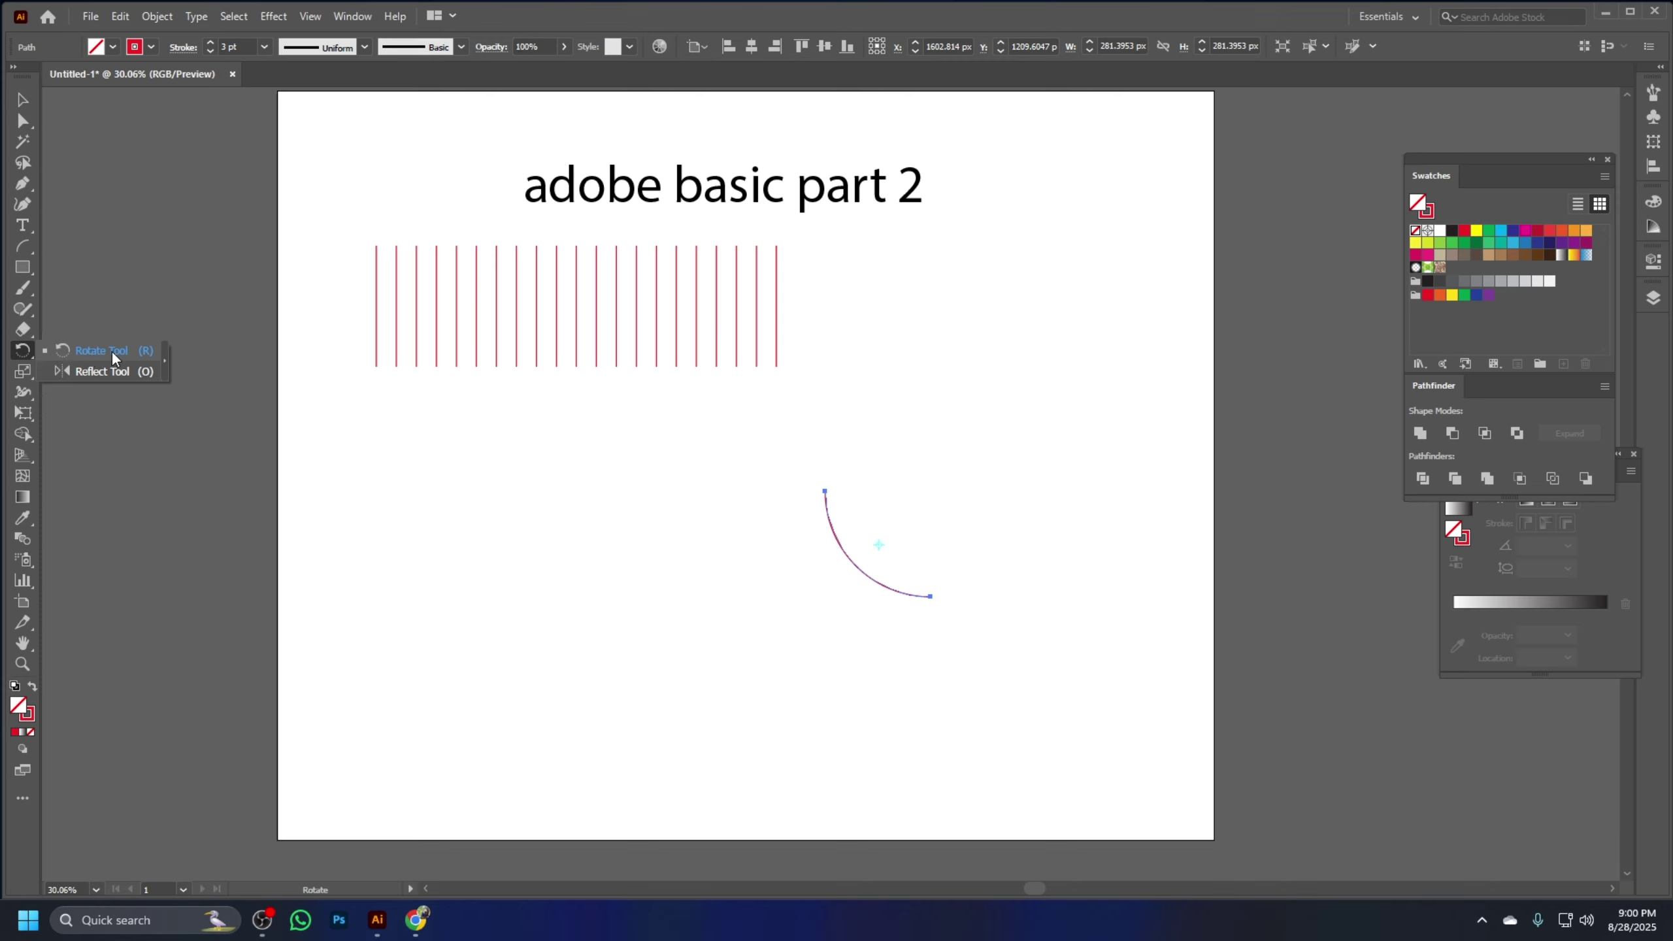
Create a copy of the arc rotated 5° about a point at the middle of its curve
left_click(109, 351)
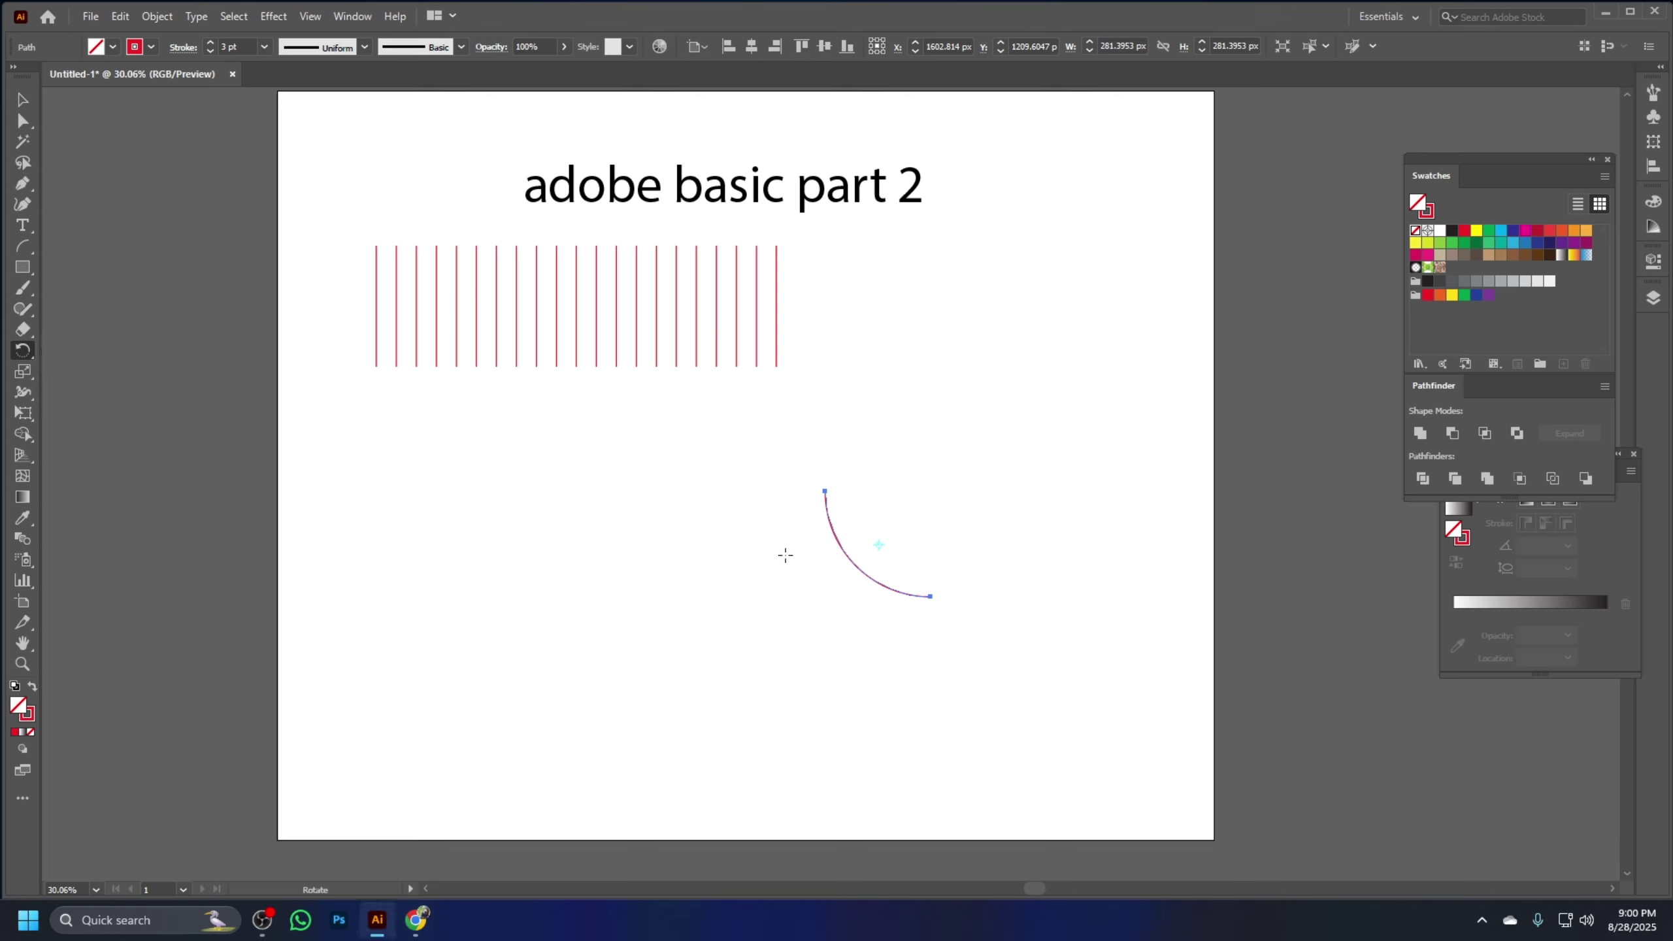
left_click(853, 564, "alt")
type("5")
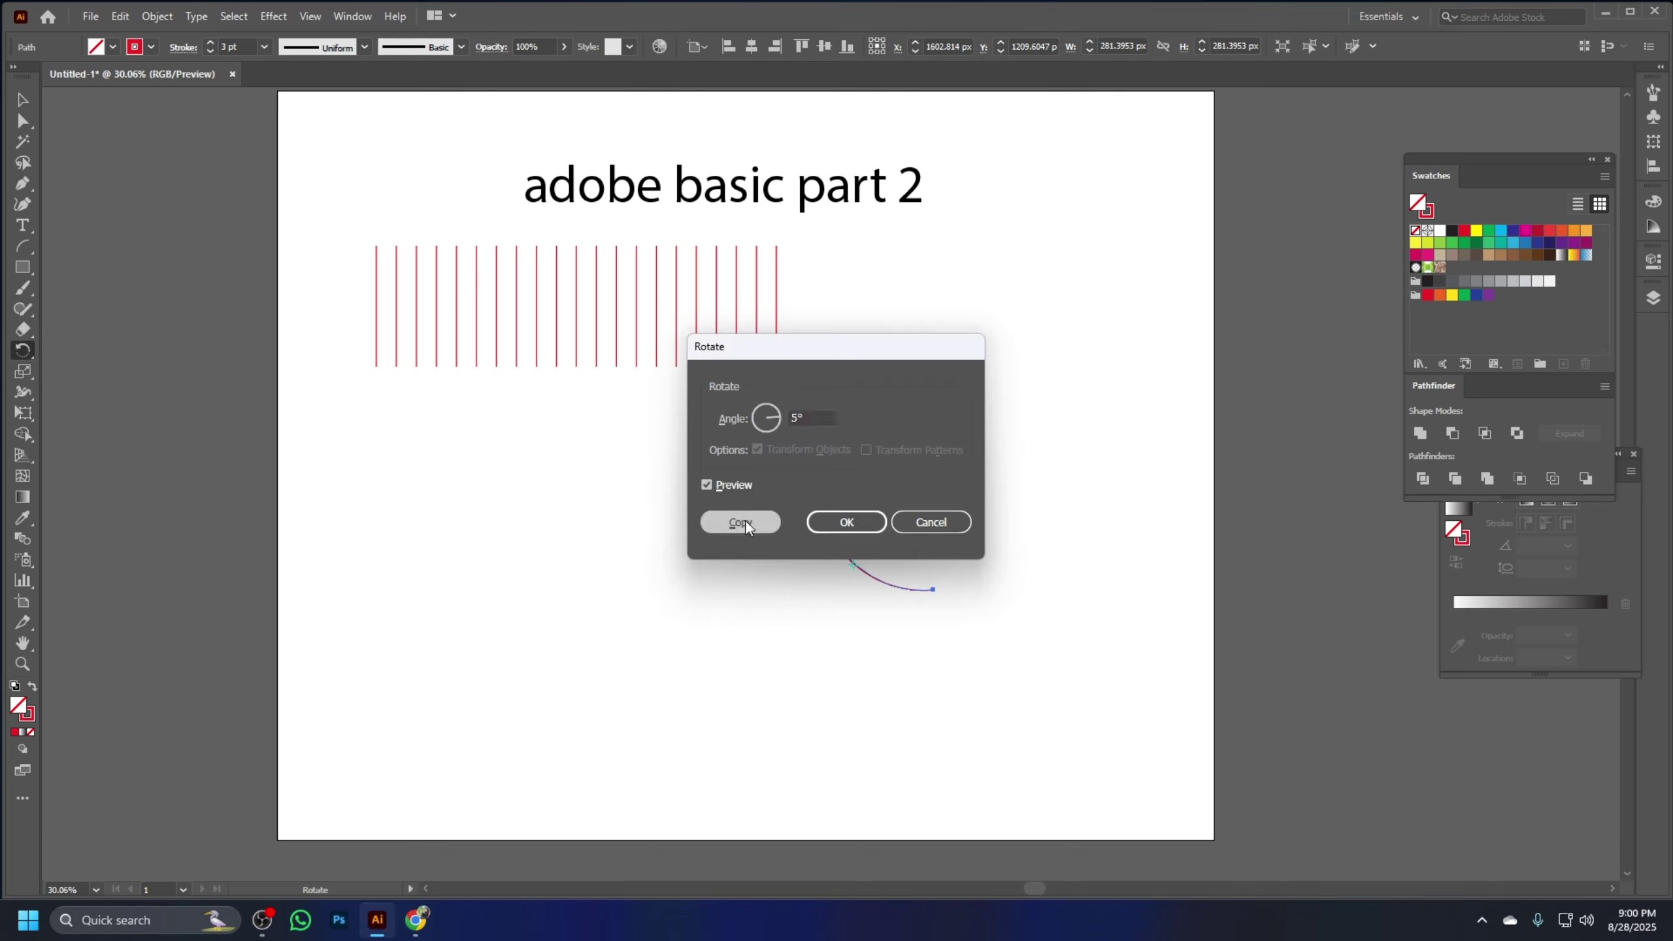
left_click(746, 521)
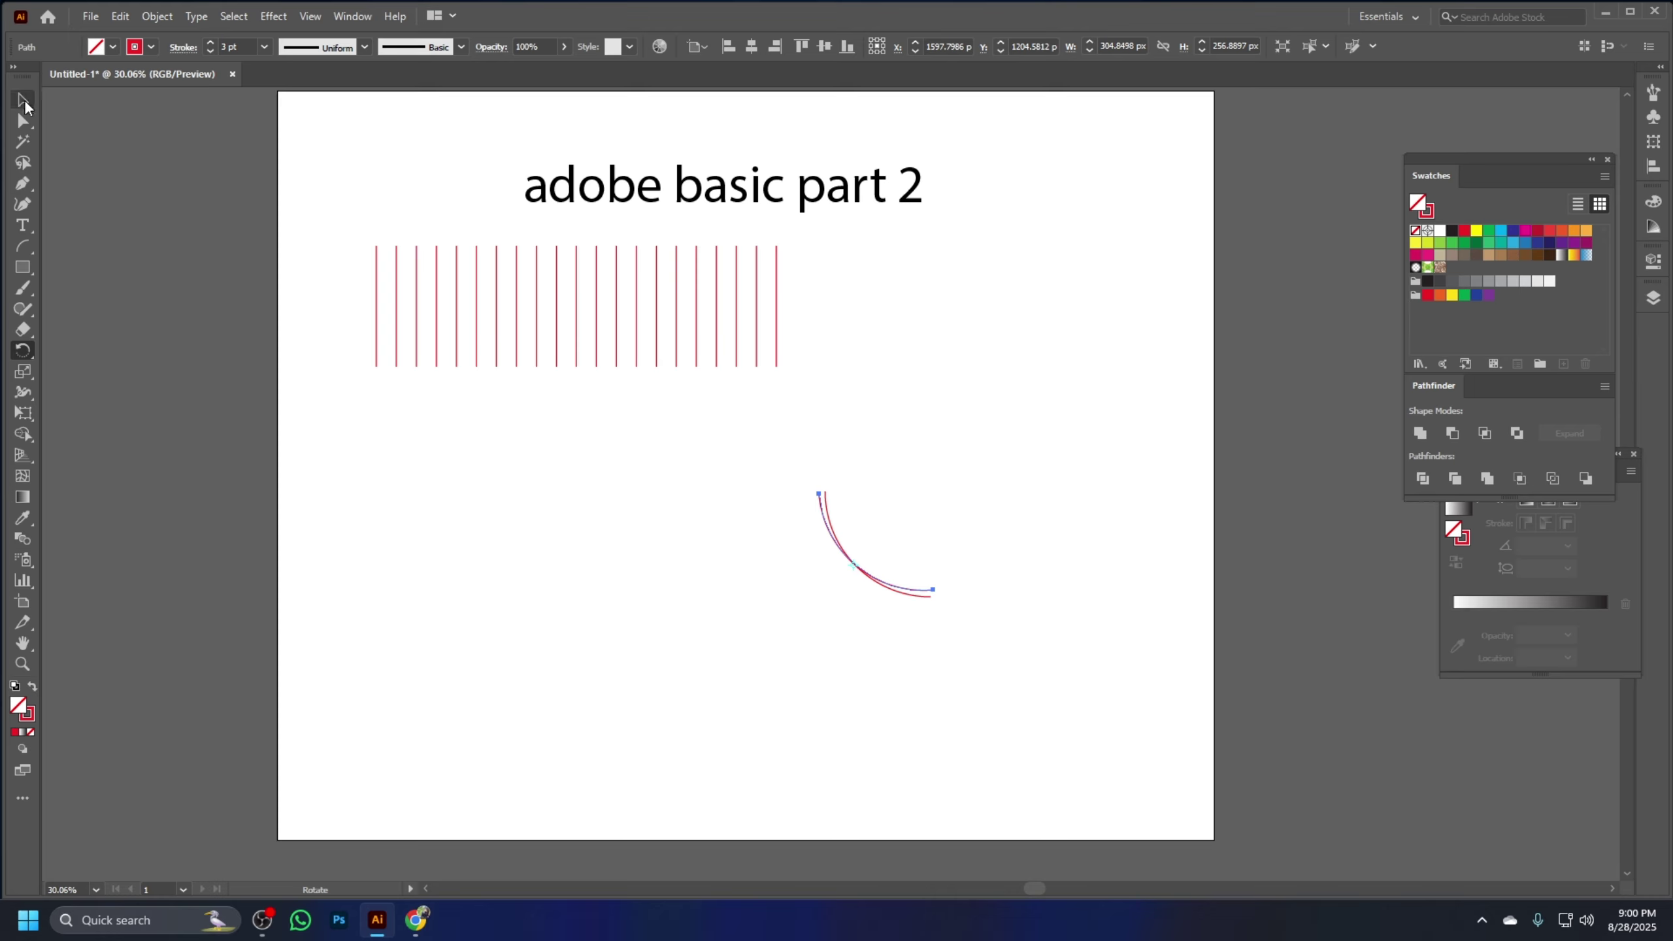
Repeat the rotated copy of the arc until the arcs form a two-lobed fan
key("ctrl+d")
key("ctrl+d")
key("ctrl+d")
key("ctrl+d")
key("ctrl+d")
key("ctrl+d")
key("ctrl+d")
key("ctrl+d")
key("ctrl+d")
key("ctrl+d")
key("ctrl+d")
key("ctrl+d")
key("ctrl+d")
key("ctrl+d")
key("ctrl+d")
key("ctrl+d")
key("ctrl+d")
key("ctrl+d")
key("ctrl+d")
key("ctrl+d")
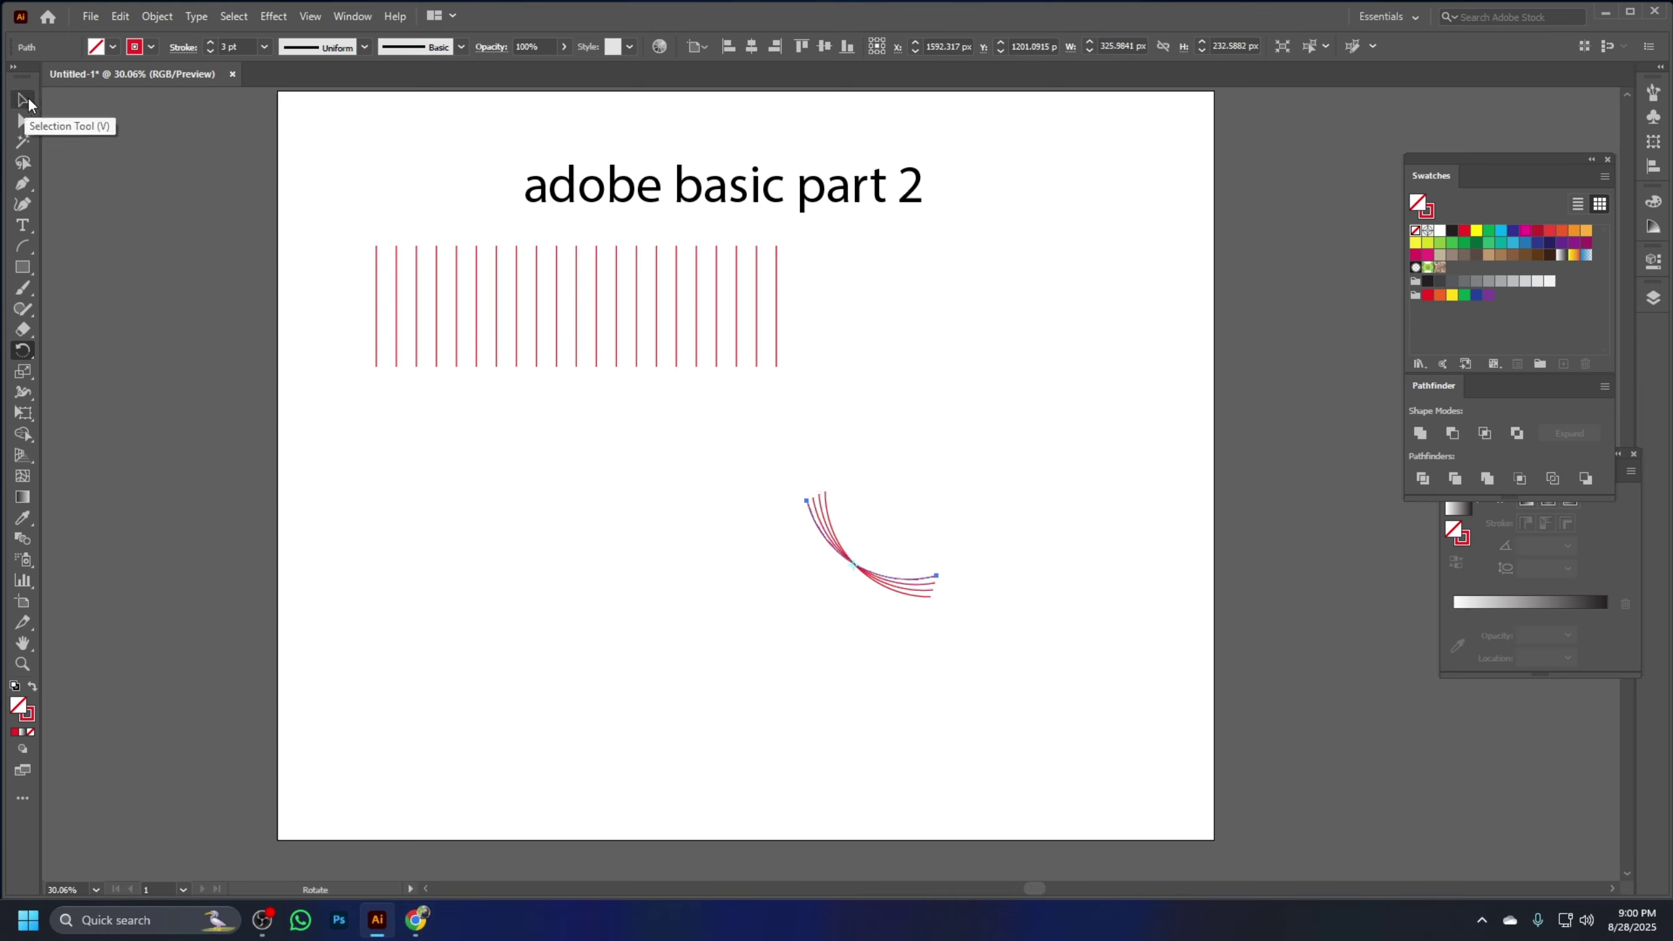
key("ctrl+d")
key("ctrl+d")
key("ctrl+d")
key("ctrl+d")
key("ctrl+d")
key("ctrl+d")
key("ctrl+d")
key("ctrl+d")
key("ctrl+d")
key("ctrl+d")
key("ctrl+d")
key("ctrl+d")
key("ctrl+d")
key("ctrl+d")
key("ctrl+d")
key("ctrl+d")
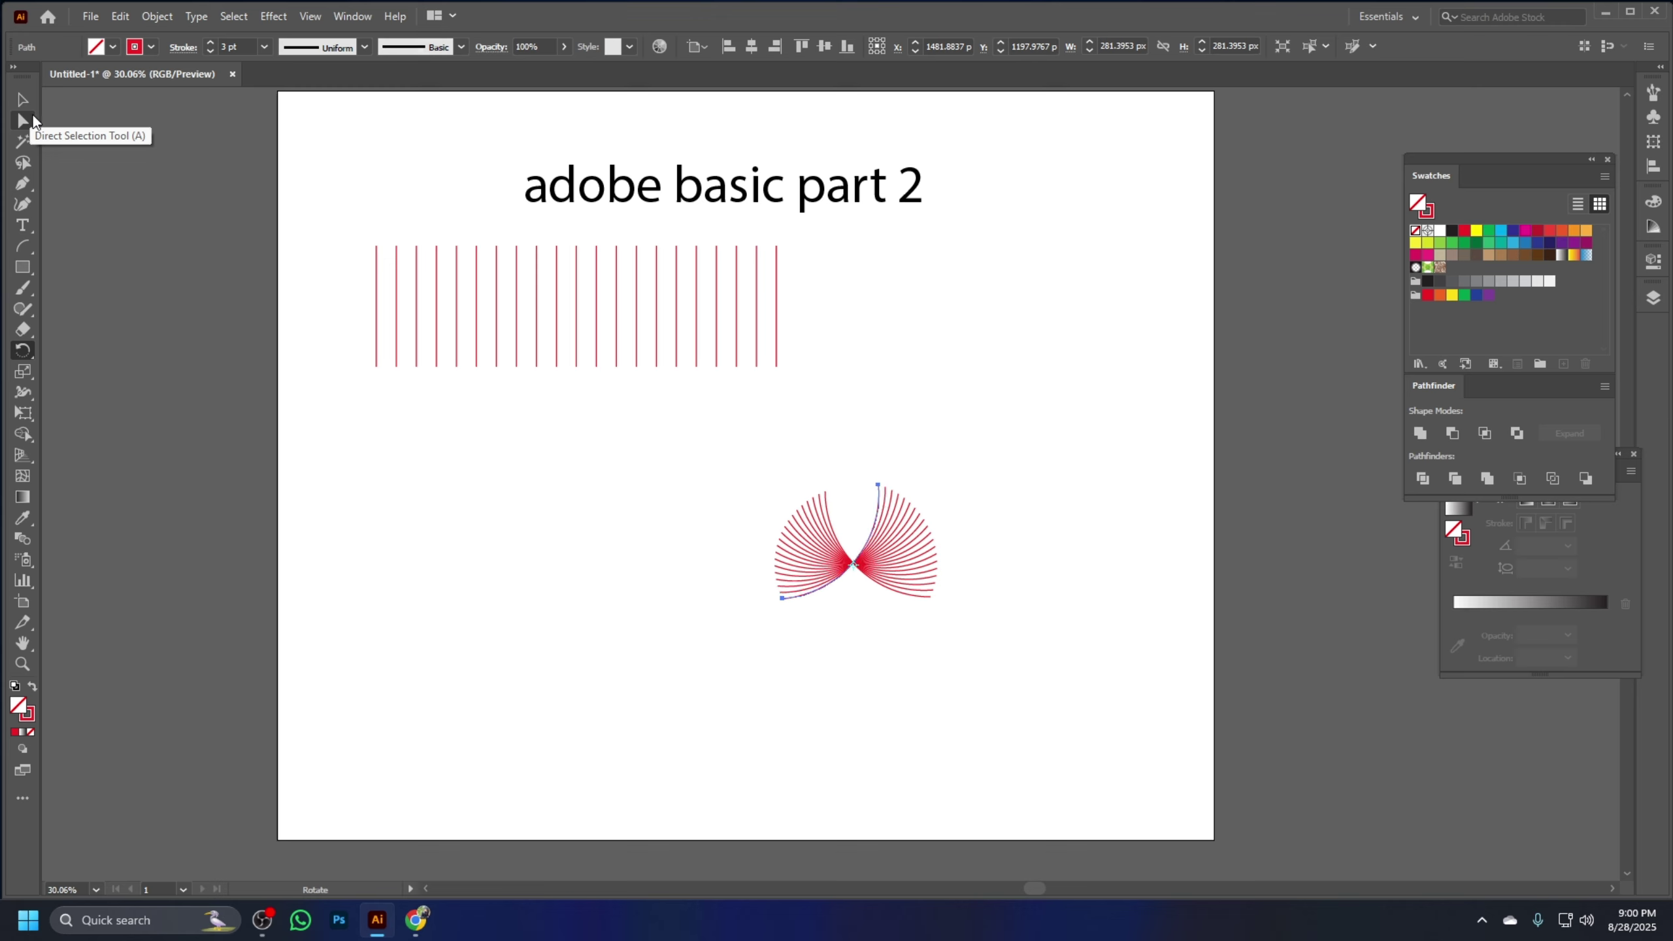
Continue repeating the rotated copy until the arcs close into a full circular rosette
key("ctrl+d")
key("ctrl+d")
key("ctrl+d")
key("ctrl+d")
key("ctrl+d")
key("ctrl+d")
key("ctrl+d")
key("ctrl+d")
key("ctrl+d")
key("ctrl+d")
key("ctrl+d")
key("ctrl+d")
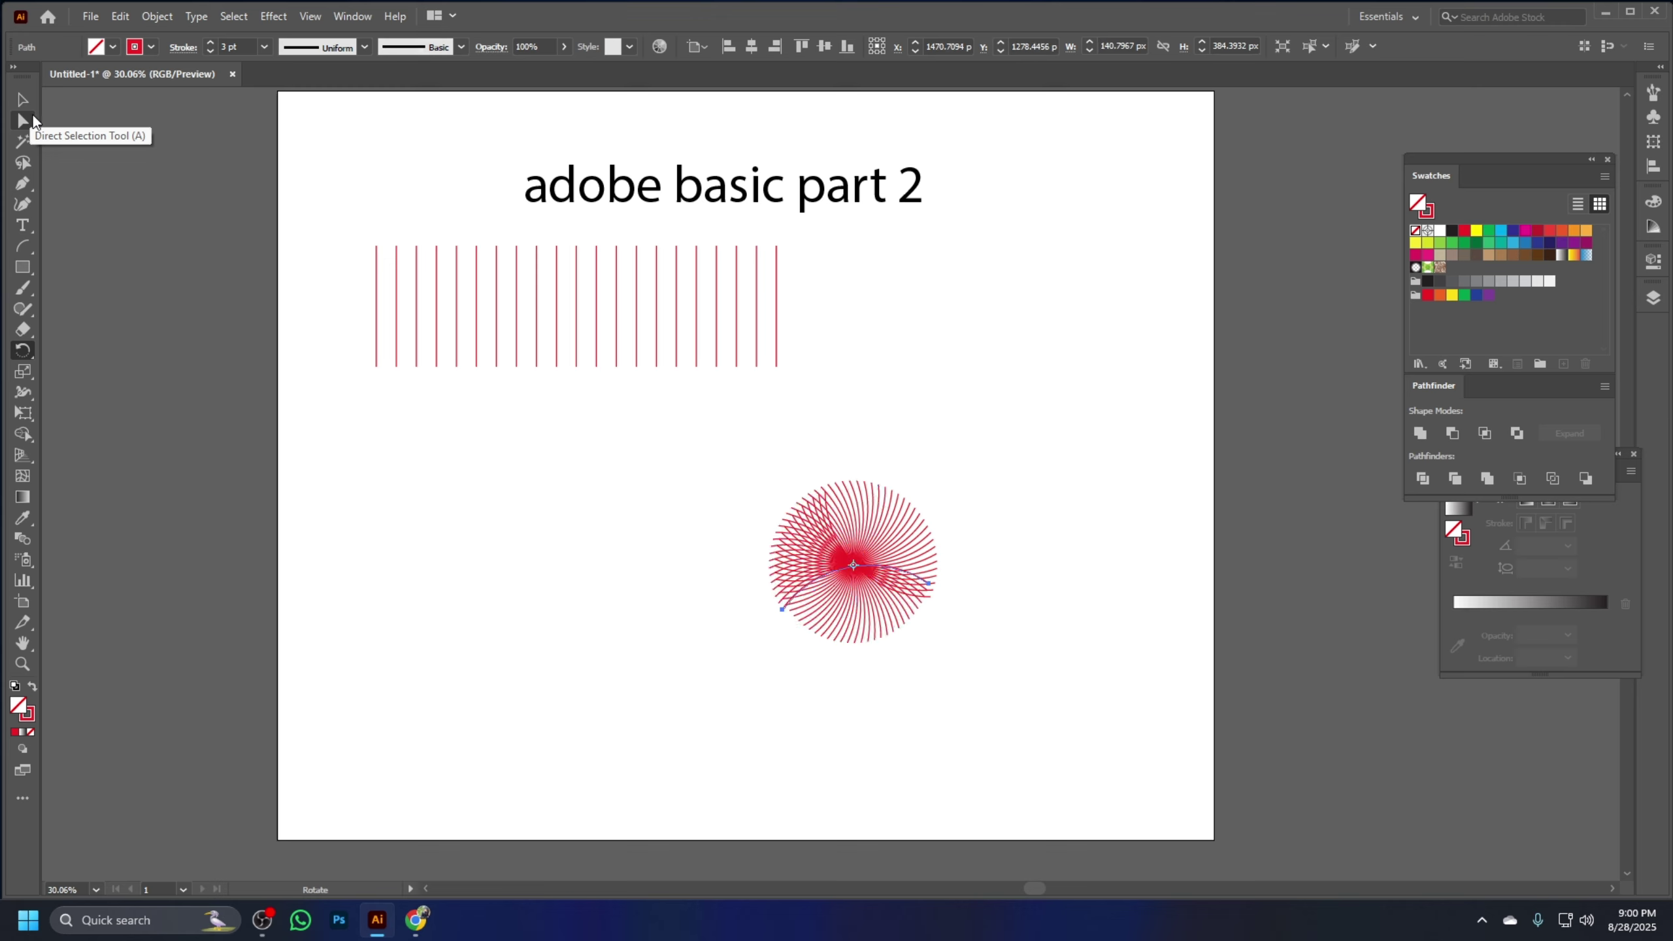
key("ctrl+d")
key("ctrl+d")
key("ctrl+d")
key("ctrl+d")
key("ctrl+d")
key("ctrl+d")
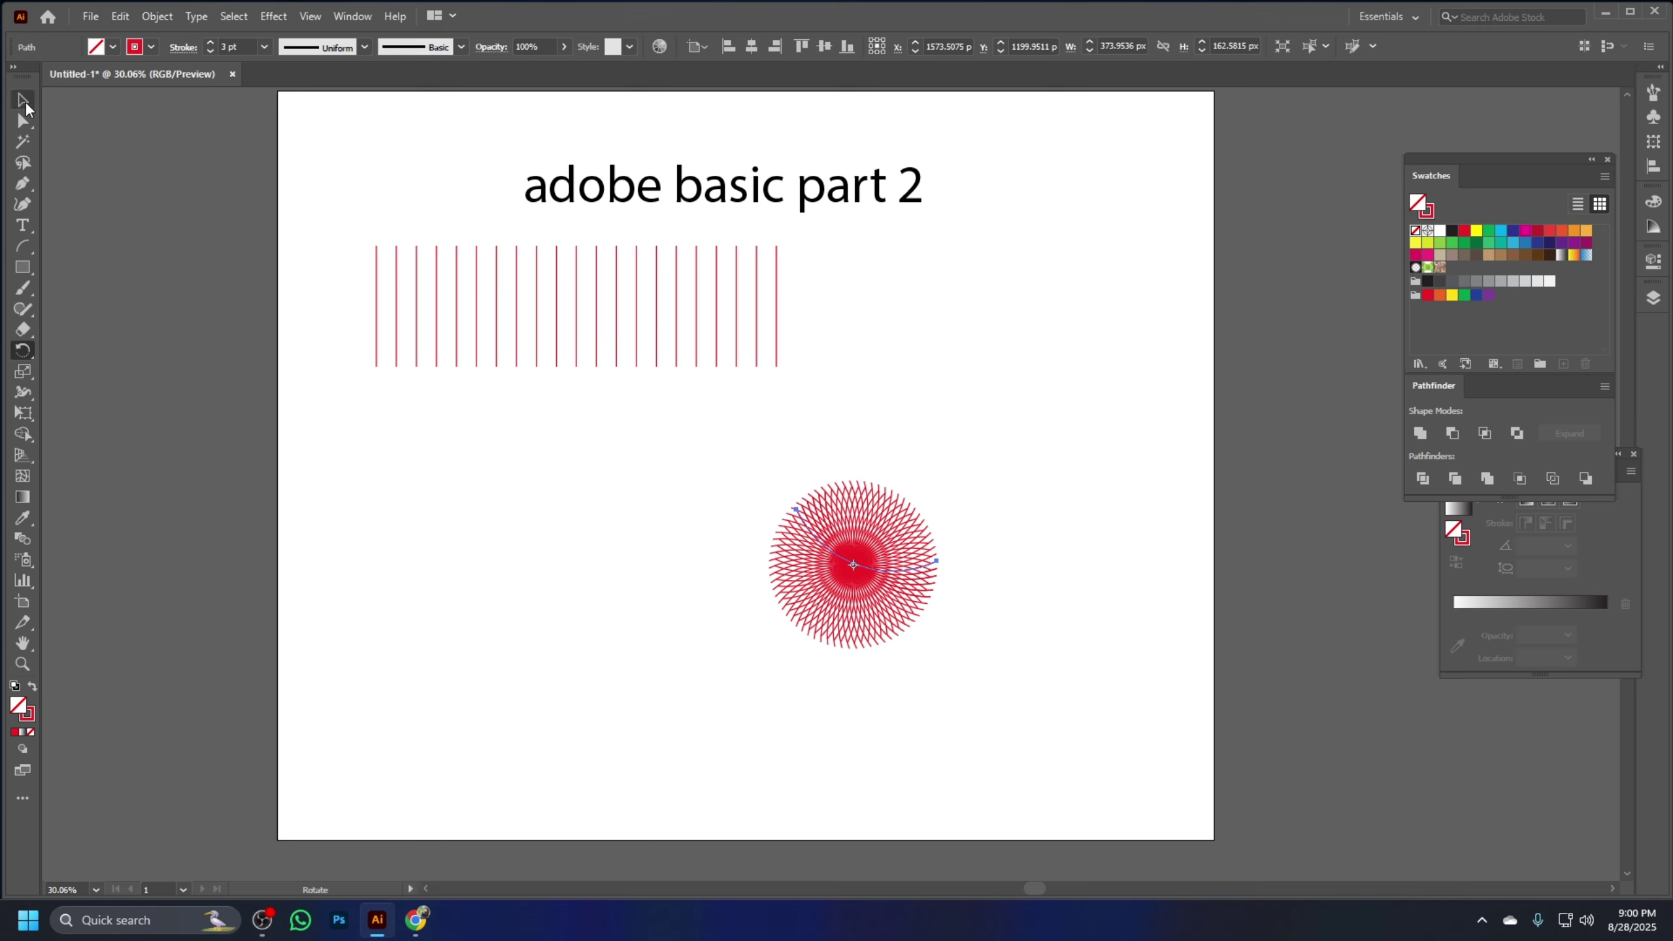
Select the whole arc rosette and fill it with blue
left_click(24, 101)
left_click(1021, 804)
left_click_drag(990, 653, 751, 481)
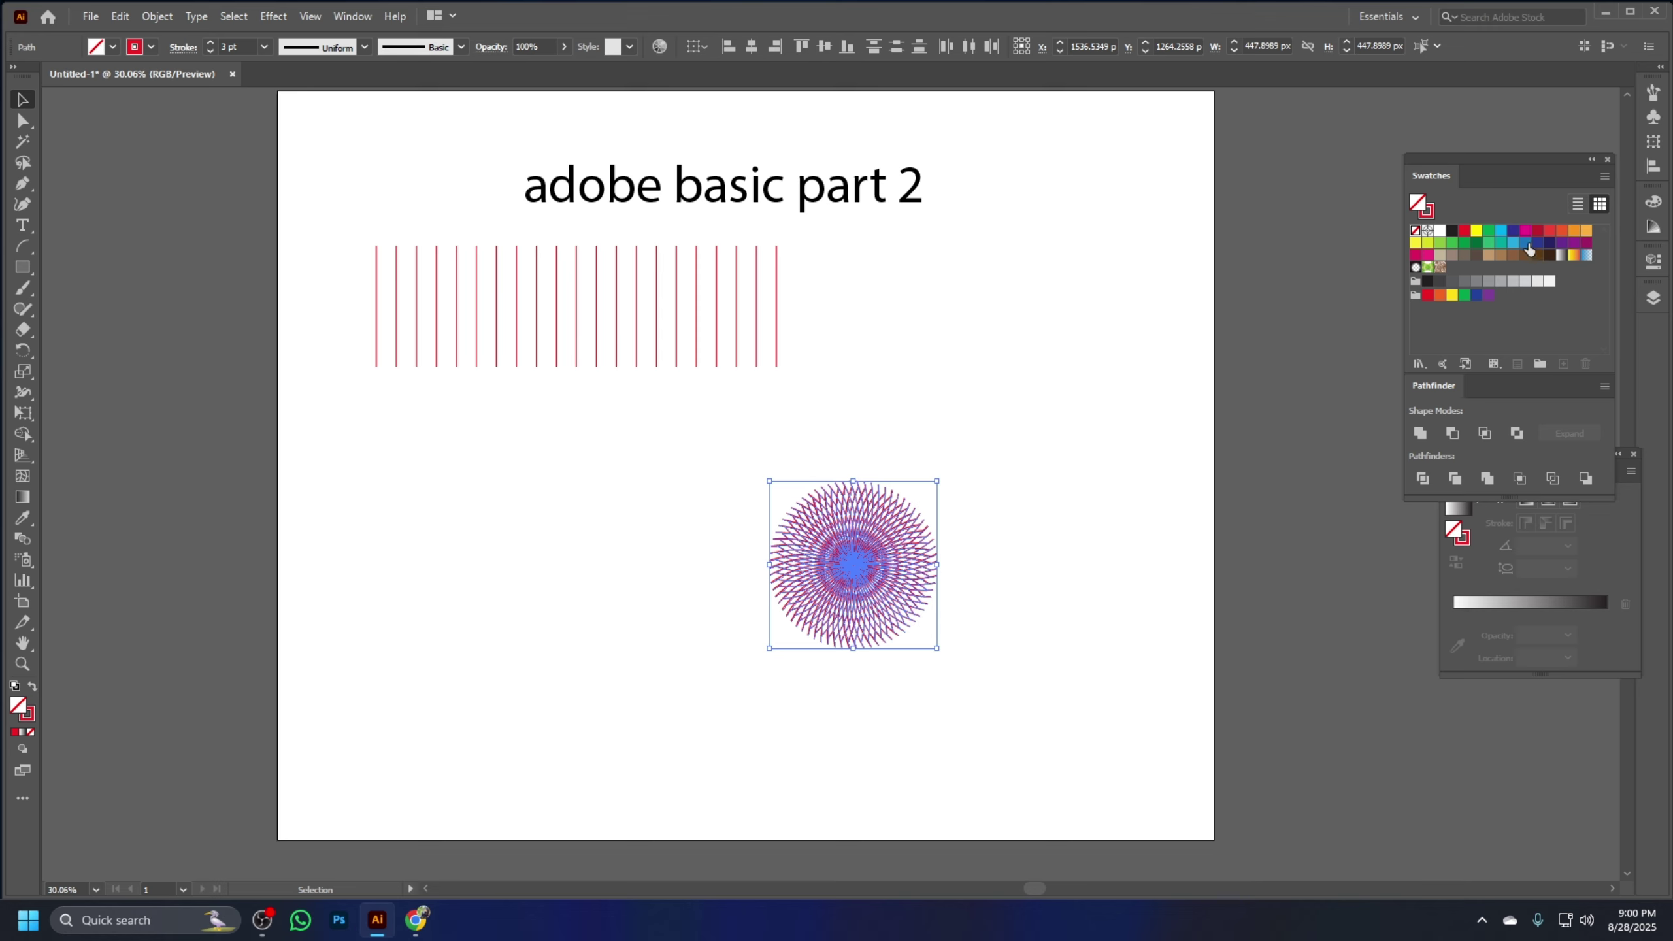
left_click(1526, 242)
left_click(1055, 575)
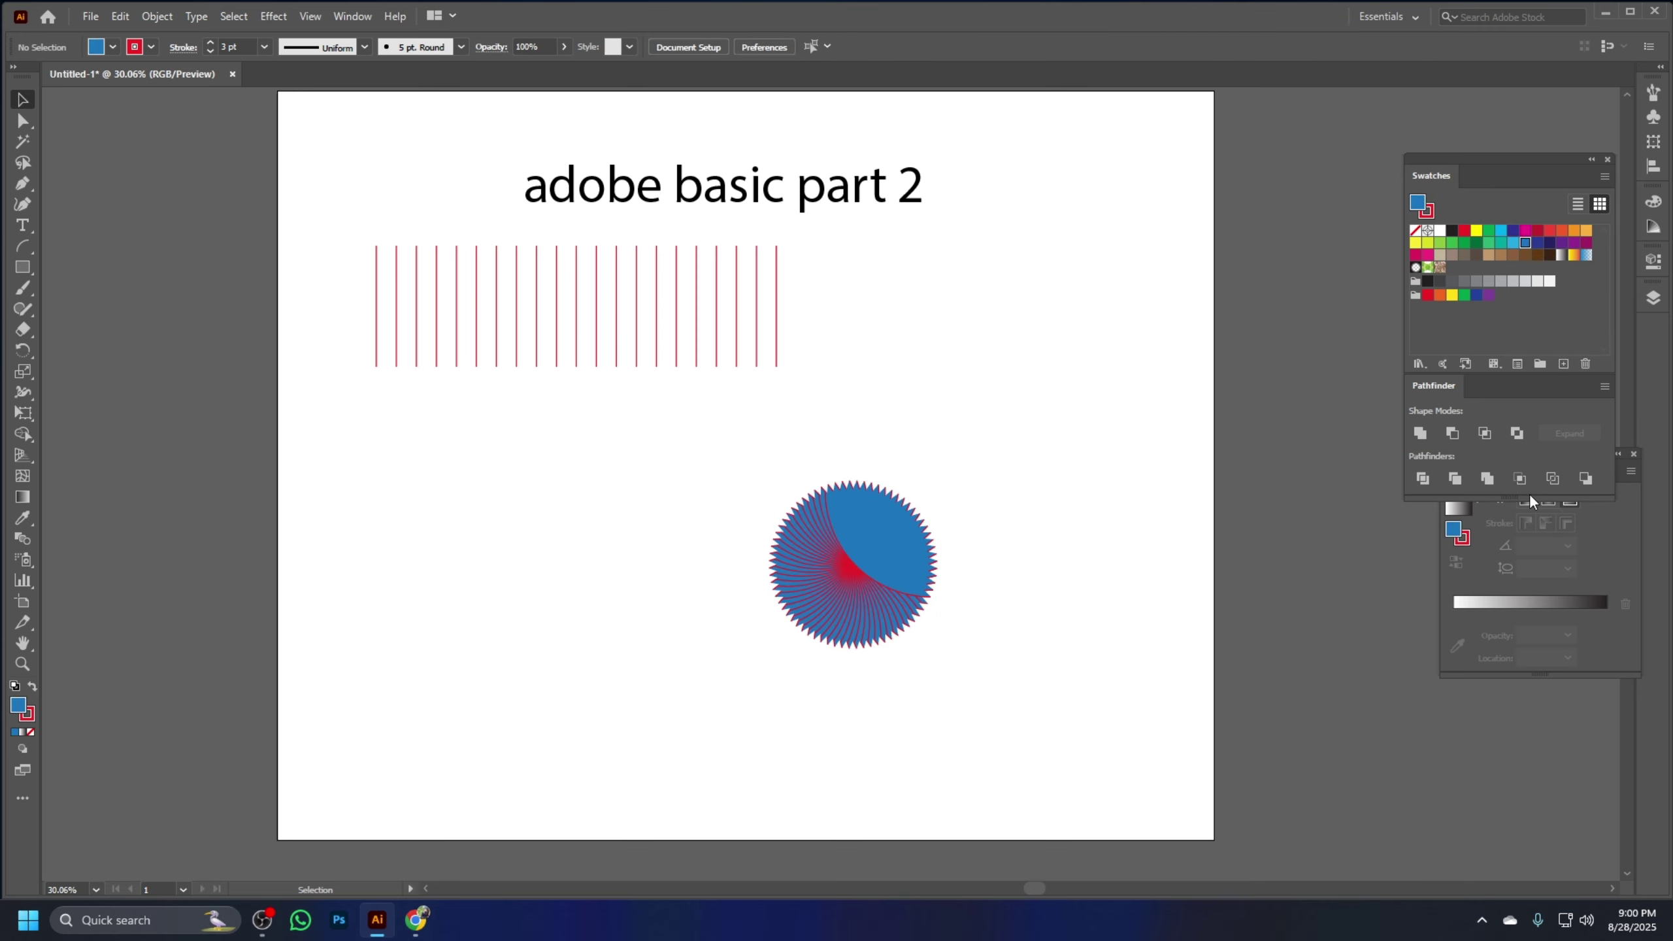
Swap the fill and stroke colors of a single arc in the rosette and remove its fill
left_click(894, 527)
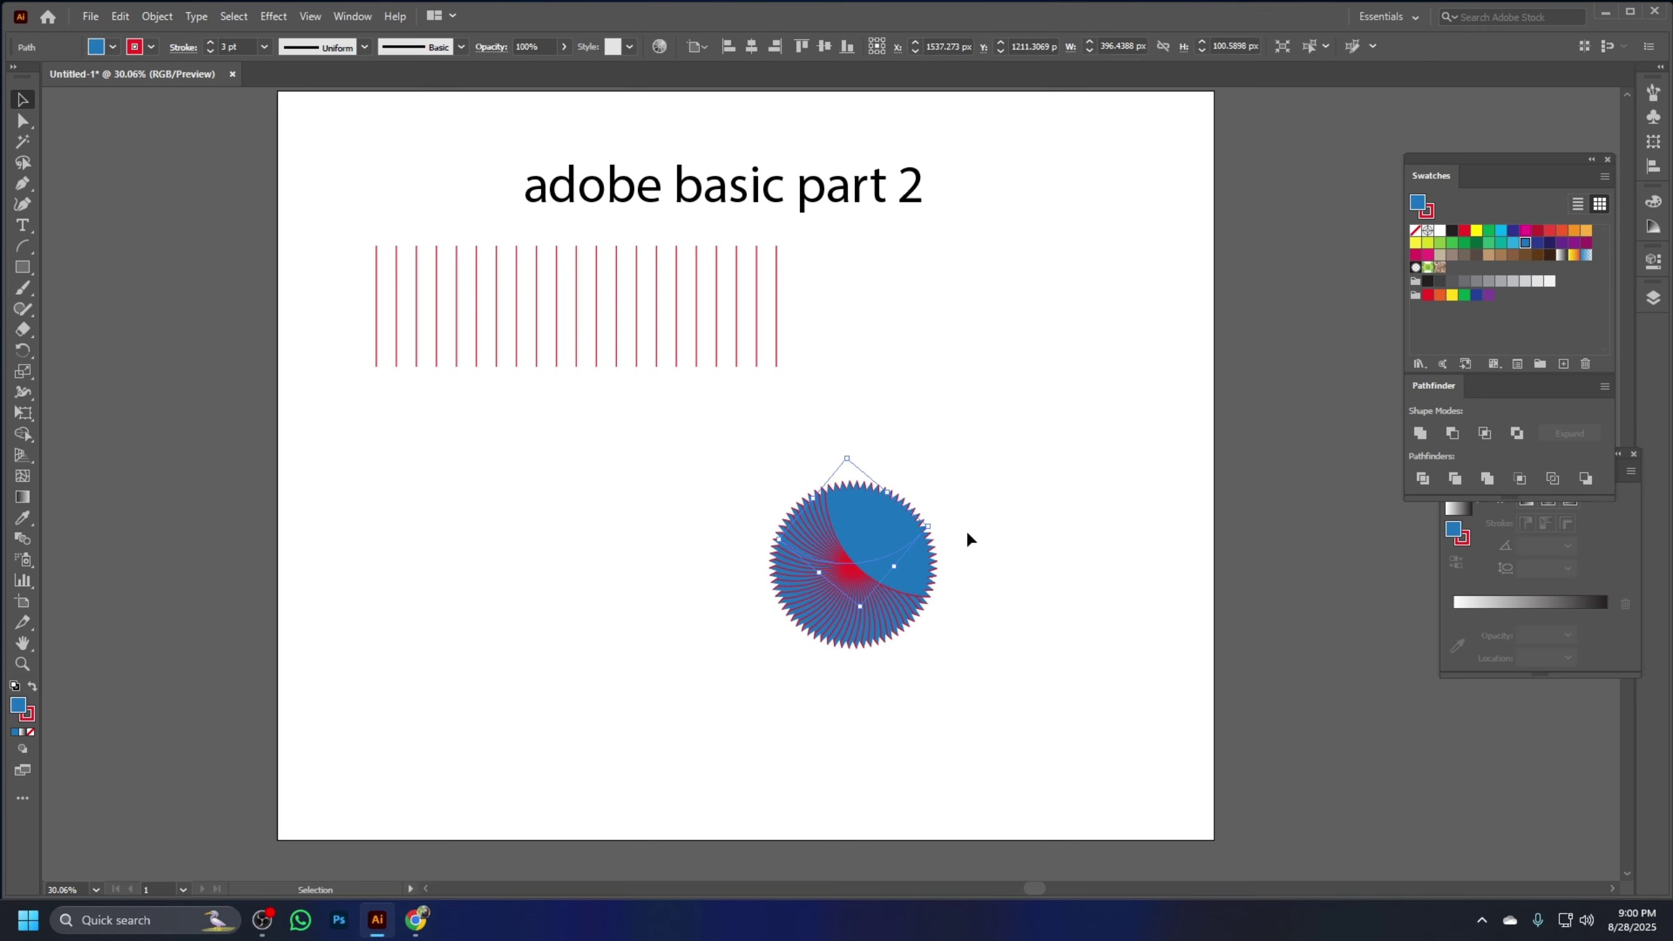
left_click(32, 686)
left_click(30, 731)
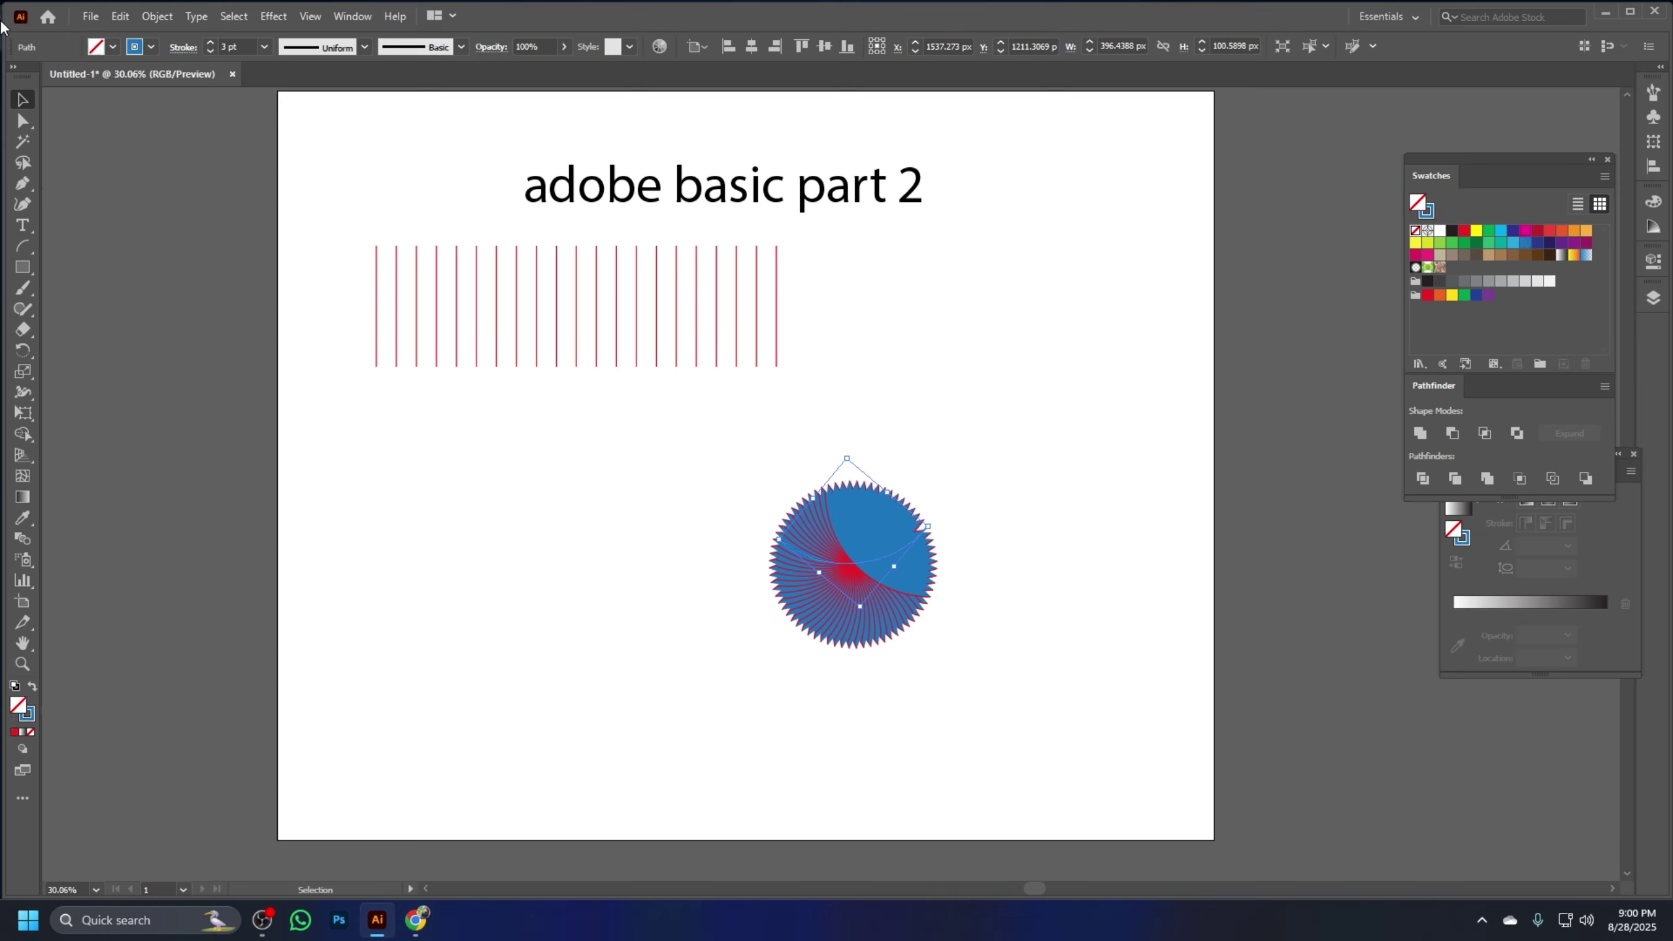
Undo the single arc's color changes and the blue fill on the rosette
left_click(22, 121)
key("ctrl+z")
key("ctrl+z")
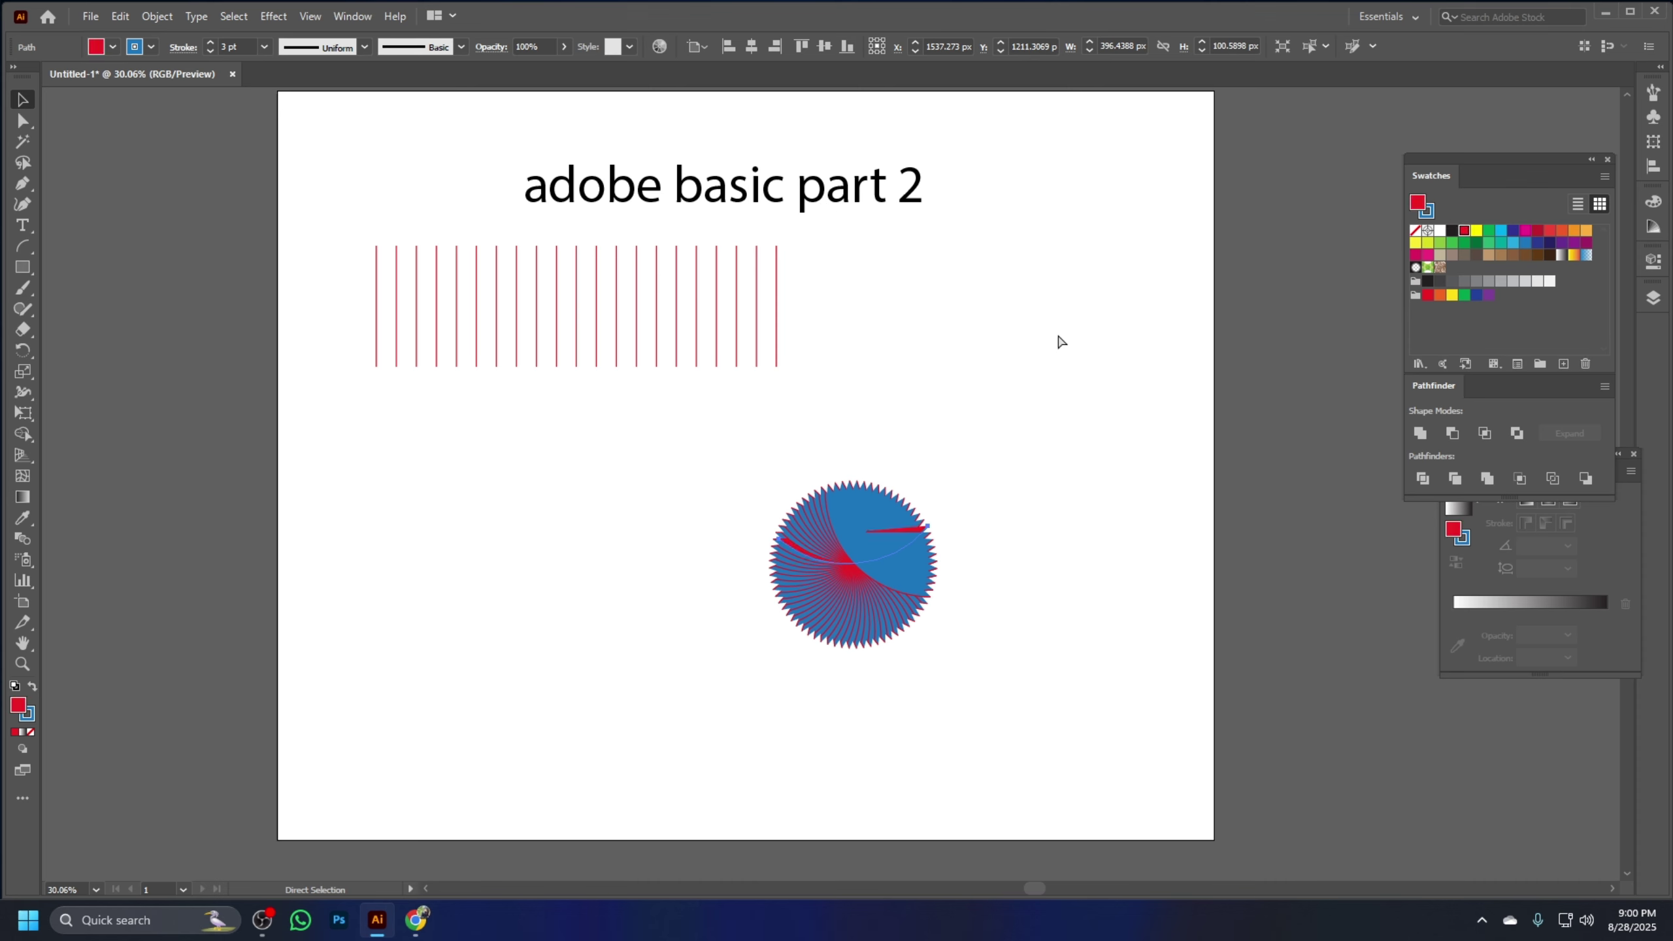
key("v")
left_click(950, 788)
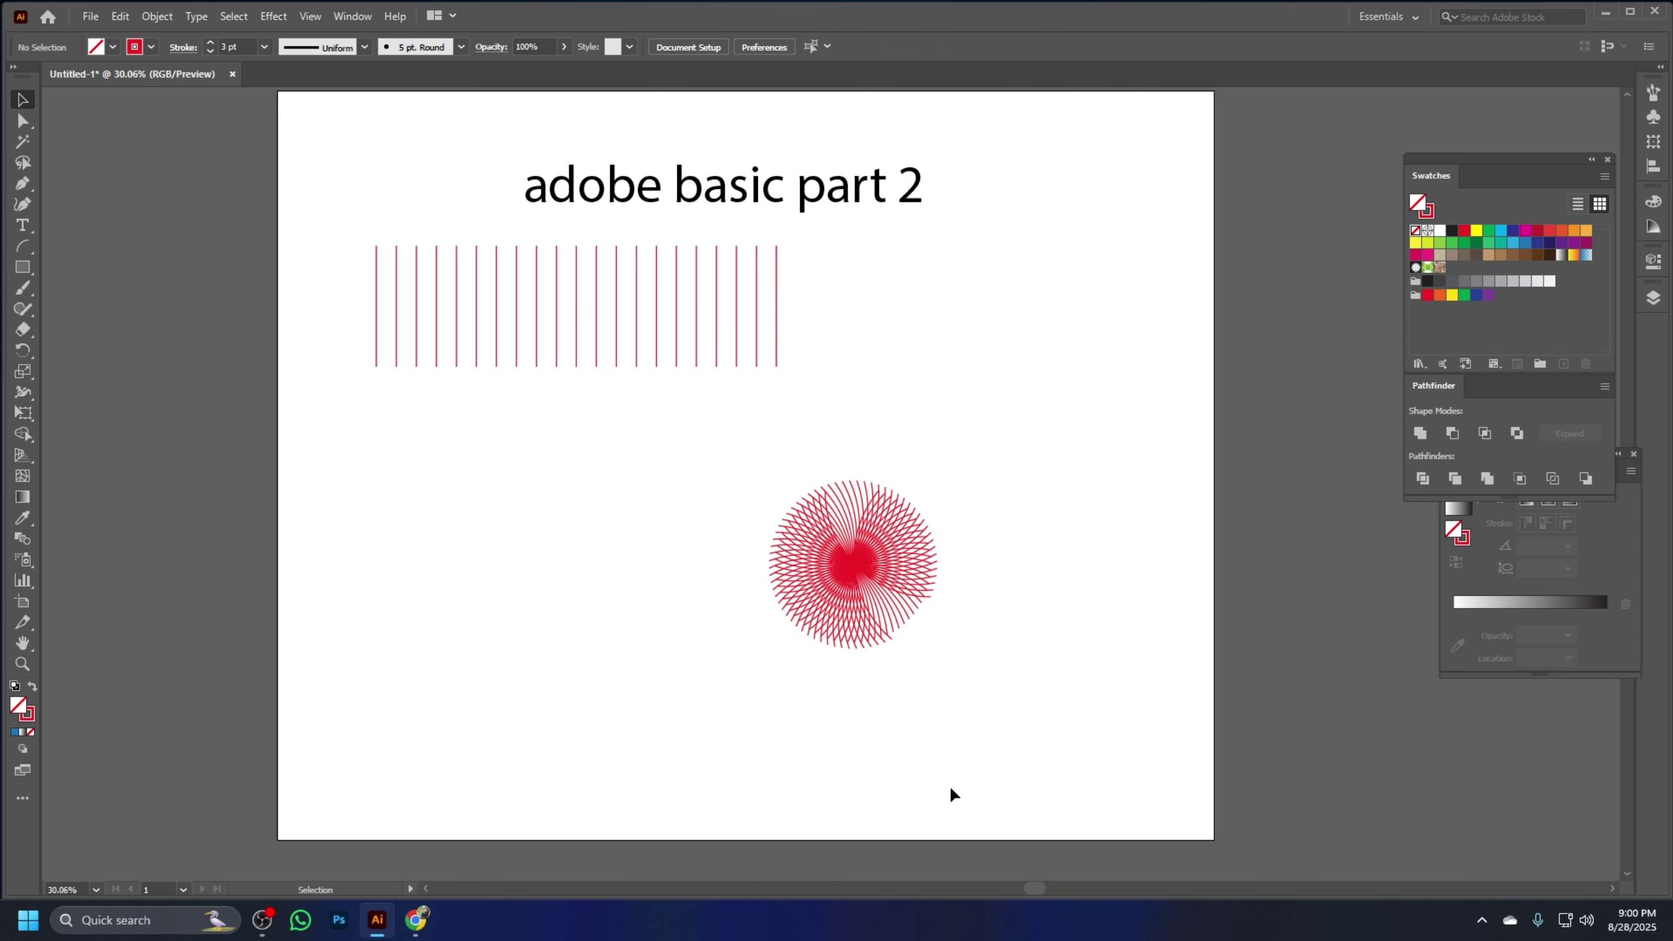
Undo the extra rotated copies of the arc back to the two-lobed fan
left_click_drag(968, 701, 685, 448)
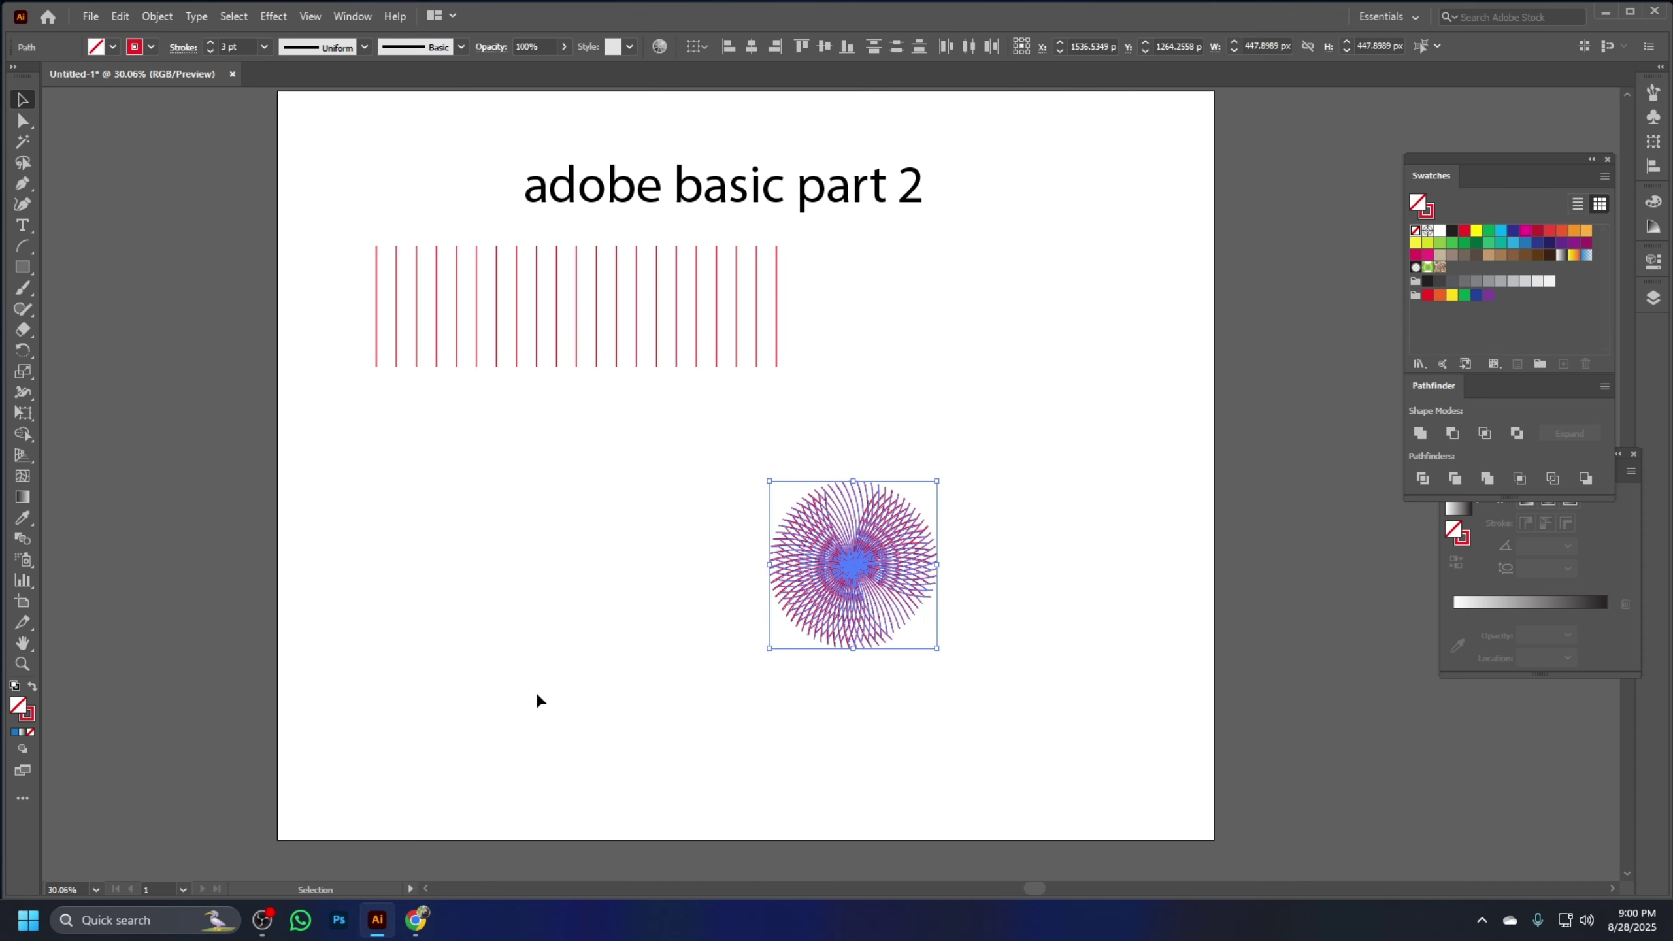
left_click_drag(983, 702, 775, 450)
key("a")
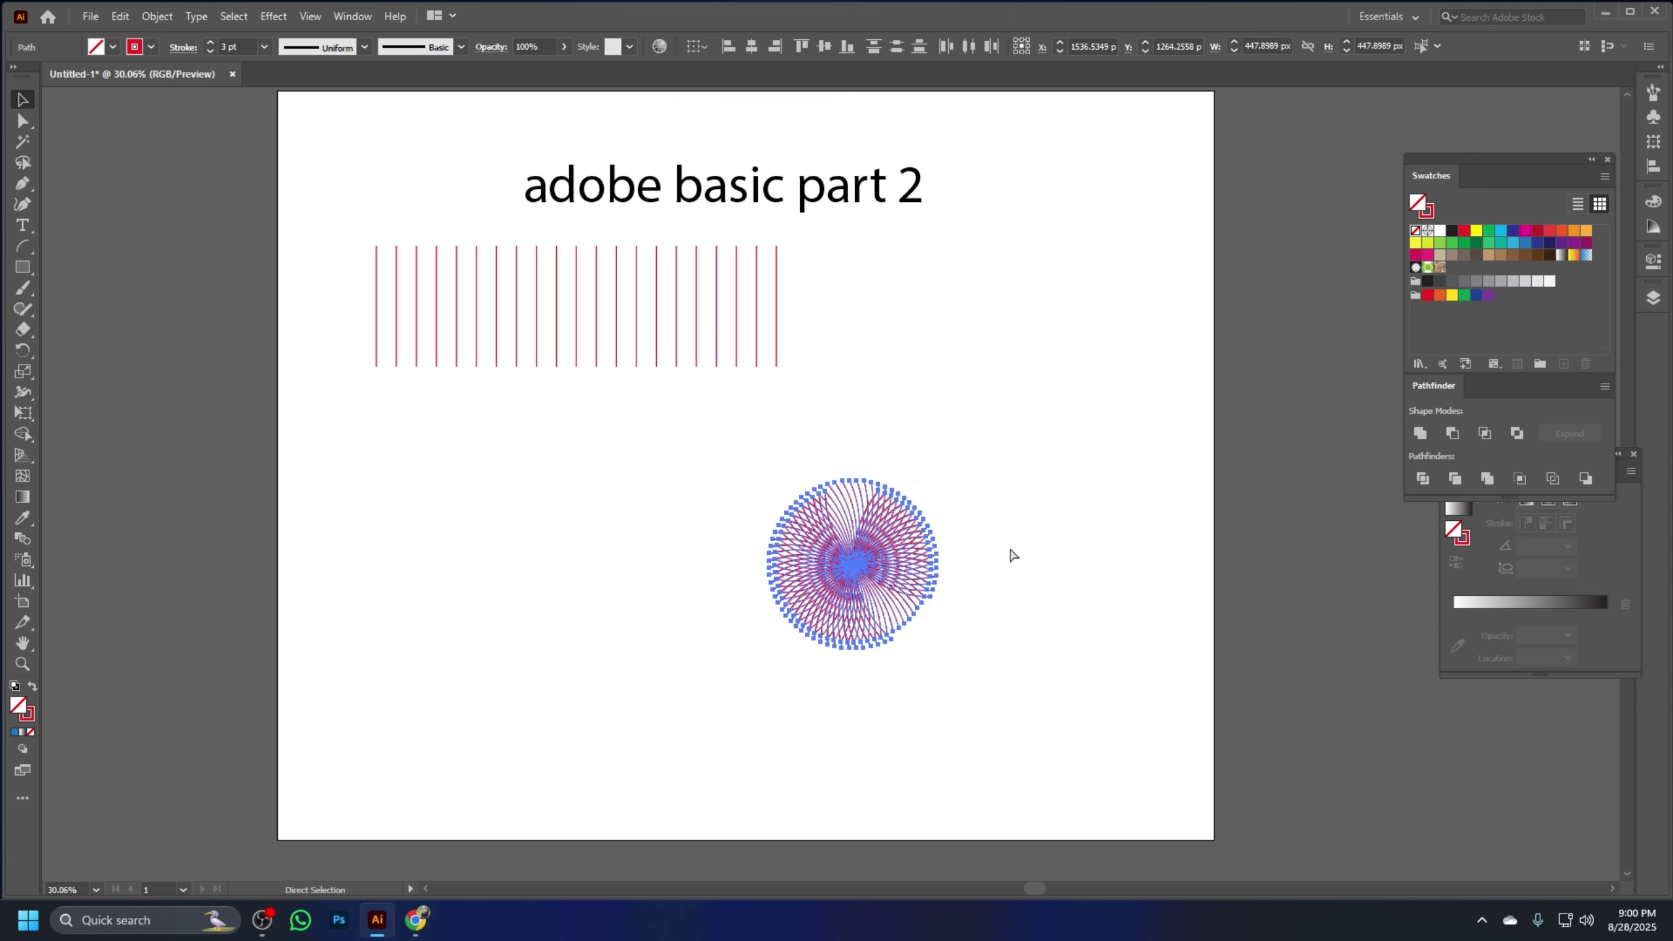
key("Up")
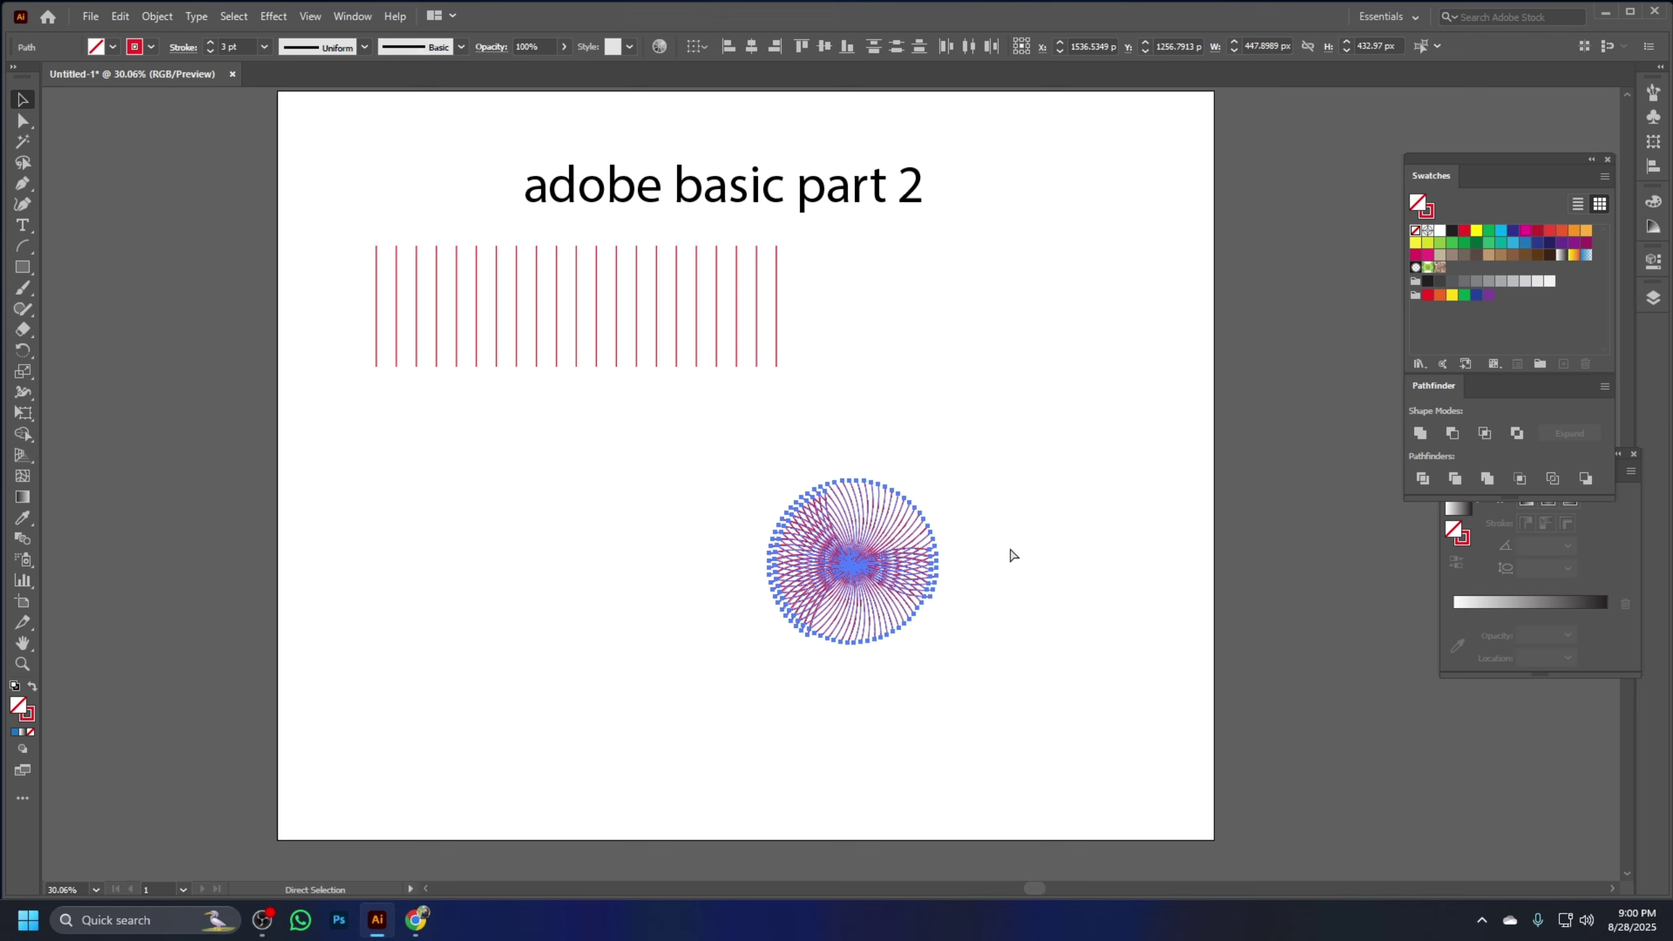
left_click(995, 619, "ctrl")
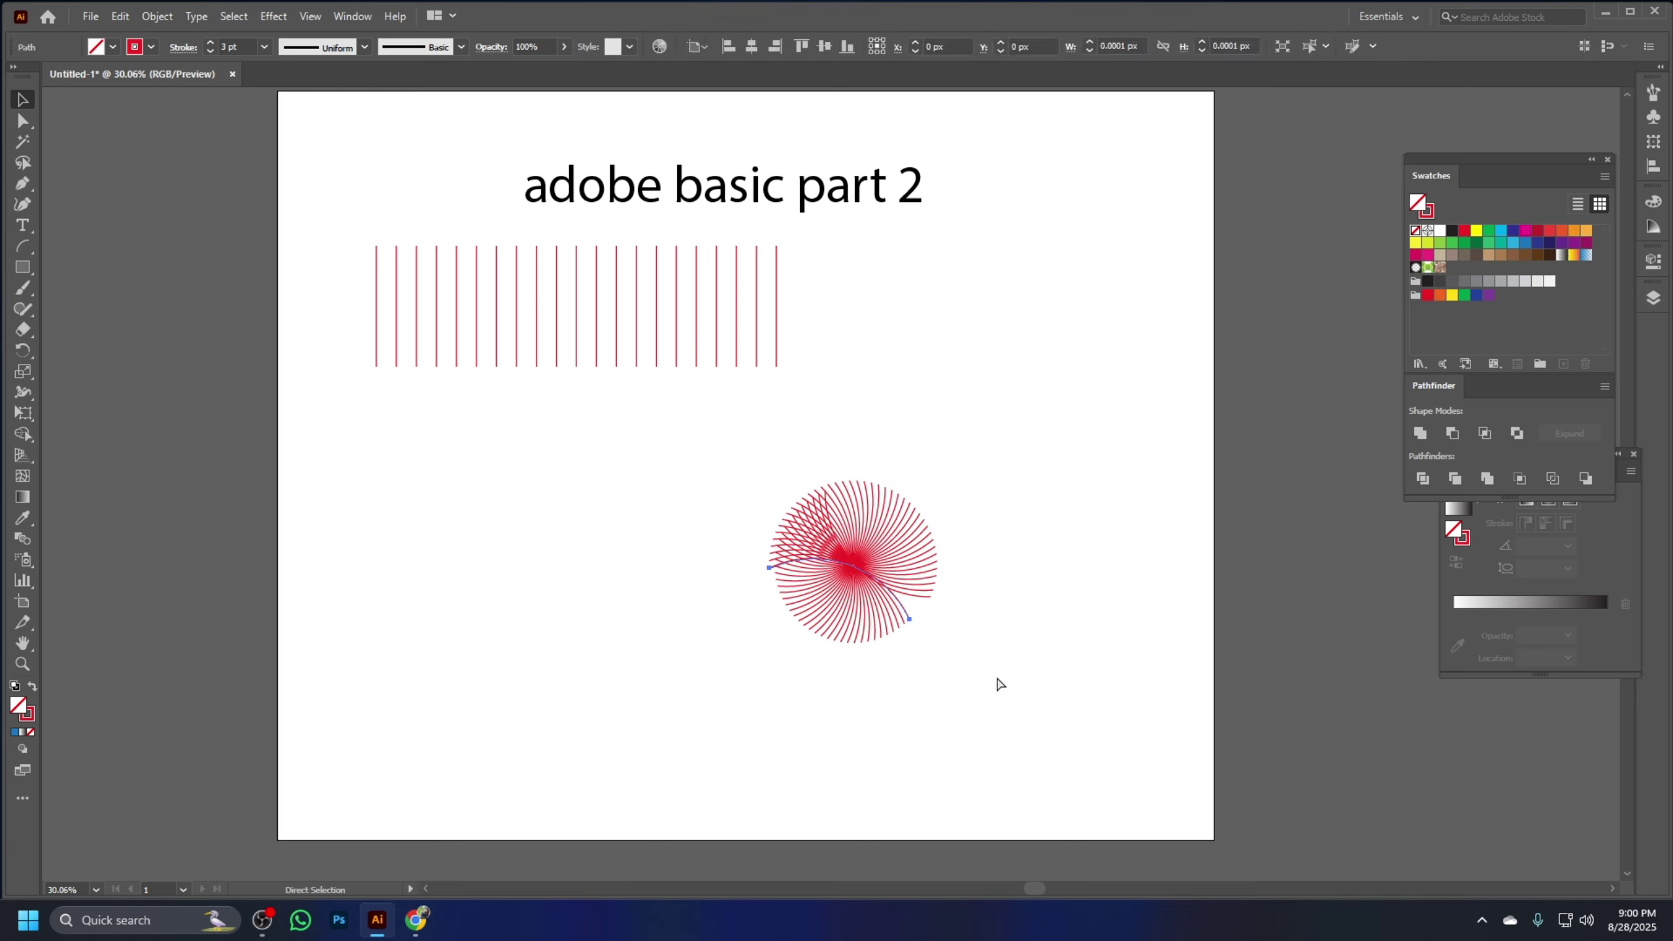
key("ctrl+z")
key("ctrl+z")
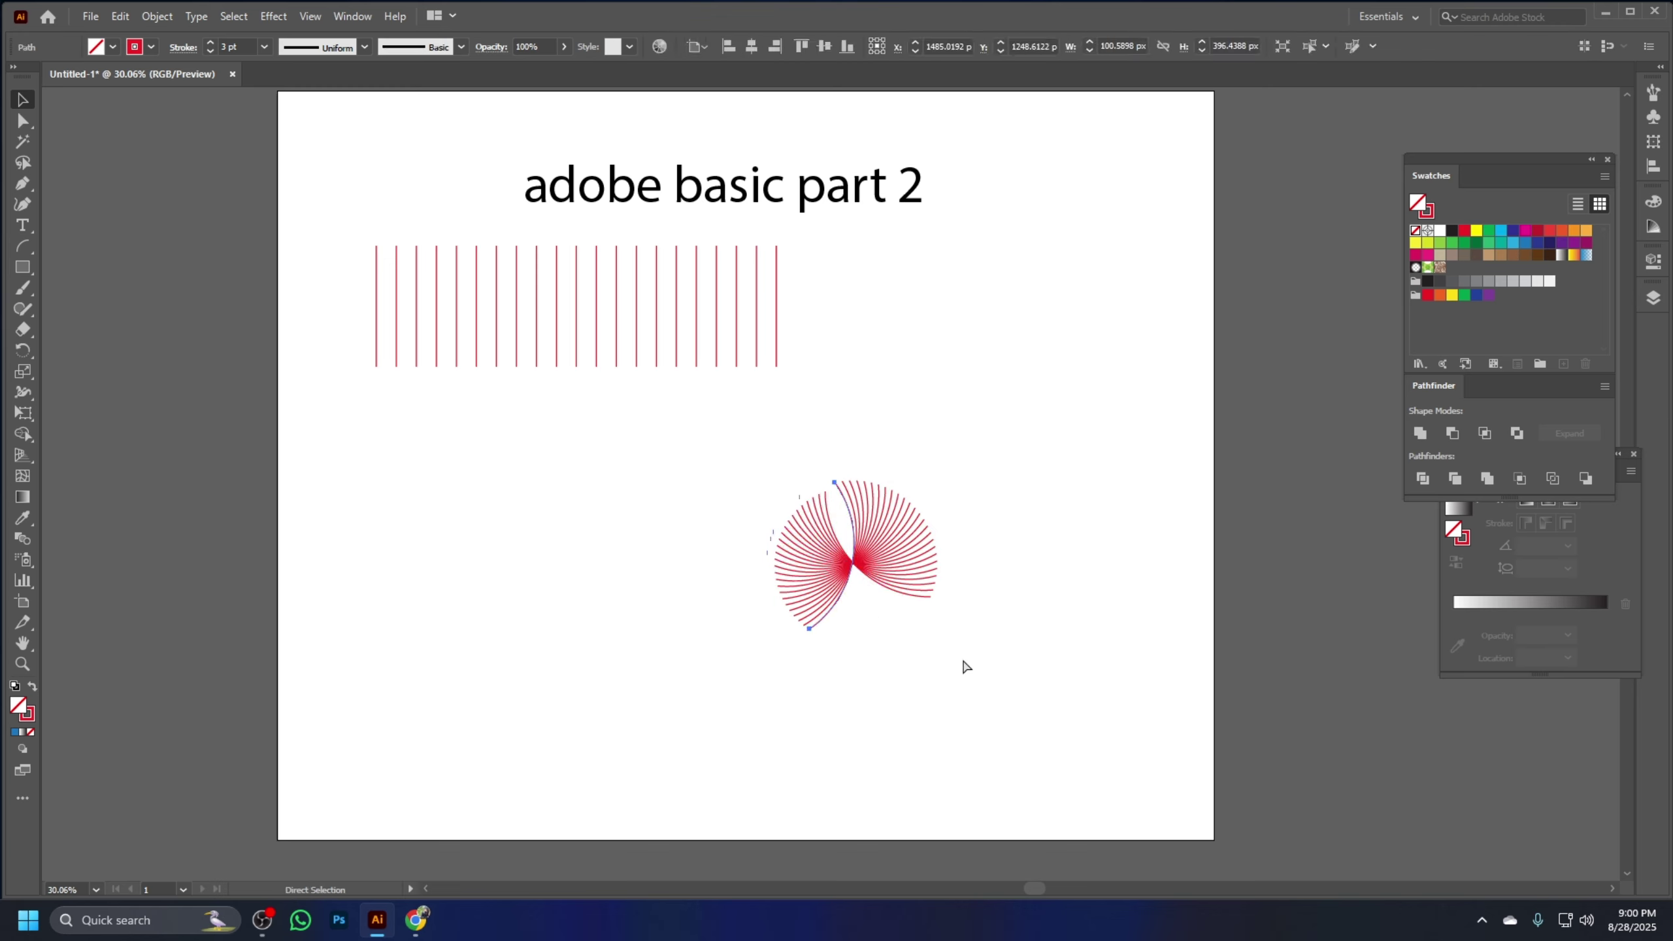
key("ctrl+z")
key("ctrl+z")
Move the whole arc fan up beside the row of vertical lines and deselect it
left_click_drag(1066, 698, 654, 474)
left_click_drag(923, 585, 947, 343)
left_click_drag(1067, 568, 1069, 585)
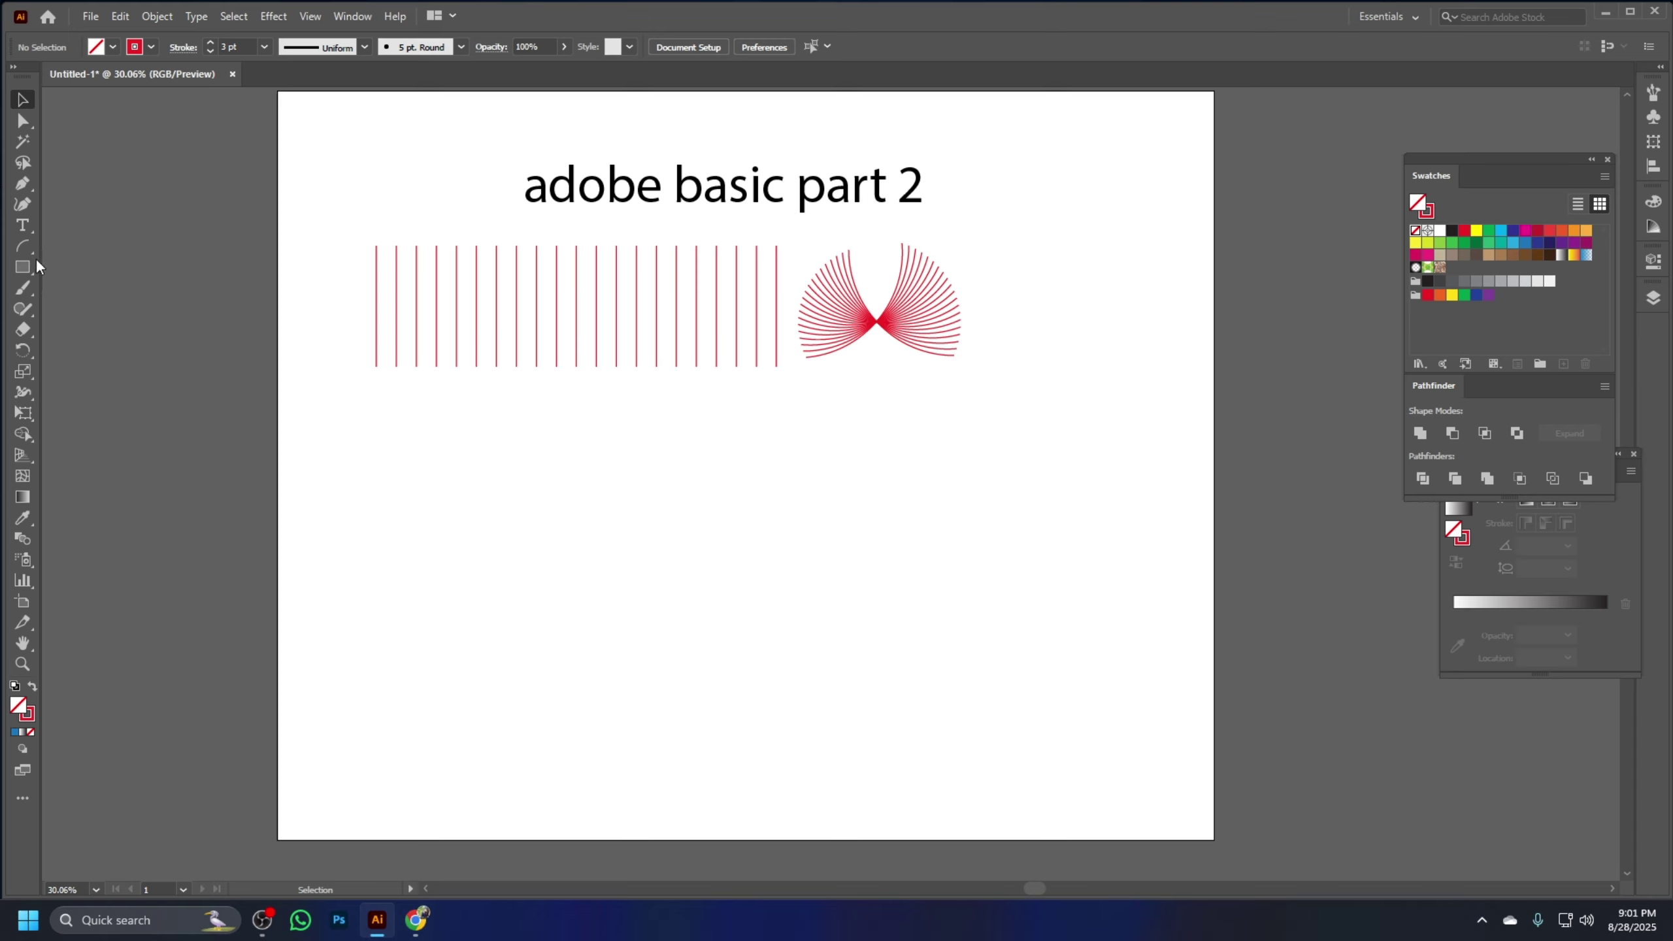
Draw a spiral about 316 by 309 px in the empty area below the vertical lines
left_click(25, 244)
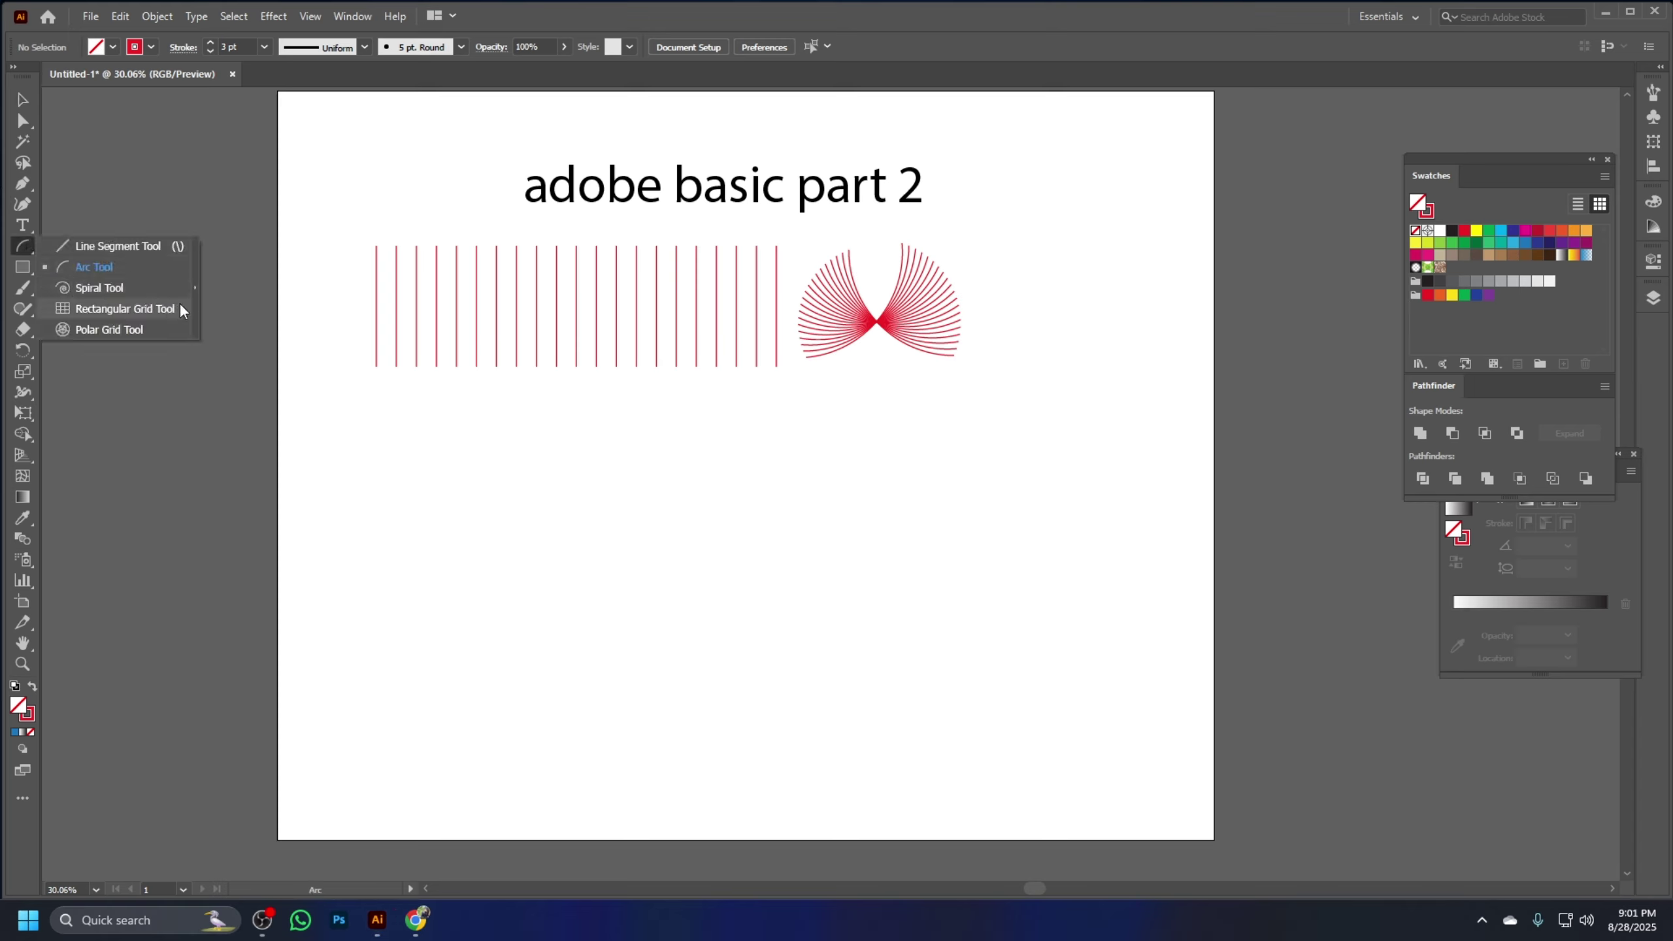
left_click(128, 288)
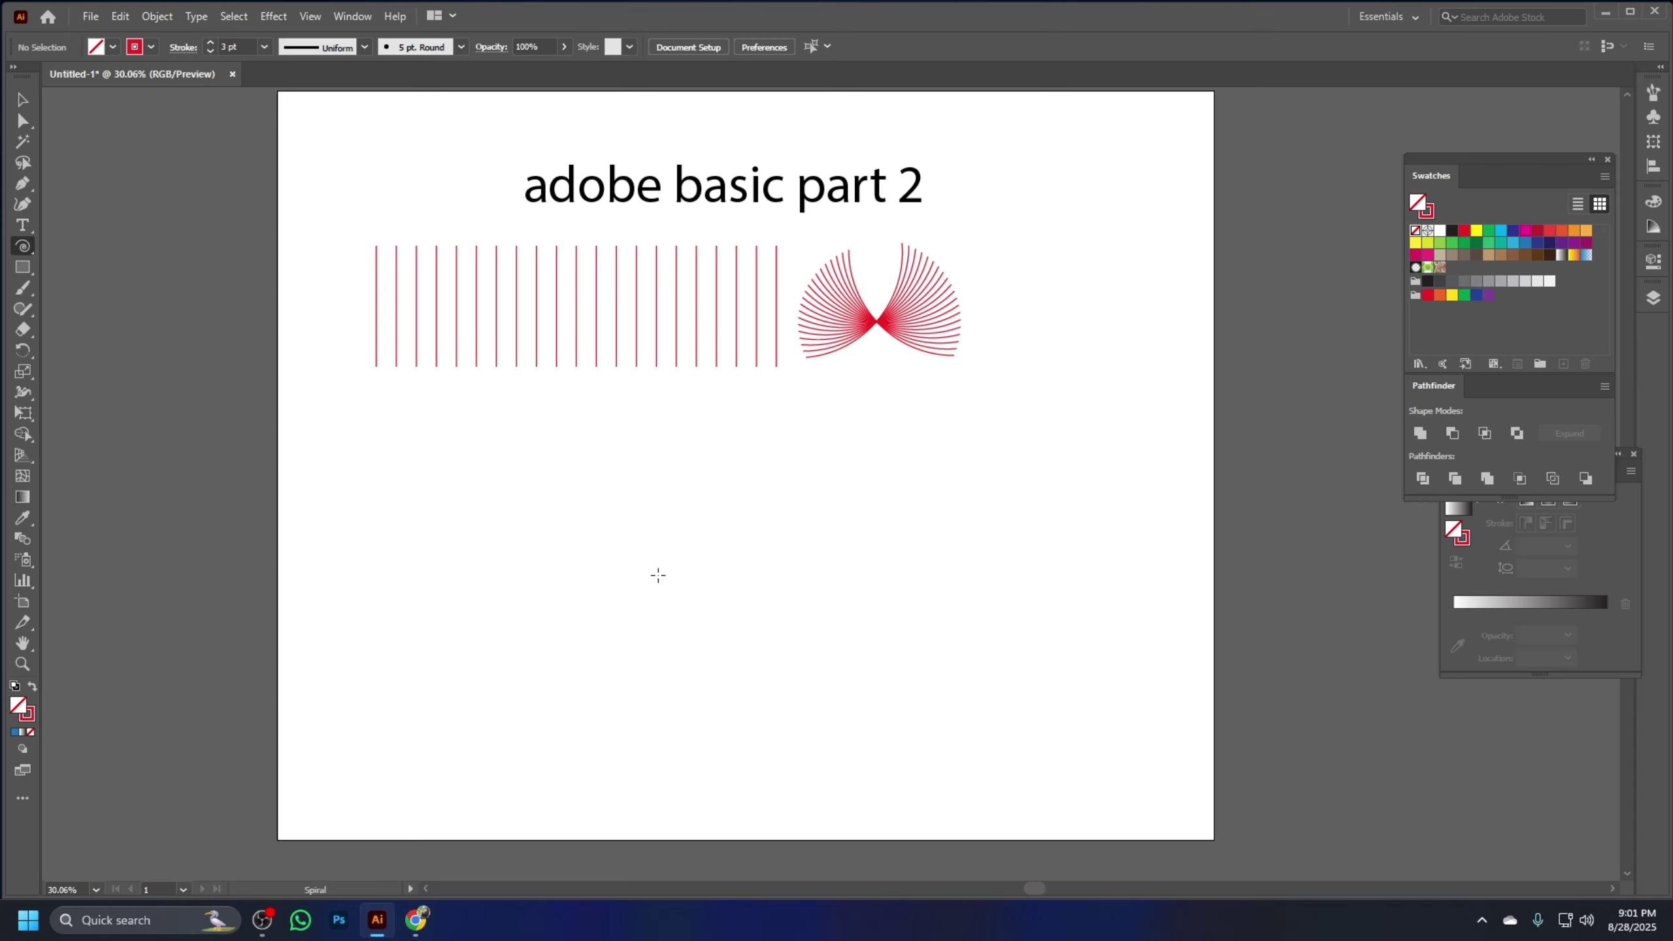
mouse_move(658, 574)
left_mouse_down()
mouse_move(683, 625)
mouse_move(708, 623)
left_mouse_up()
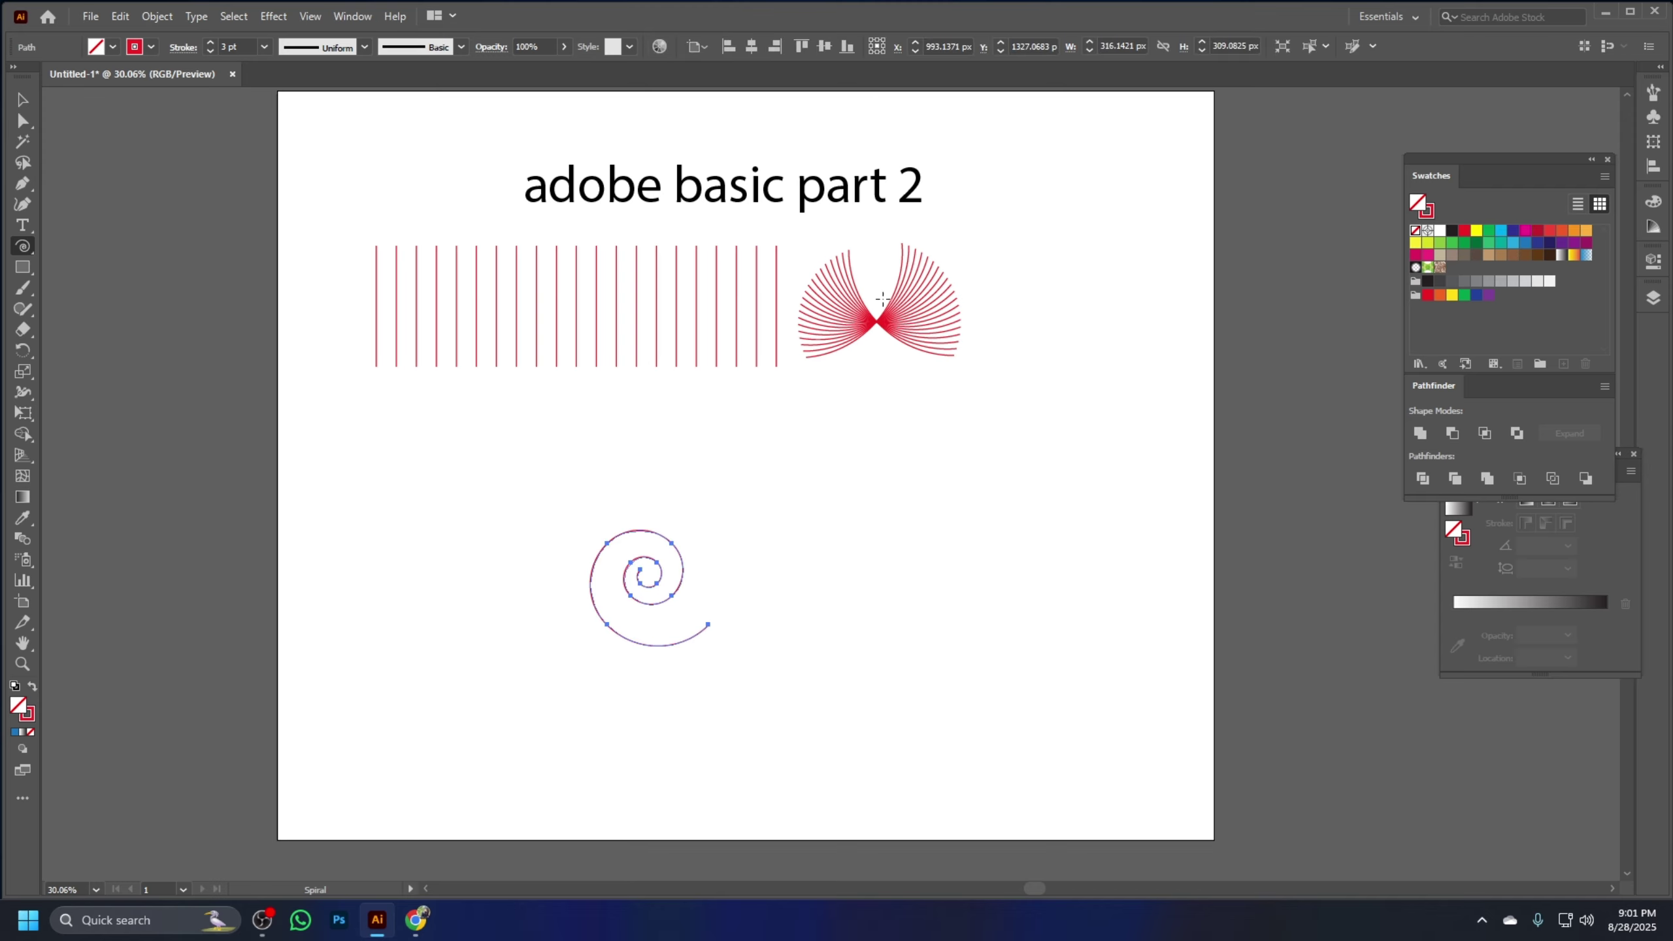
Create a copy of the spiral rotated 10° about a point near its center
left_click(31, 346)
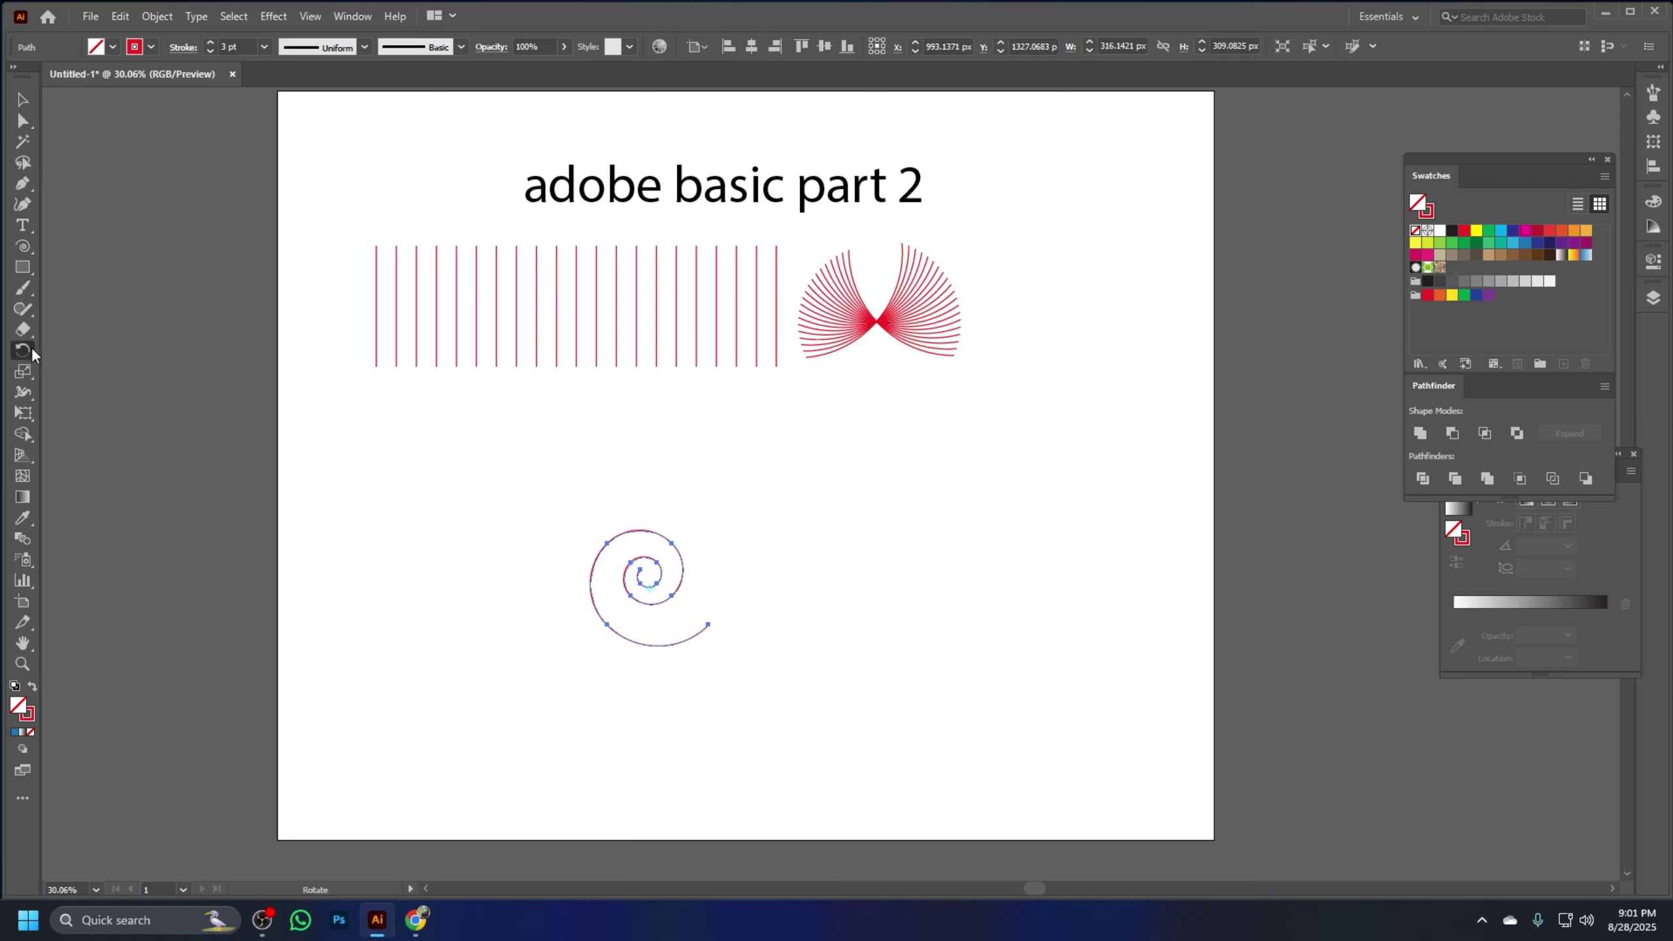
left_click(636, 579, "alt")
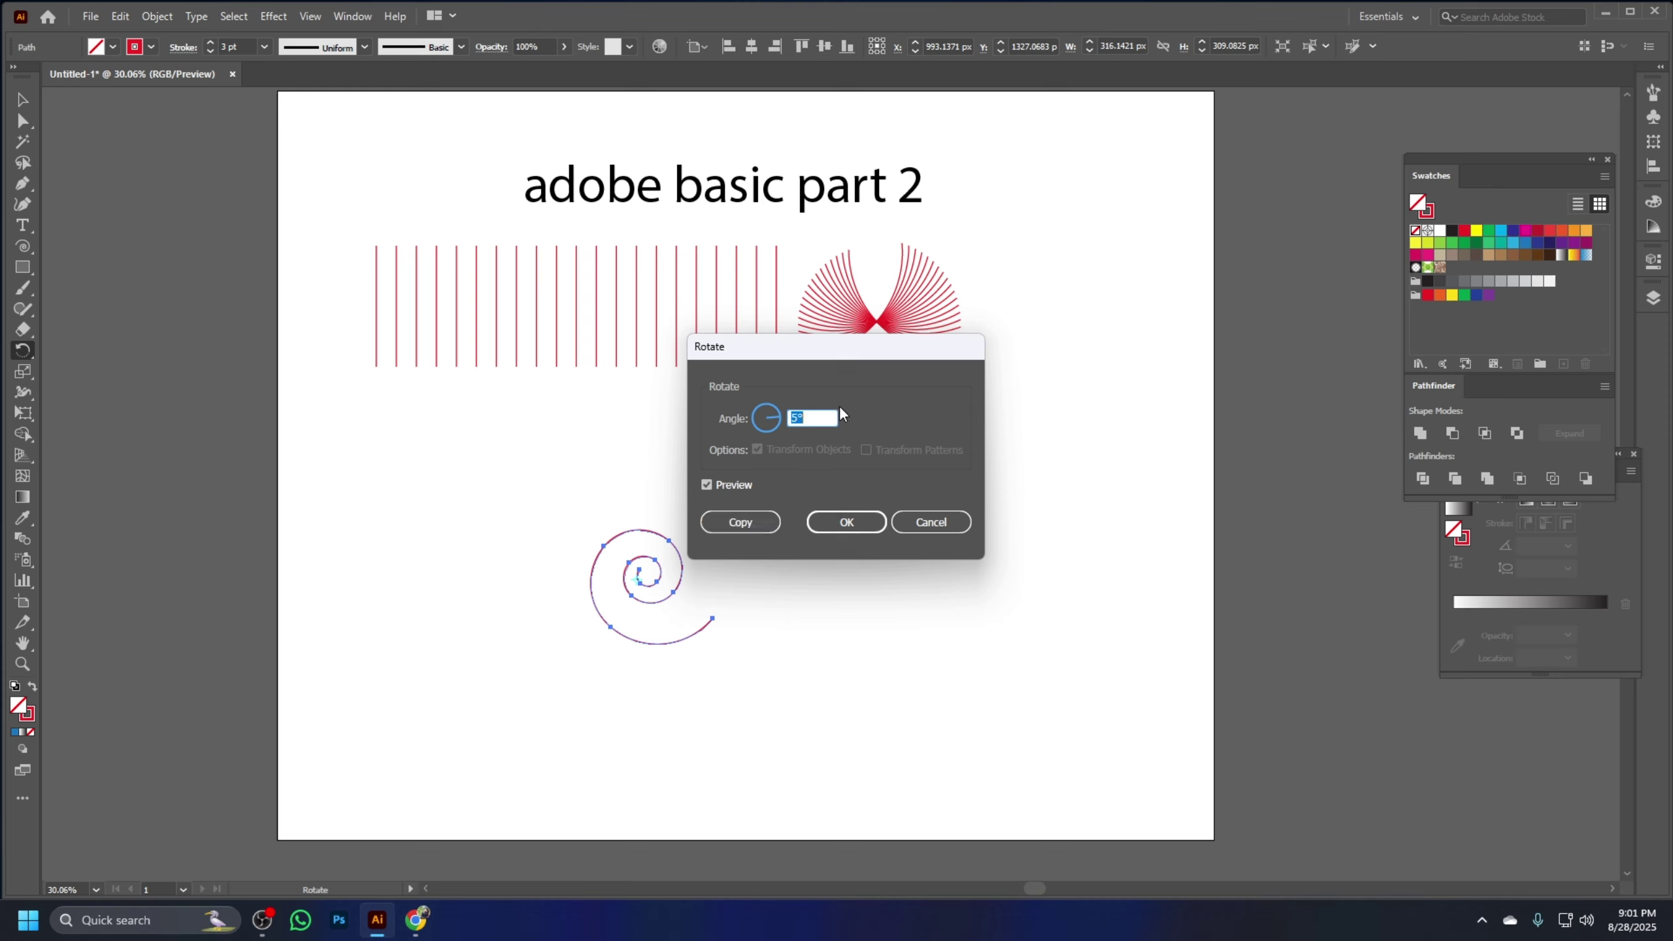
type("10")
left_click(763, 525)
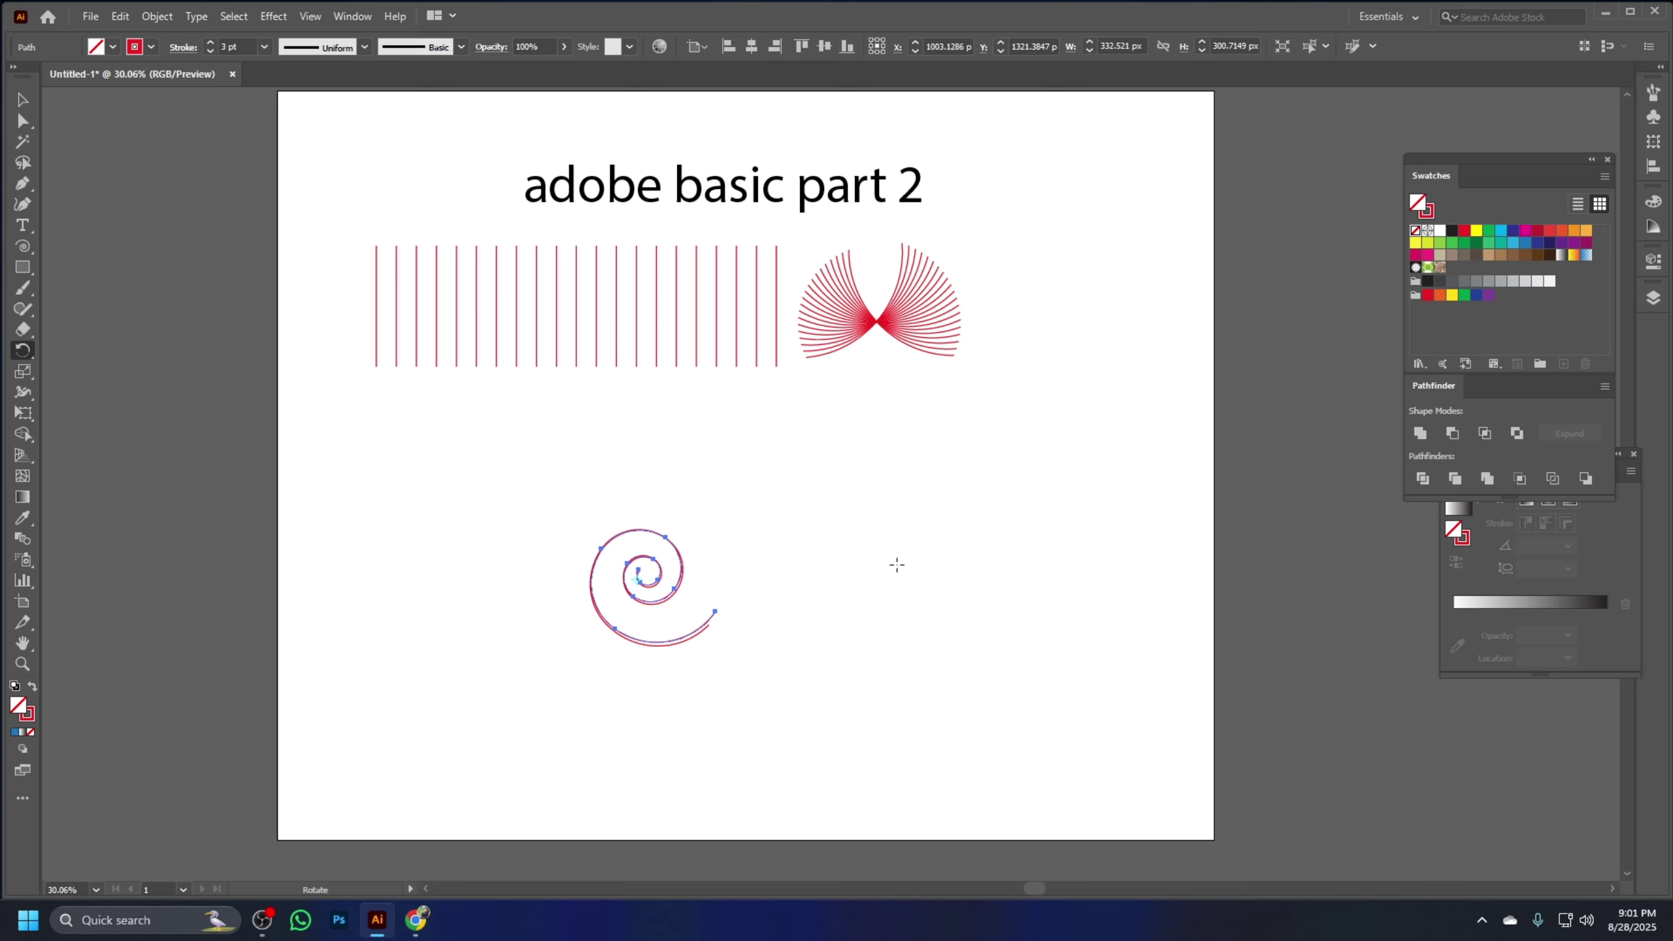
Repeat the rotated copy of the spiral until the spirals form a full circular rosette
key("ctrl+d")
key("ctrl+d")
key("ctrl+d")
key("ctrl+d")
key("ctrl+d")
key("ctrl+d")
key("ctrl+d")
key("ctrl+d")
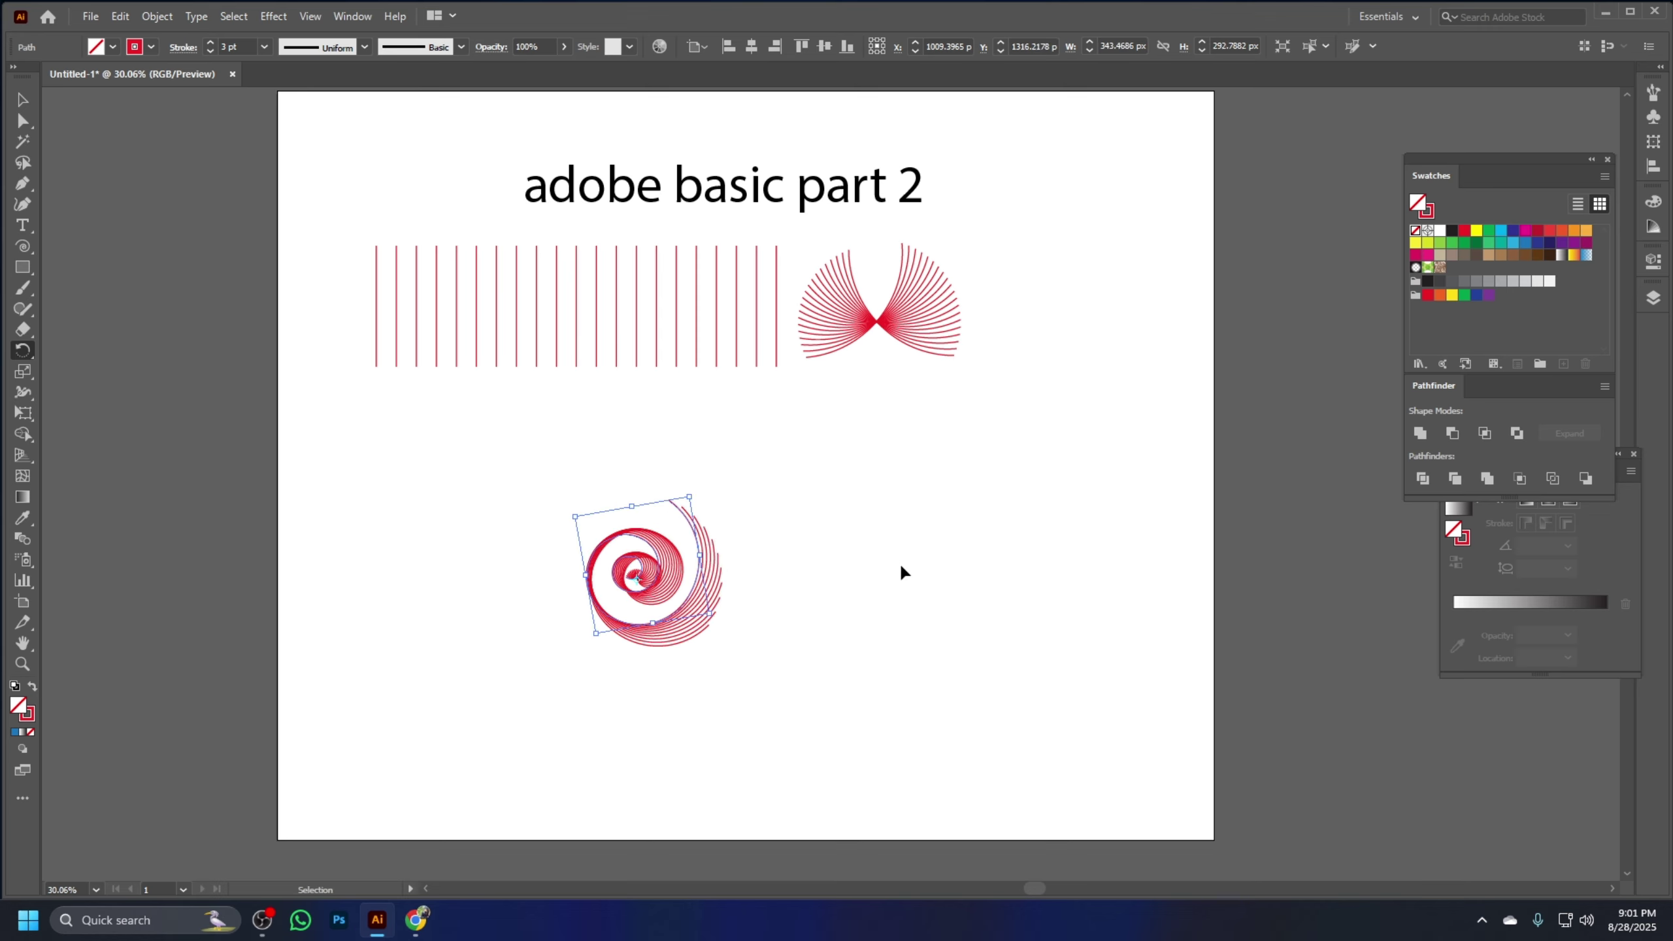
key("ctrl+d")
key("ctrl+d")
key("ctrl+d")
key("ctrl+d")
key("ctrl+d")
key("ctrl+d")
key("ctrl+d")
key("ctrl+d")
key("ctrl+d")
key("ctrl+d")
key("ctrl+d")
key("ctrl+d")
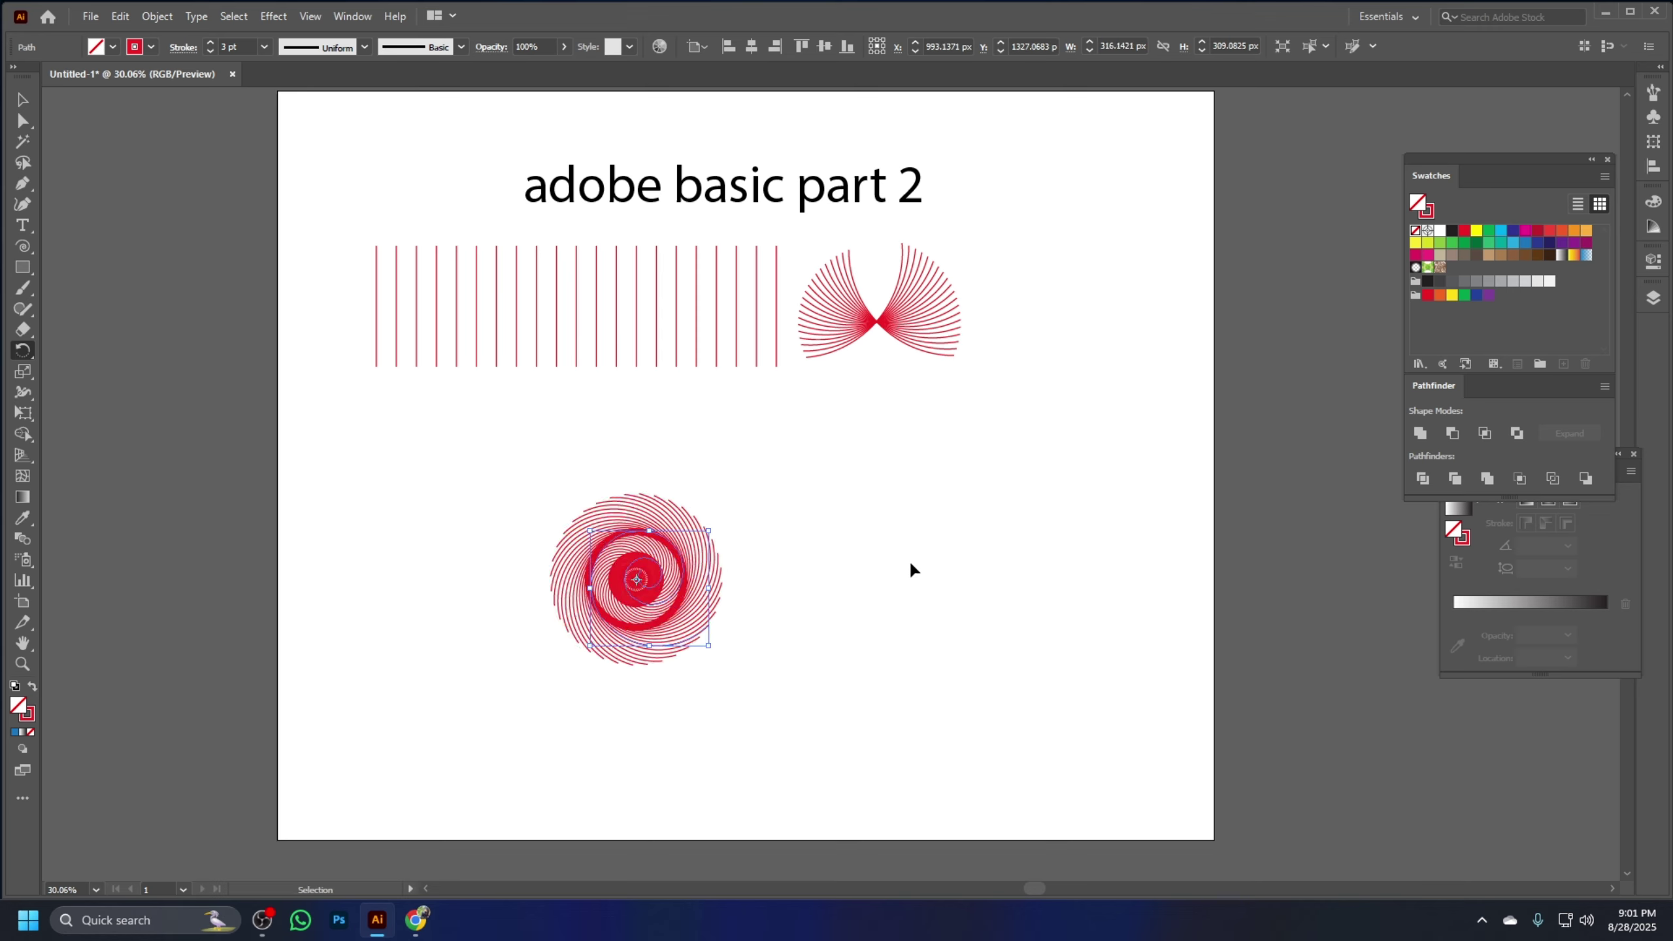
Select the whole spiral rosette, move it below and to the right of the arc fan, and deselect it
left_click(30, 104)
left_click(946, 672)
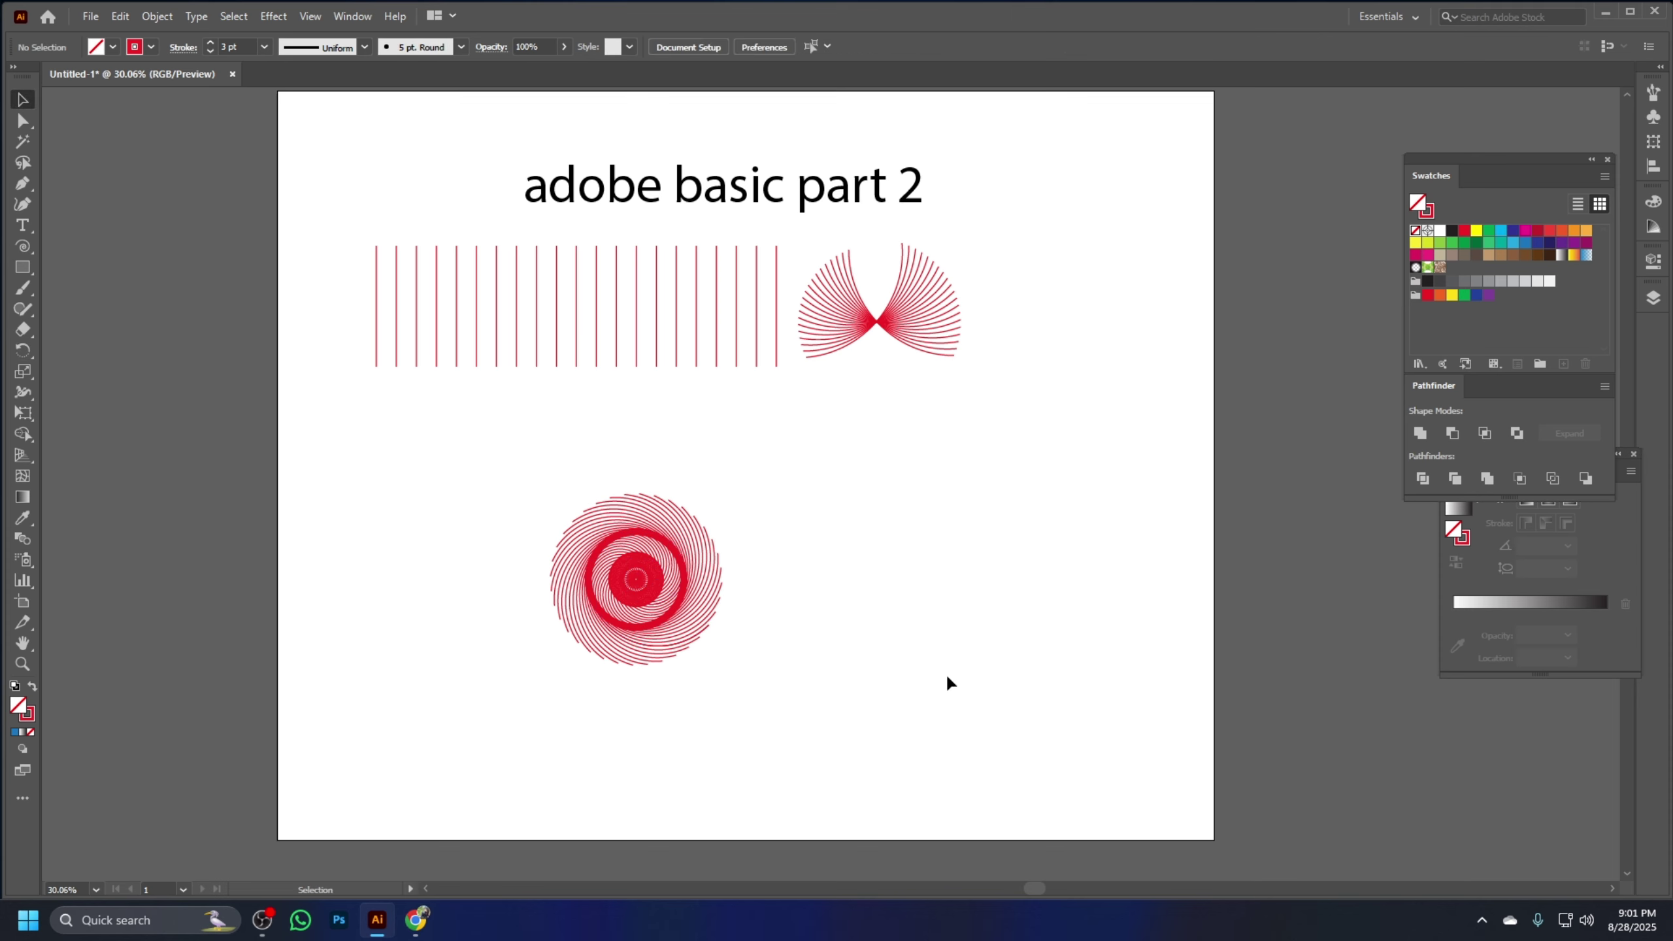
left_click_drag(834, 755, 534, 505)
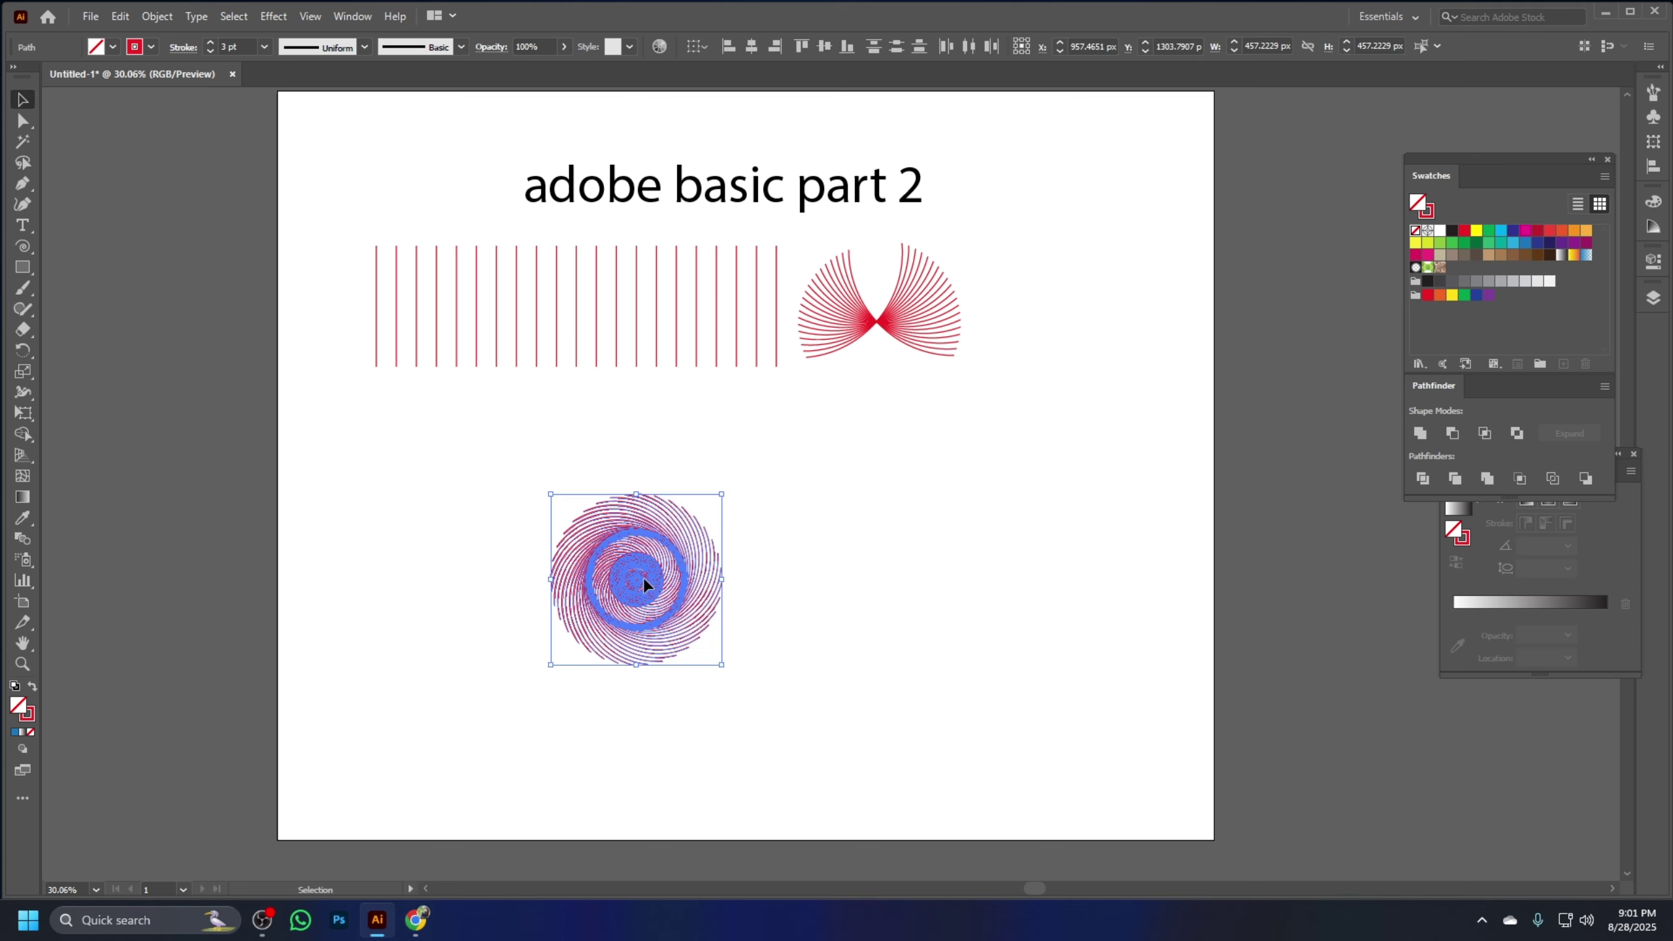
left_click_drag(644, 578, 1048, 486)
left_click_drag(1103, 638, 858, 392)
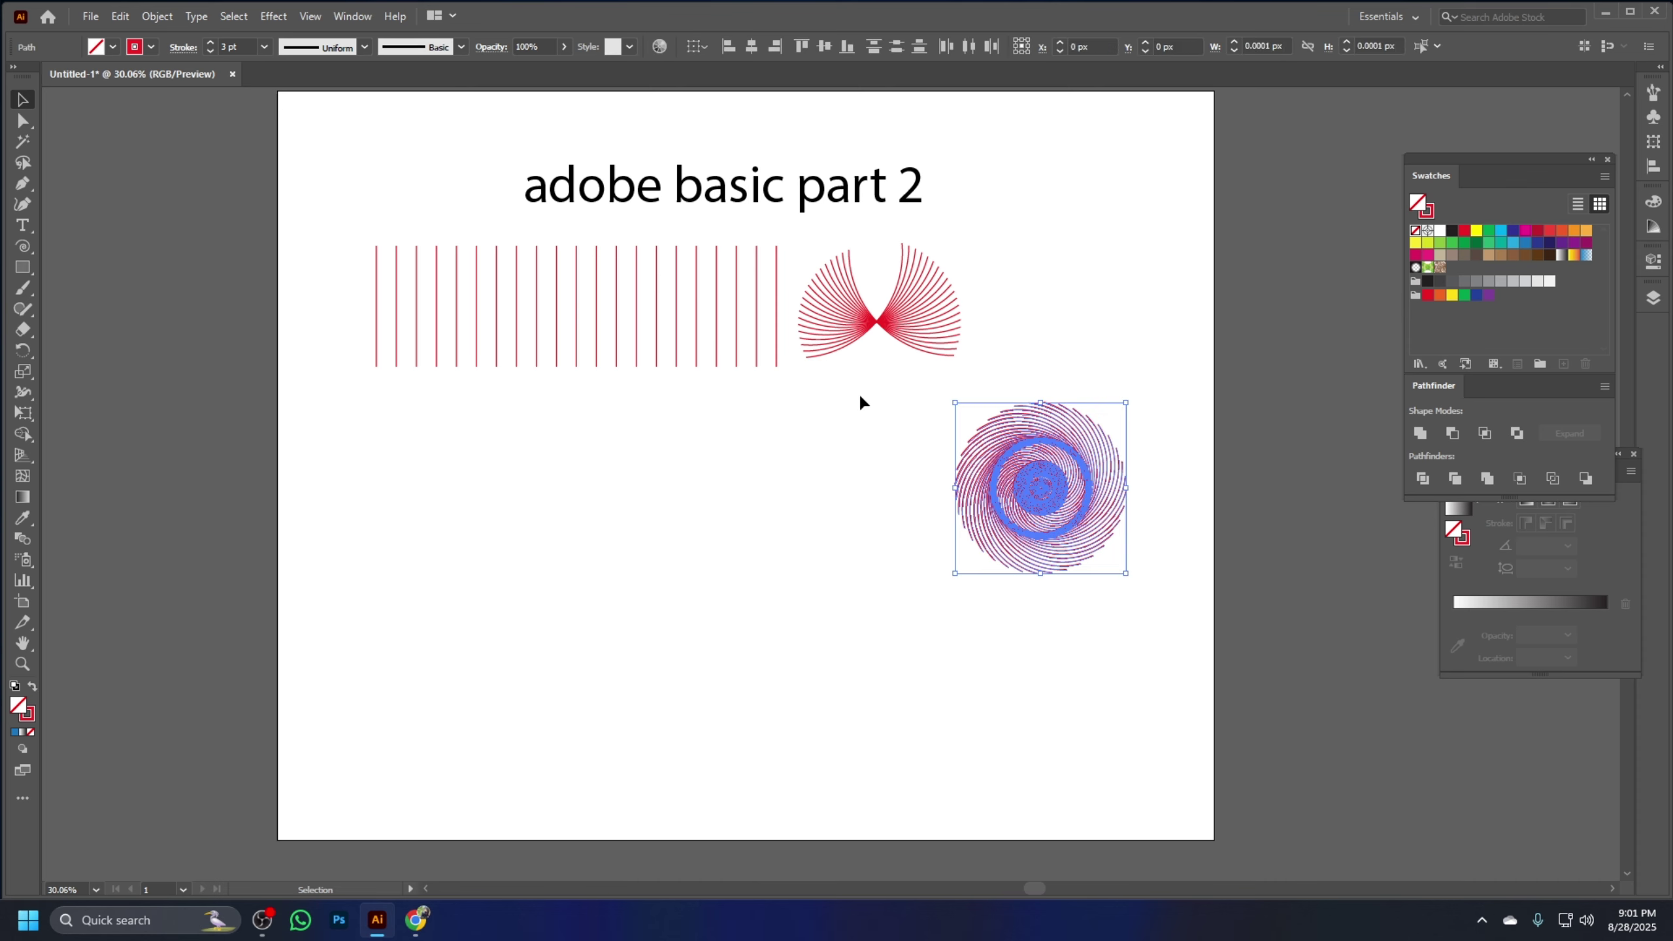
left_click(911, 600)
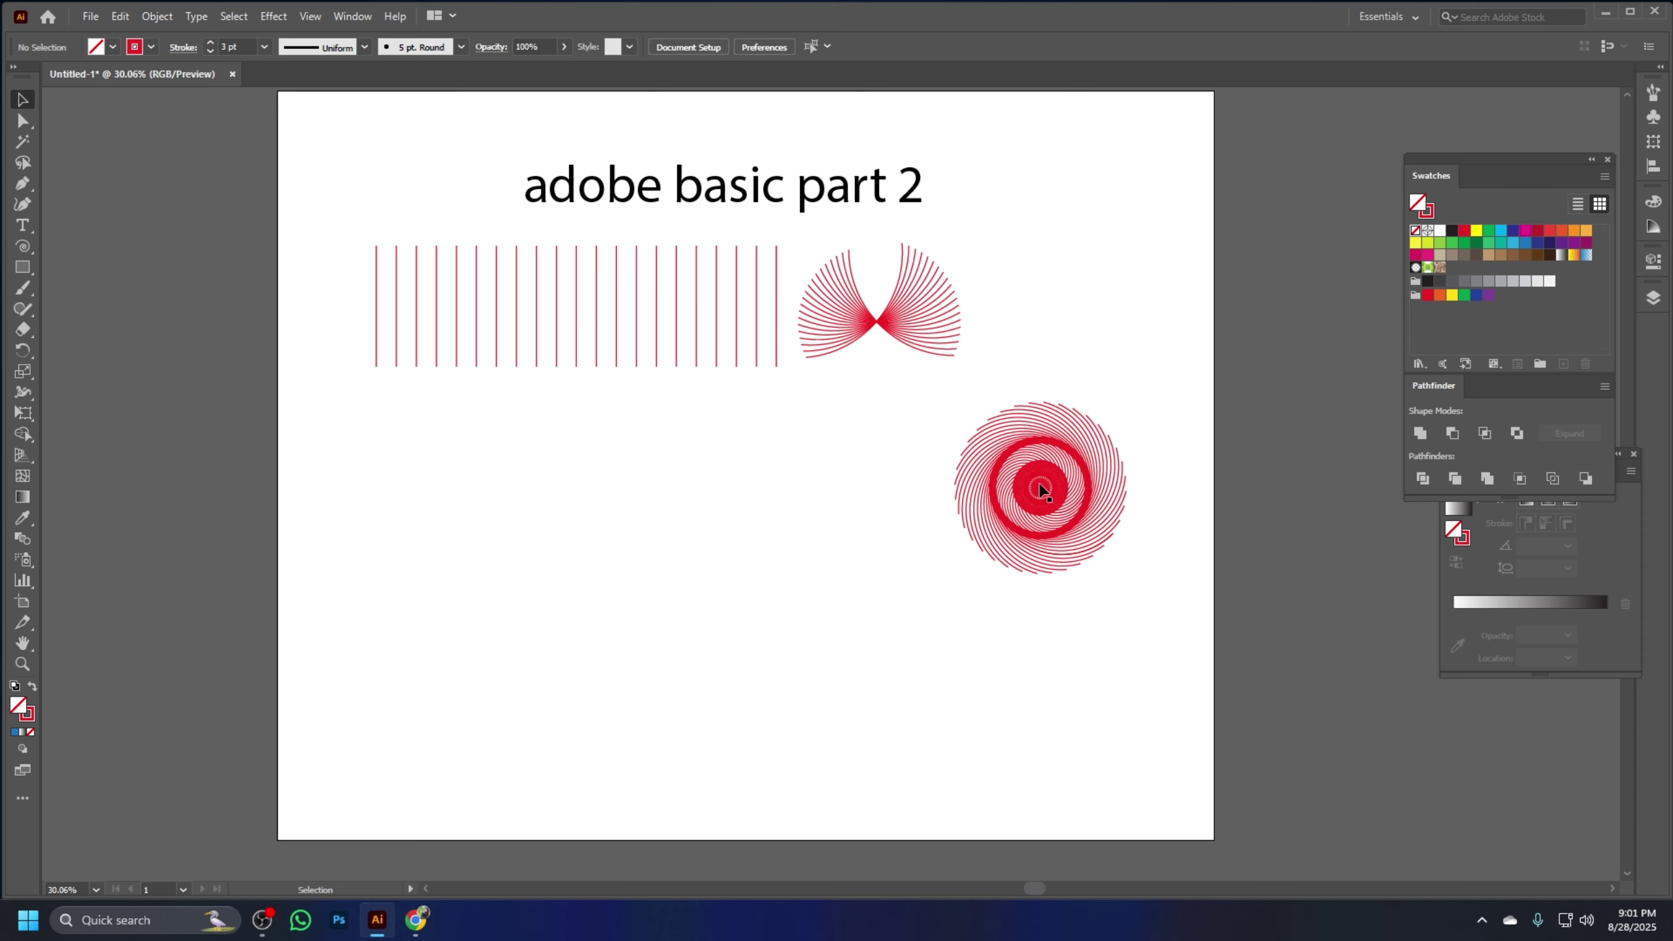
Pull four individual spirals out of the rosette, placing them above, below, left and right of it
left_click_drag(1040, 489, 1083, 269)
left_click(1103, 244)
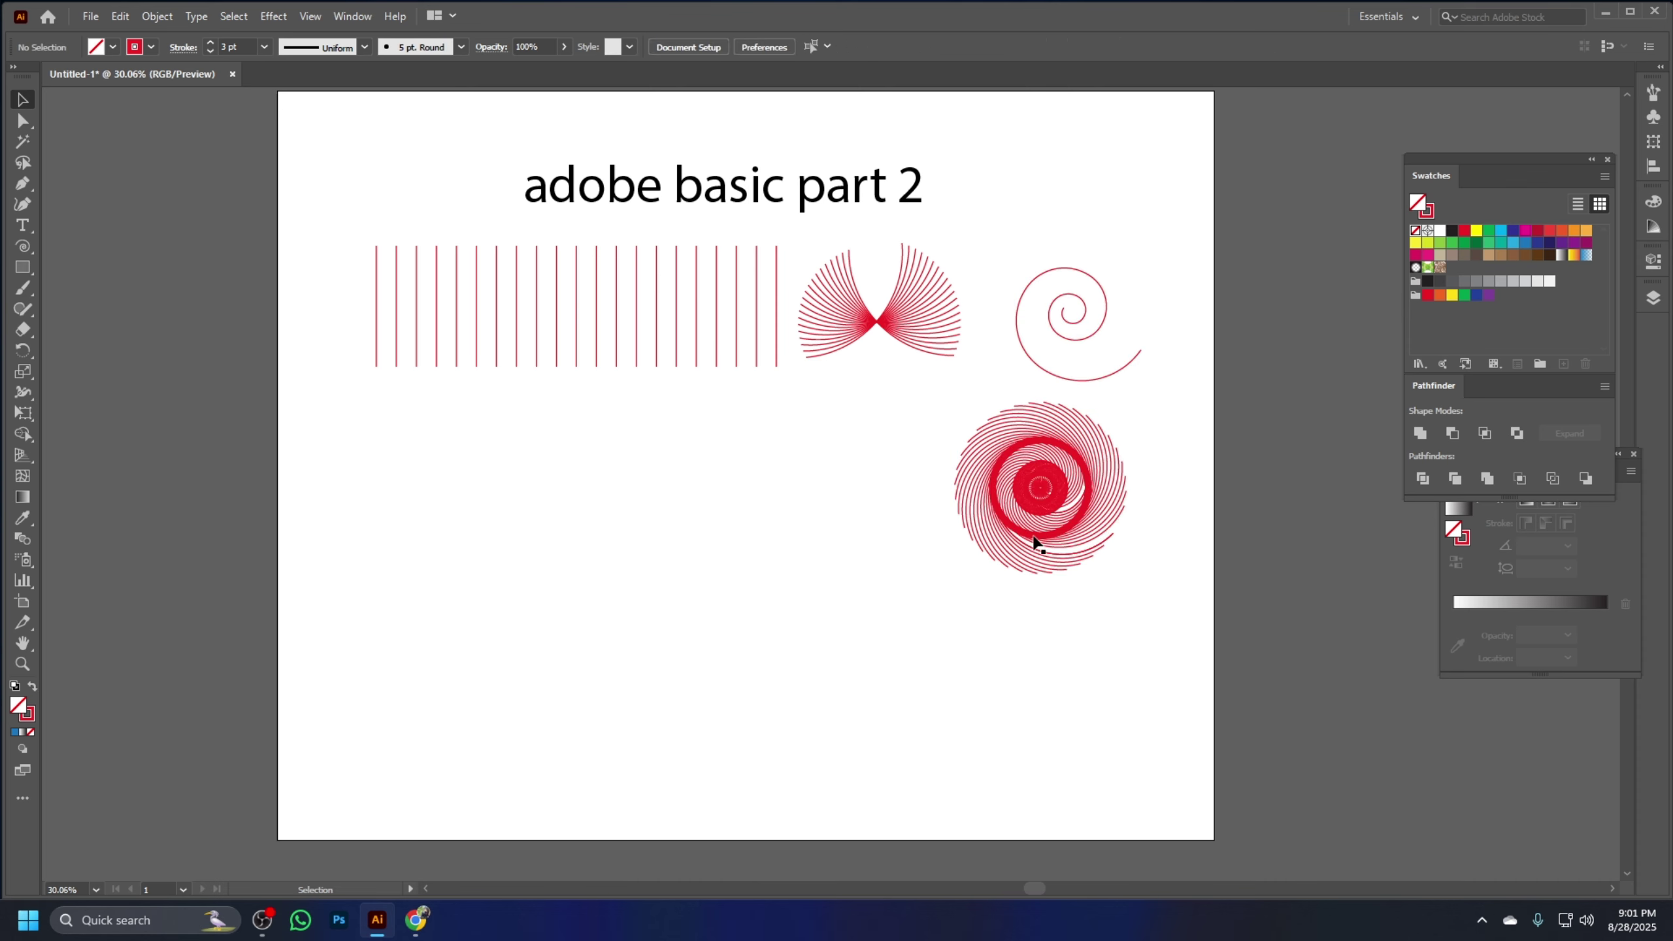
left_click_drag(1038, 544, 1012, 695)
left_click(1114, 699)
left_click_drag(1054, 515, 857, 533)
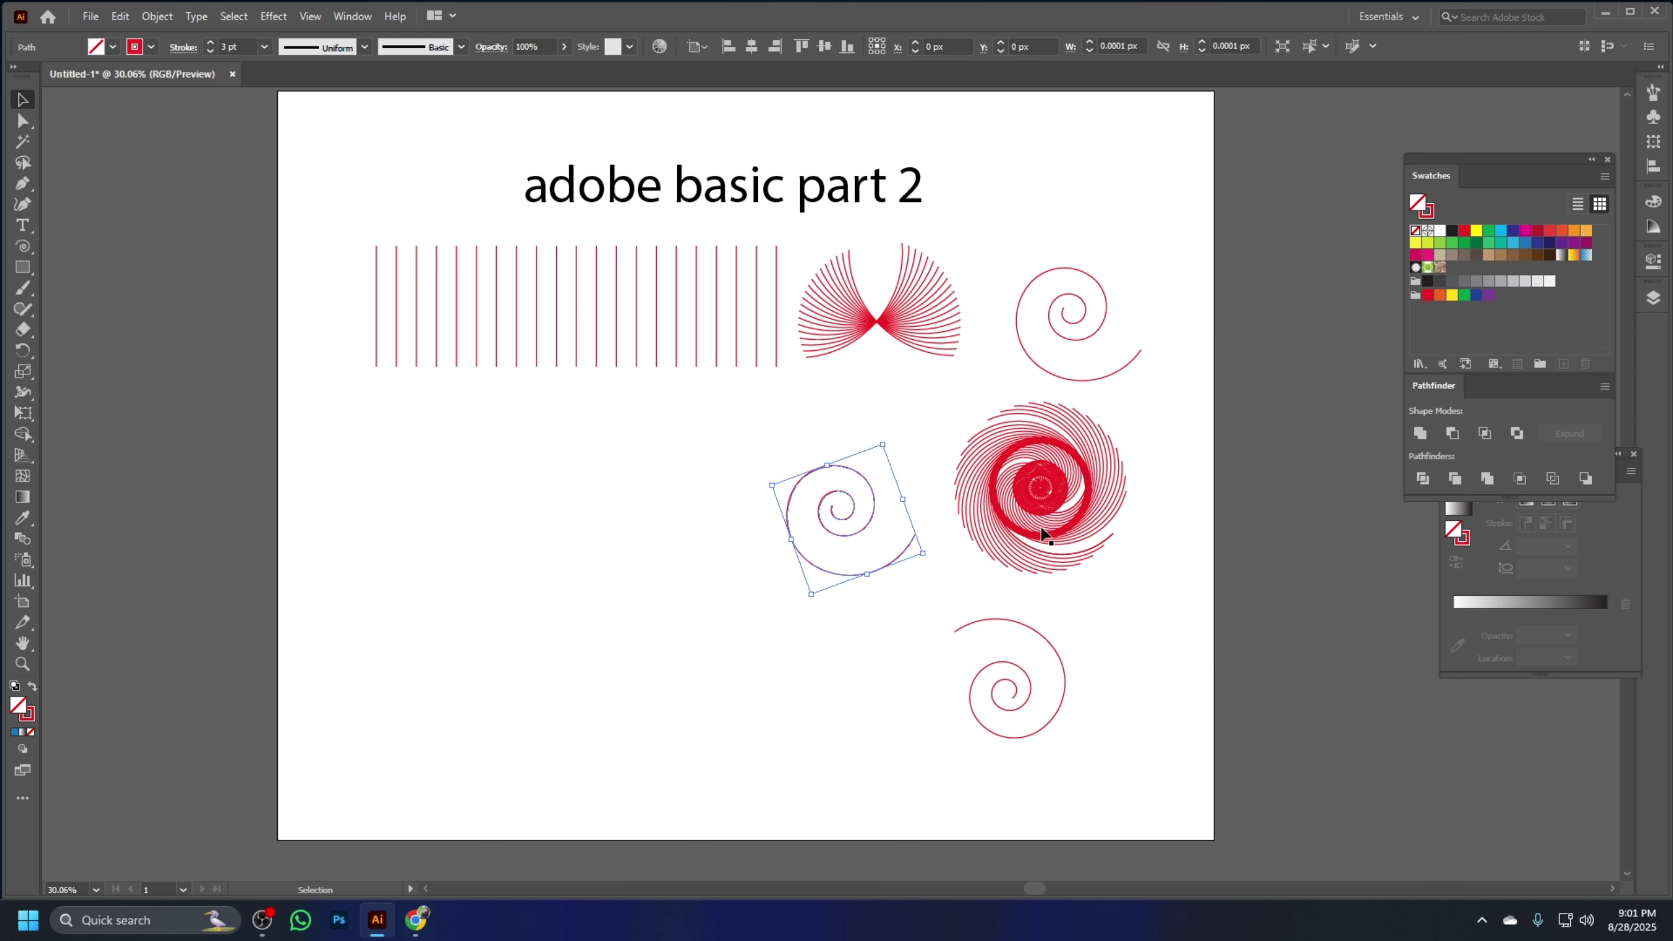
left_click_drag(1058, 486, 1184, 524)
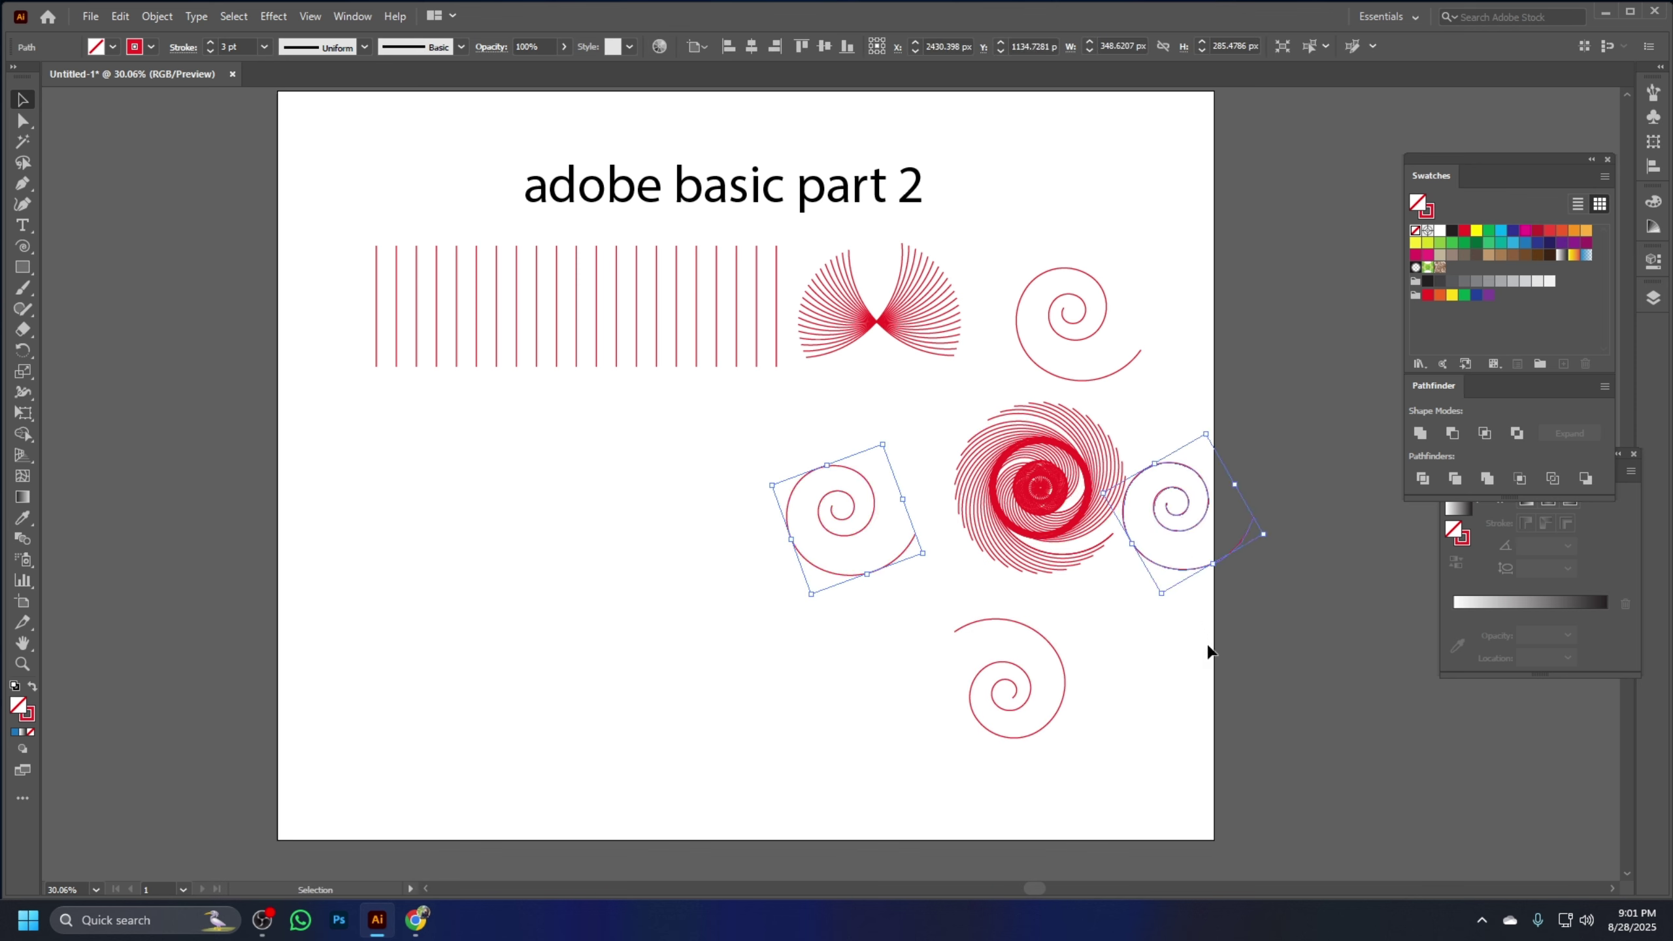
Undo pulling the individual spirals out of the rosette and move the whole rosette up beside the arc fan, leaving it deselected
key("ctrl+a")
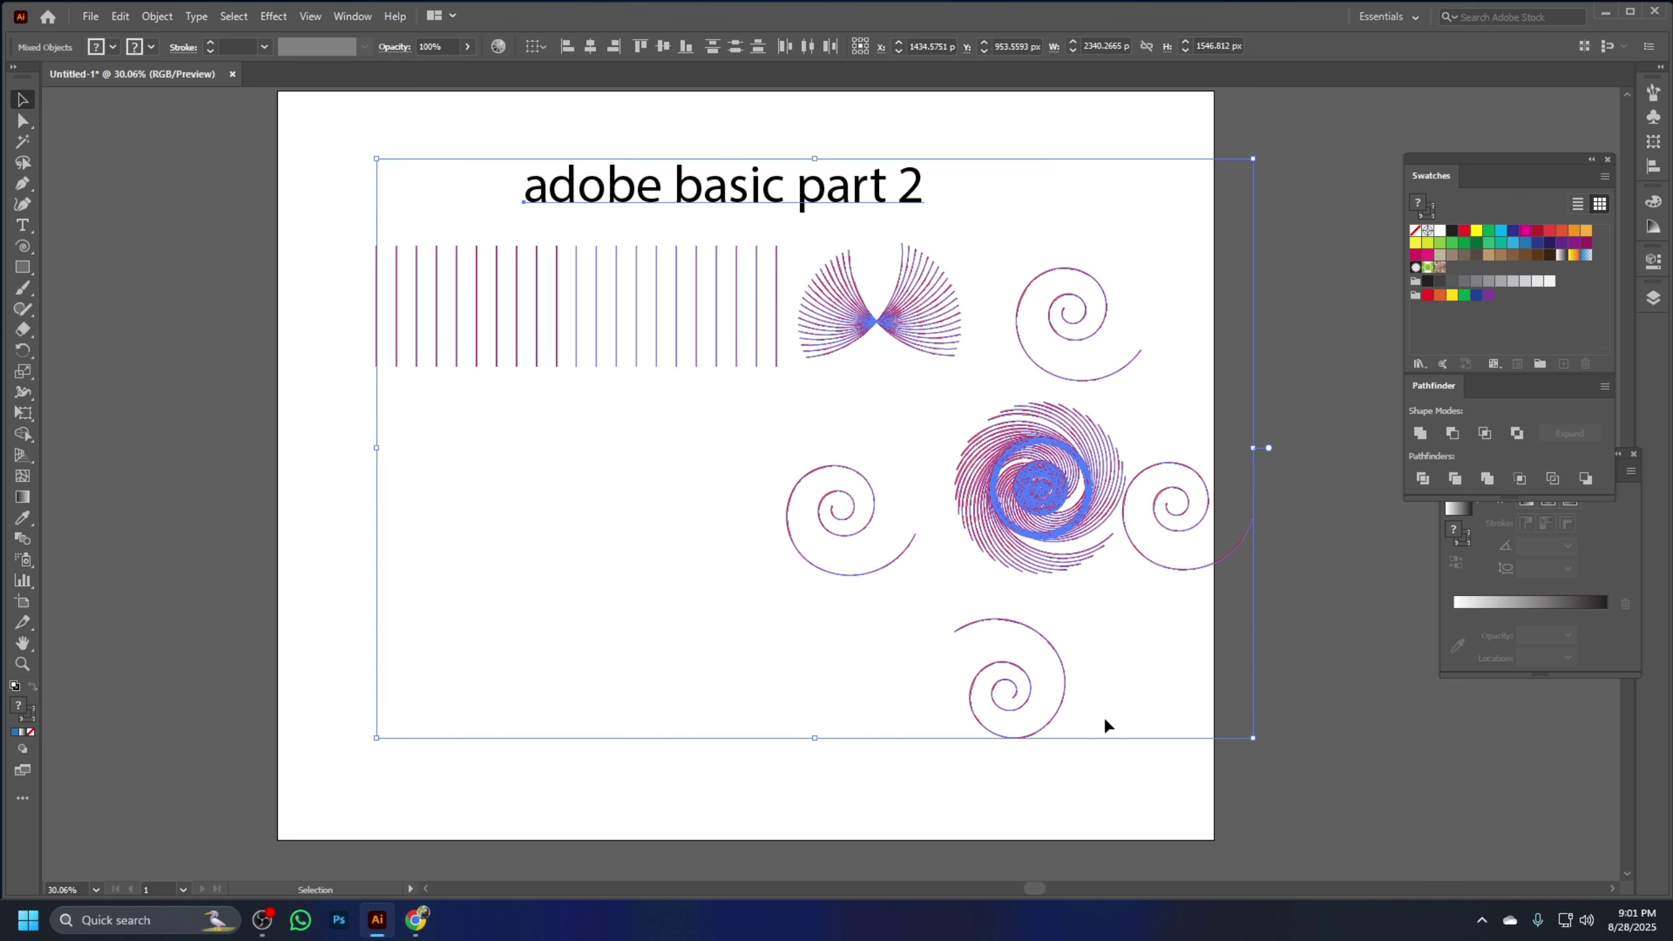
key("ctrl+z")
key("ctrl+z")
key("ctrl+z")
key("ctrl+z")
key("ctrl+z")
key("a")
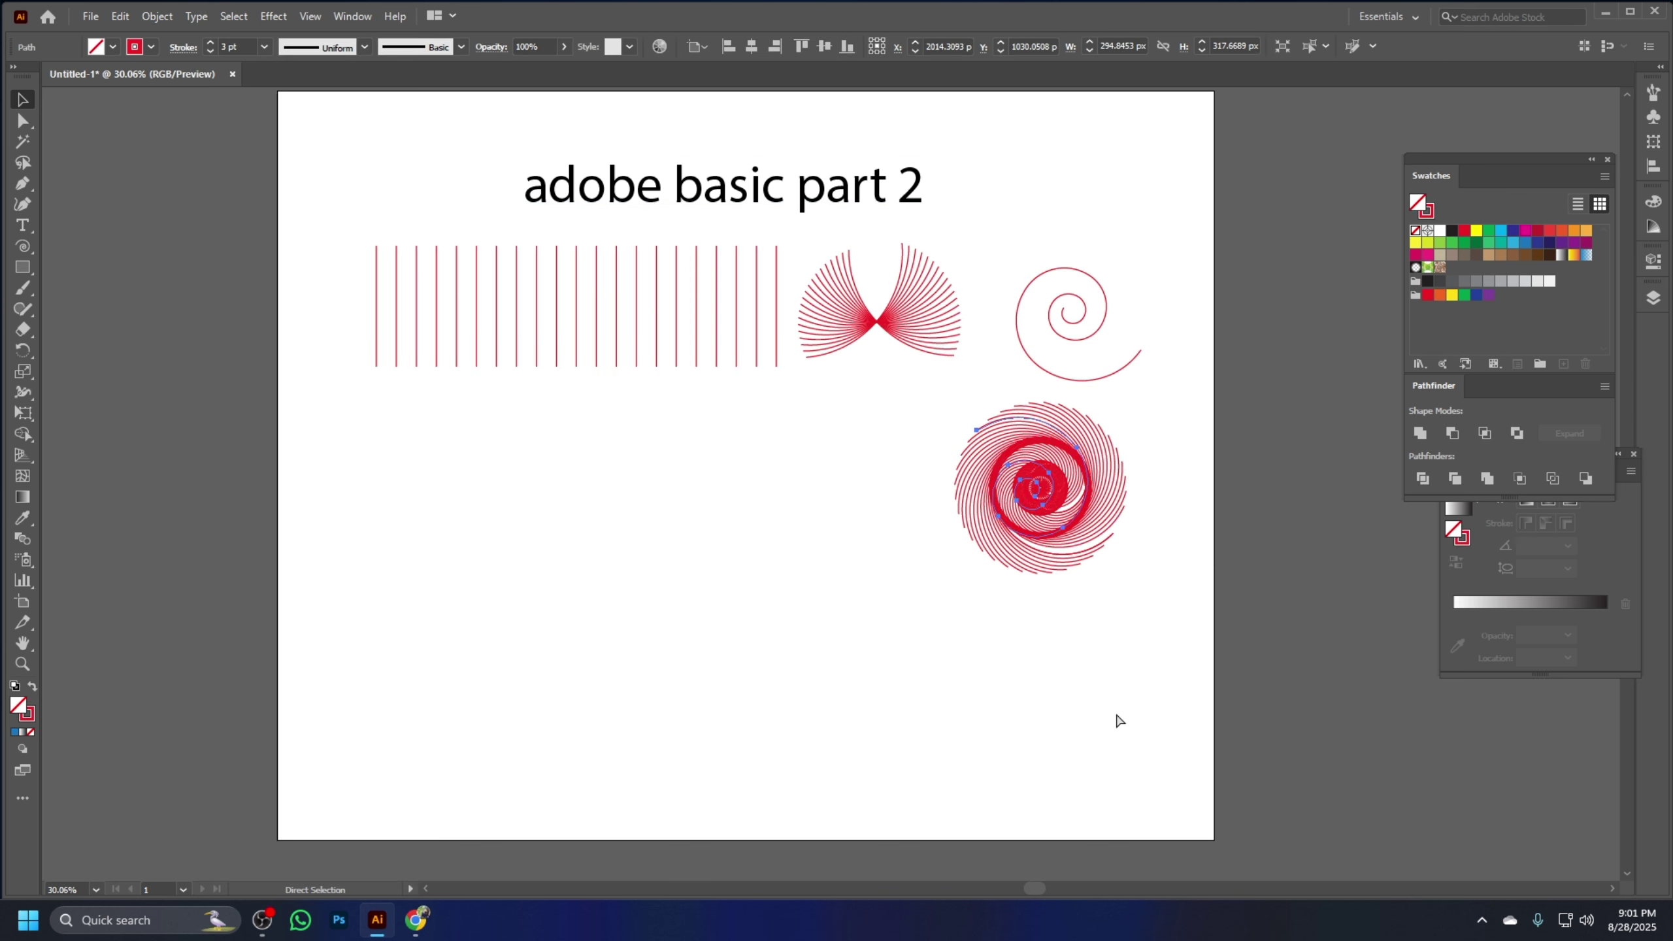
key("ctrl+z")
key("v")
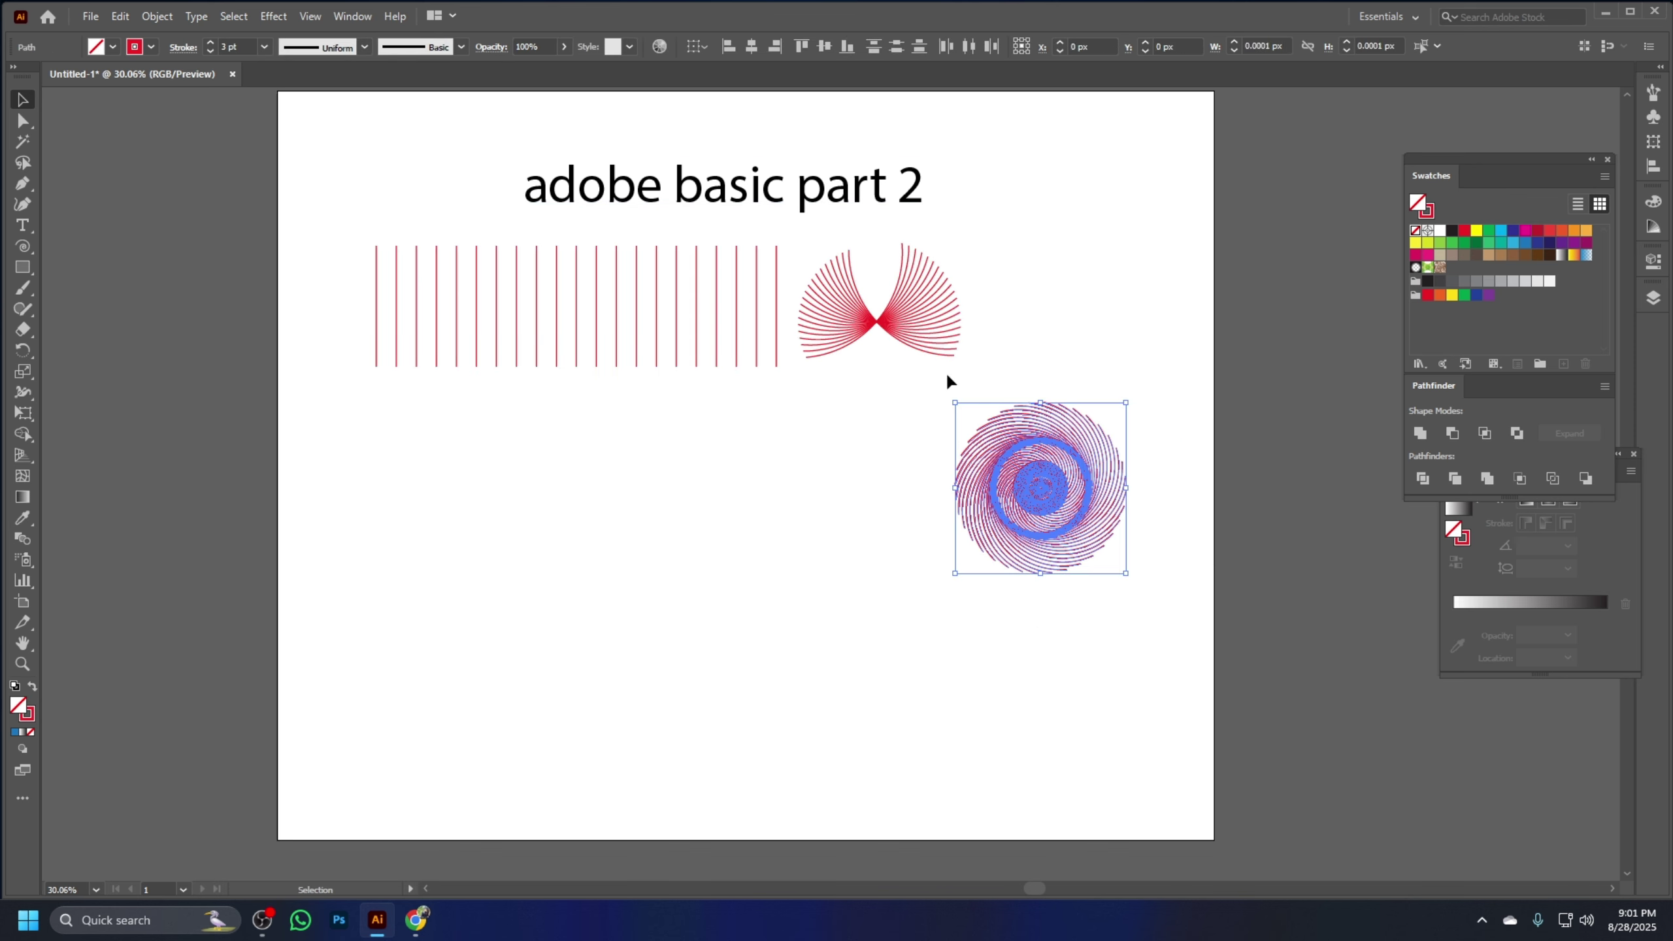
left_click_drag(1033, 494, 1085, 323)
left_click(794, 450)
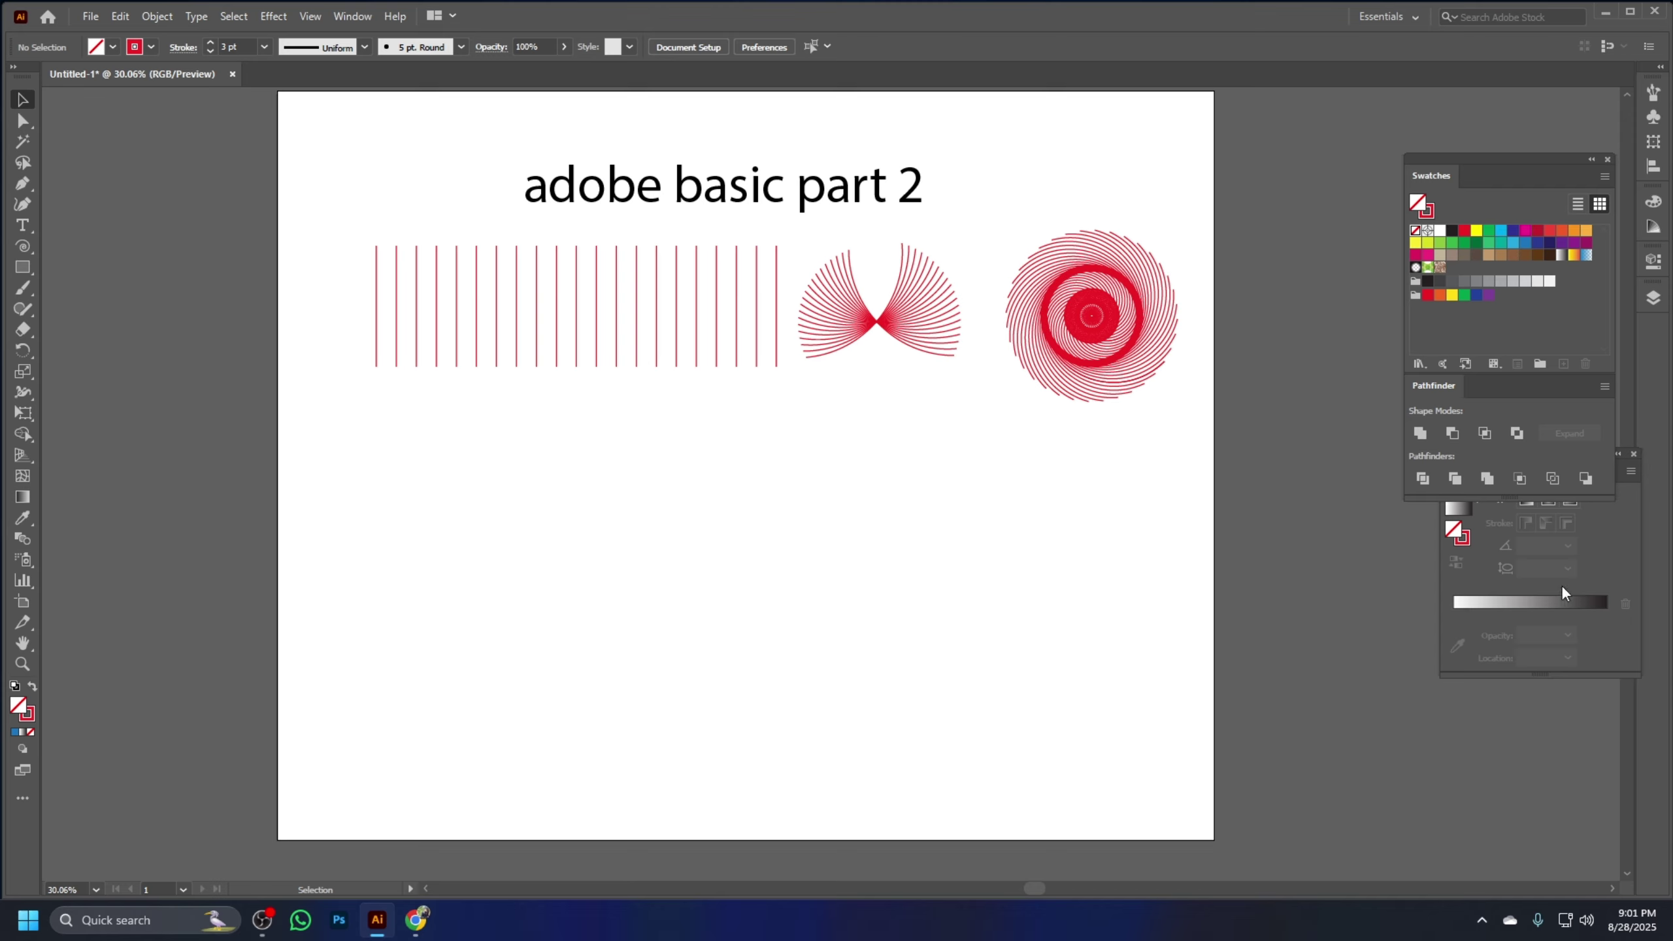
Draw a rectangular grid in the lower middle of the artboard and enlarge it to about 807 by 540 px
left_click(23, 248)
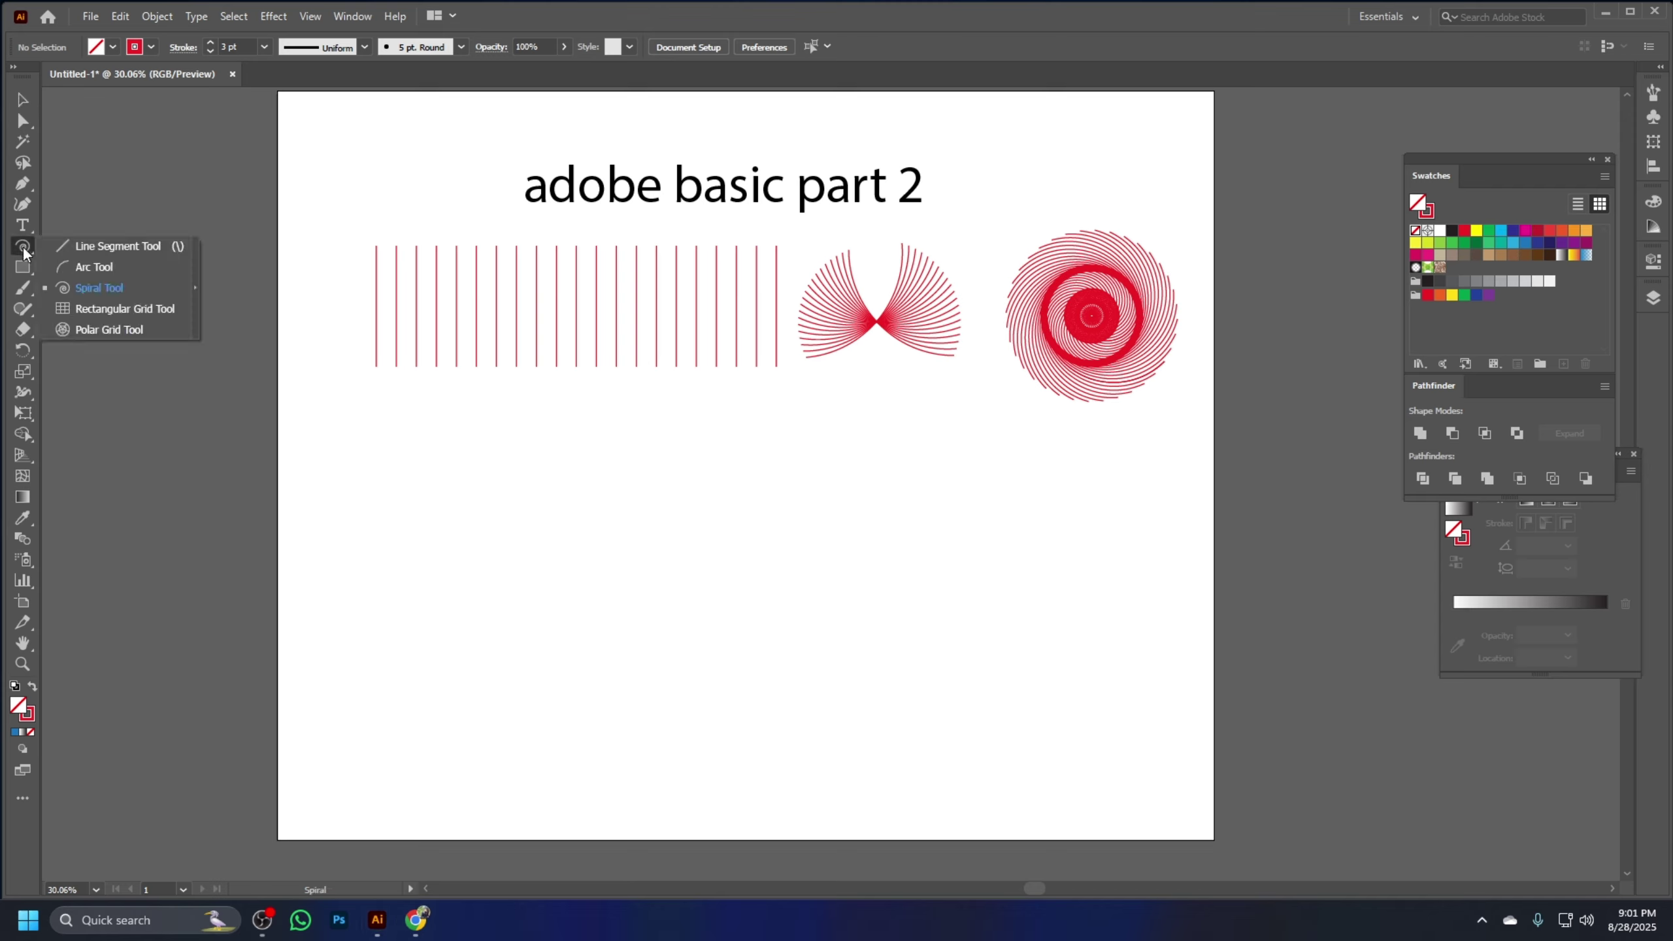
left_click(151, 309)
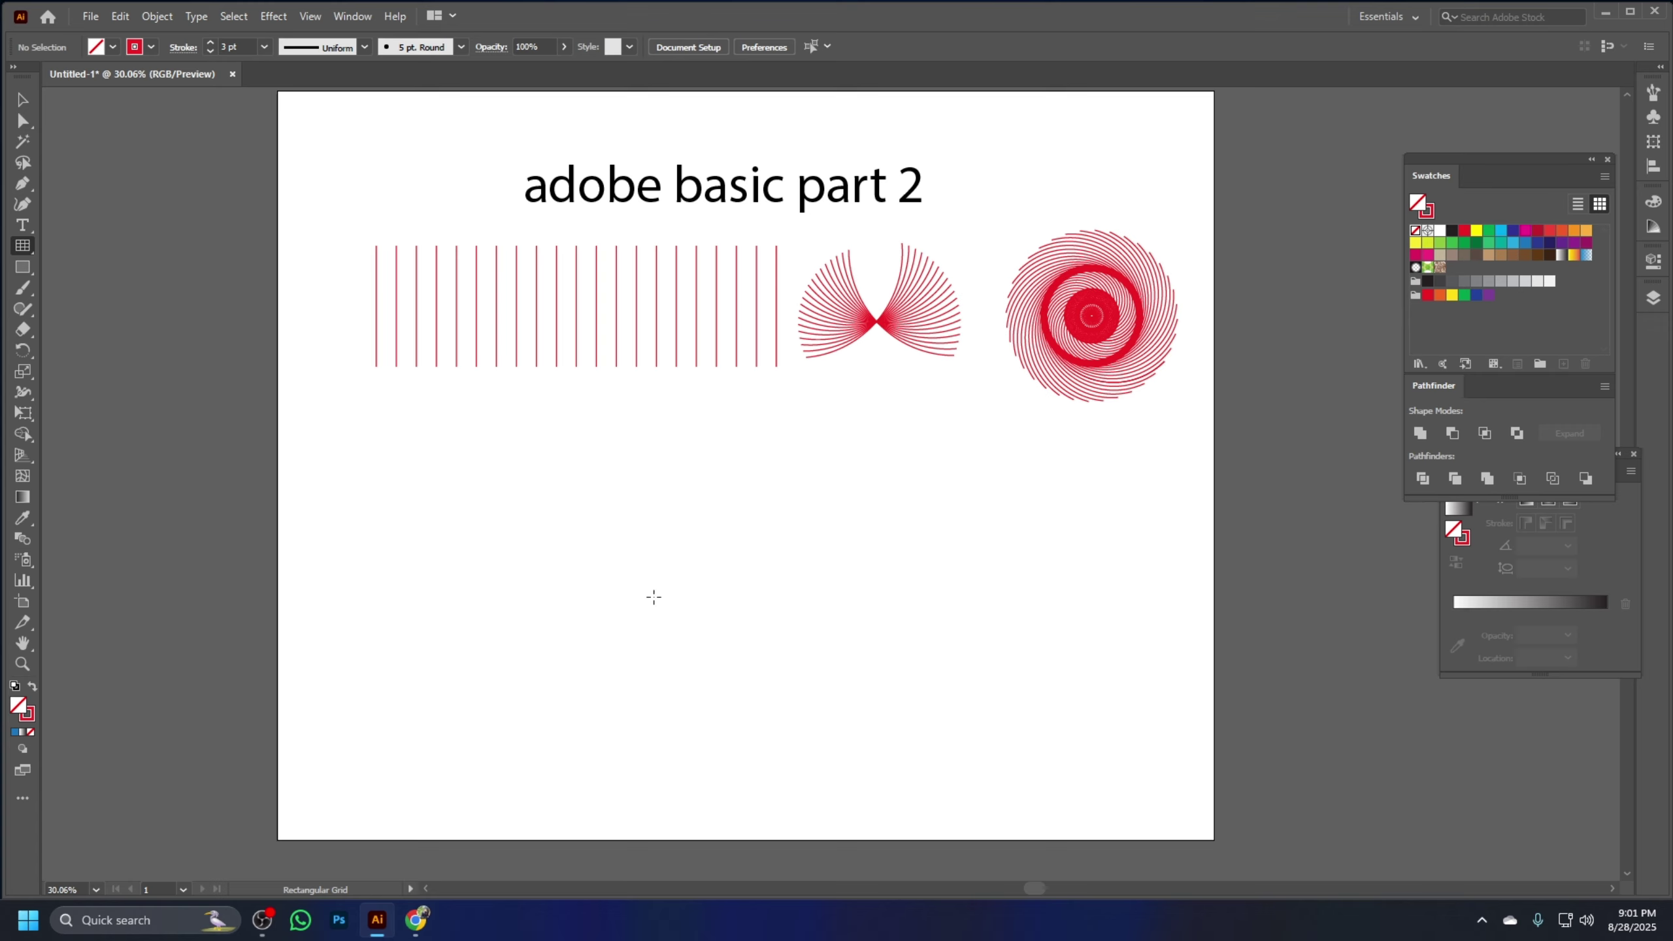
left_click_drag(654, 580, 761, 702)
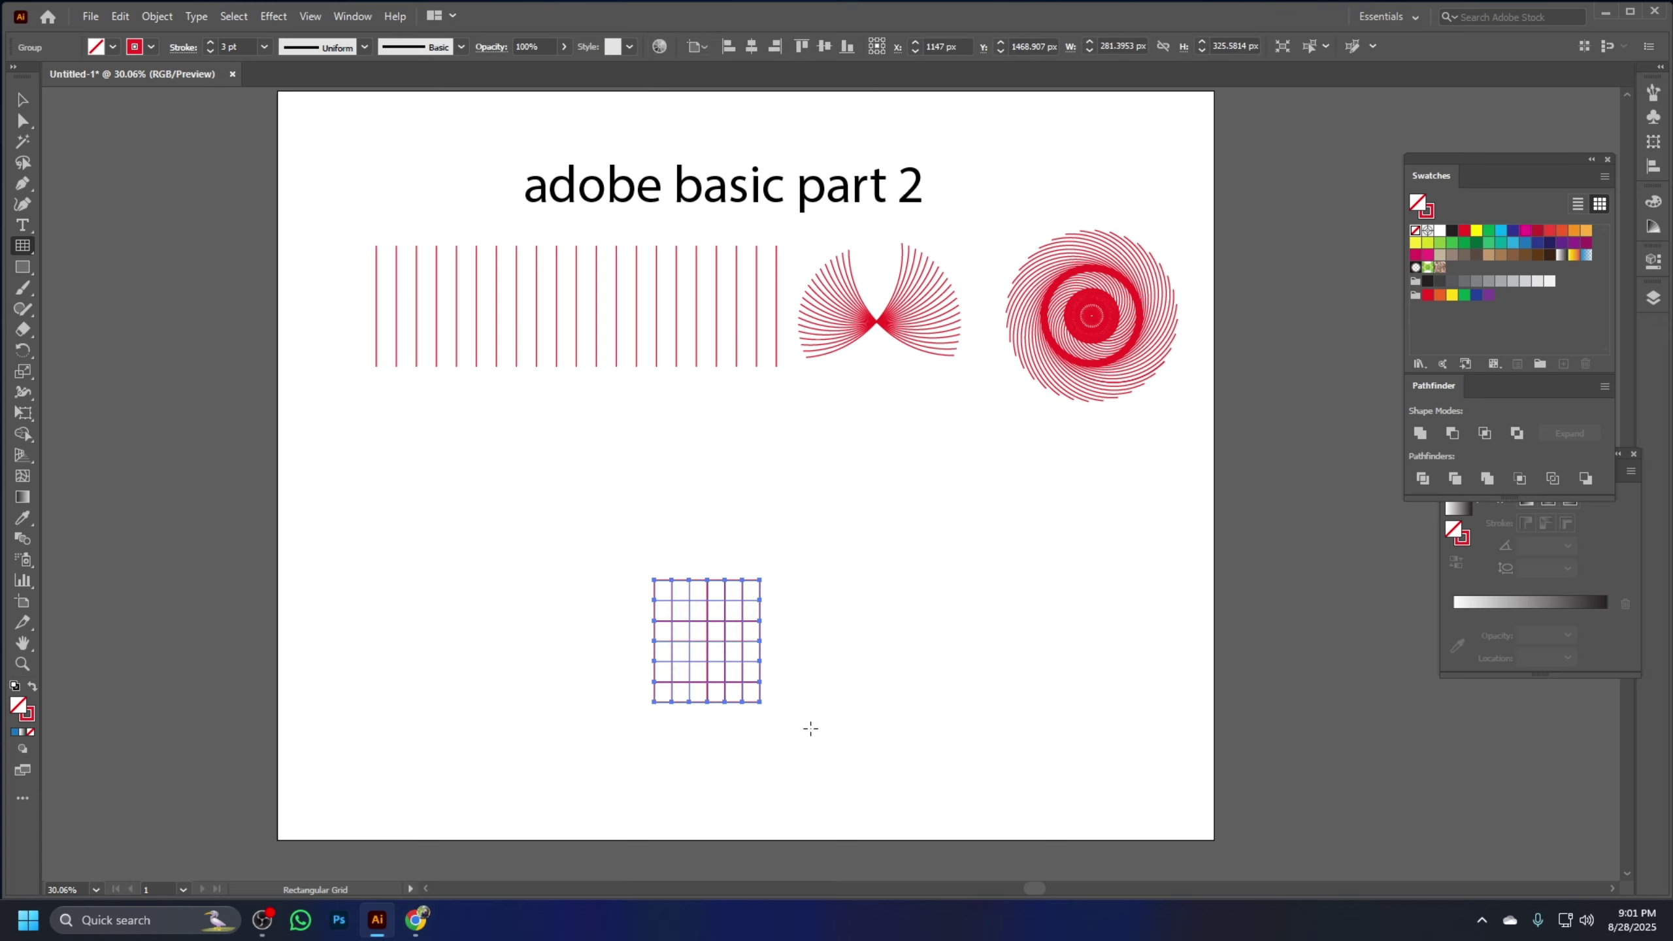
left_click(23, 100)
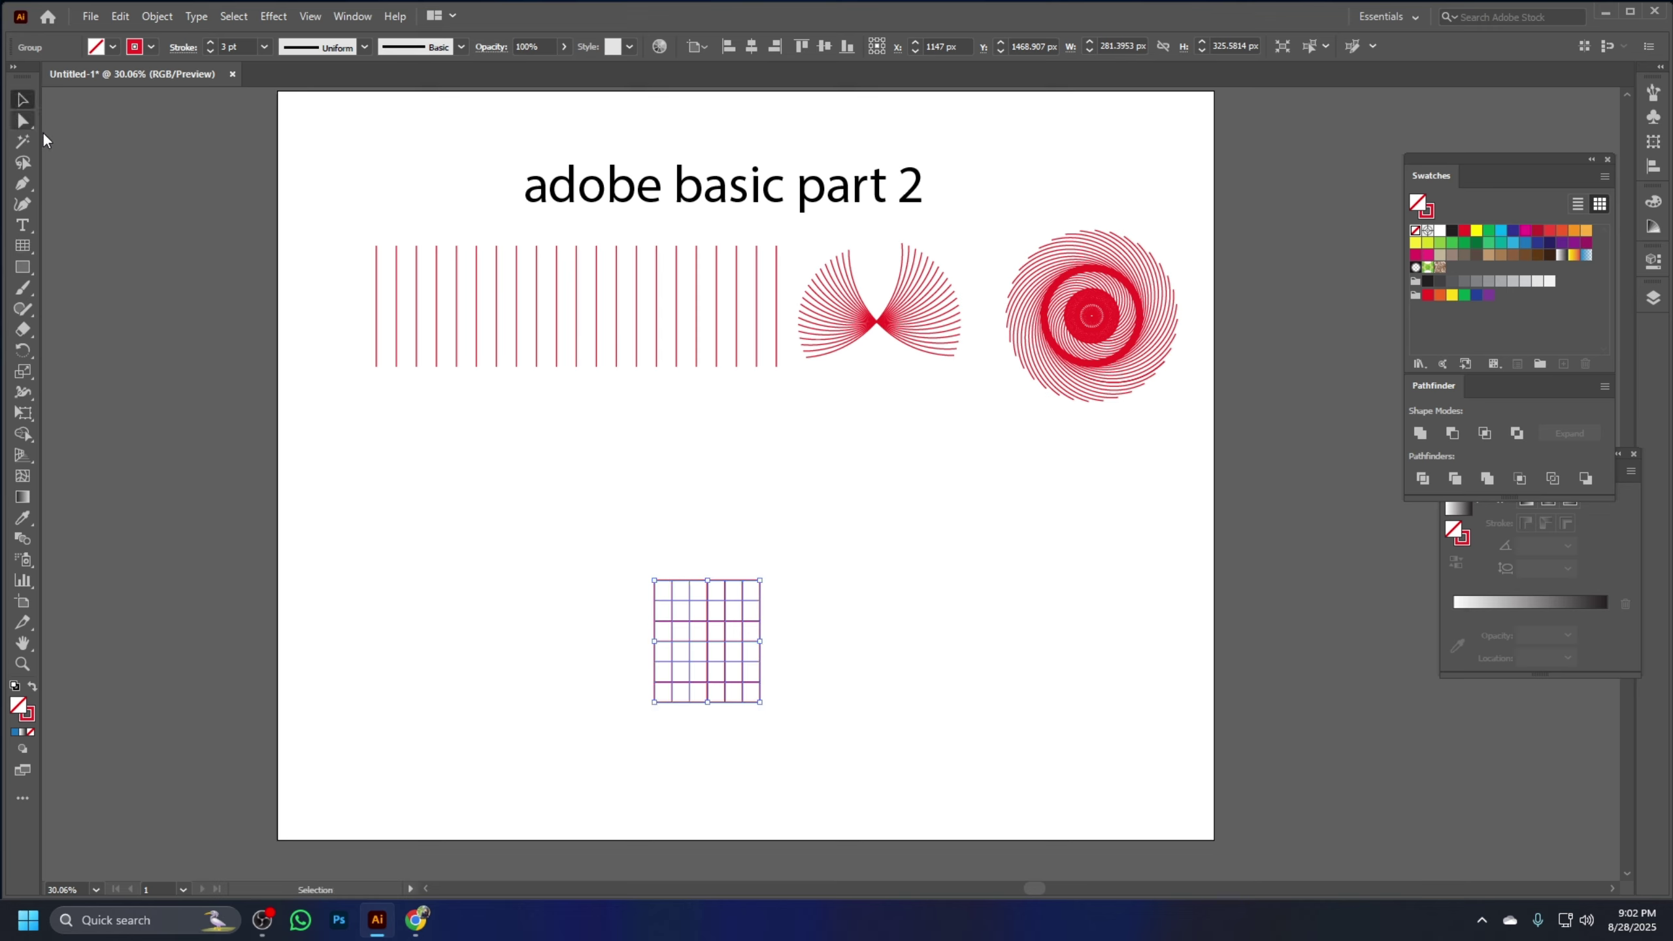
left_click_drag(760, 702, 956, 782)
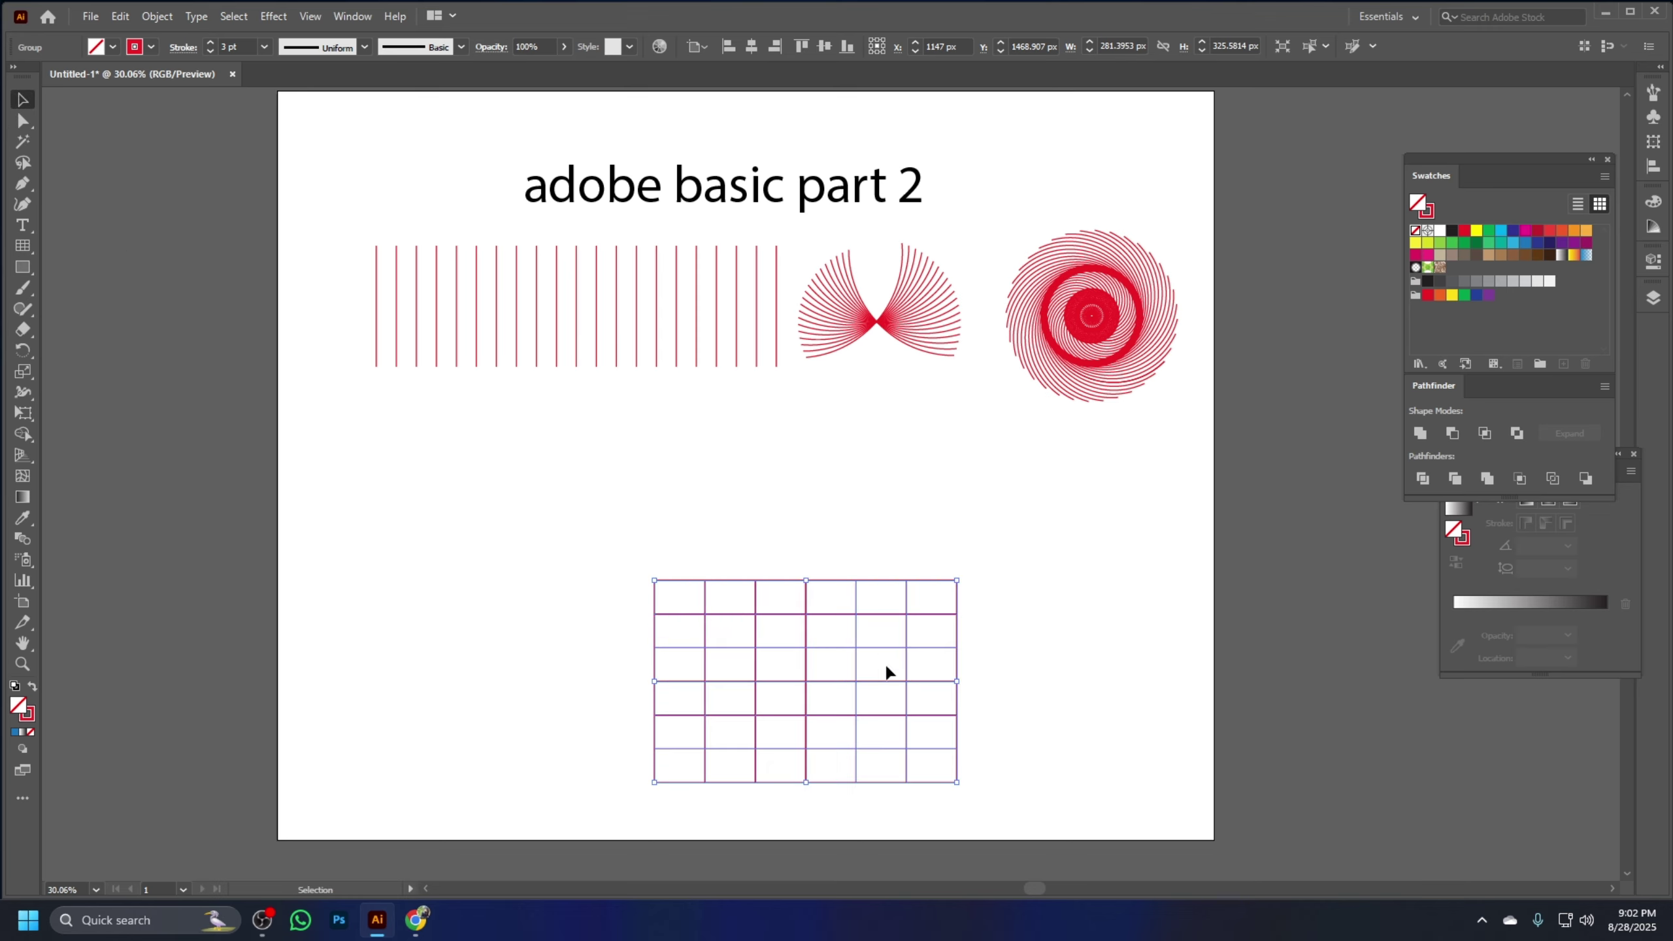
left_click(970, 632)
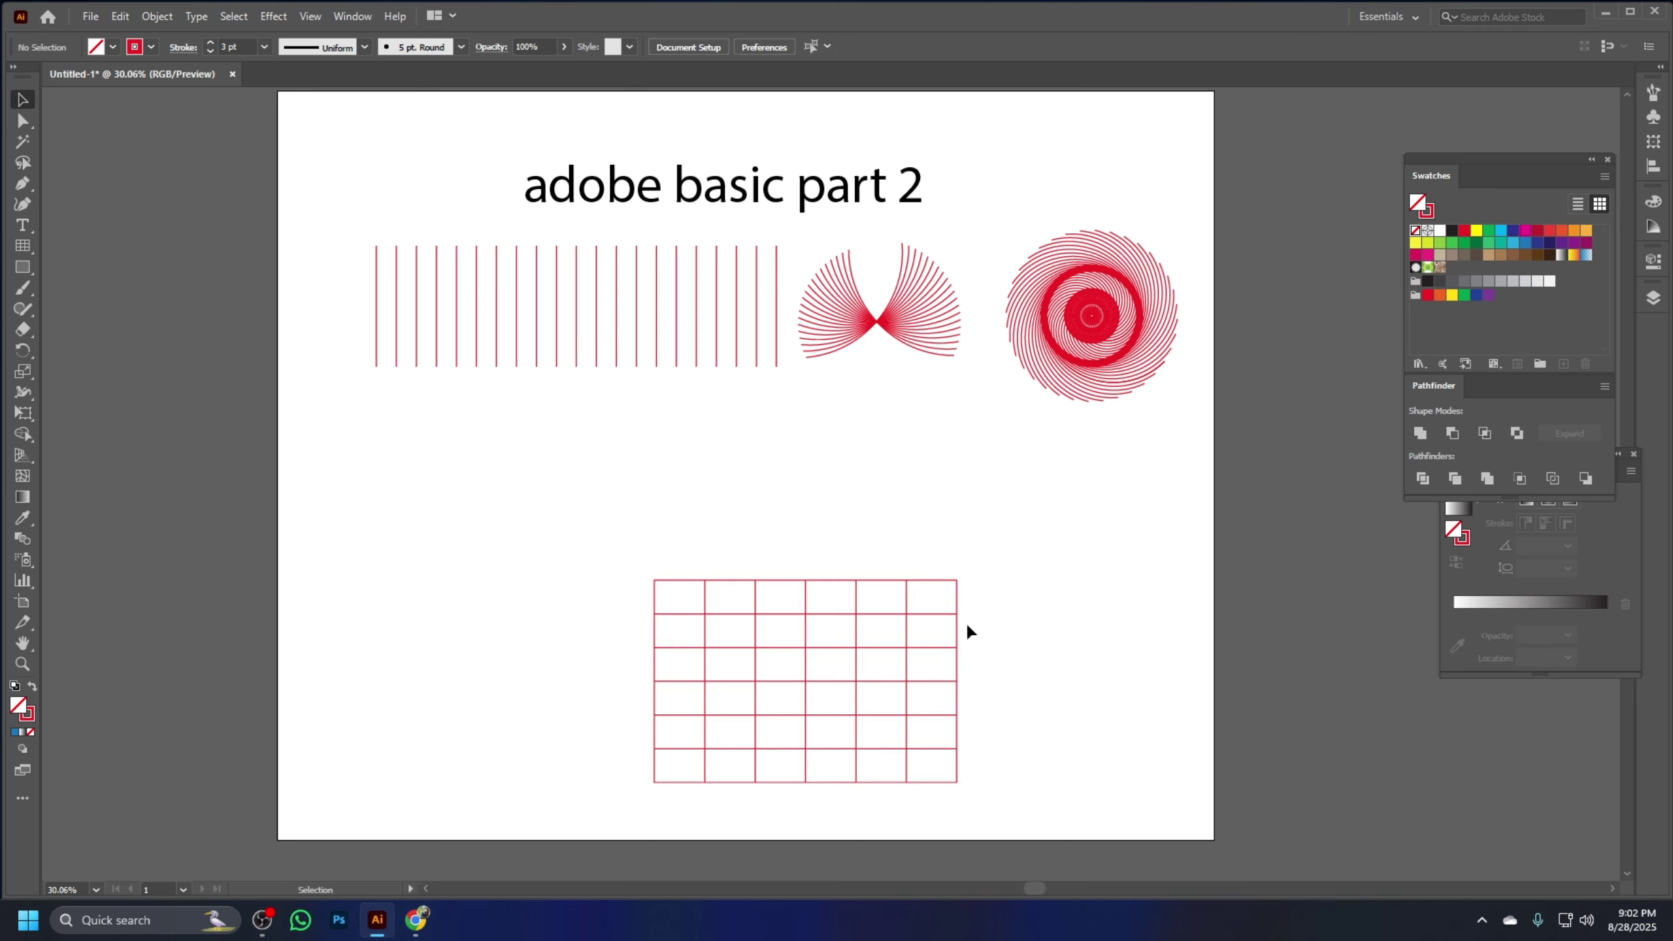
Move the enlarged rectangular grid upward on the artboard and delete it
left_click_drag(958, 650, 968, 558)
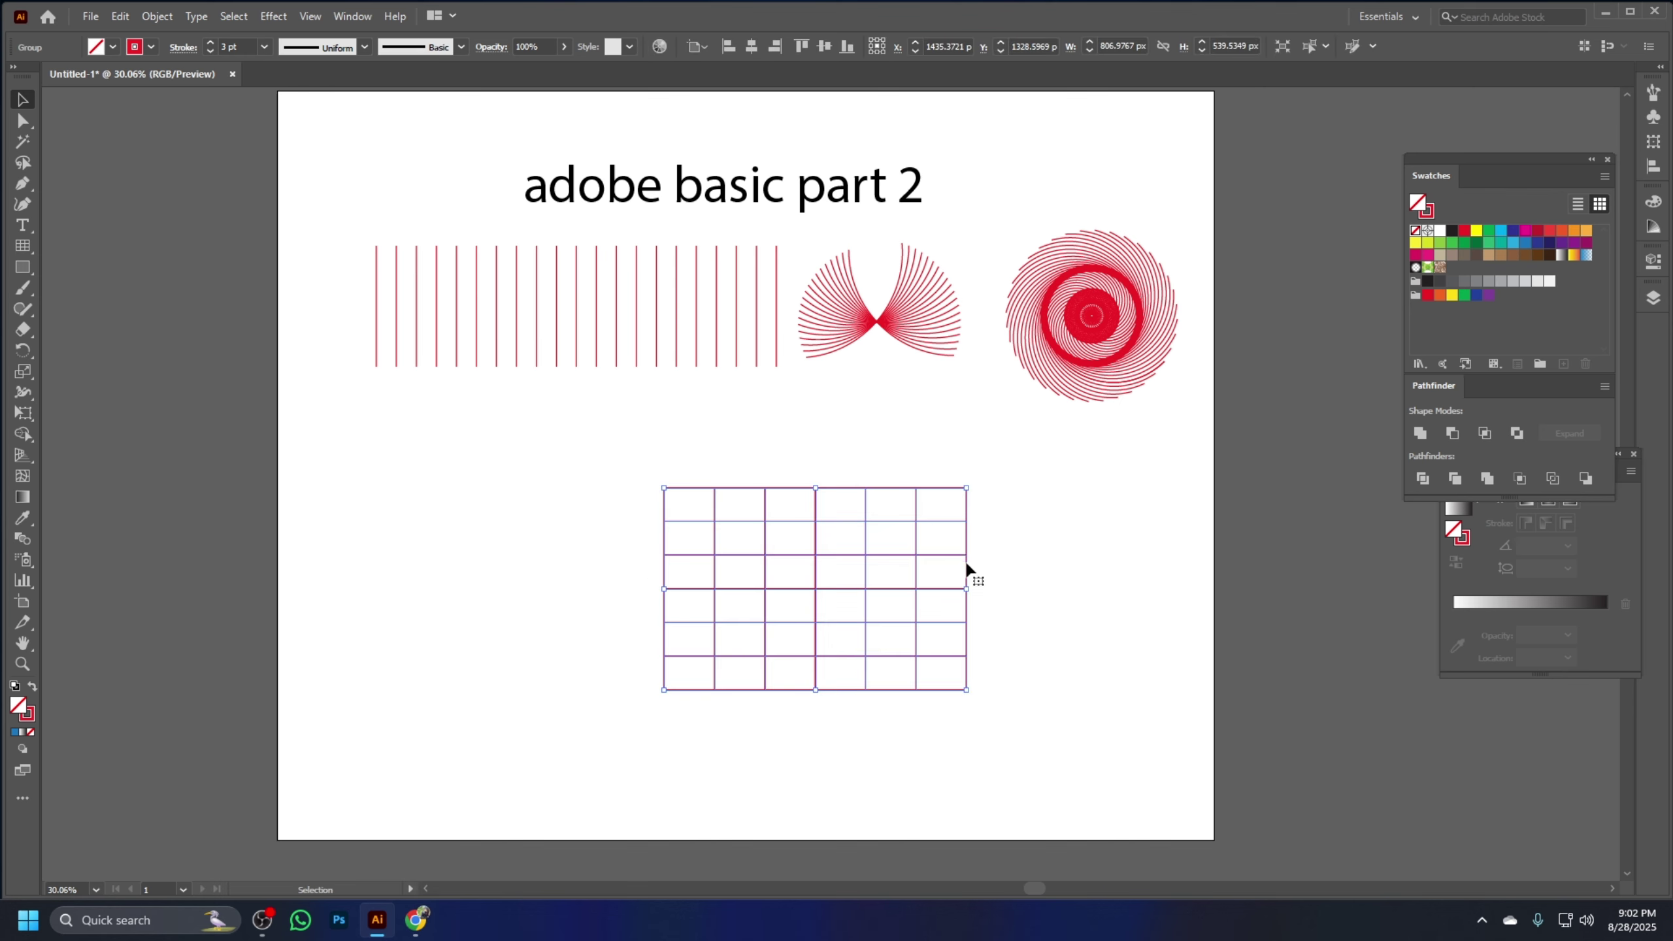
key("Down")
key("Delete")
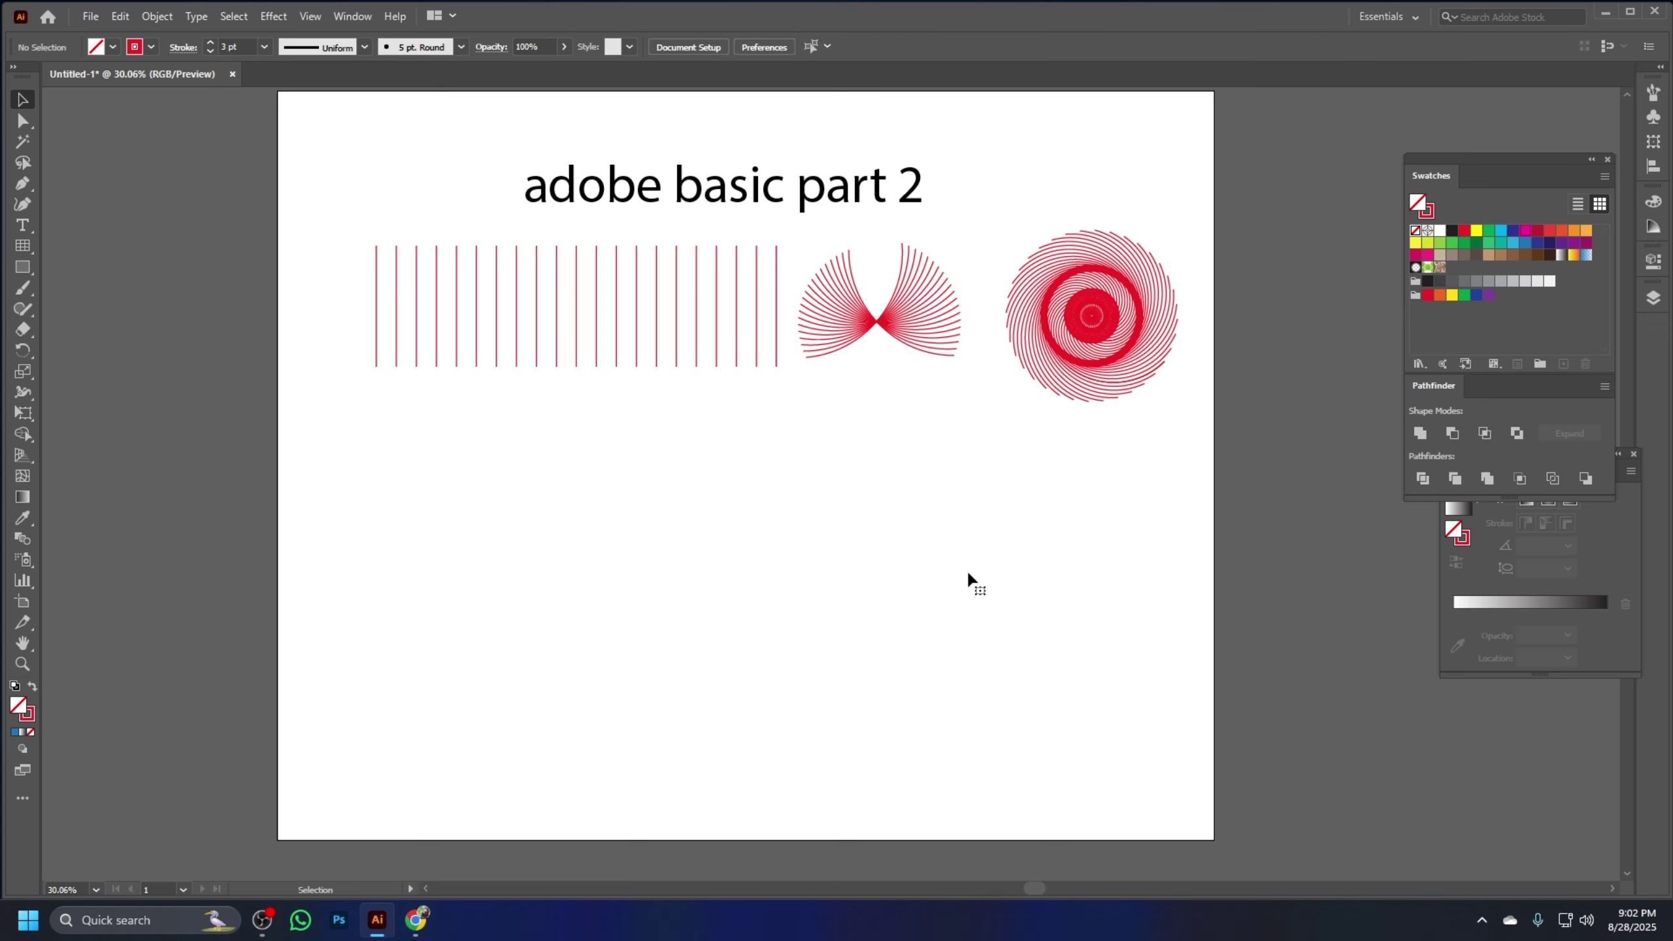
Draw a plain rectangle about 647 by 481 px below the arc fan and delete it
left_click(22, 266)
left_click_drag(764, 522, 1006, 702)
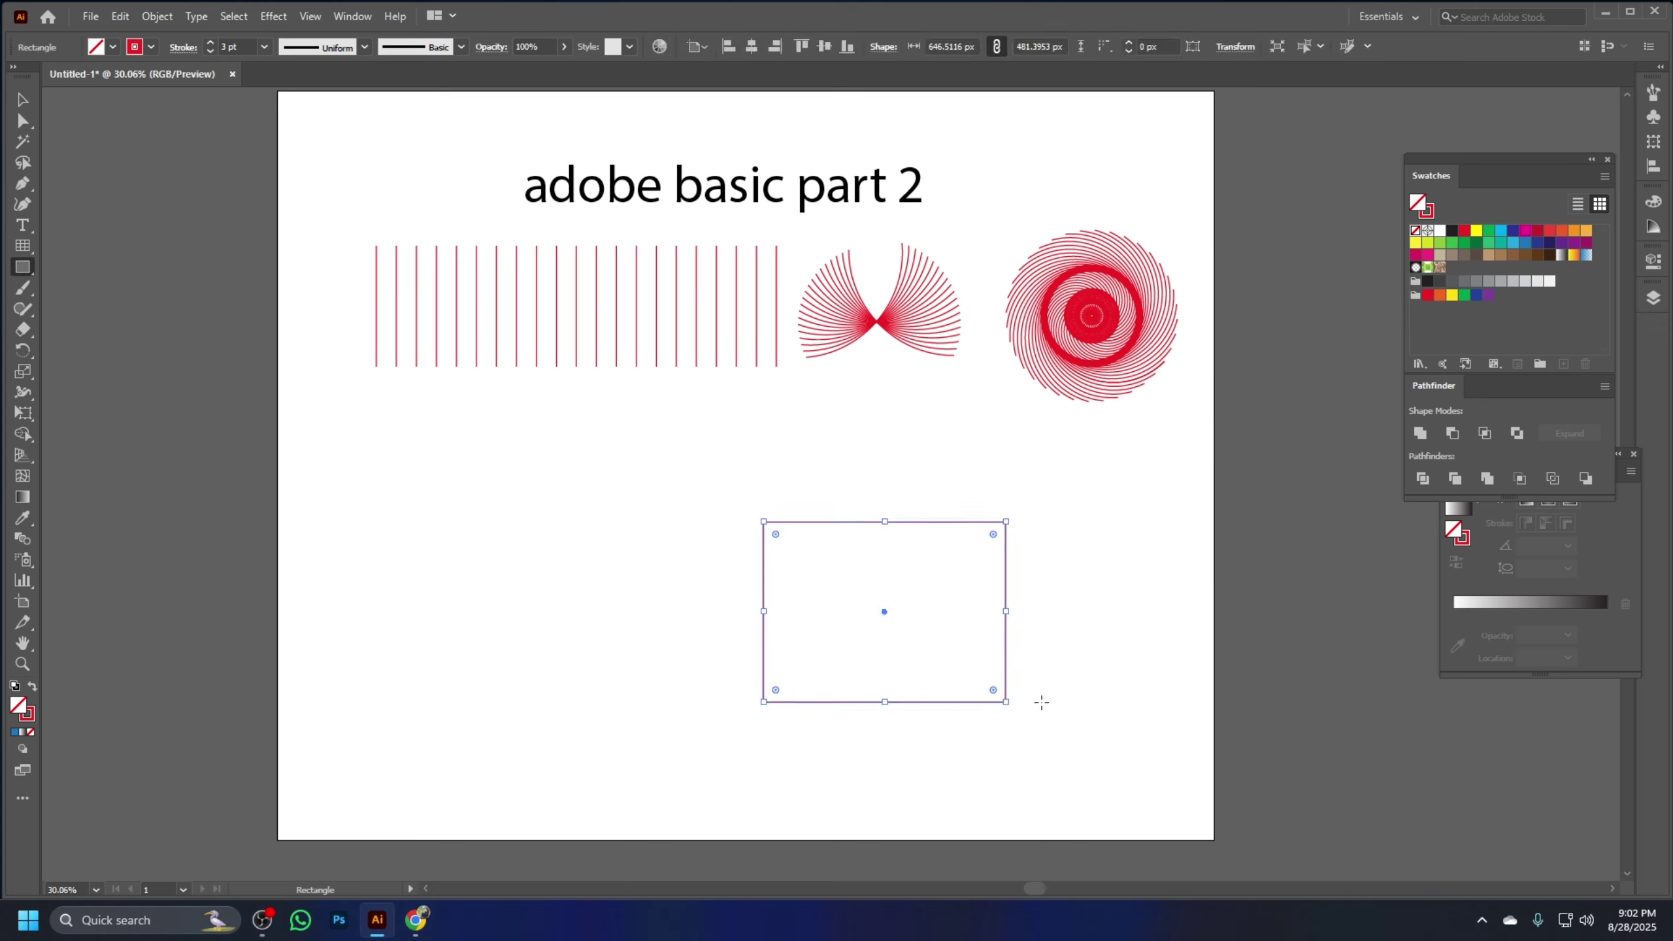
key("Delete")
Draw a rectangular grid about 472 by 453 px below the patterns, varying its row count while drawing and finishing with 6 rows and 6 columns
left_click(23, 245)
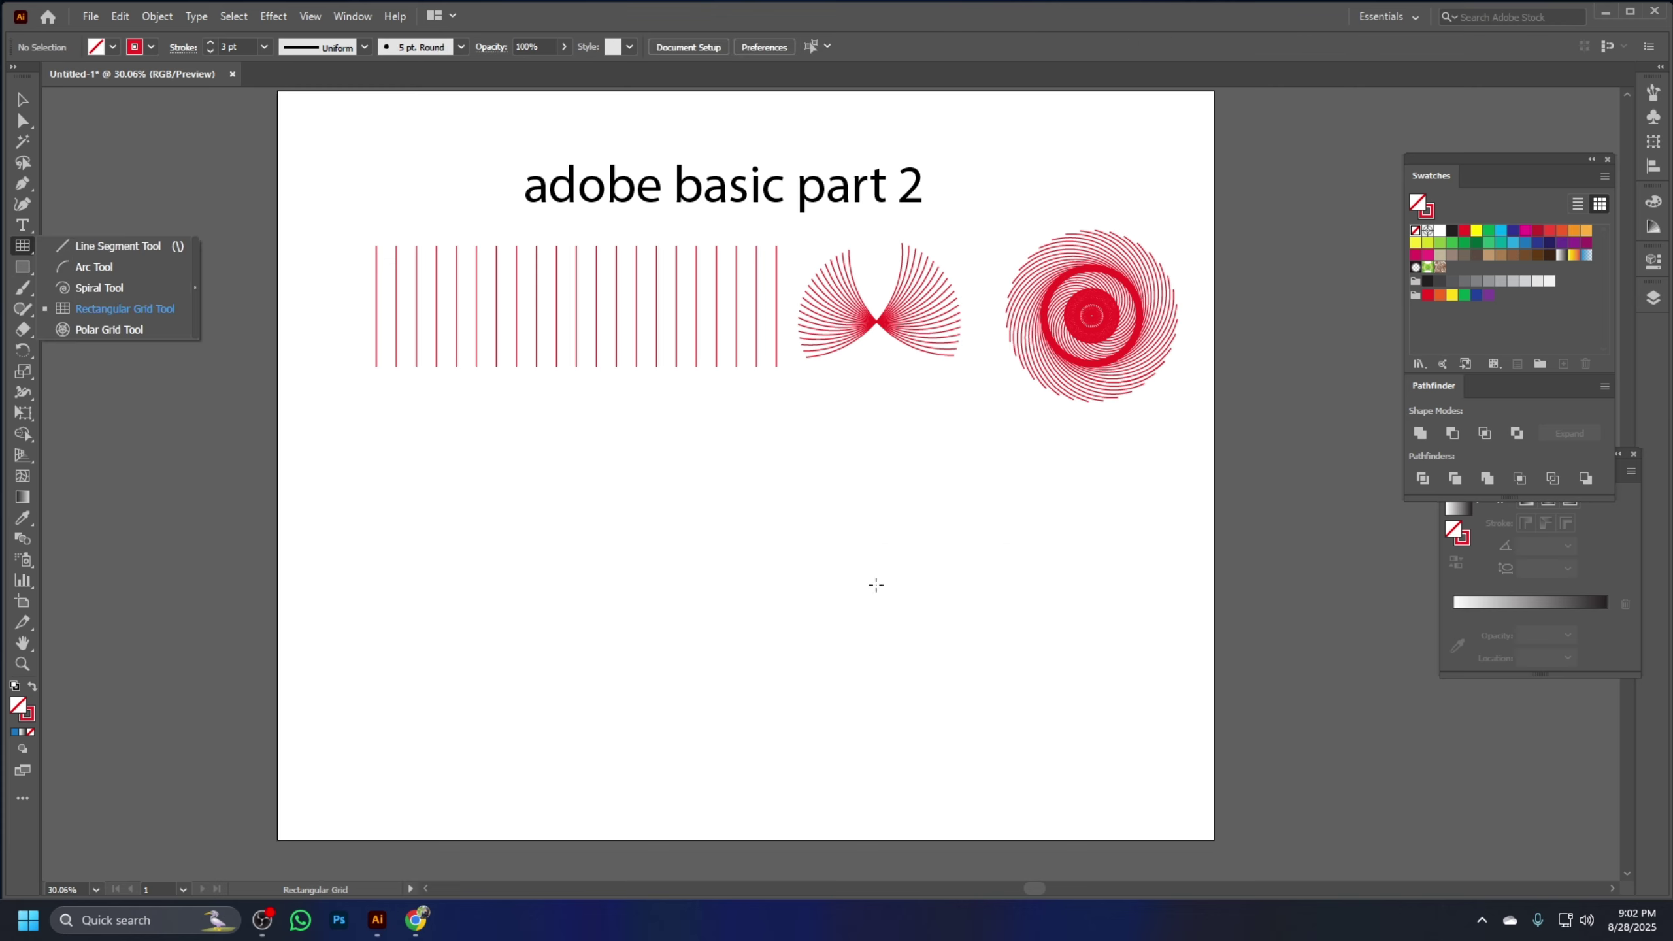
left_click_drag(691, 533, 868, 702)
key("Up")
key("Up")
key("Up")
key("Up")
key("Up")
key("Up")
key("Up")
key("Up")
key("Up")
key("Up")
key("Up")
key("Up")
key("Up")
key("Up")
key("Up")
key("Up")
key("Up")
key("Up")
key("Up")
key("Up")
key("Up")
key("Up")
key("Up")
key("Up")
key("Up")
key("Up")
key("Up")
key("Up")
key("Up")
key("Up")
key("Up")
key("Up")
key("Down")
key("Down")
key("Down")
key("Down")
key("Down")
key("Down")
key("Down")
key("Down")
key("Down")
key("Down")
key("Down")
key("Down")
key("Down")
key("Down")
key("Down")
key("Down")
key("Down")
key("Down")
key("Down")
key("Down")
key("Up")
key("Up")
key("Up")
key("Up")
key("Up")
key("Up")
key("Up")
key("Up")
key("Up")
key("Up")
key("Down")
key("Down")
key("Down")
key("Down")
key("Down")
key("Down")
key("Down")
key("Down")
key("Down")
key("Down")
key("Up")
key("Up")
key("Up")
key("Up")
key("Up")
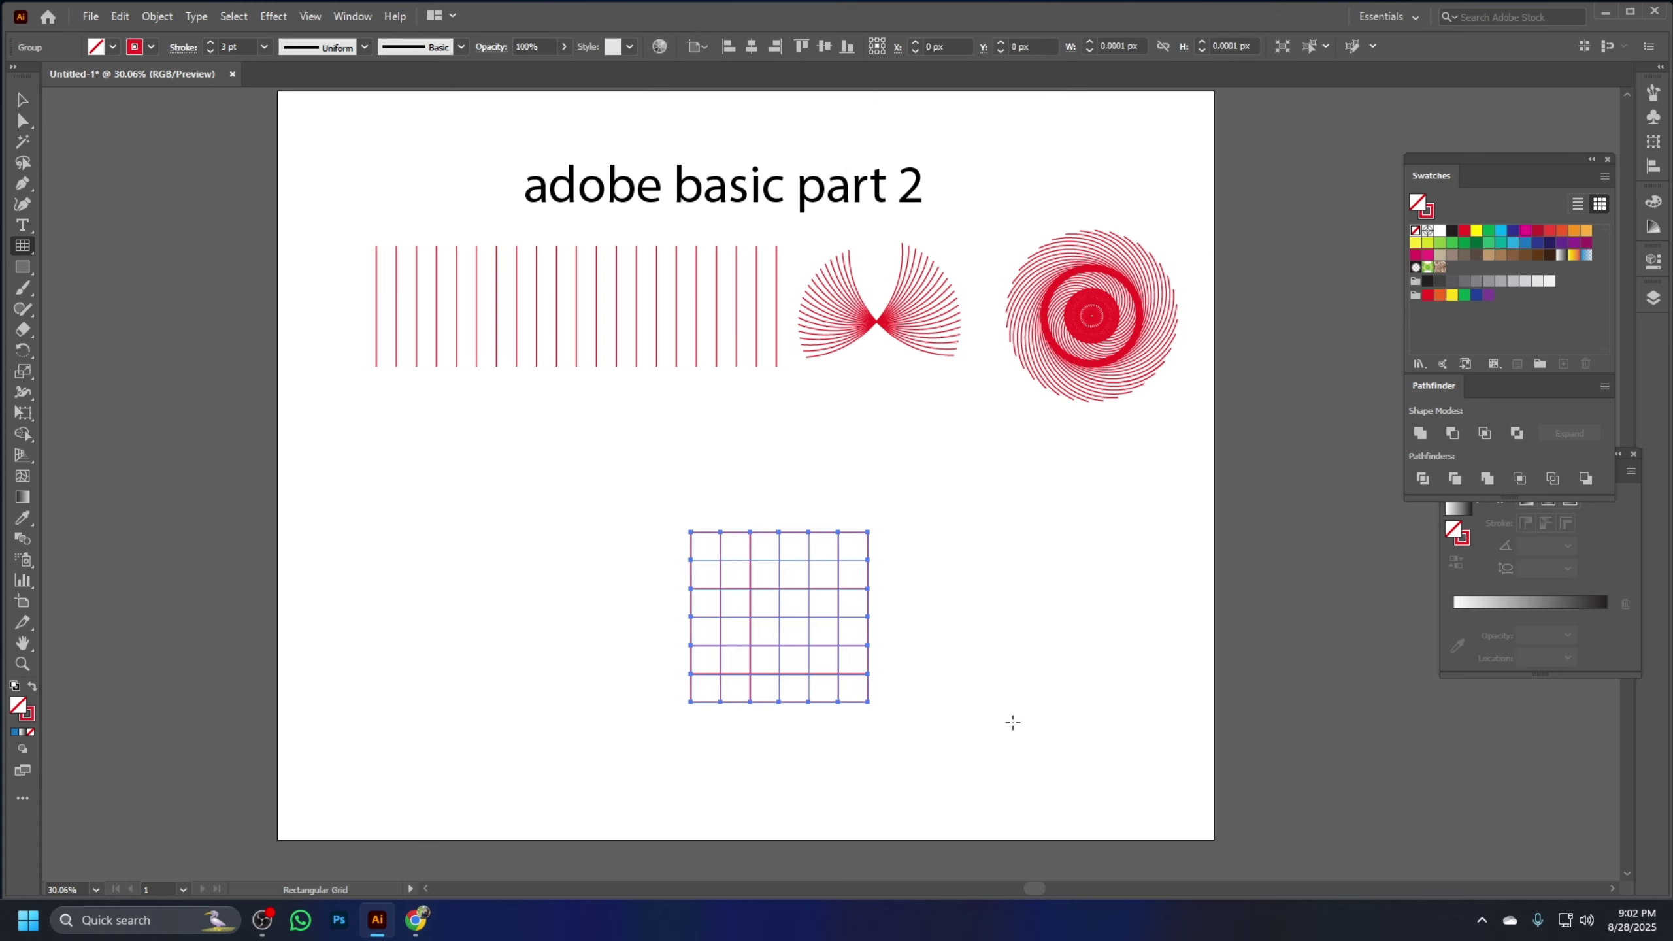
Create a copy of the grid rotated 10° about its upper-left corner
left_click(28, 346)
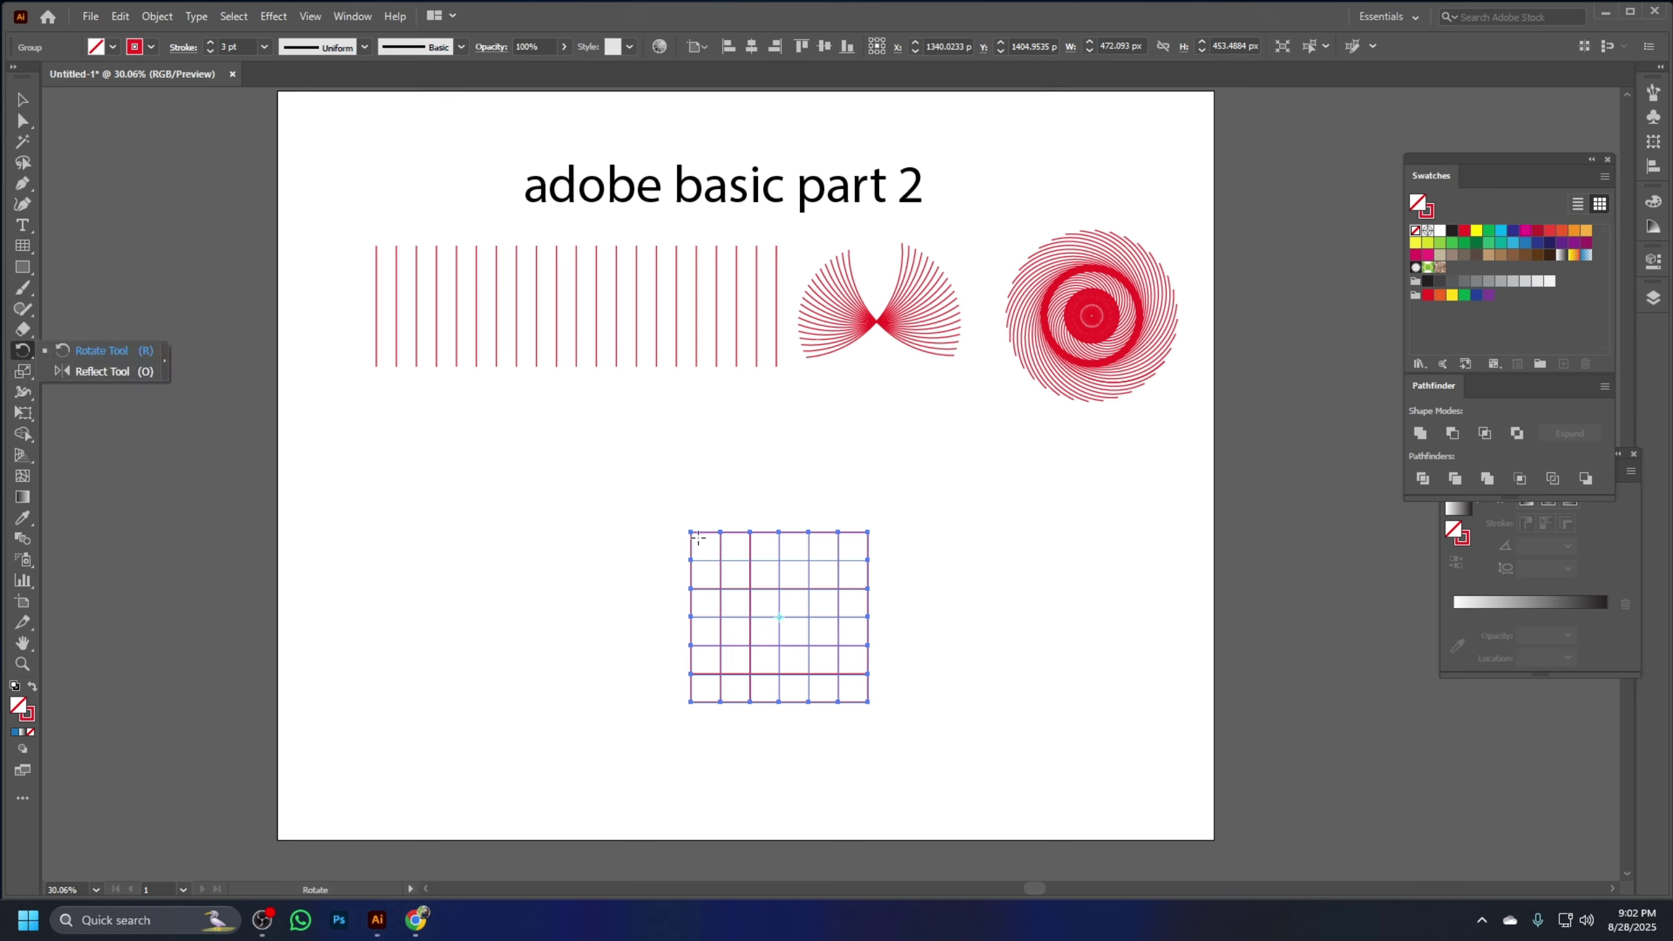
left_click(691, 531, "alt")
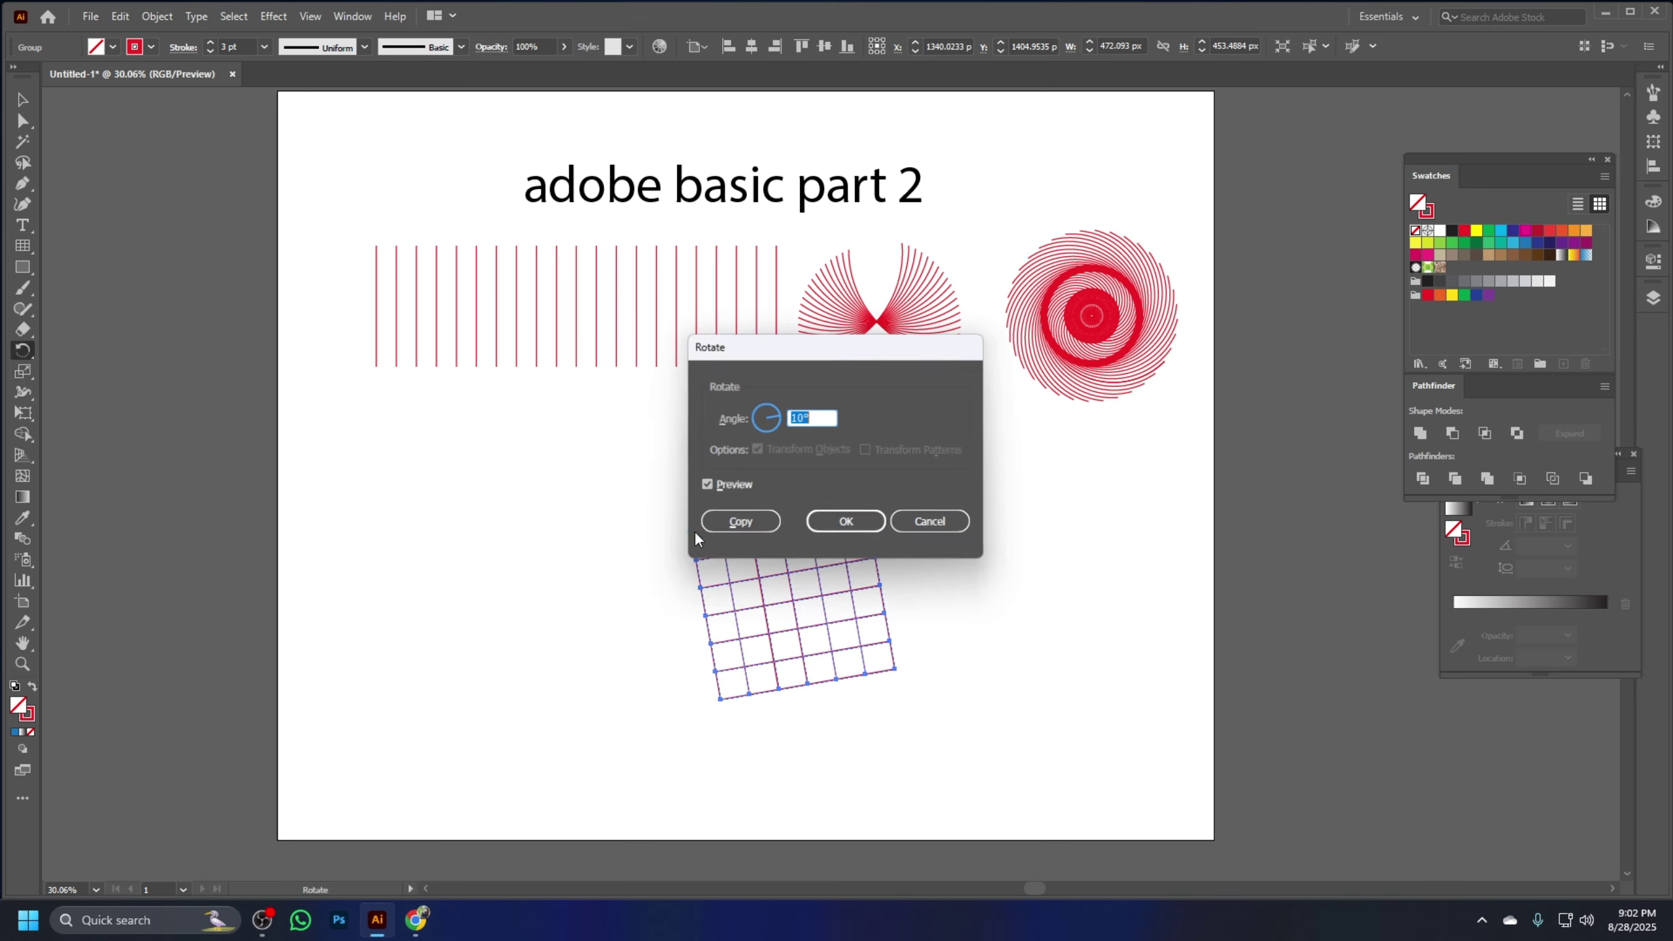
left_click(751, 524)
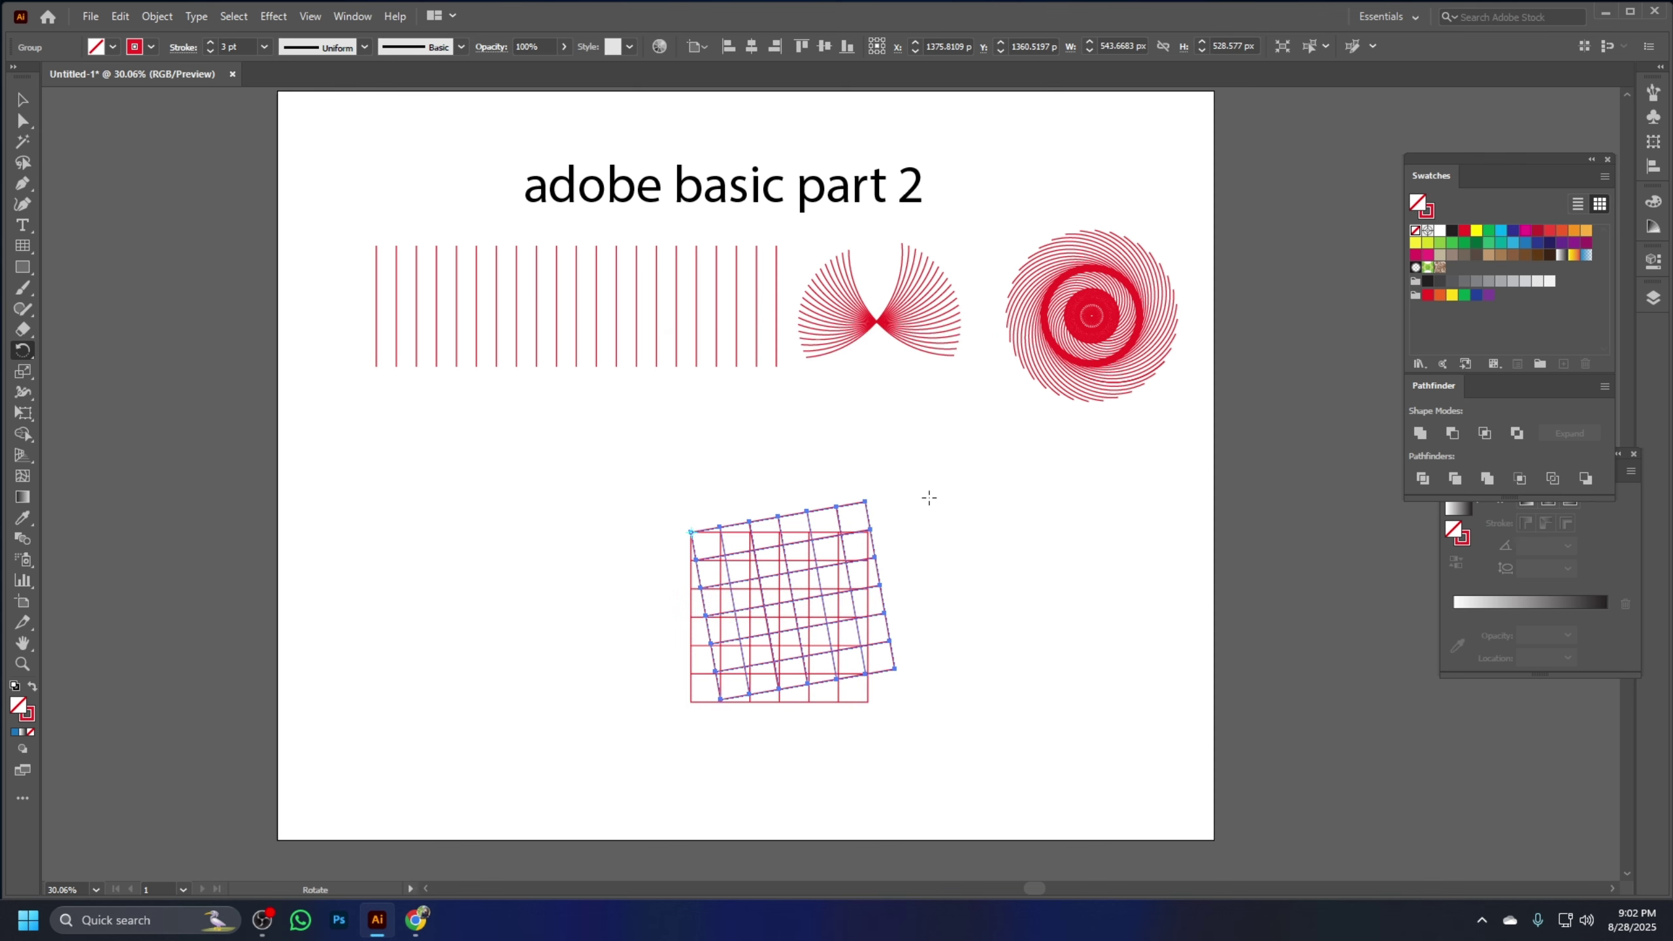
Repeat the rotated copy of the grid until the grids form a full circular rosette
key("ctrl+d")
key("ctrl+d")
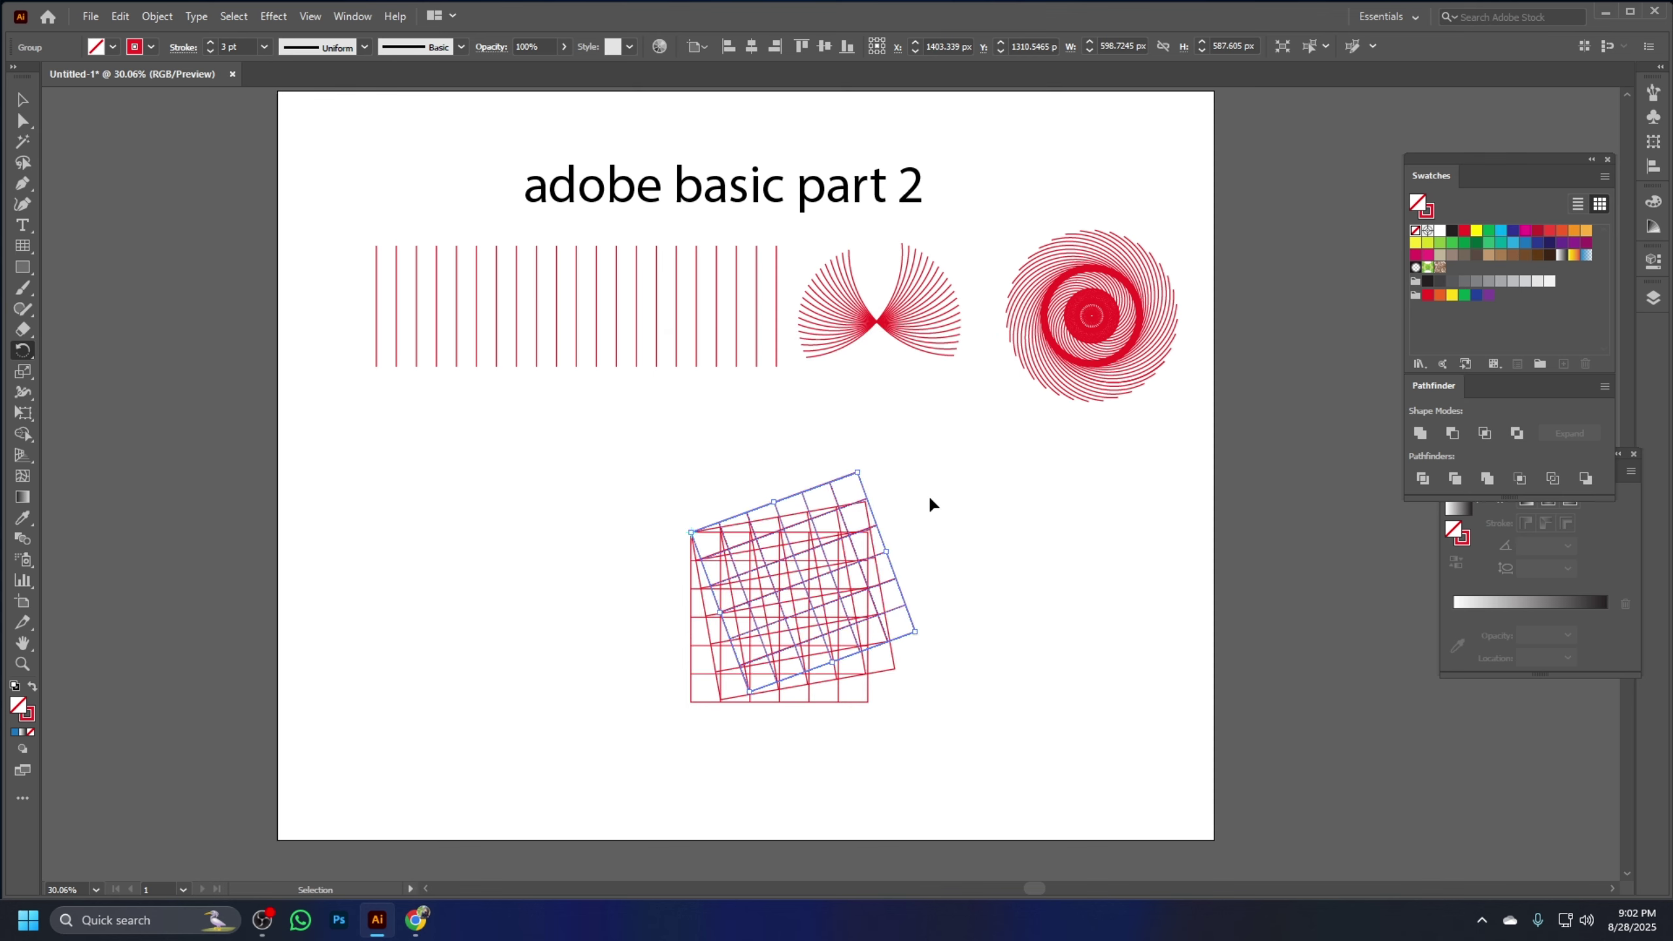
key("ctrl+d")
key("ctrl+d")
key("ctrl+d")
key("ctrl+d")
key("ctrl+d")
key("ctrl+d")
key("ctrl+d")
key("ctrl+d")
key("ctrl+d")
key("ctrl+d")
key("ctrl+d")
key("ctrl+d")
key("ctrl+d")
key("ctrl+d")
key("ctrl+d")
key("ctrl+d")
key("ctrl+d")
key("ctrl+d")
key("ctrl+d")
key("ctrl+d")
key("ctrl+d")
key("ctrl+d")
key("ctrl+d")
key("ctrl+d")
key("ctrl+d")
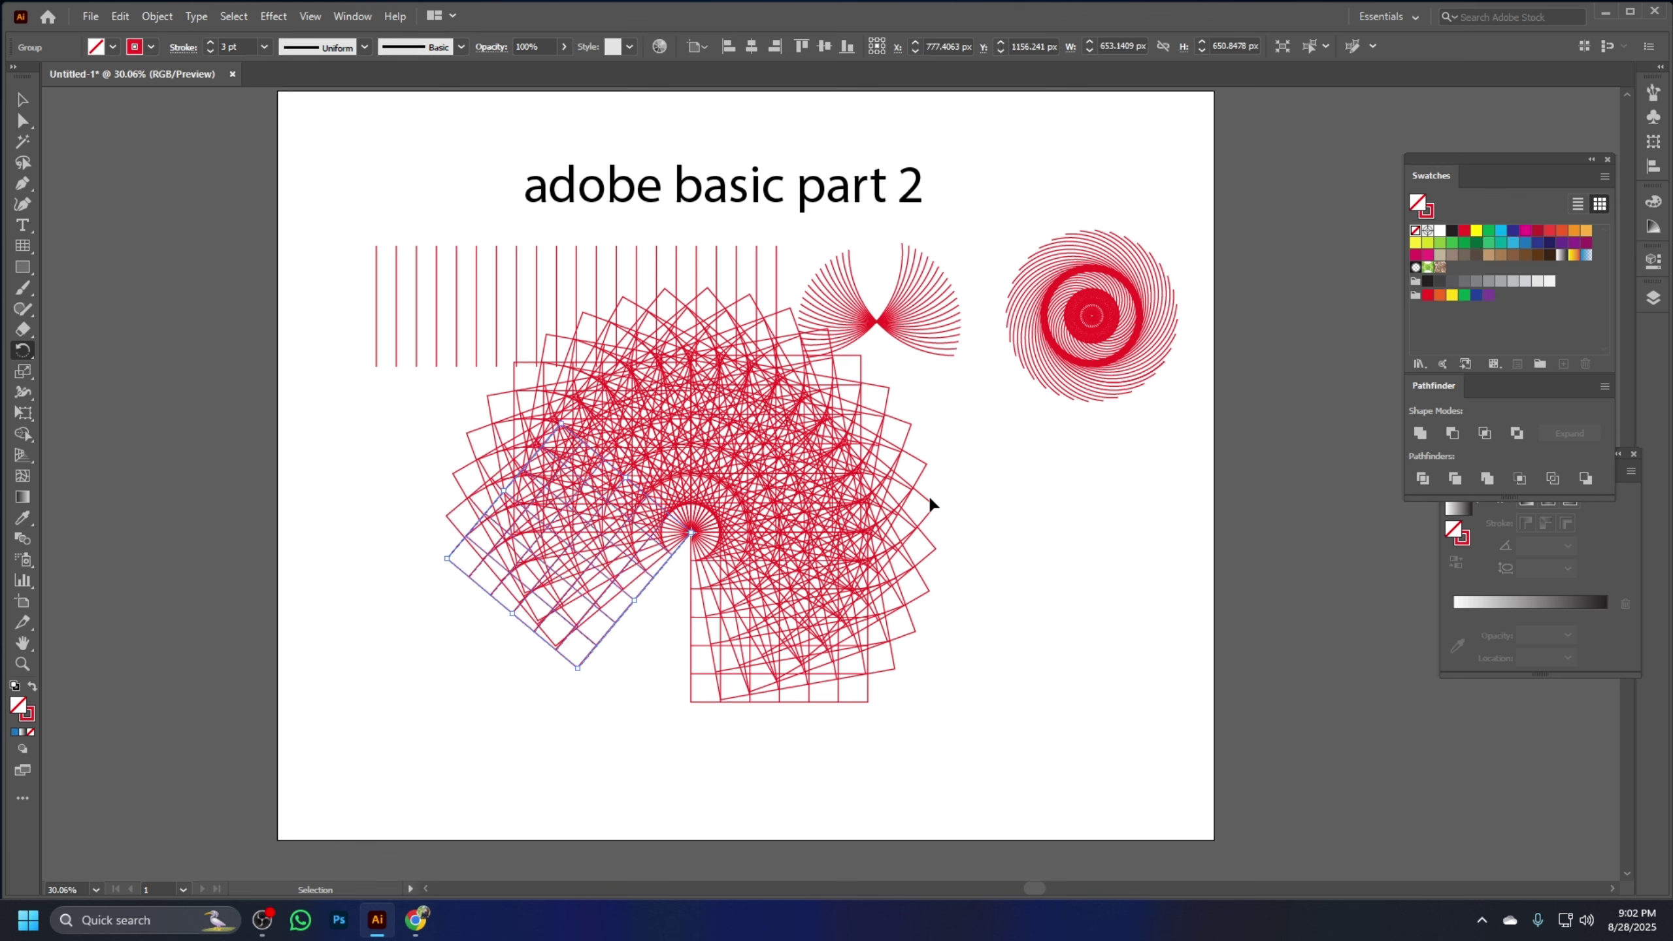
key("ctrl+d")
key("ctrl+d")
key("ctrl+d")
key("ctrl+d")
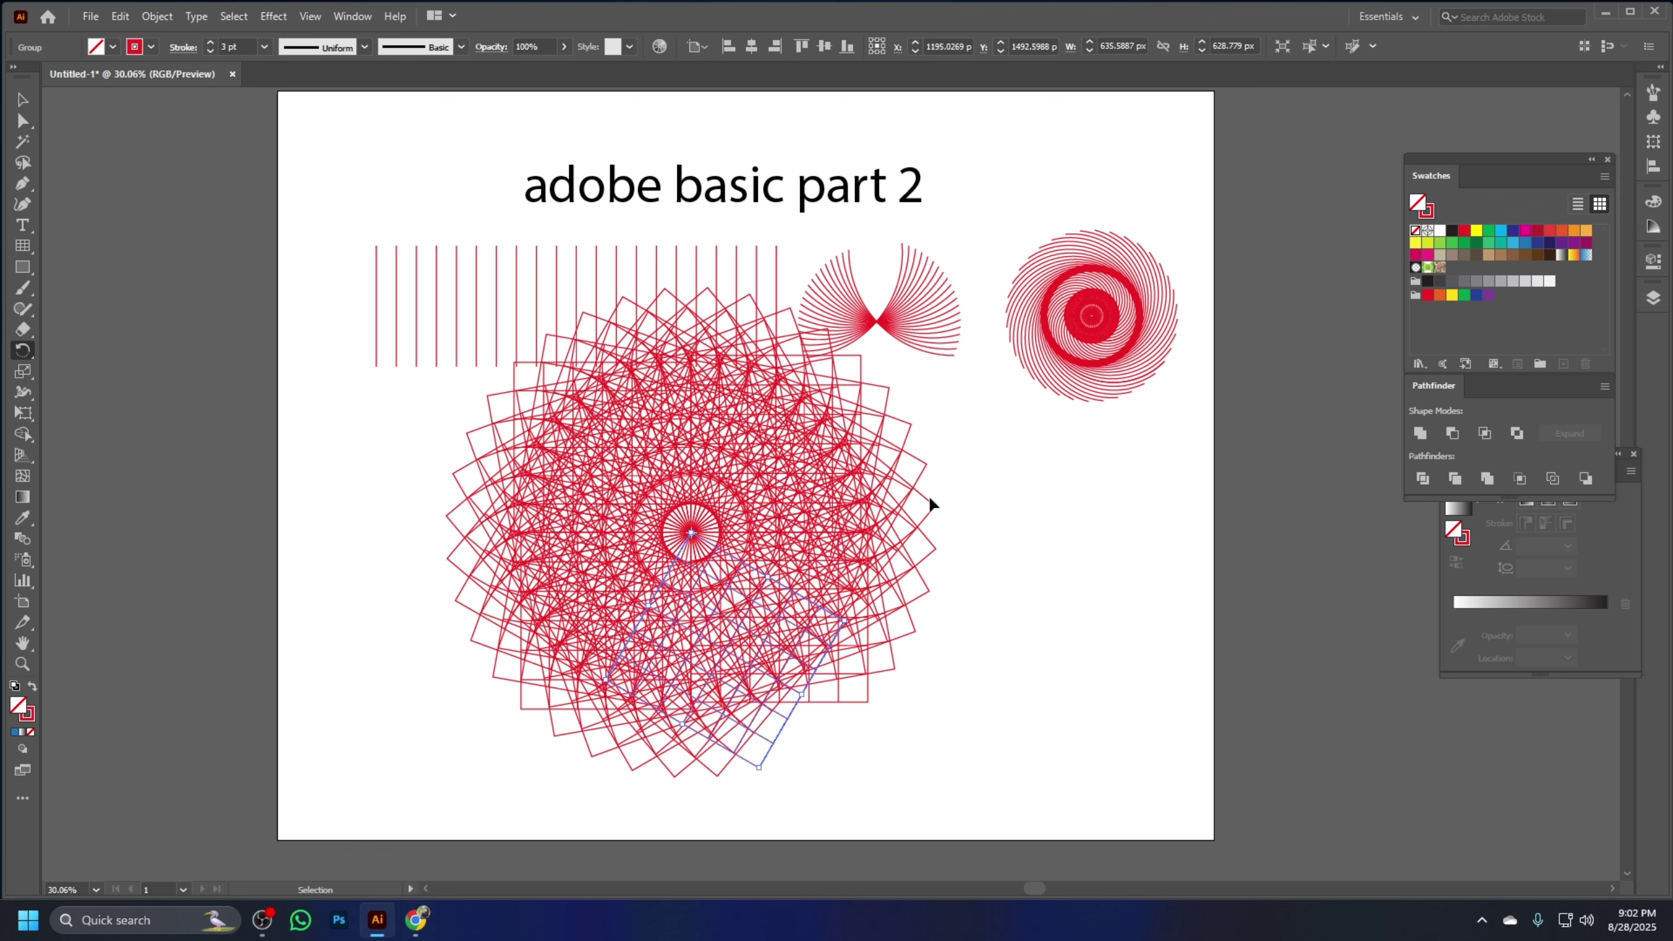
key("ctrl+d")
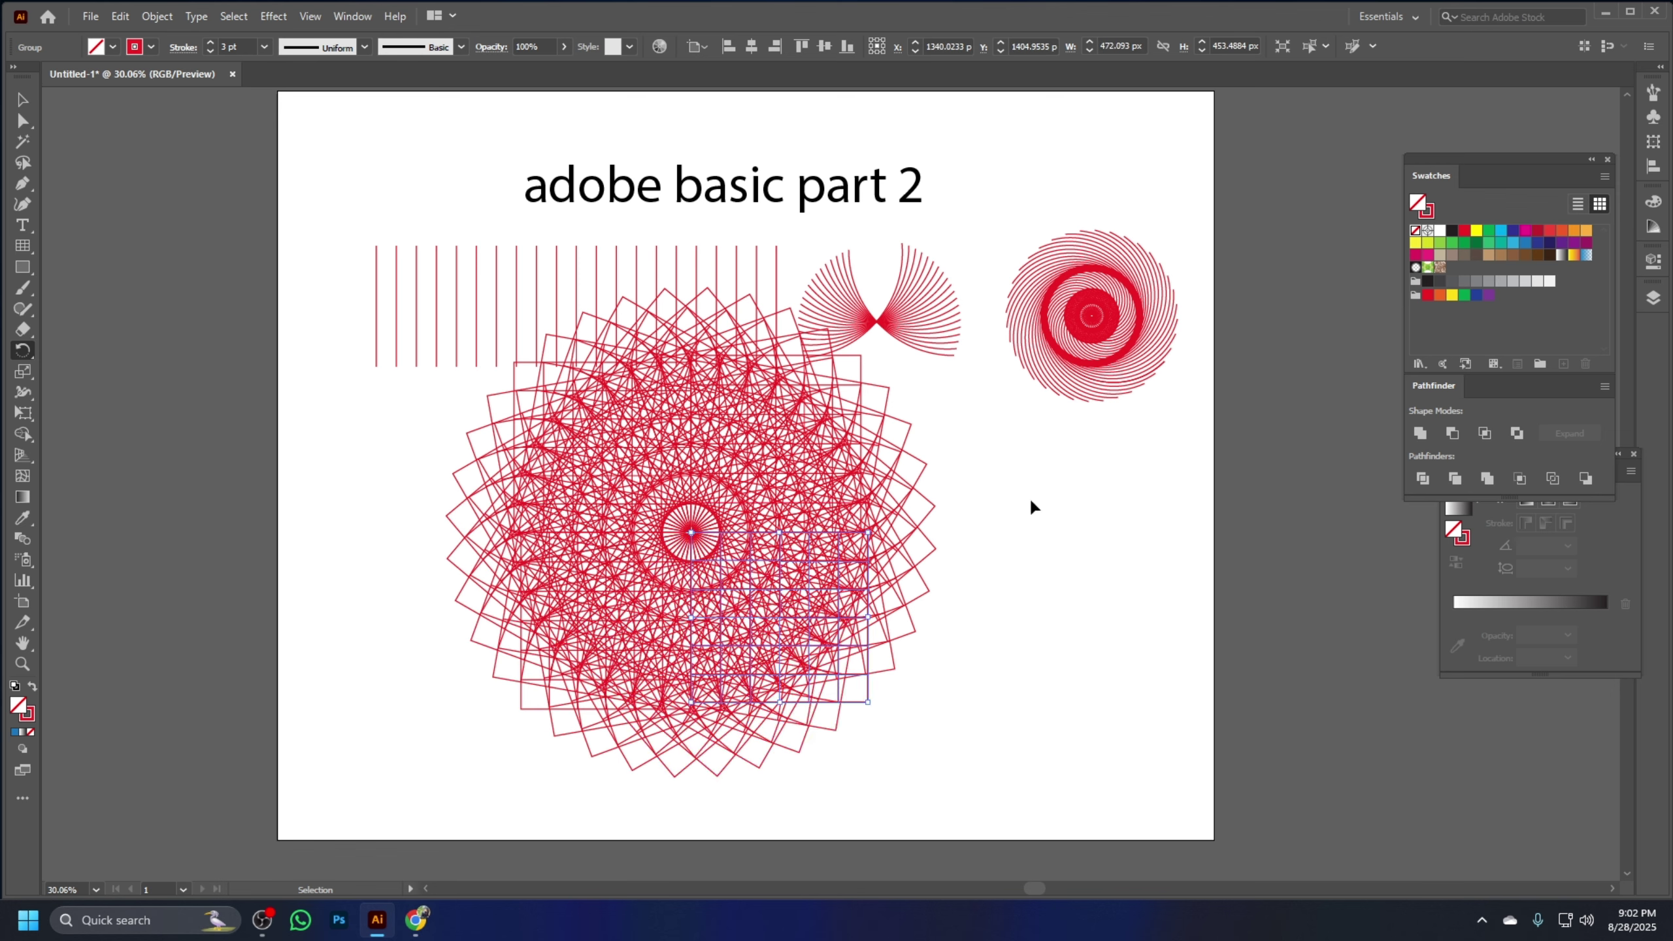
key("ctrl+d")
key("ctrl+d")
key("ctrl+d")
key("ctrl+d")
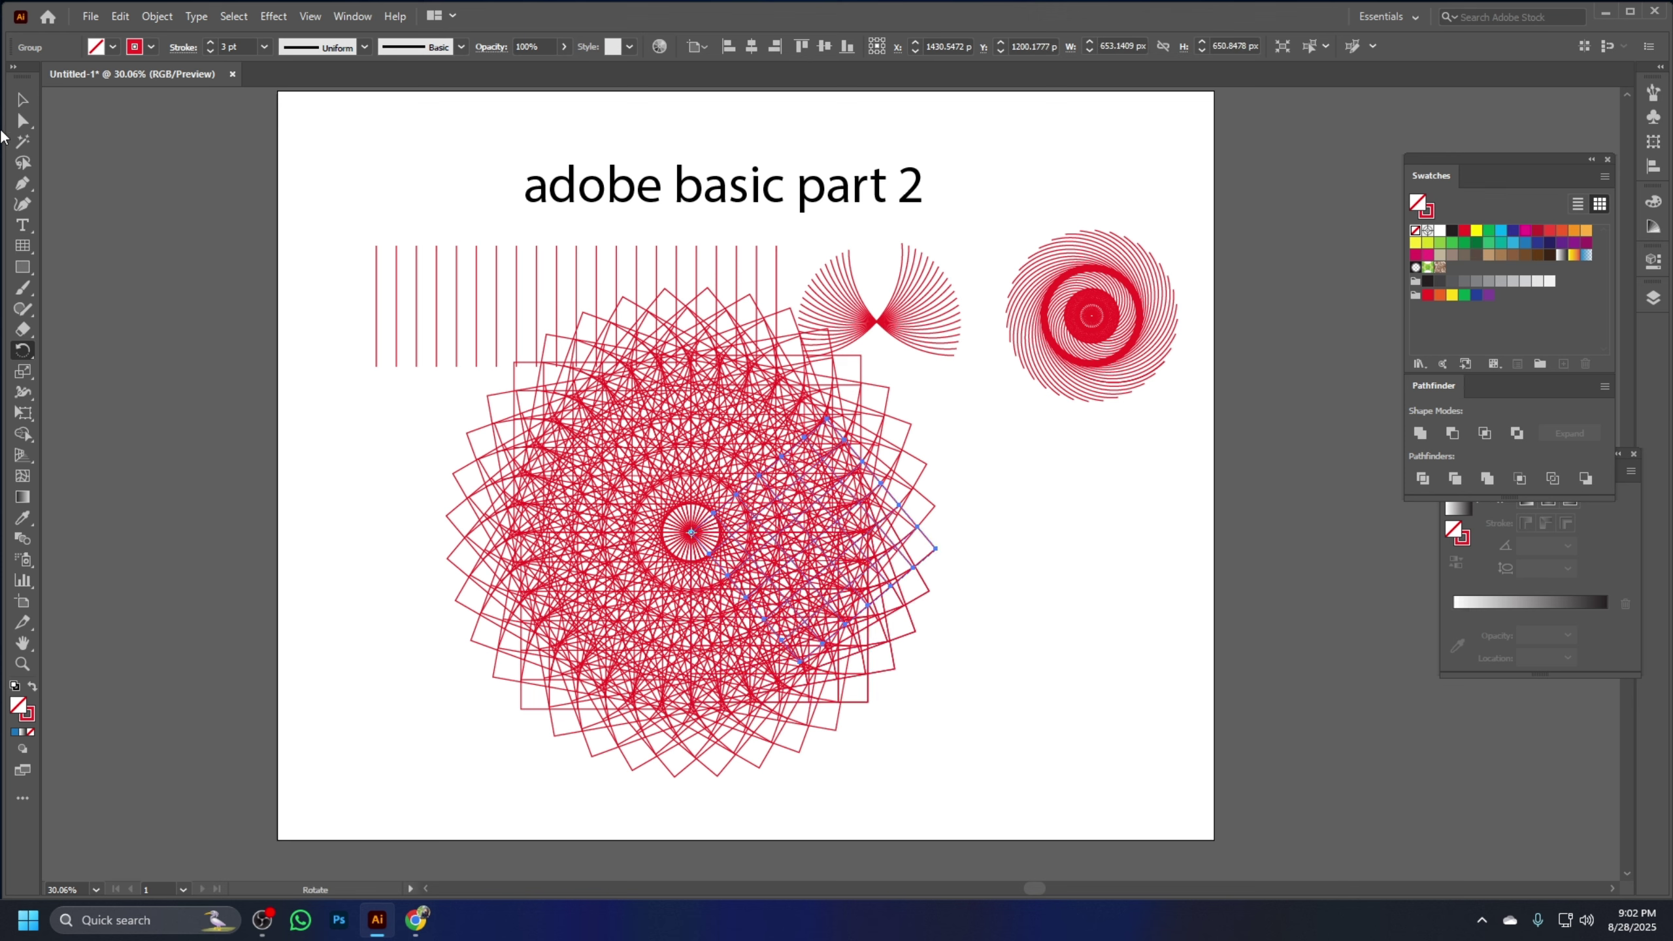
Scale the whole grid rosette down to about 567 px wide and place it below the row of vertical lines, leaving it deselected
left_click(24, 99)
left_click(915, 766)
left_click_drag(992, 805, 473, 478)
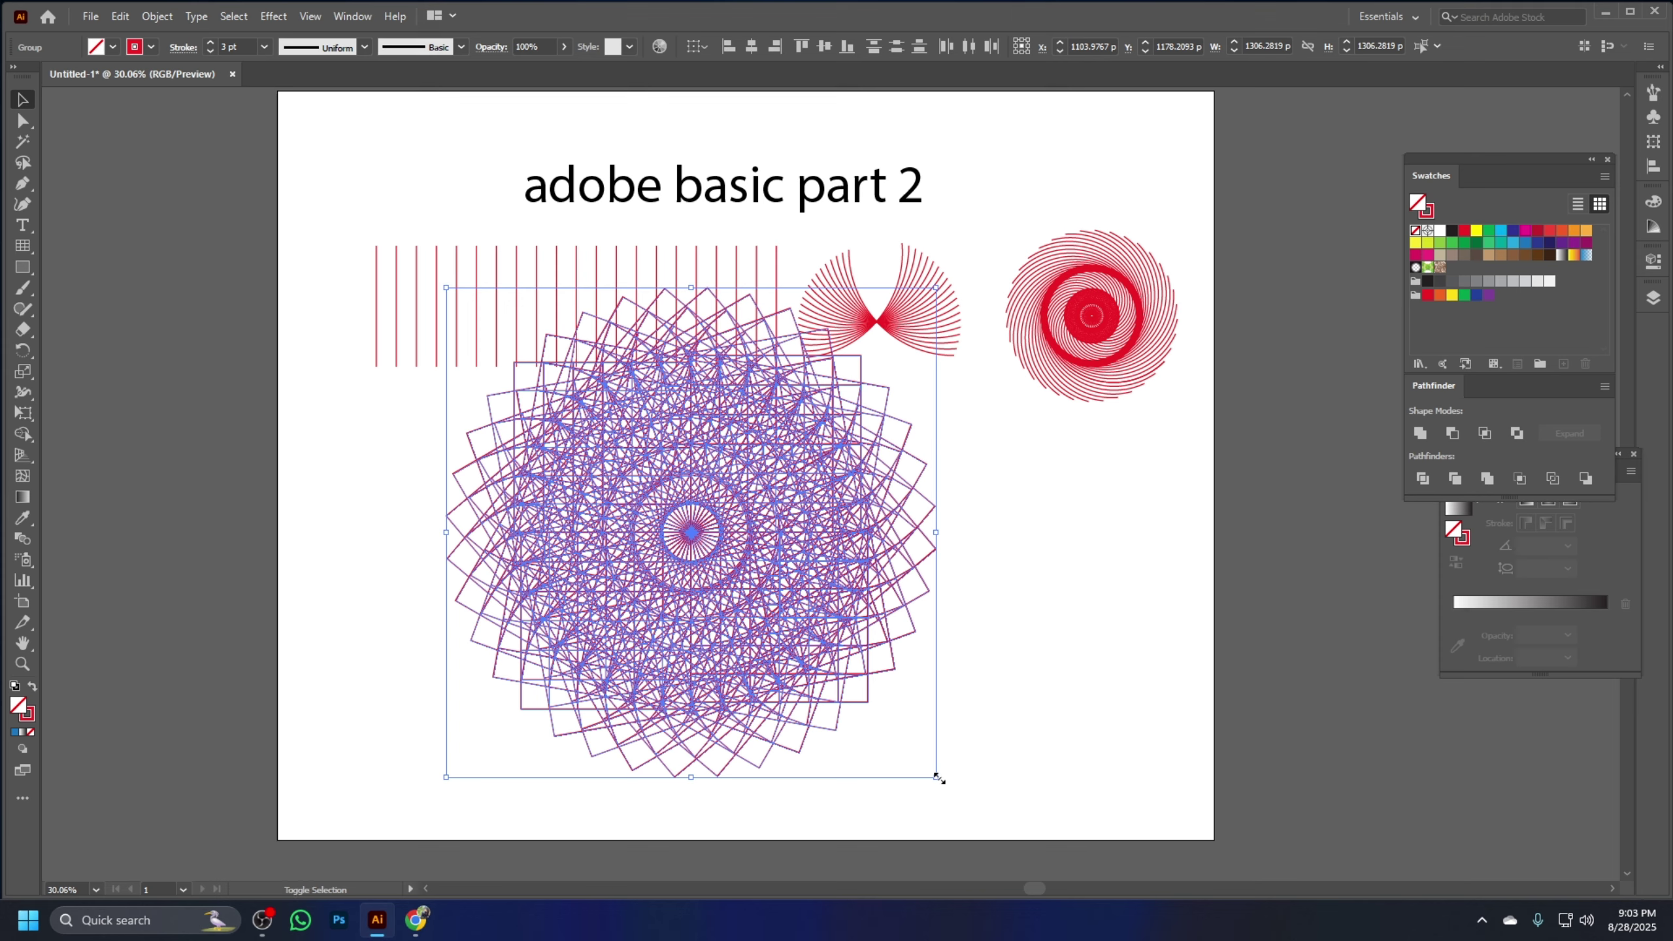
left_click_drag(937, 777, 530, 415)
left_click(734, 711)
left_click_drag(698, 542, 453, 506)
left_click(609, 520)
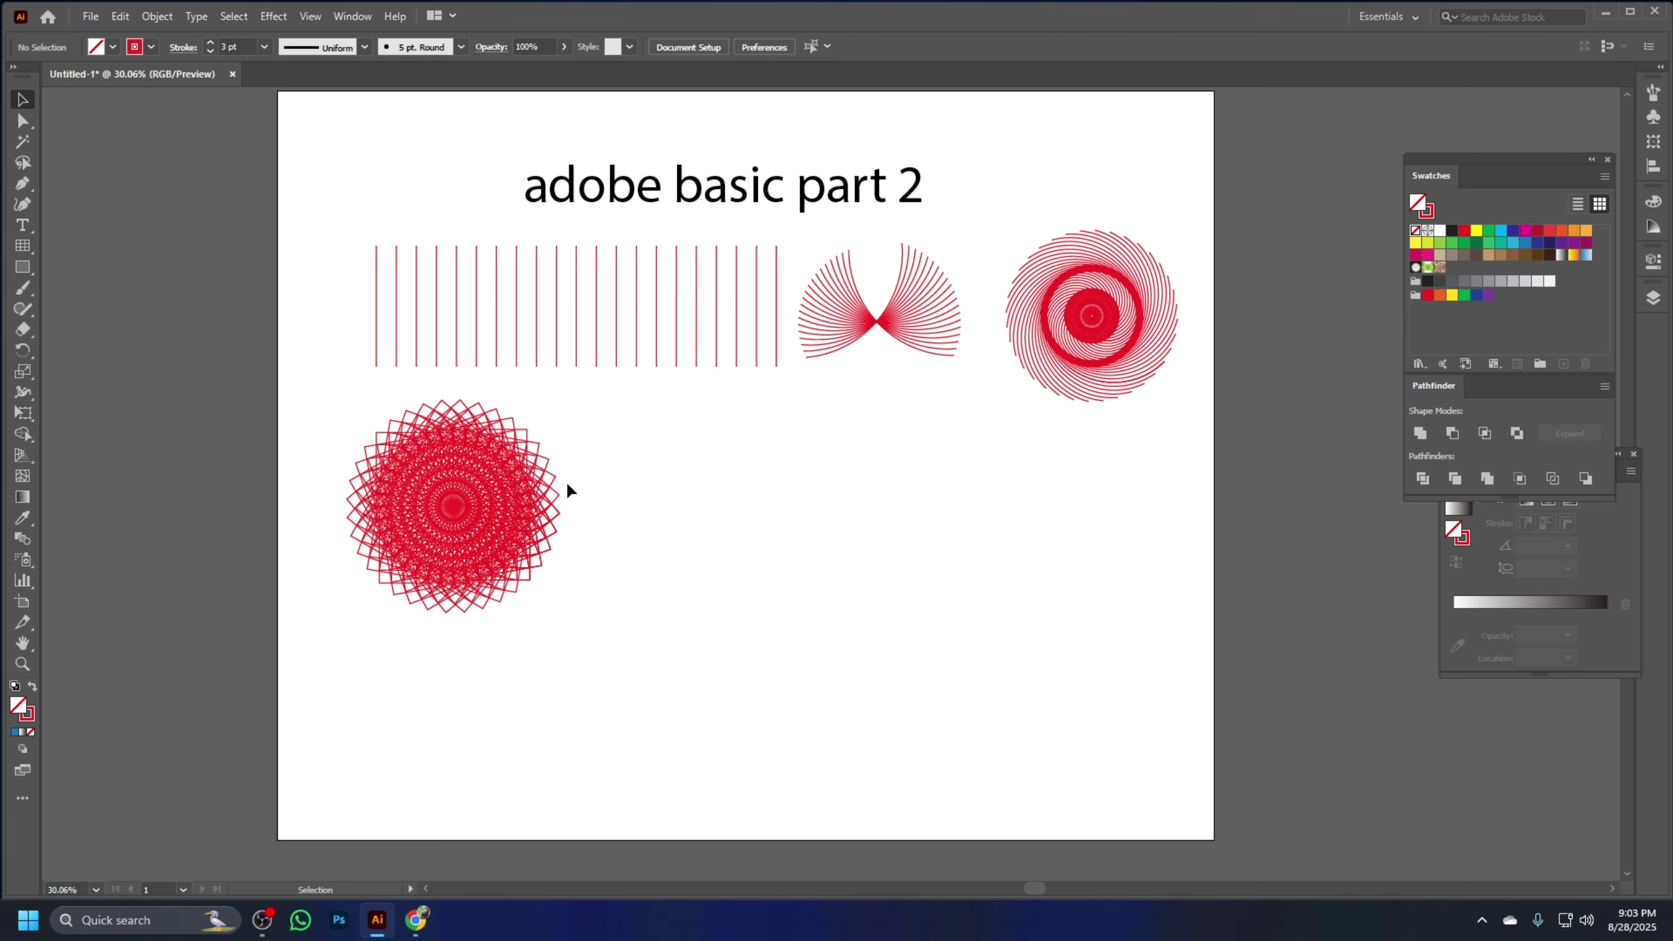
scroll(567, 486, "up", 1)
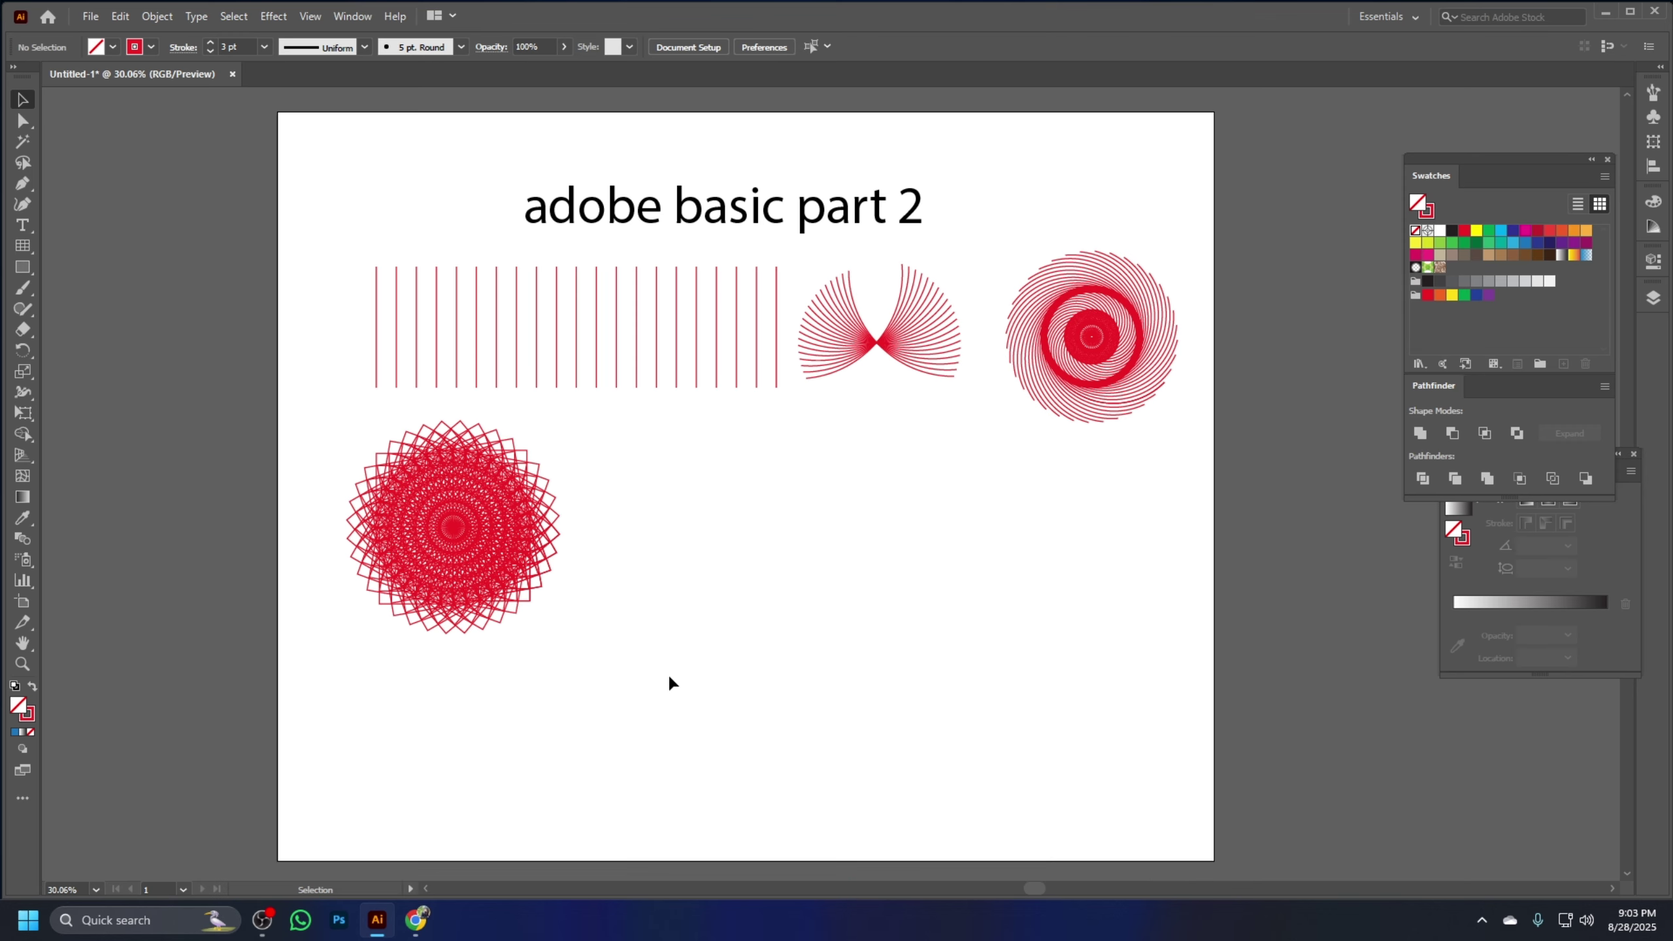
left_click_drag(634, 657, 336, 441)
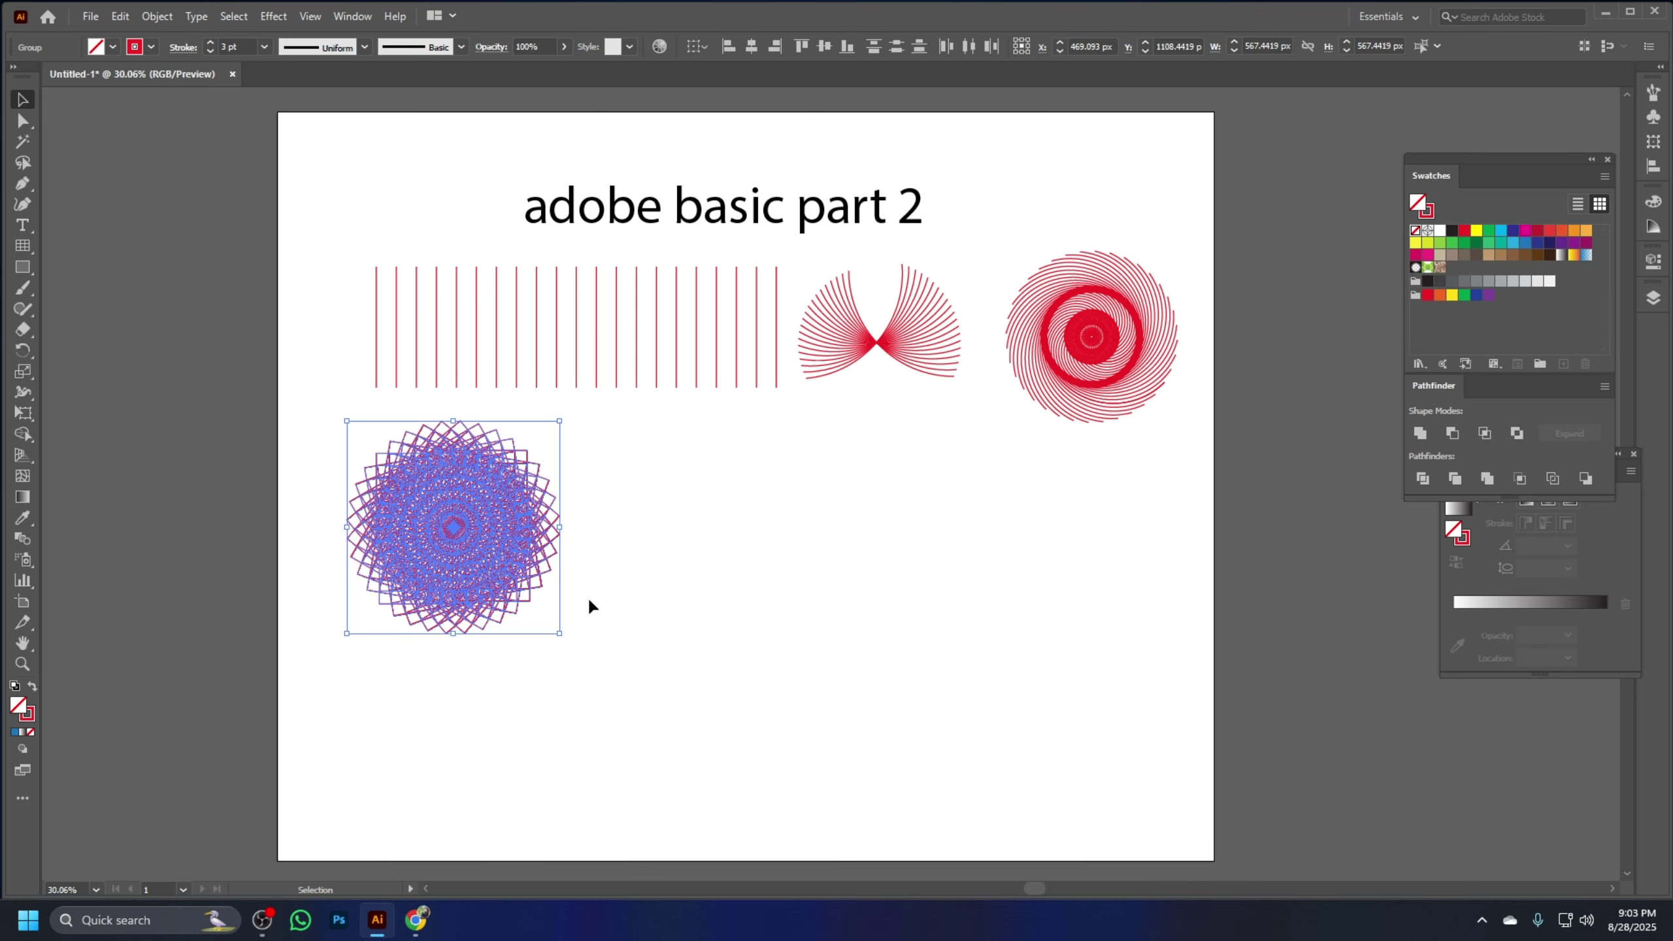
left_click_drag(660, 703, 308, 488)
left_click(740, 573)
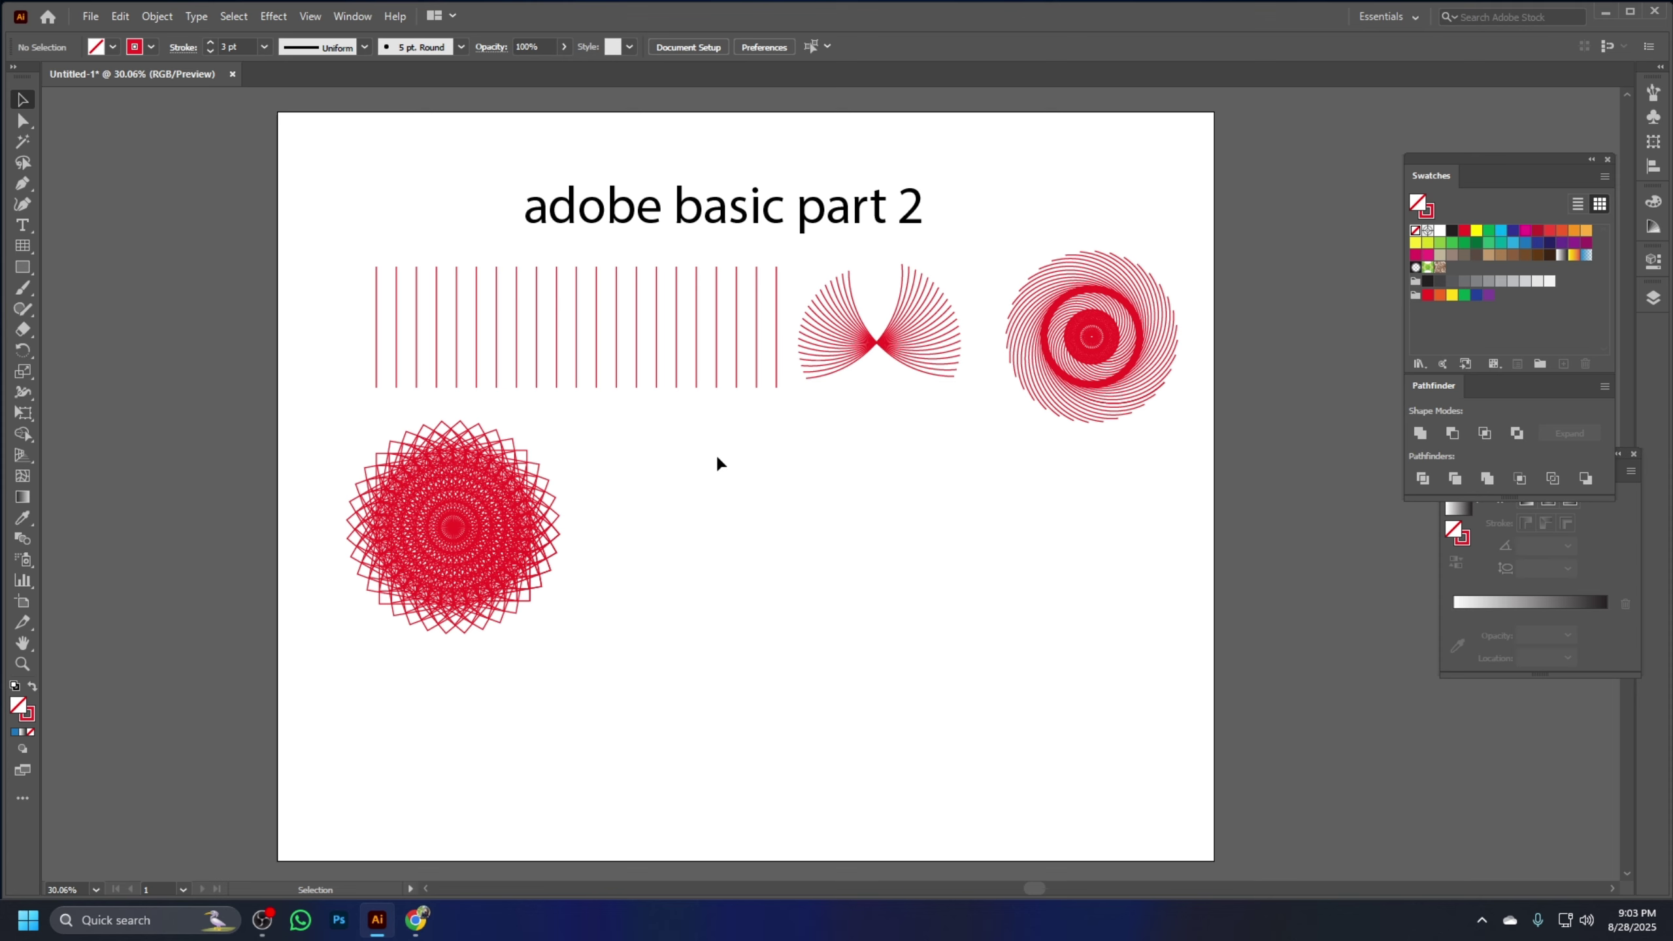
left_click_drag(619, 661, 348, 425)
left_click(599, 484)
Draw a straight vertical segment with the Pen tool in the empty area beside the grid rosette, and delete it
left_click(25, 186)
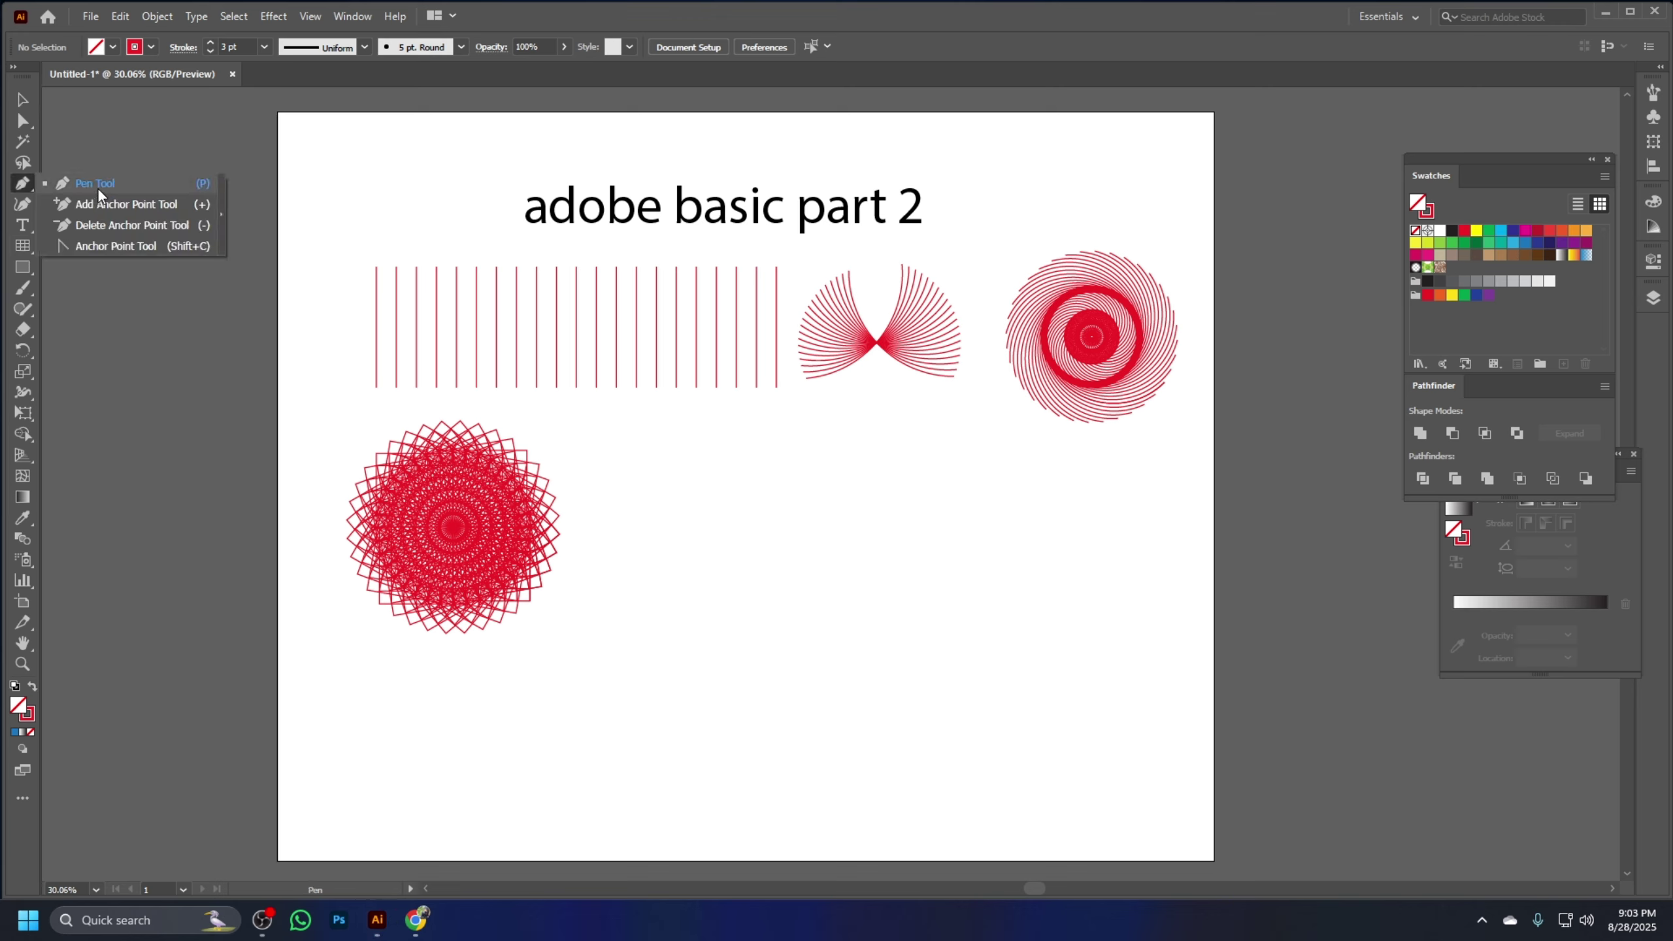
left_click(105, 187)
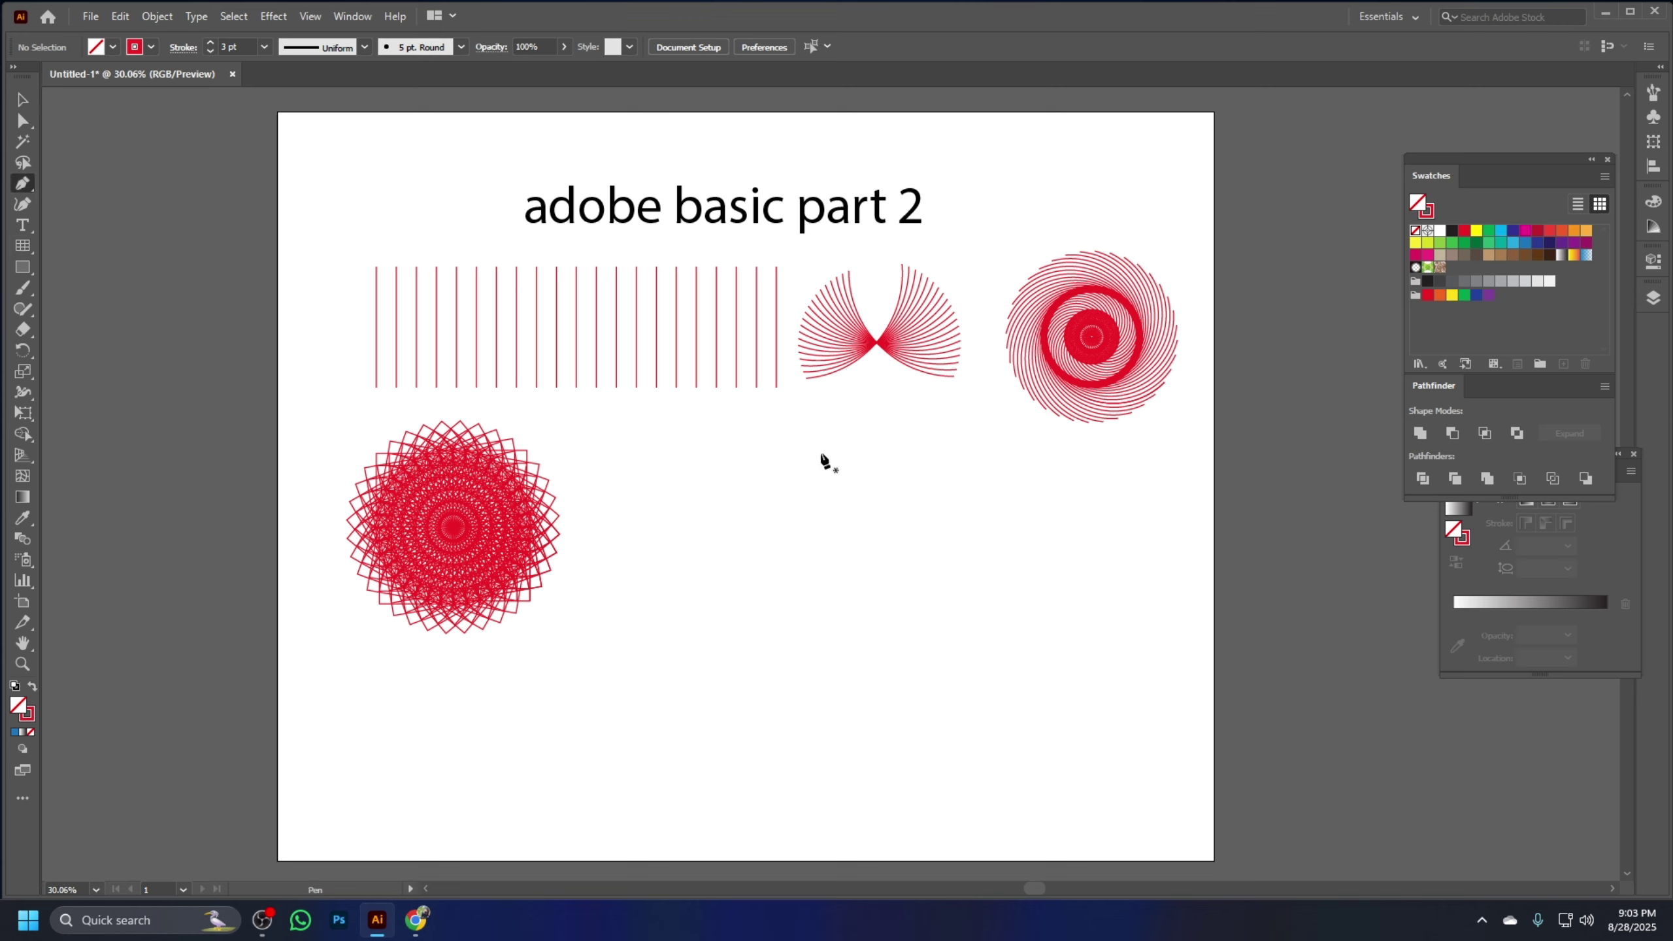
left_click(735, 486)
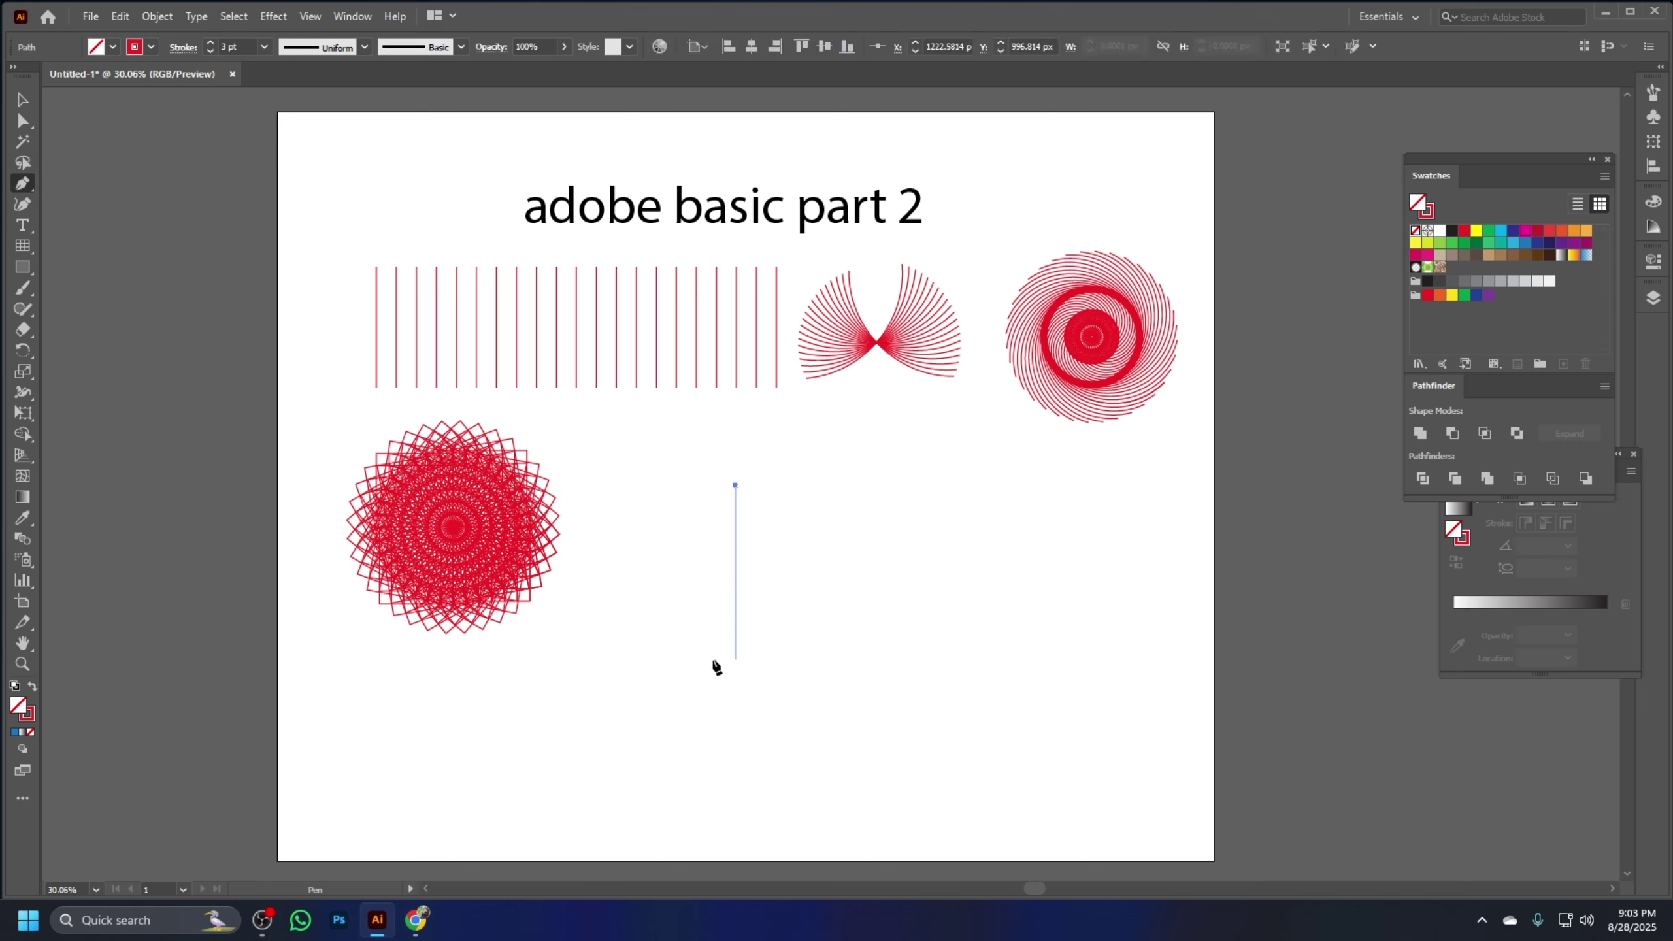
left_click(736, 649)
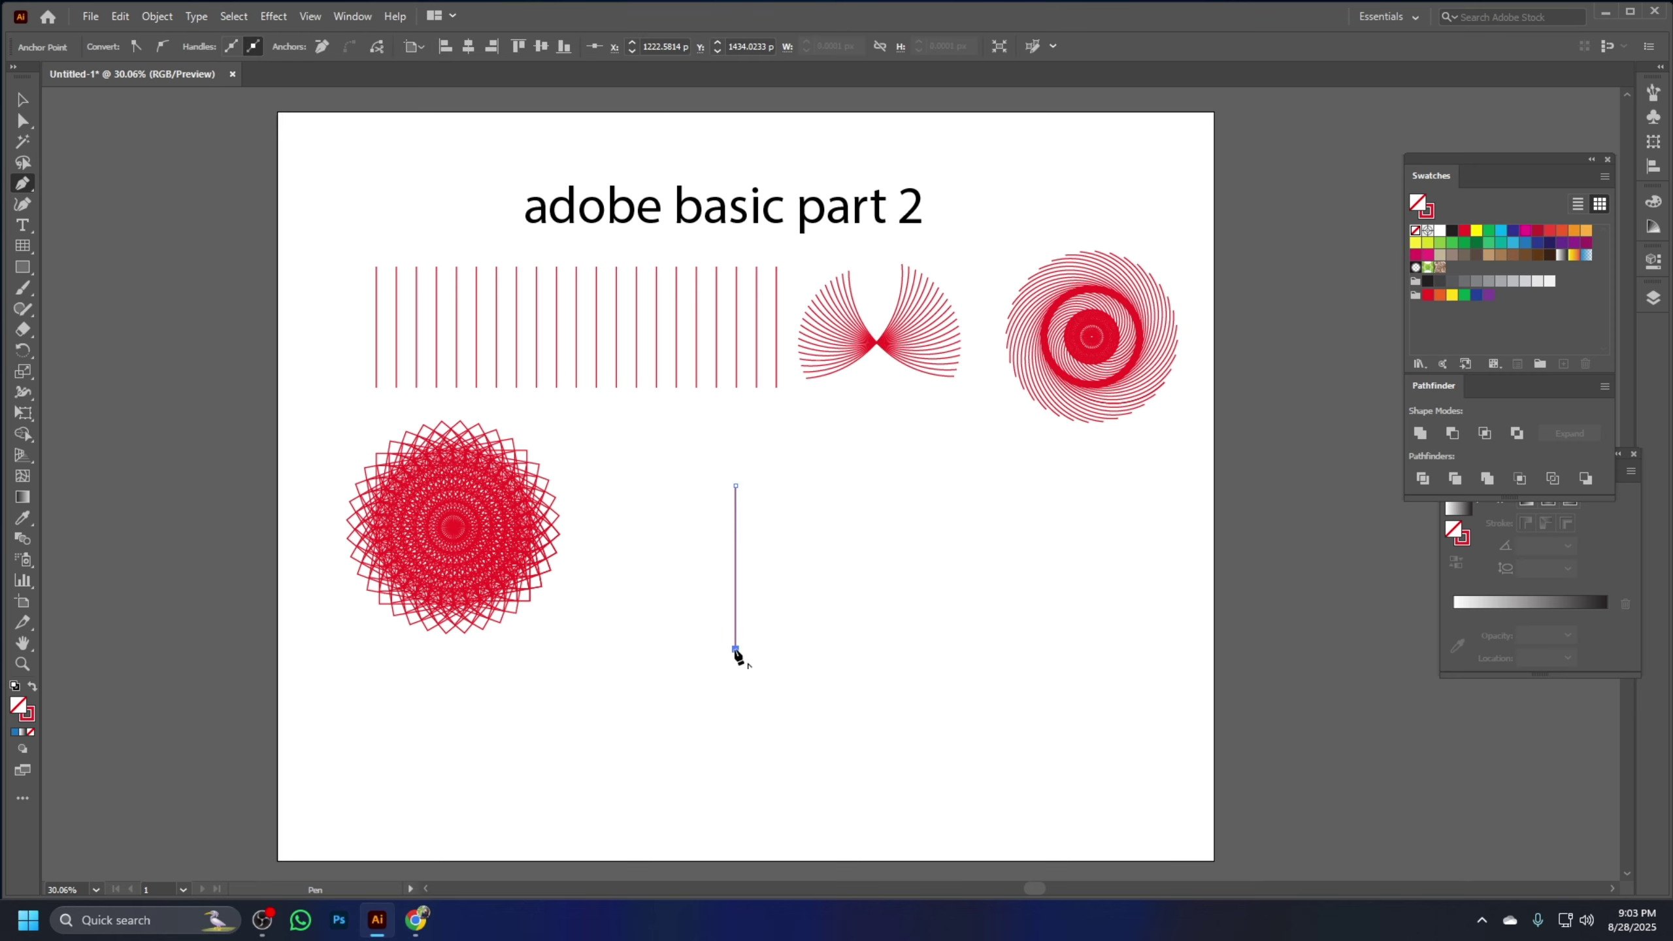
left_click_drag(774, 696, 772, 691)
key("Delete")
Draw a closed, pointed leaf shape about 120 by 377 px with the Pen tool, curving both sides symmetrically between two anchors
left_click(764, 466)
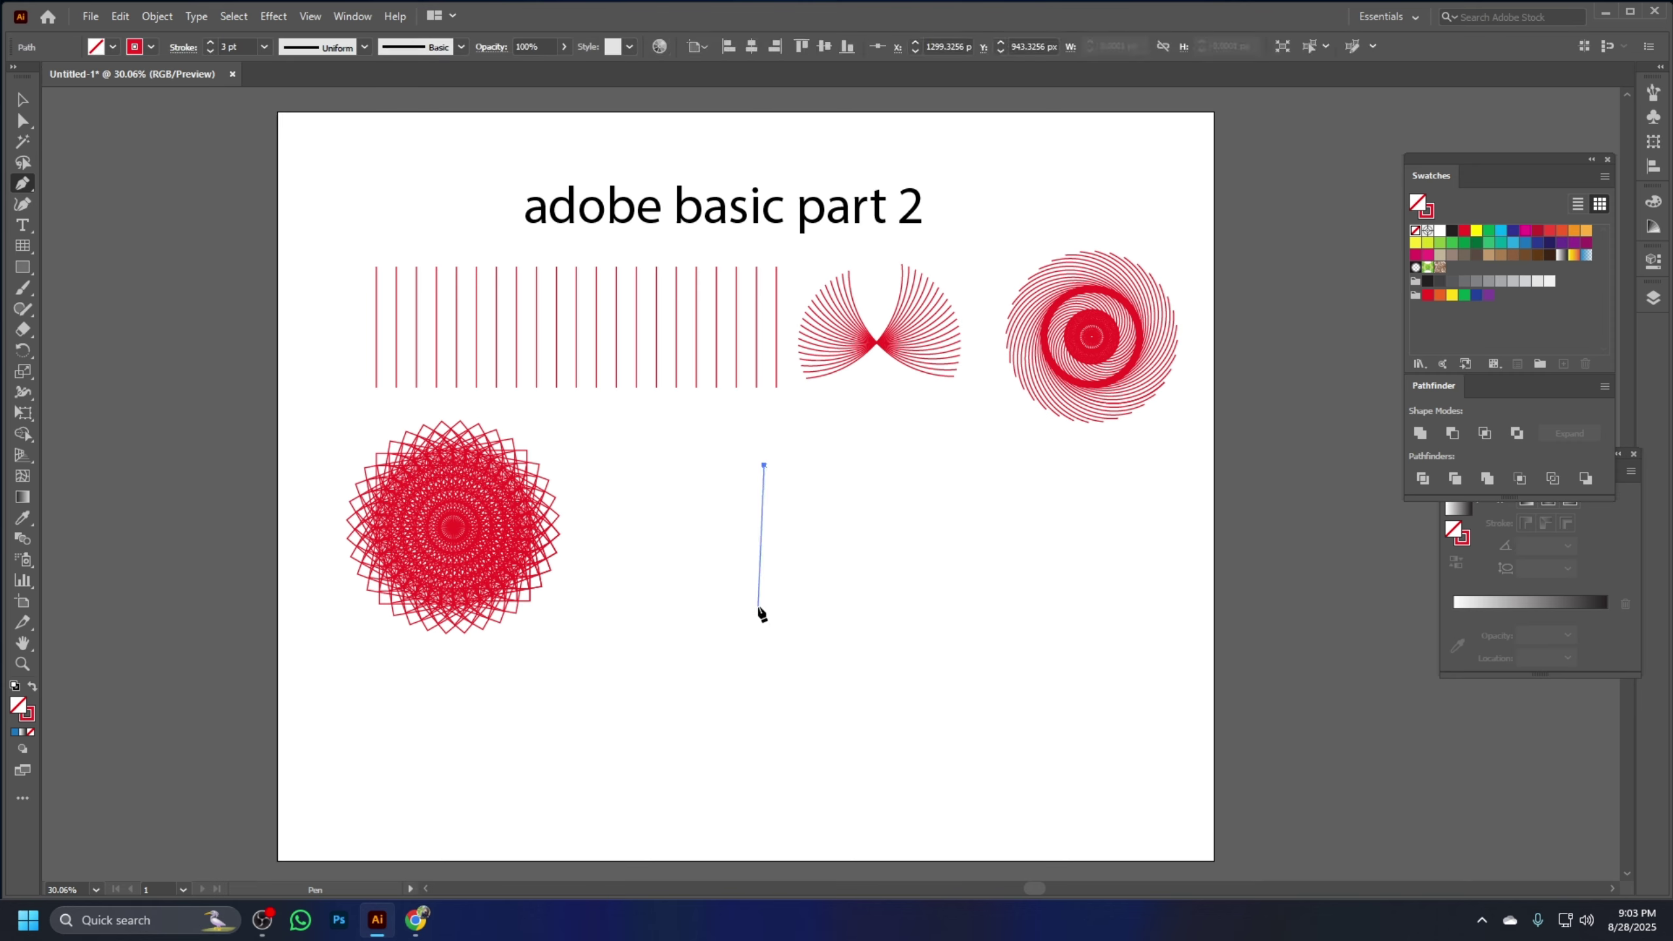
left_click_drag(764, 606, 814, 677)
left_click(764, 605)
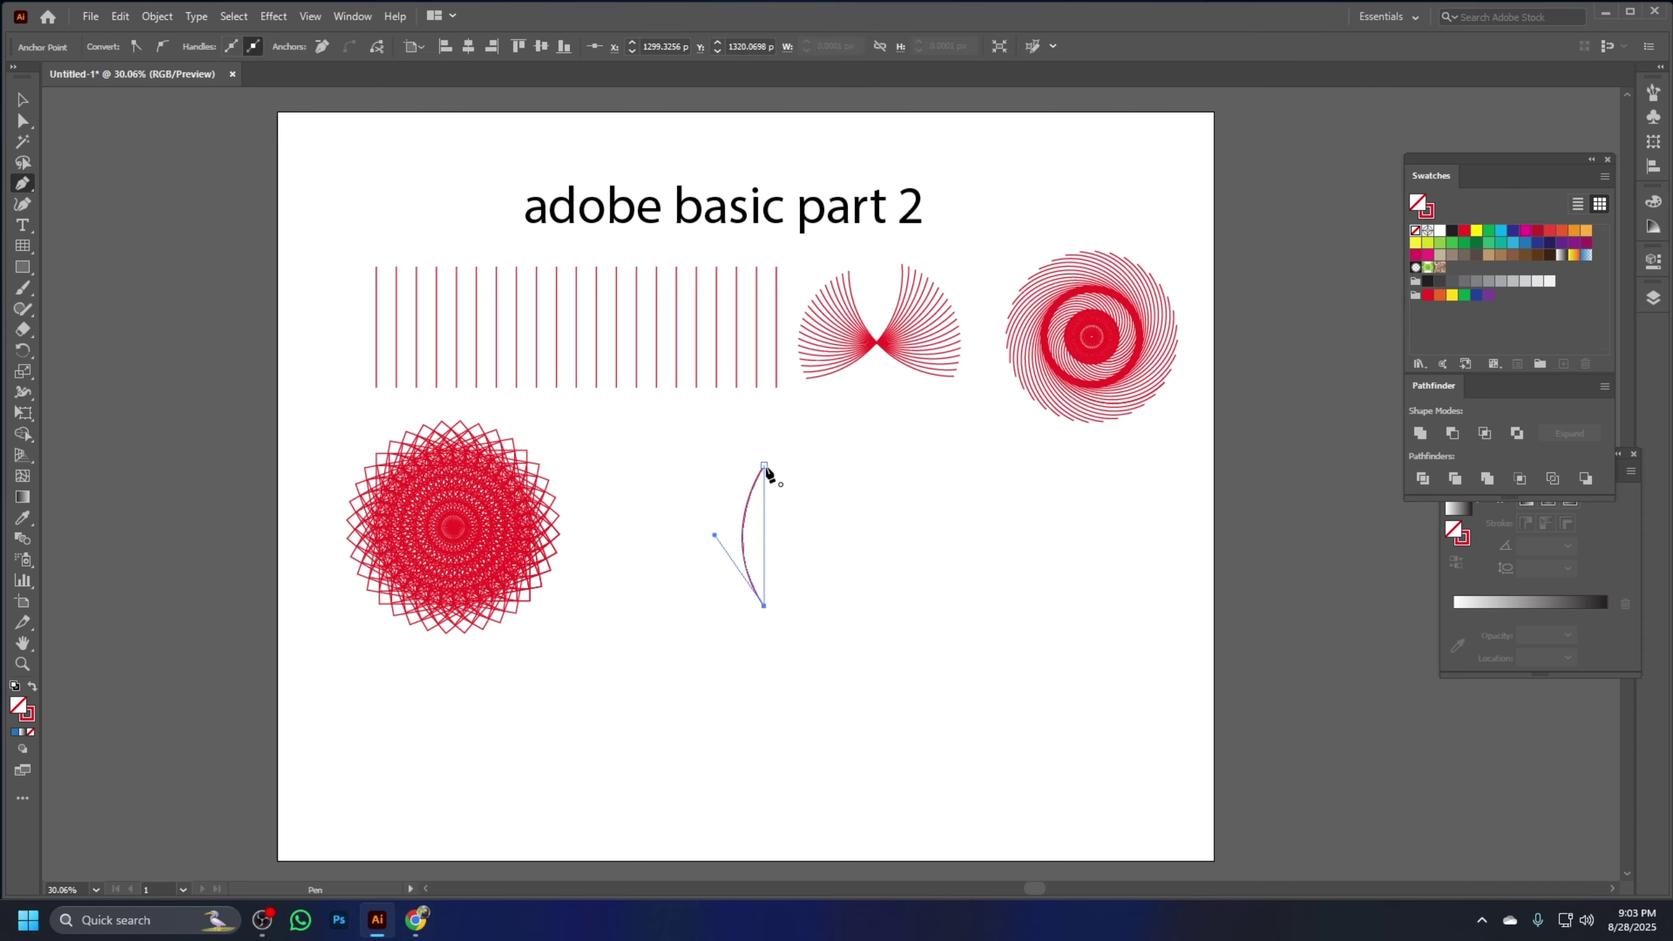
left_click_drag(764, 465, 712, 395)
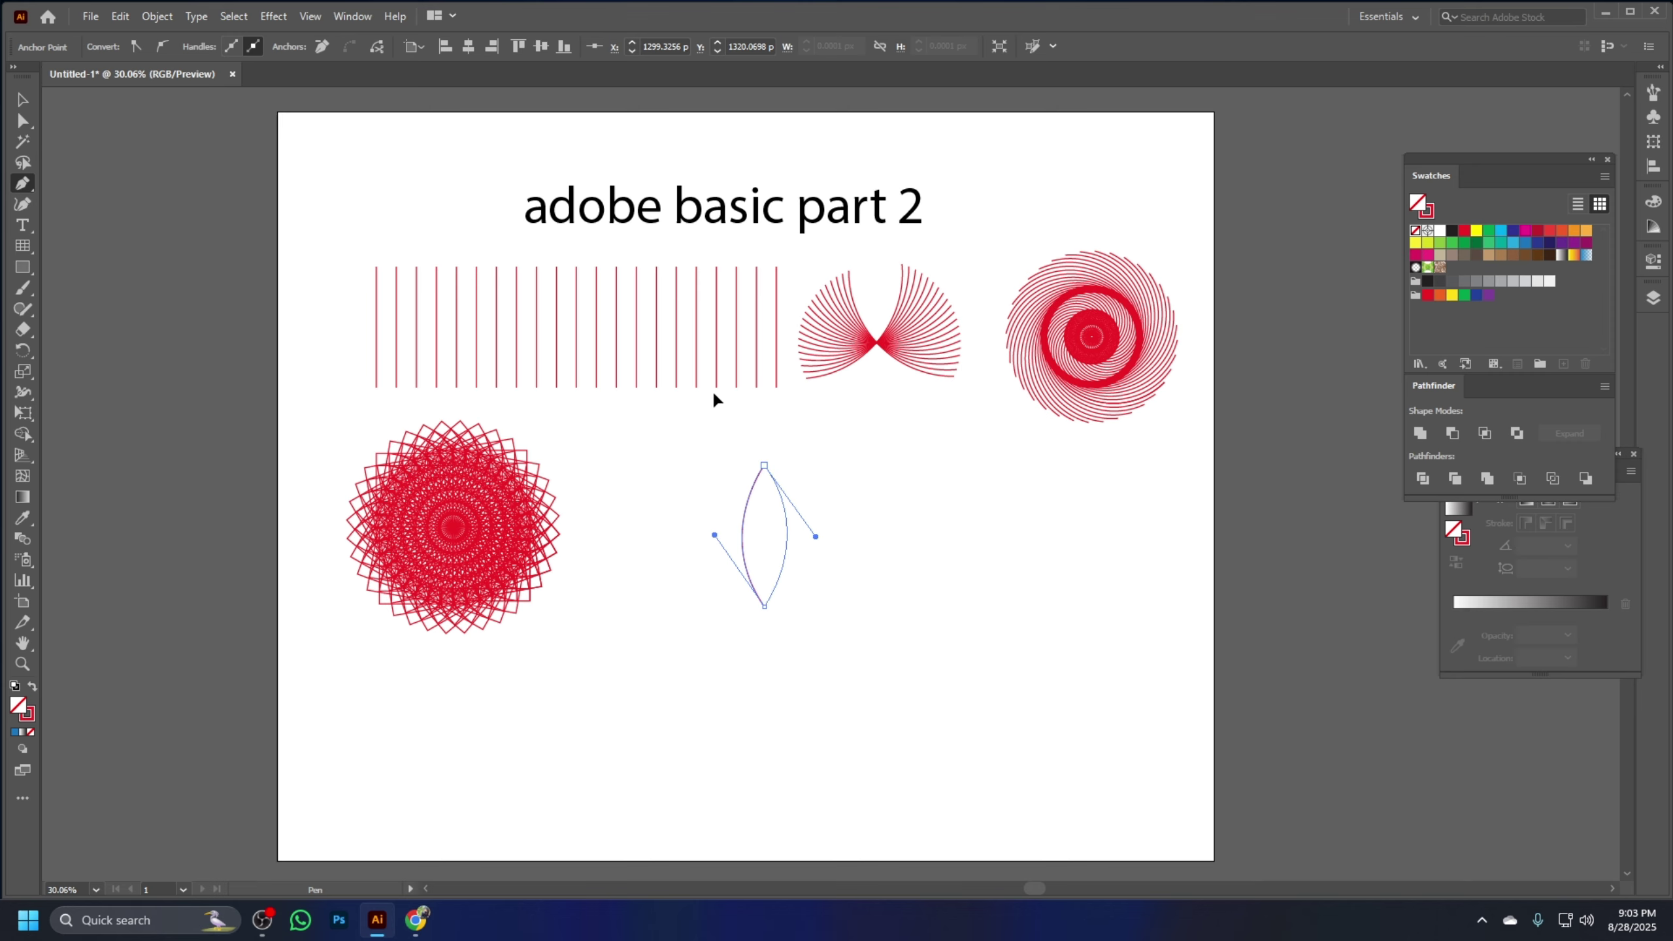
Create a copy of the leaf rotated 10° about its bottom anchor point
left_click(22, 350)
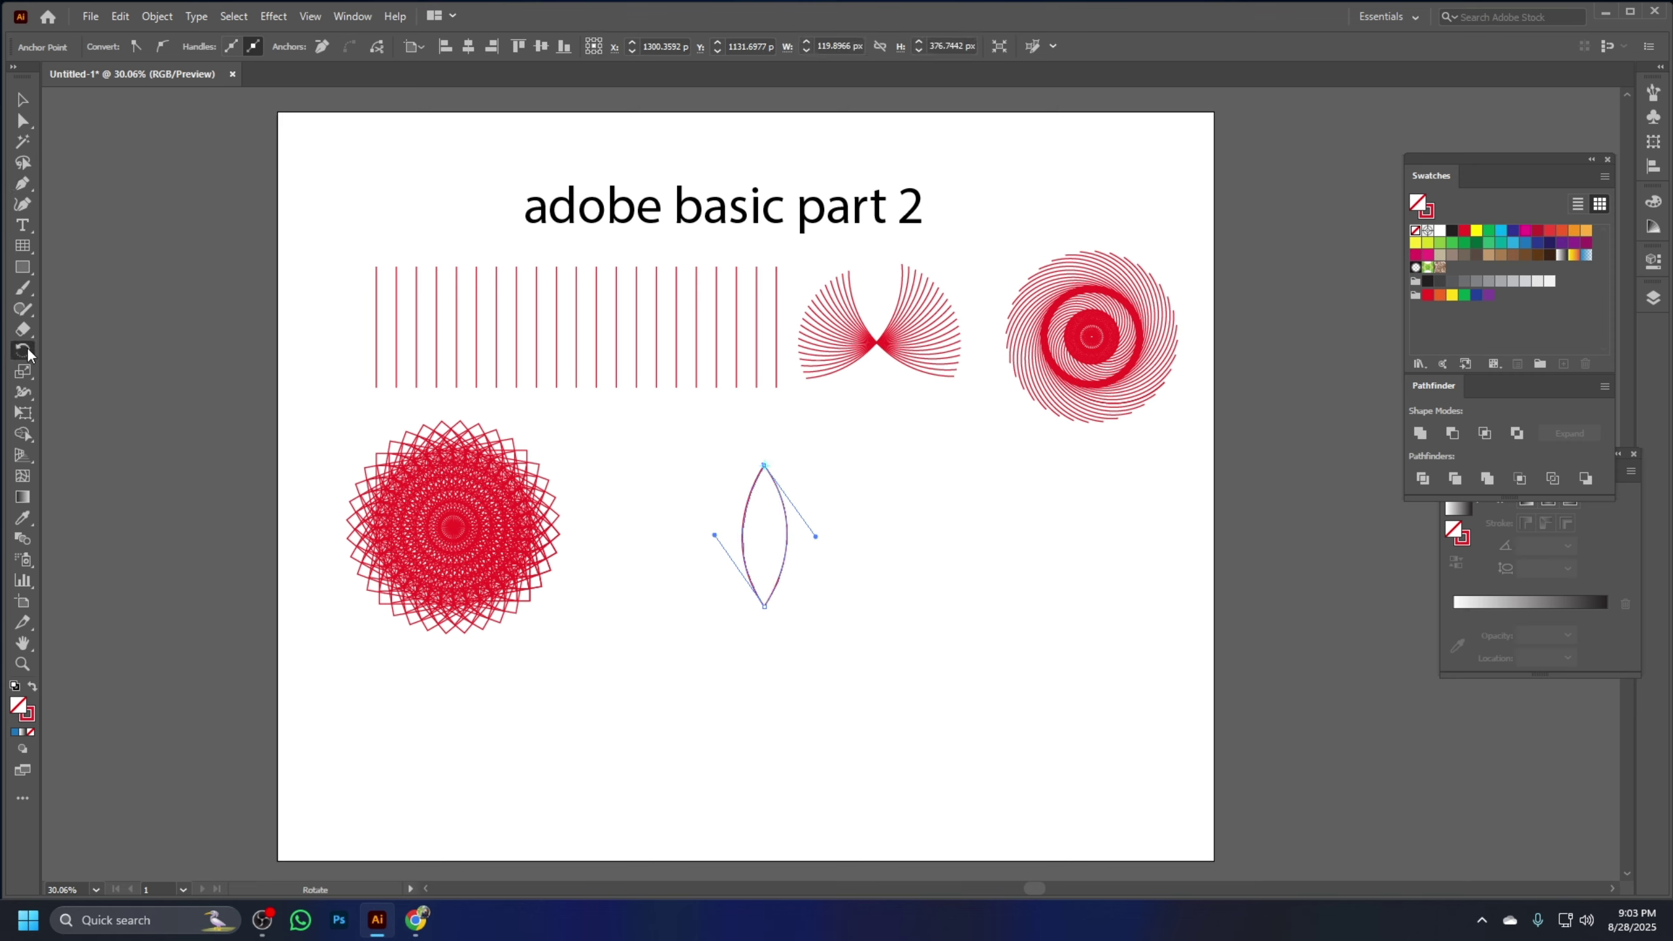
left_click(764, 605, "alt")
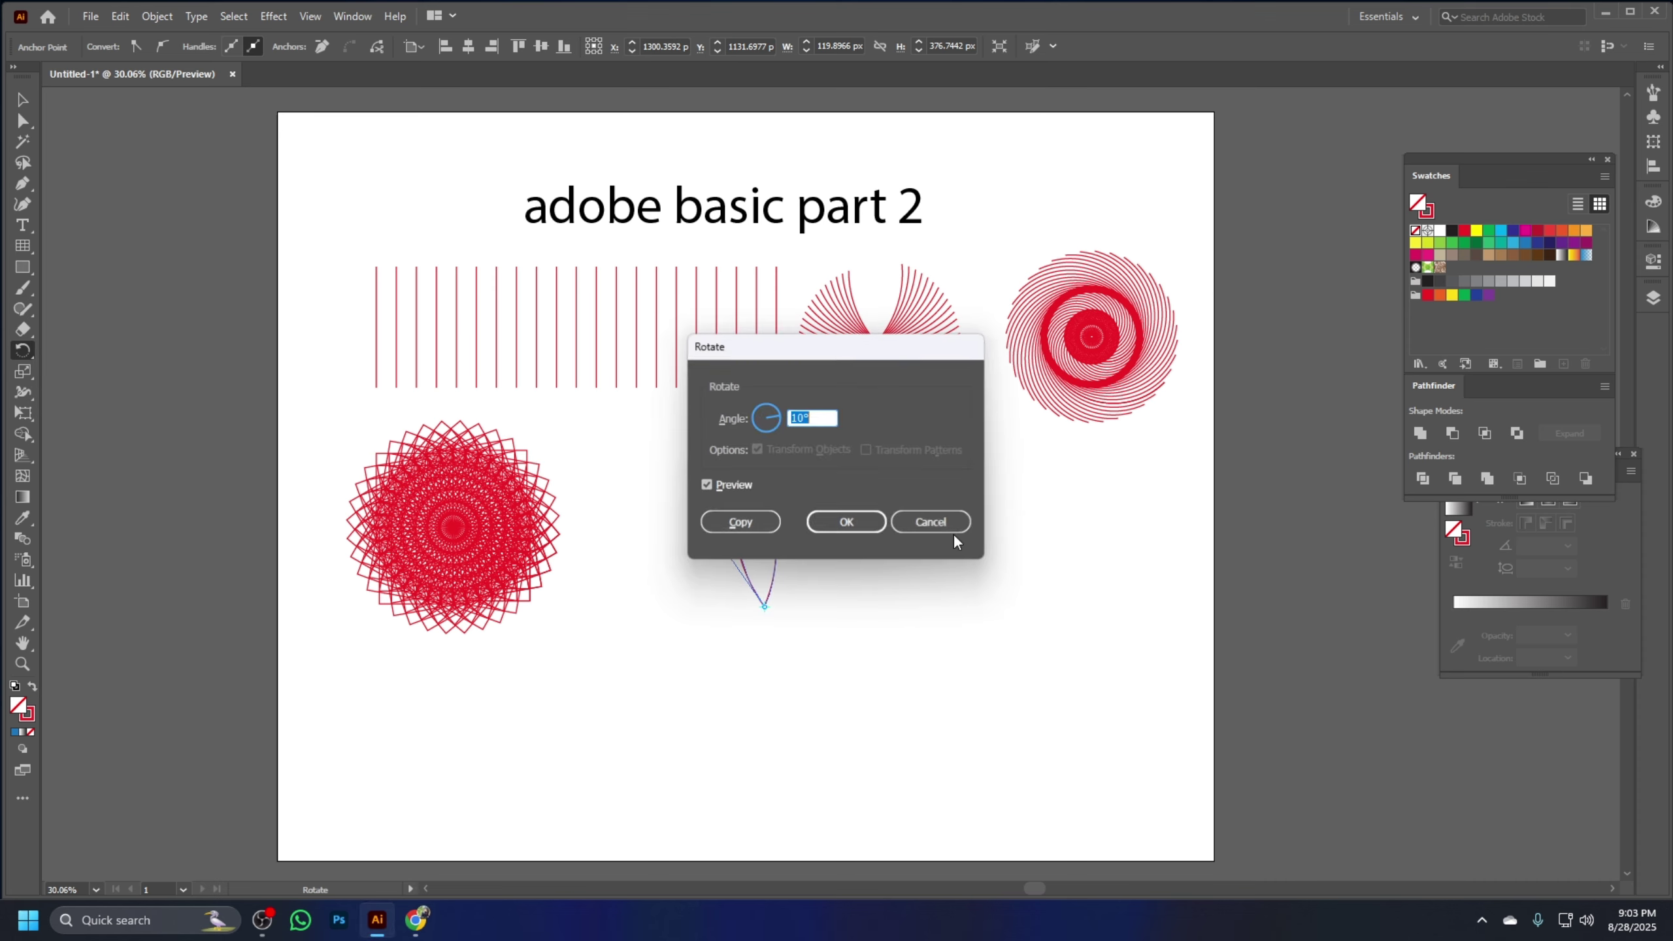
left_click(735, 521)
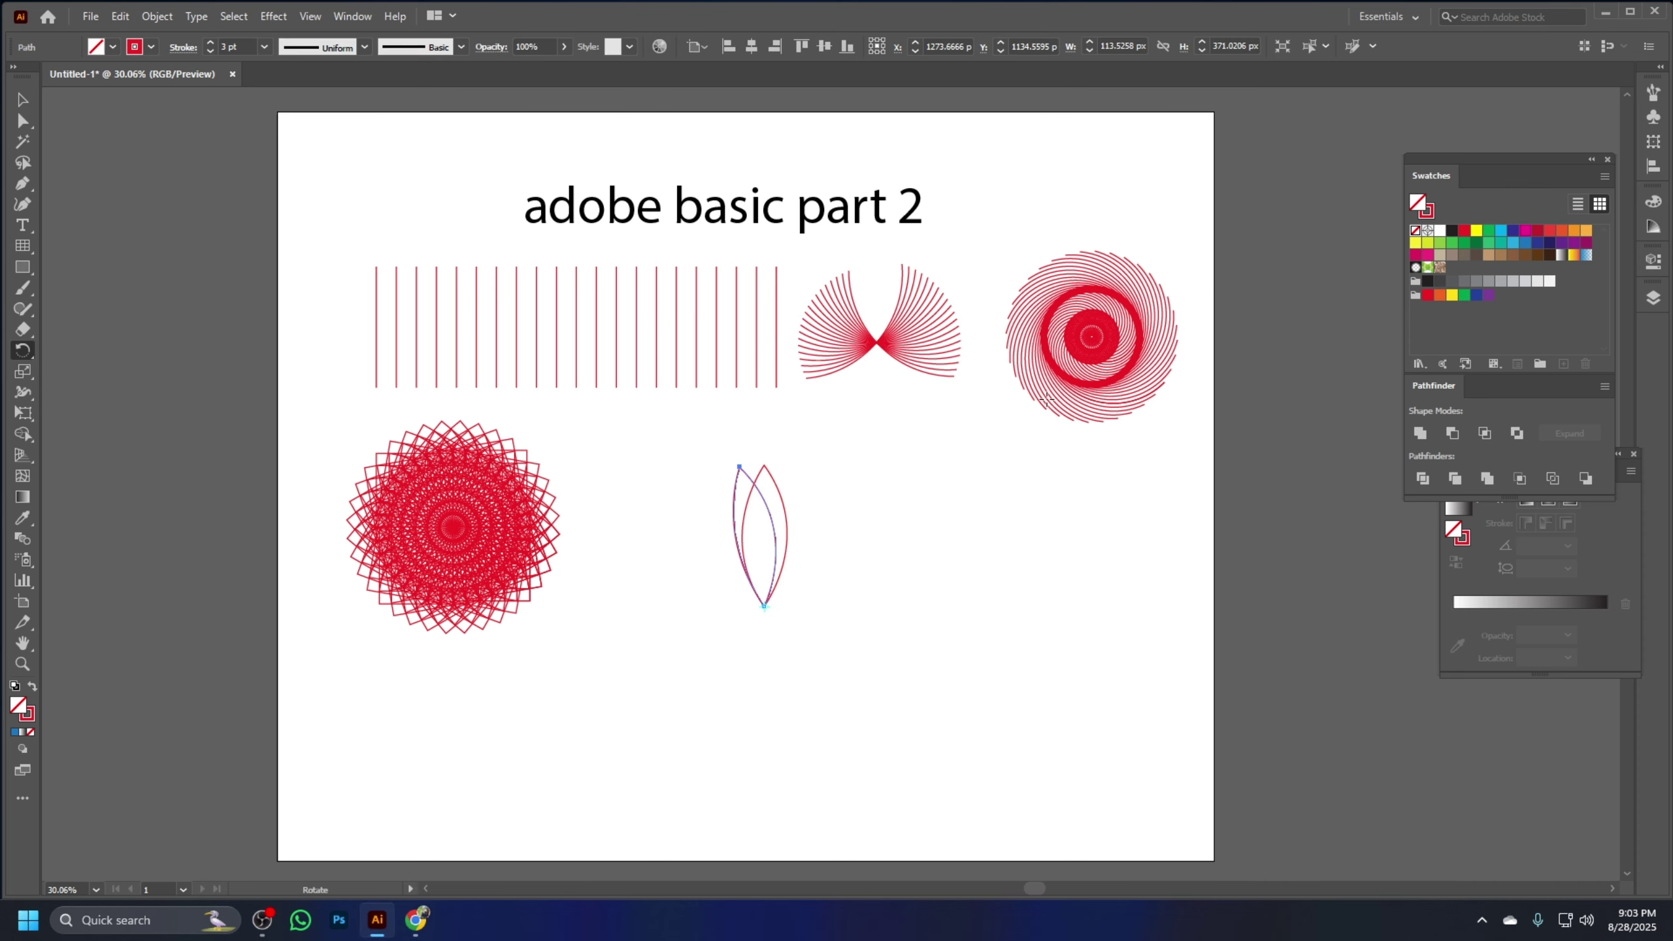
Repeat the rotated copy of the leaf until the petals form a full circular flower
key("ctrl+d")
key("ctrl+d")
key("ctrl+d")
key("ctrl+d")
key("ctrl+d")
key("ctrl+d")
key("ctrl+d")
key("ctrl+d")
key("ctrl+d")
key("ctrl+d")
key("ctrl+d")
key("ctrl+d")
key("ctrl+d")
key("ctrl+d")
key("ctrl+d")
key("ctrl+d")
key("ctrl+d")
key("ctrl+d")
key("ctrl+d")
key("ctrl+d")
key("ctrl+d")
key("ctrl+d")
key("ctrl+d")
key("ctrl+d")
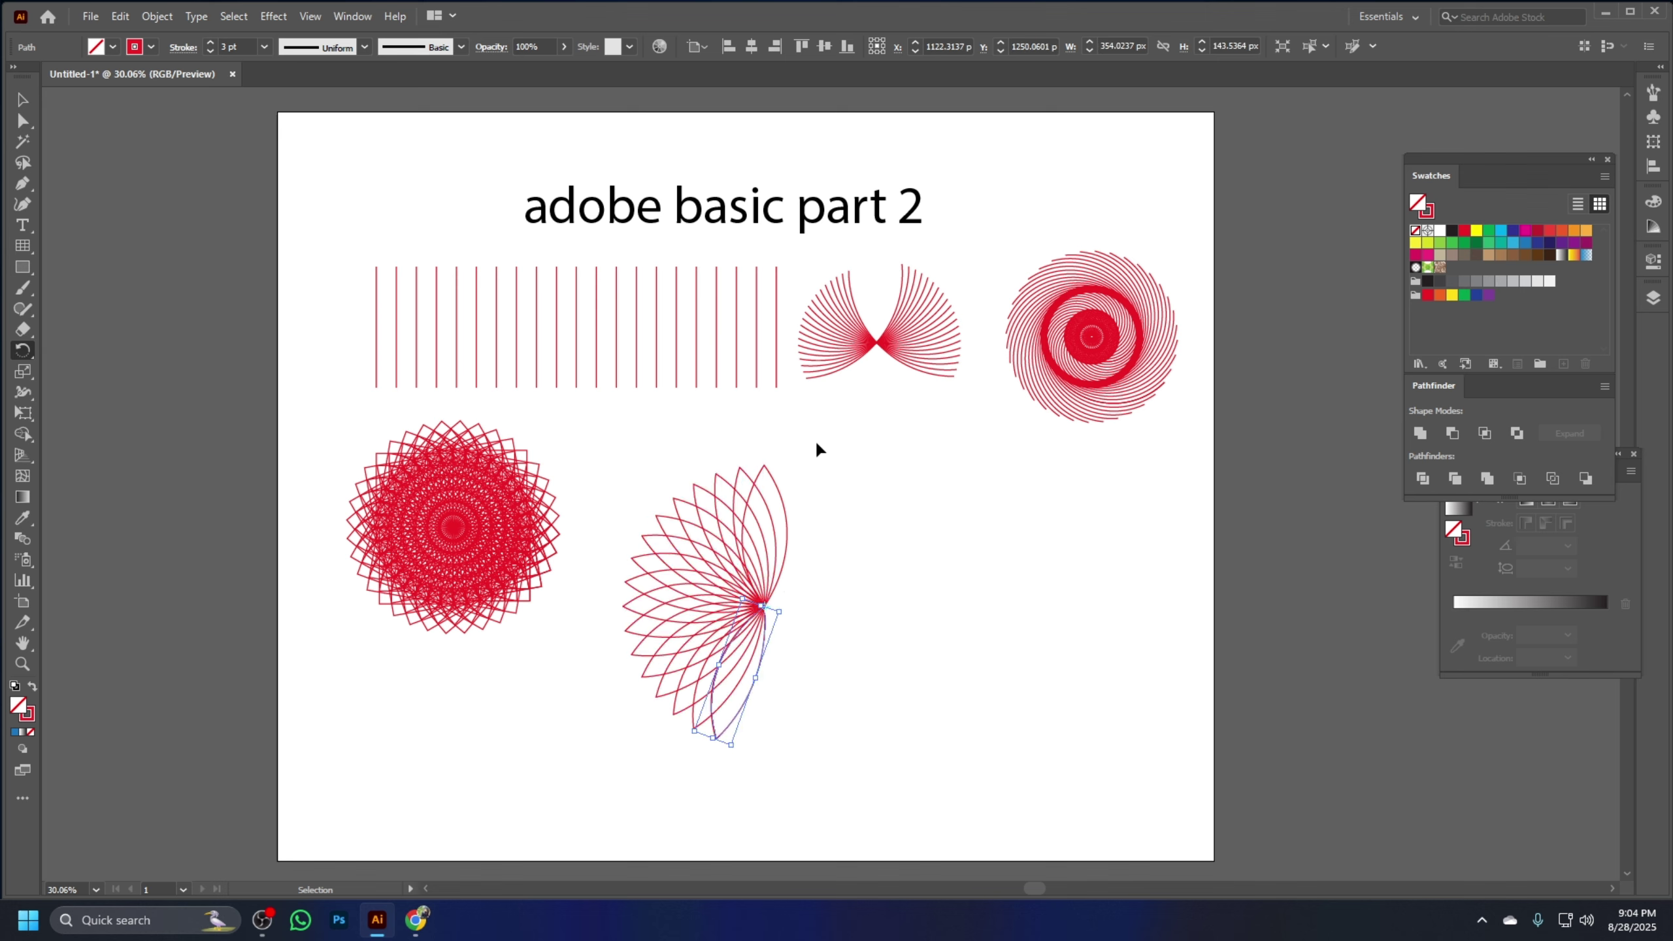
key("ctrl+d")
key("ctrl+d")
key("ctrl+d")
key("ctrl+d")
key("ctrl+d")
key("ctrl+d")
key("ctrl+d")
key("ctrl+d")
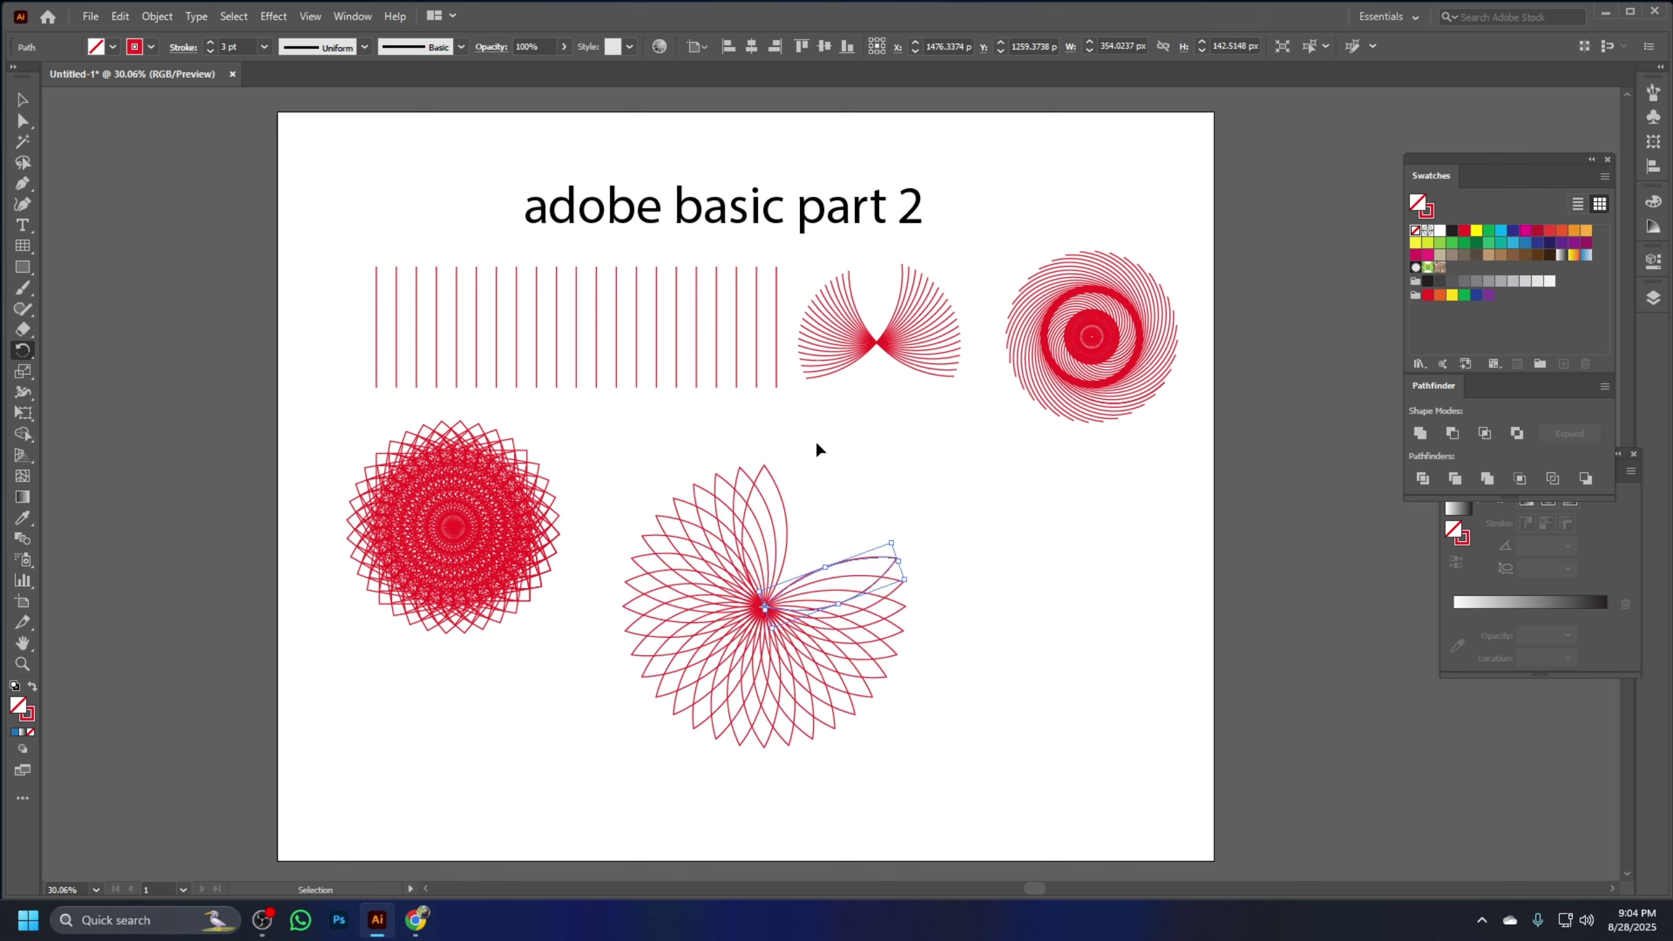
key("r")
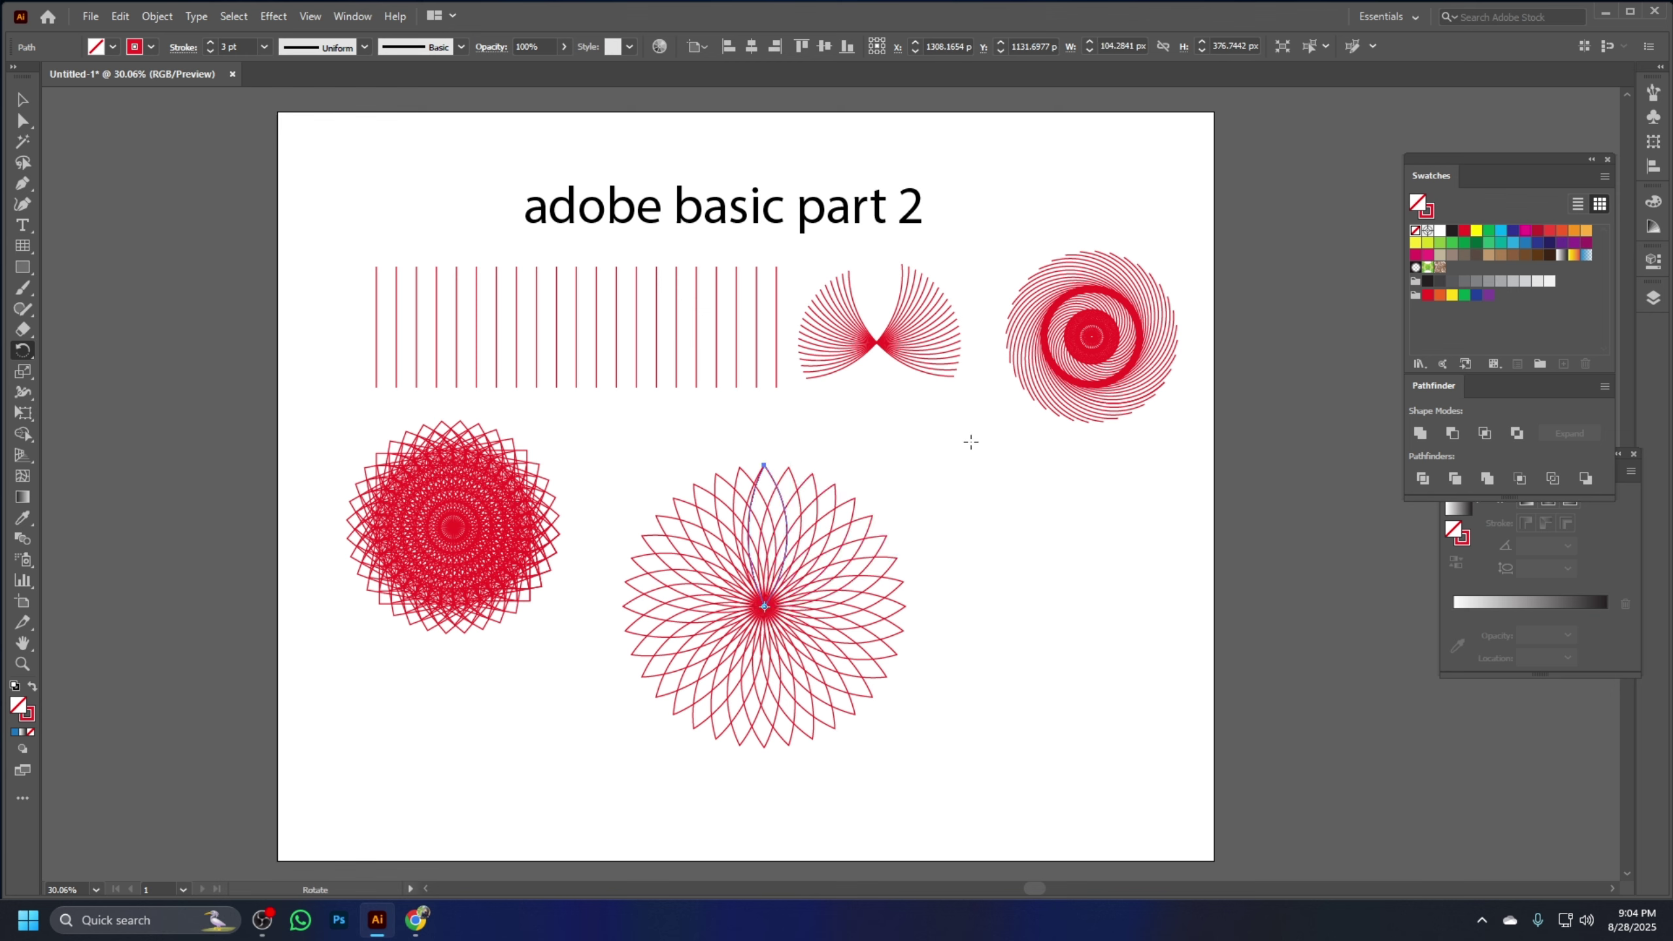
Undo the repeated petal copies back to the original leaf and its first rotated copy
key("ctrl+z")
key("ctrl+z")
key("ctrl+z")
key("ctrl+z")
key("ctrl+z")
key("ctrl+z")
key("ctrl+z")
key("ctrl+z")
key("ctrl+z")
key("ctrl+z")
key("ctrl+z")
key("ctrl+z")
key("ctrl+z")
key("ctrl+z")
key("ctrl+z")
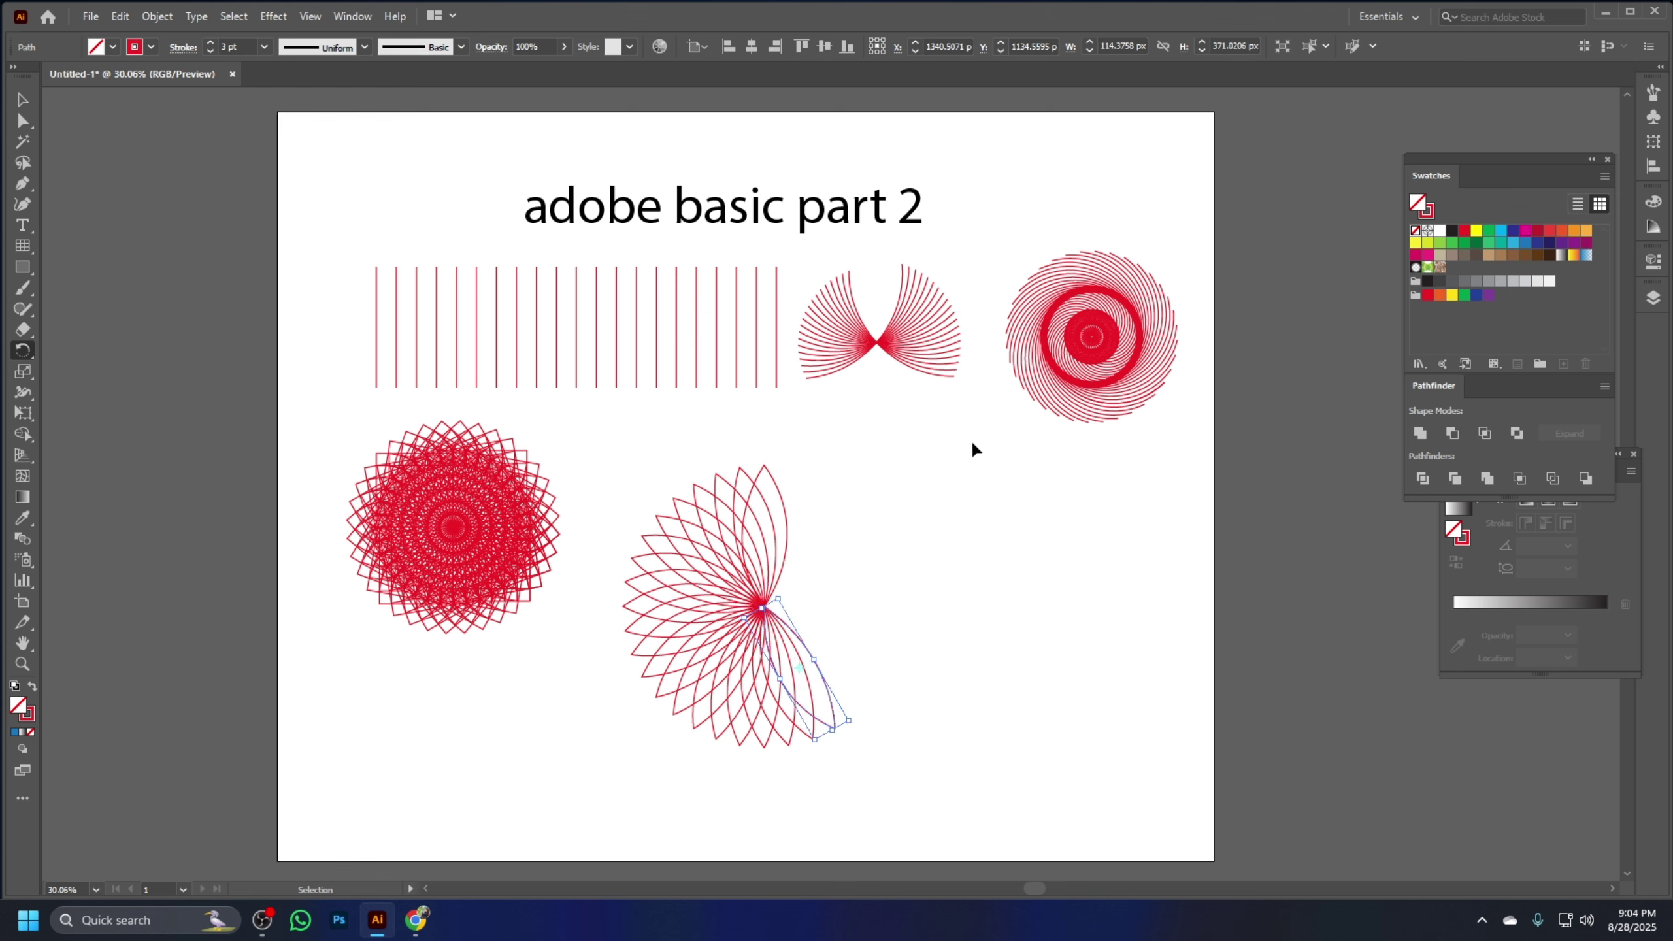
key("ctrl+z")
key("ctrl+z")
key("ctrl+z")
key("ctrl+z")
key("ctrl+z")
key("ctrl+z")
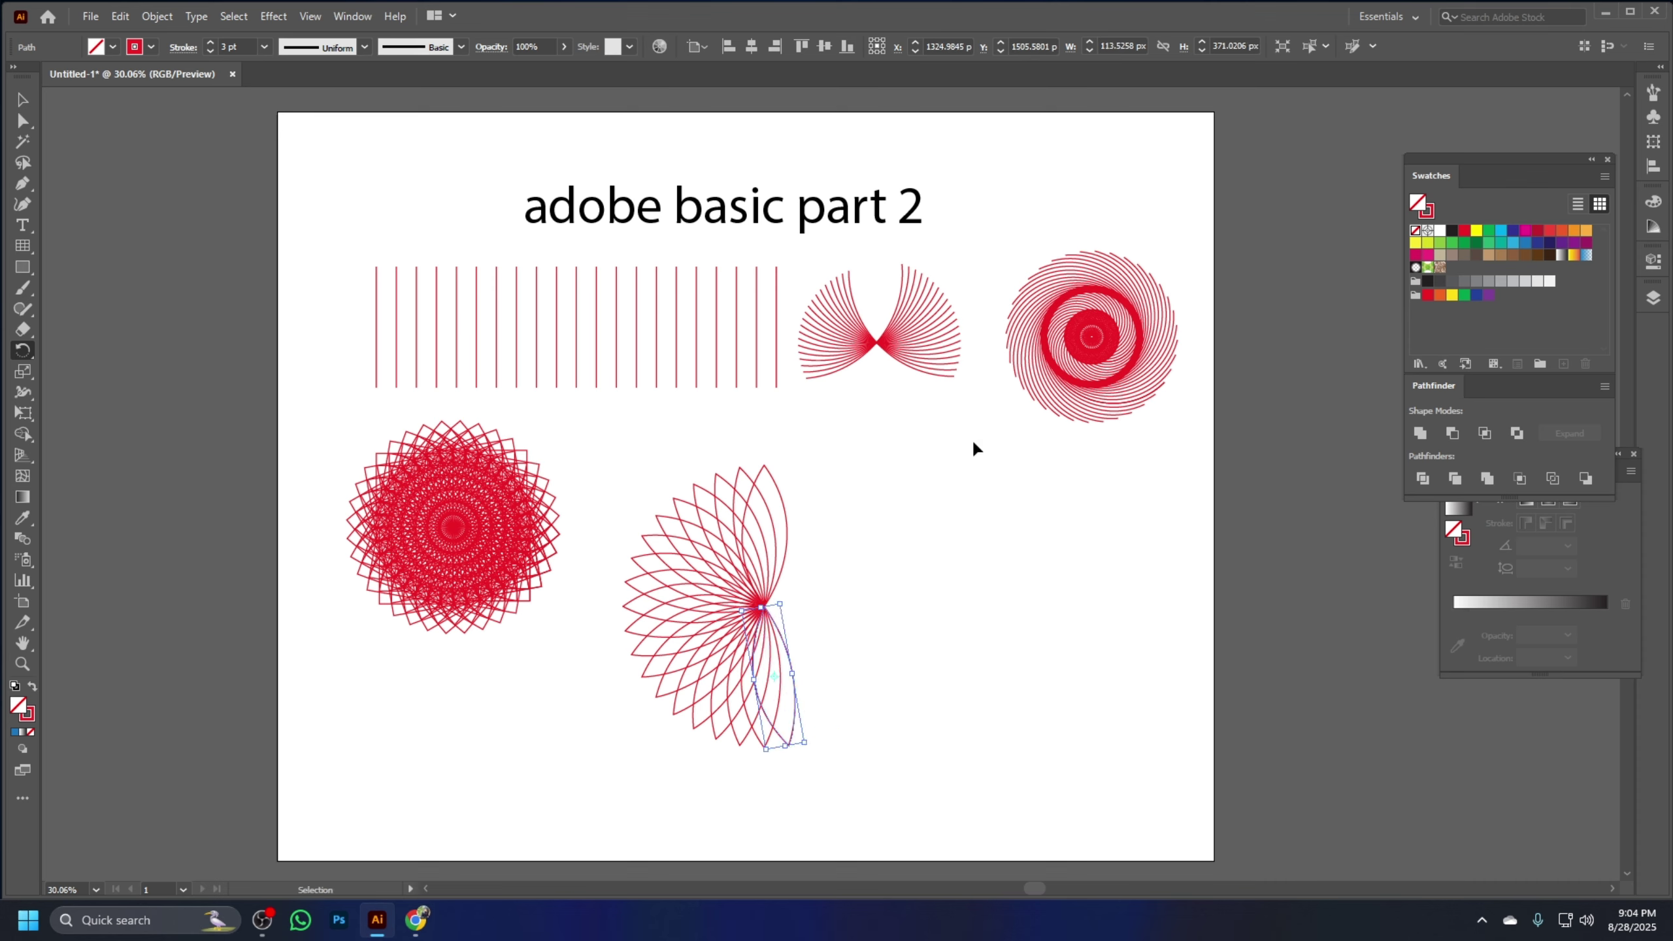
key("ctrl+z")
key("ctrl+z")
key("ctrl+z")
key("ctrl+z")
key("ctrl+z")
key("ctrl+z")
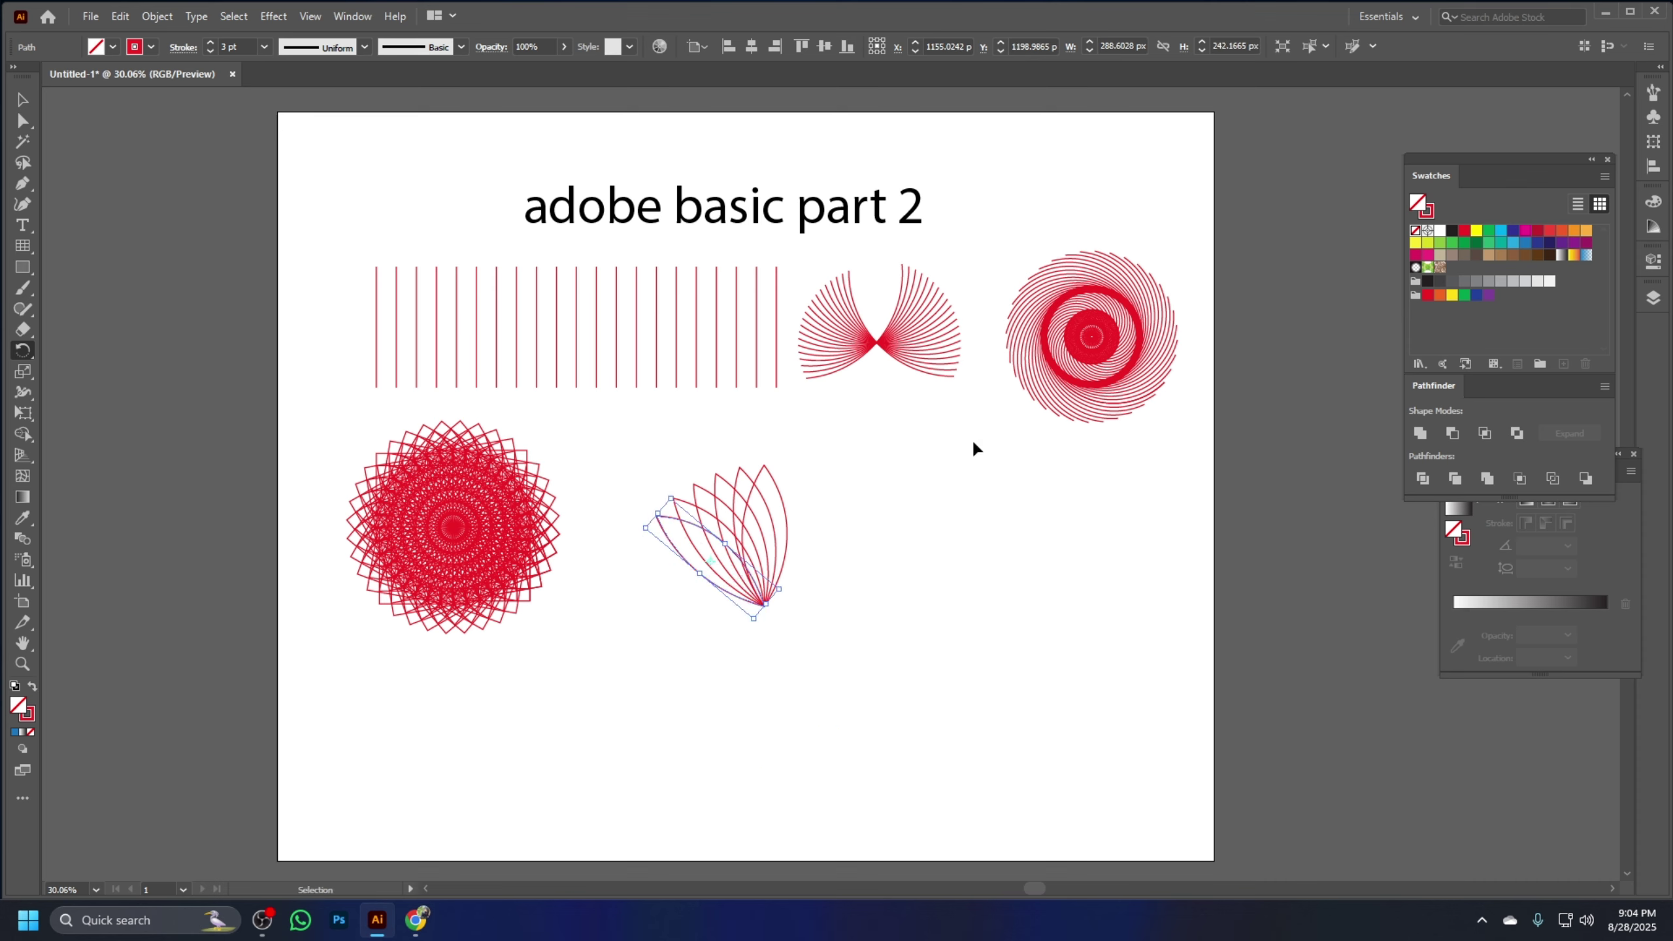
key("ctrl+z")
key("ctrl+z")
key("ctrl+z")
key("ctrl+z")
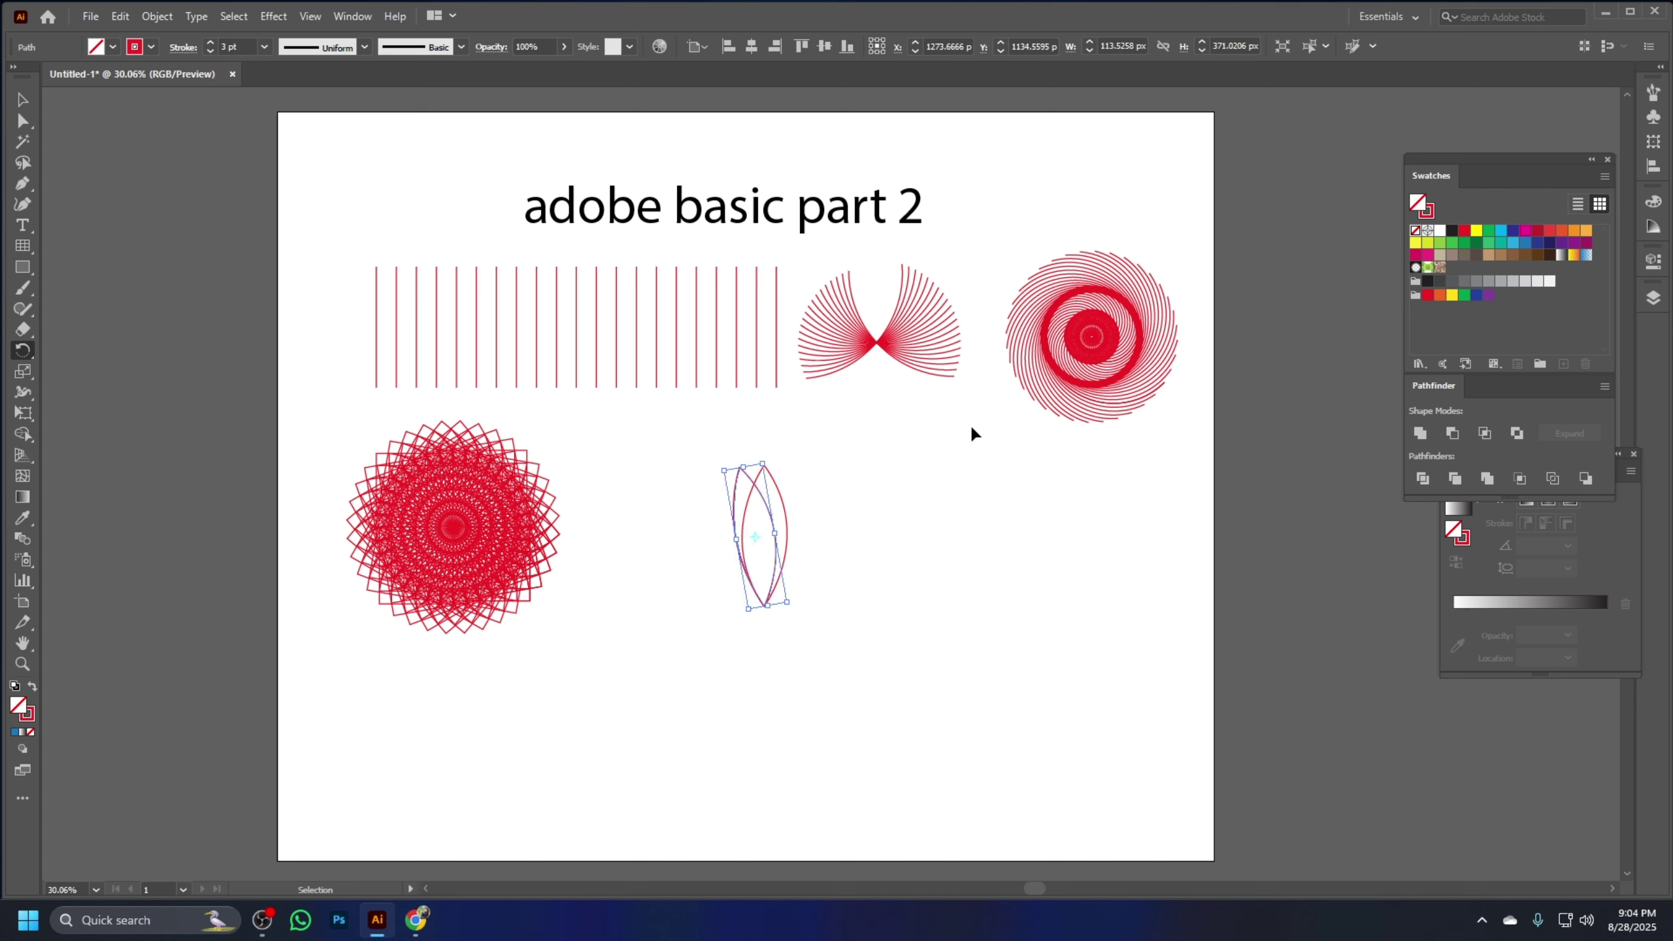
Redo the petal copies until the full circular flower is restored
key("ctrl+shift+z")
key("ctrl+shift+z")
key("ctrl+shift+z")
key("ctrl+shift+z")
key("ctrl+shift+z")
key("ctrl+shift+z")
key("ctrl+shift+z")
key("ctrl+shift+z")
key("ctrl+shift+z")
key("ctrl+shift+z")
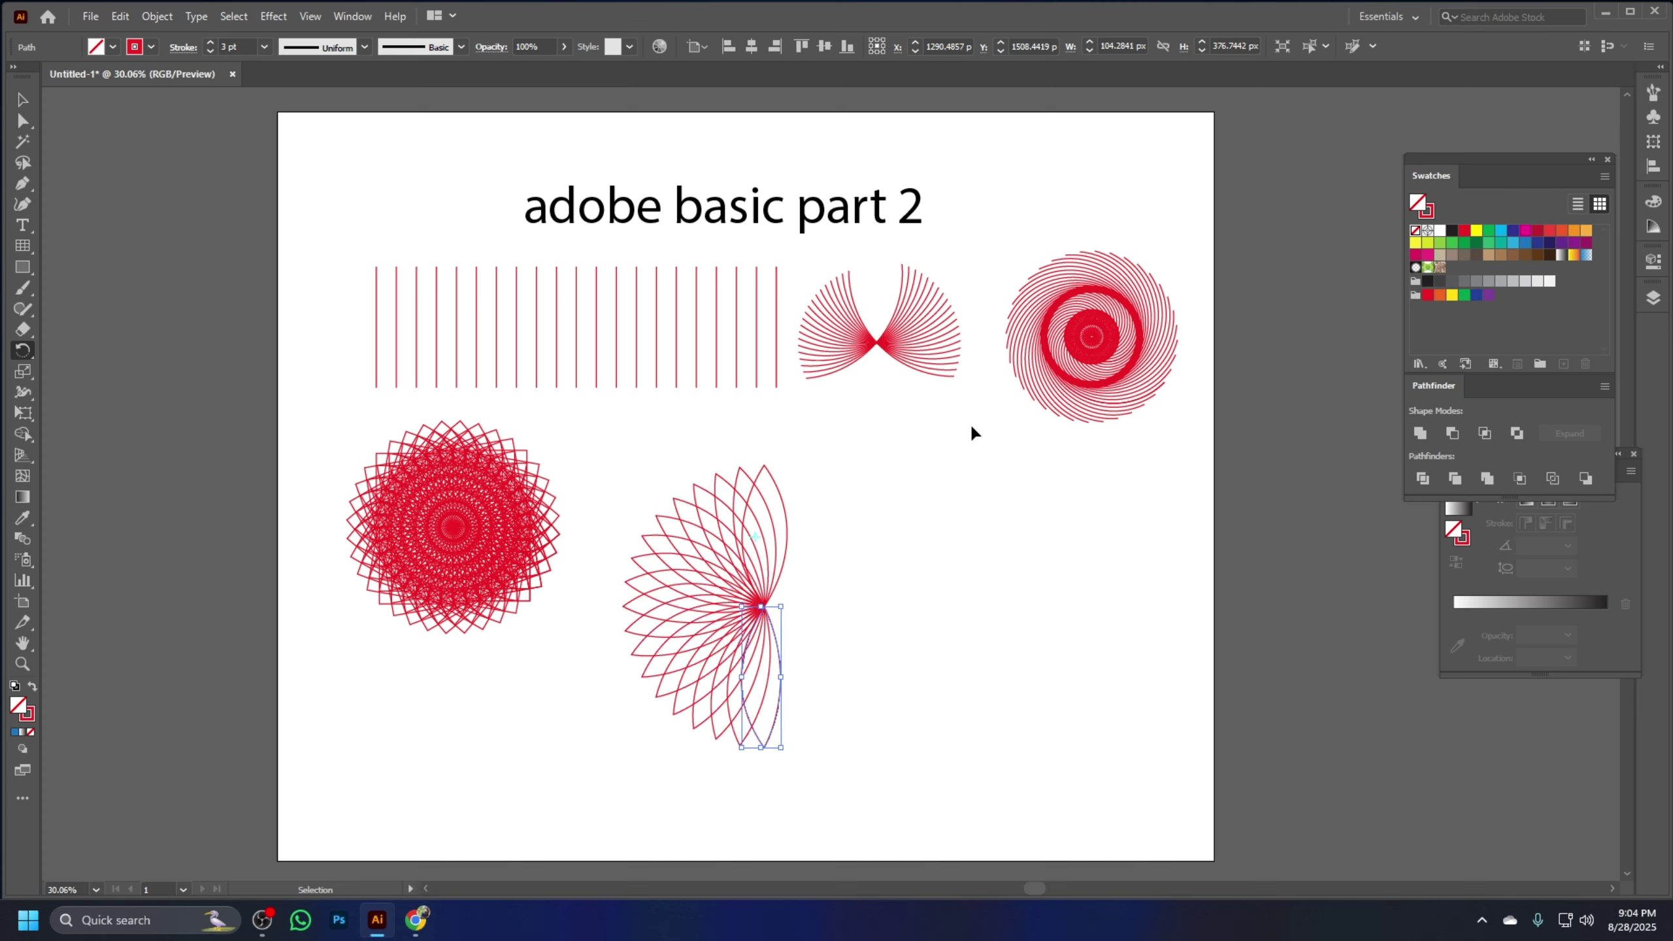
key("ctrl+shift+z")
key("ctrl+shift+z")
key("ctrl+shift+z")
key("ctrl+shift+z")
key("ctrl+shift+z")
key("ctrl+shift+z")
key("ctrl+shift+z")
key("ctrl+shift+z")
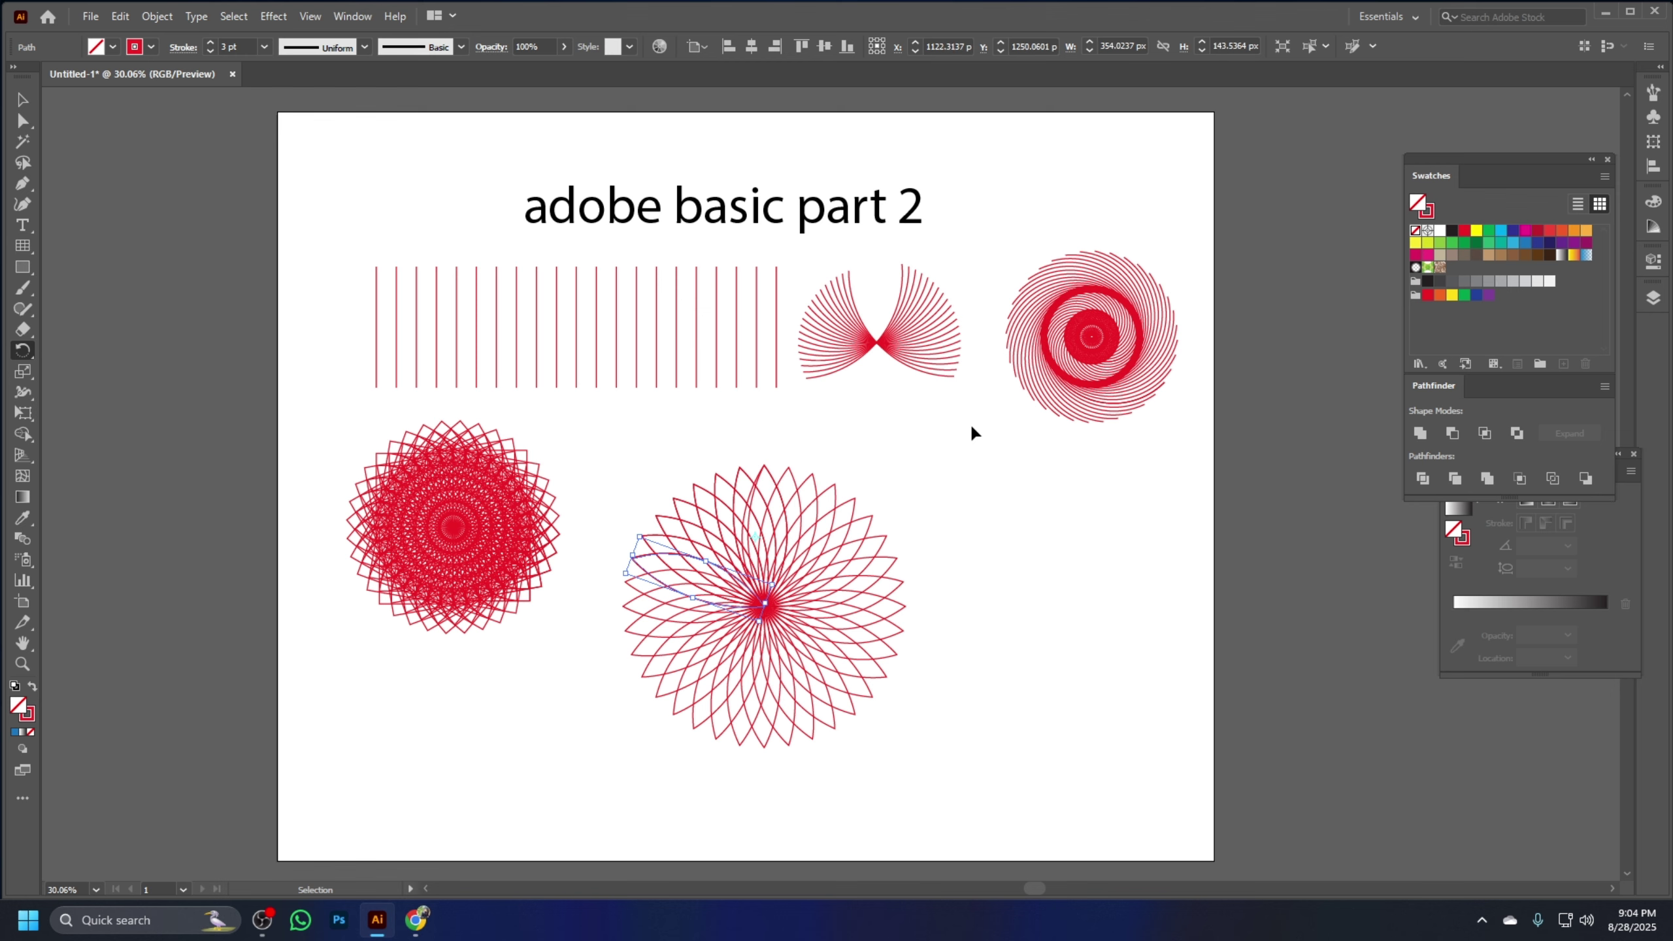
key("ctrl+shift+z")
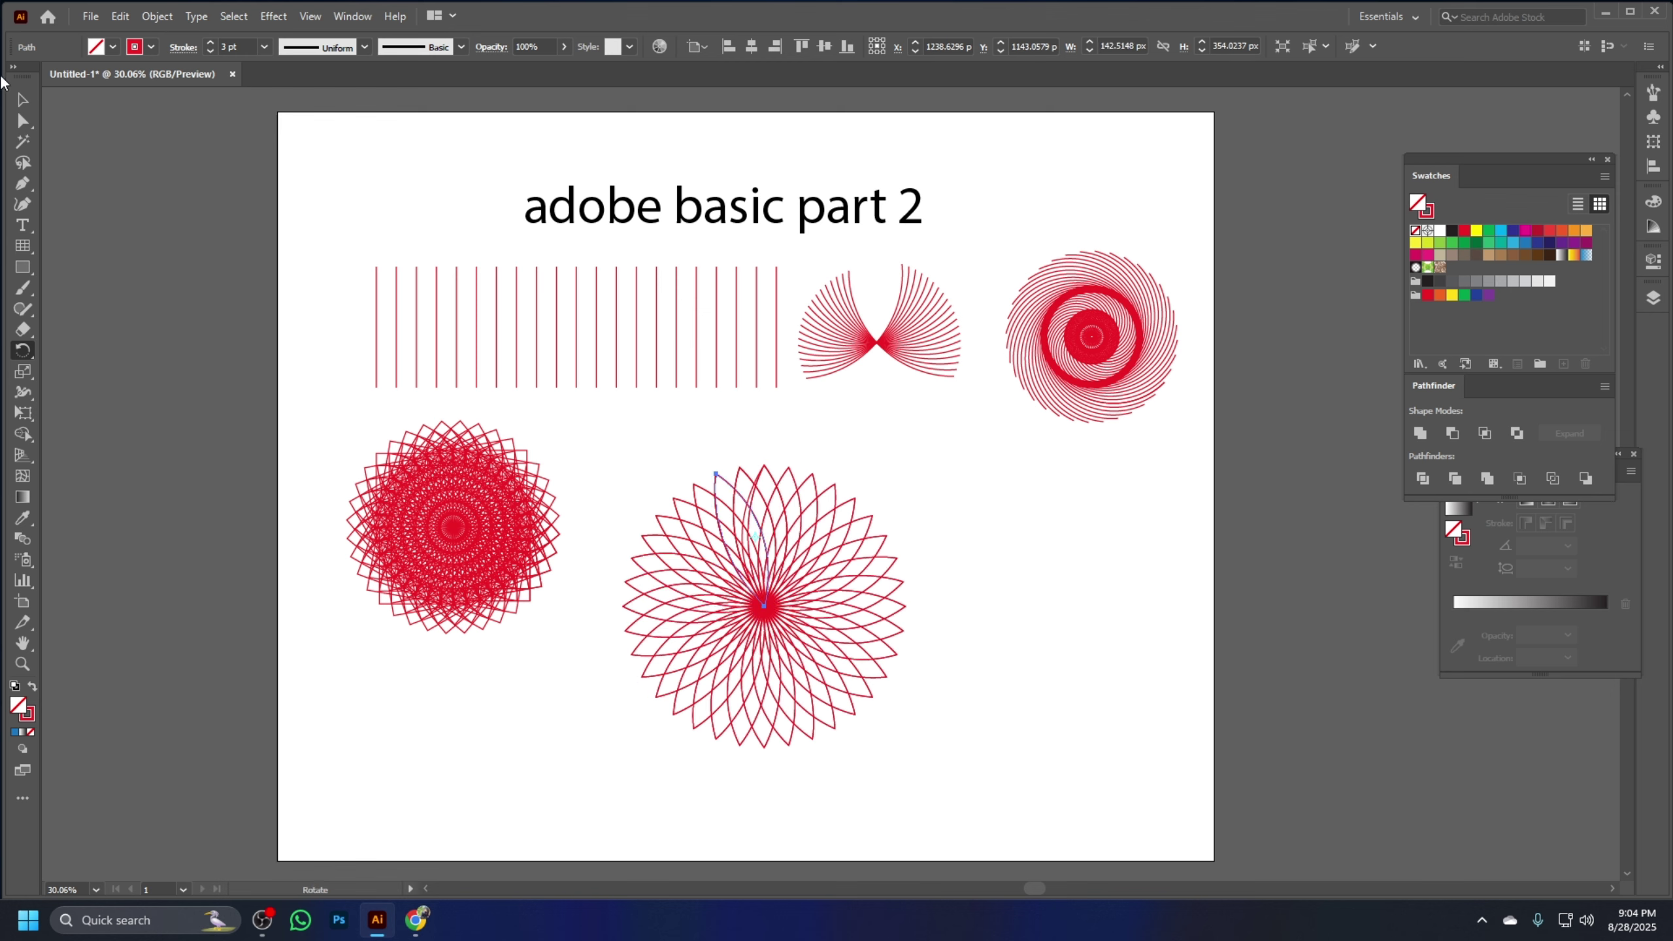
Scale the whole petal flower down to about 363 px wide and move it up beside the grid rosette
left_click(25, 100)
left_click(922, 731)
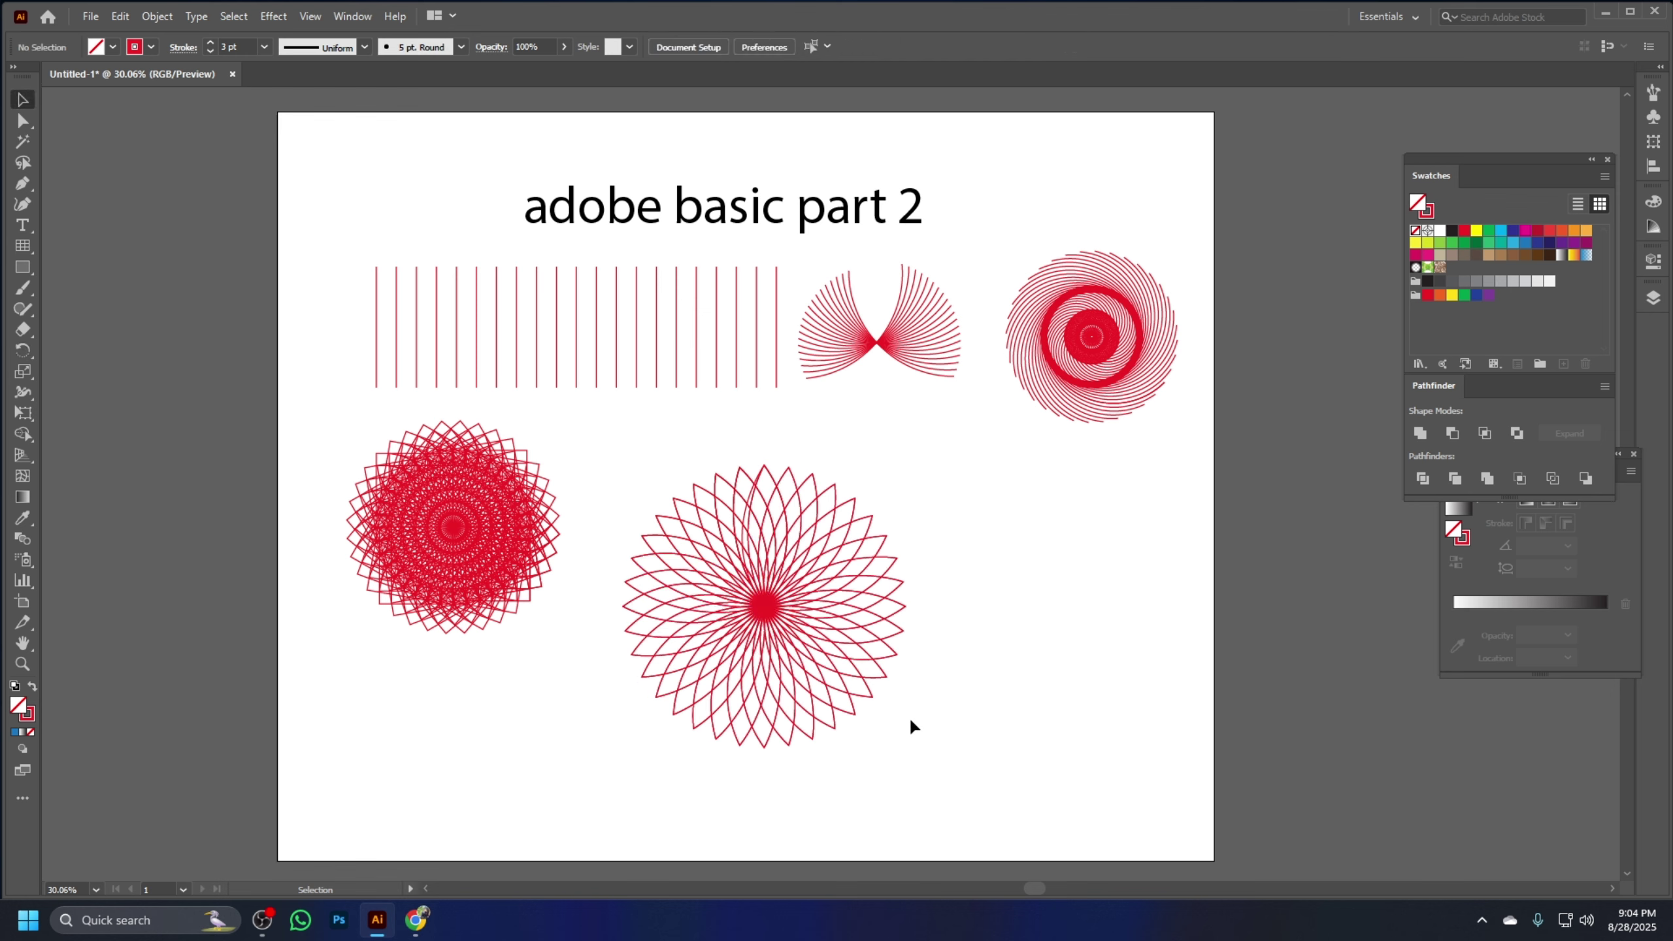
left_click_drag(992, 790, 652, 439)
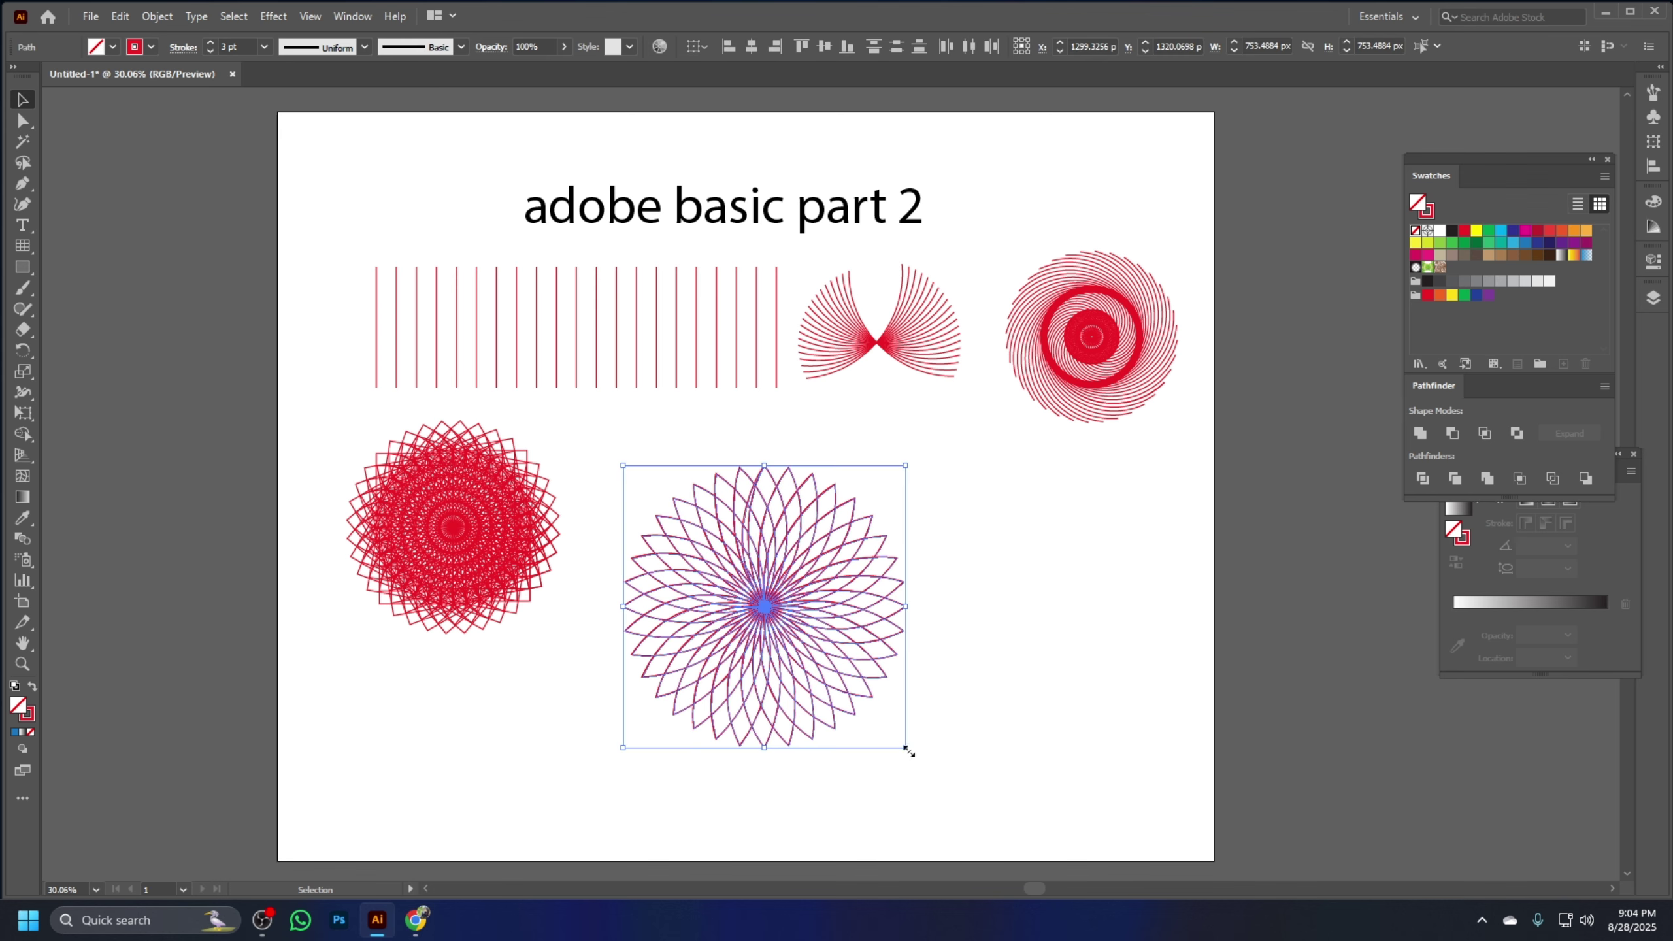
left_click_drag(908, 750, 832, 674)
left_click_drag(761, 612, 704, 538)
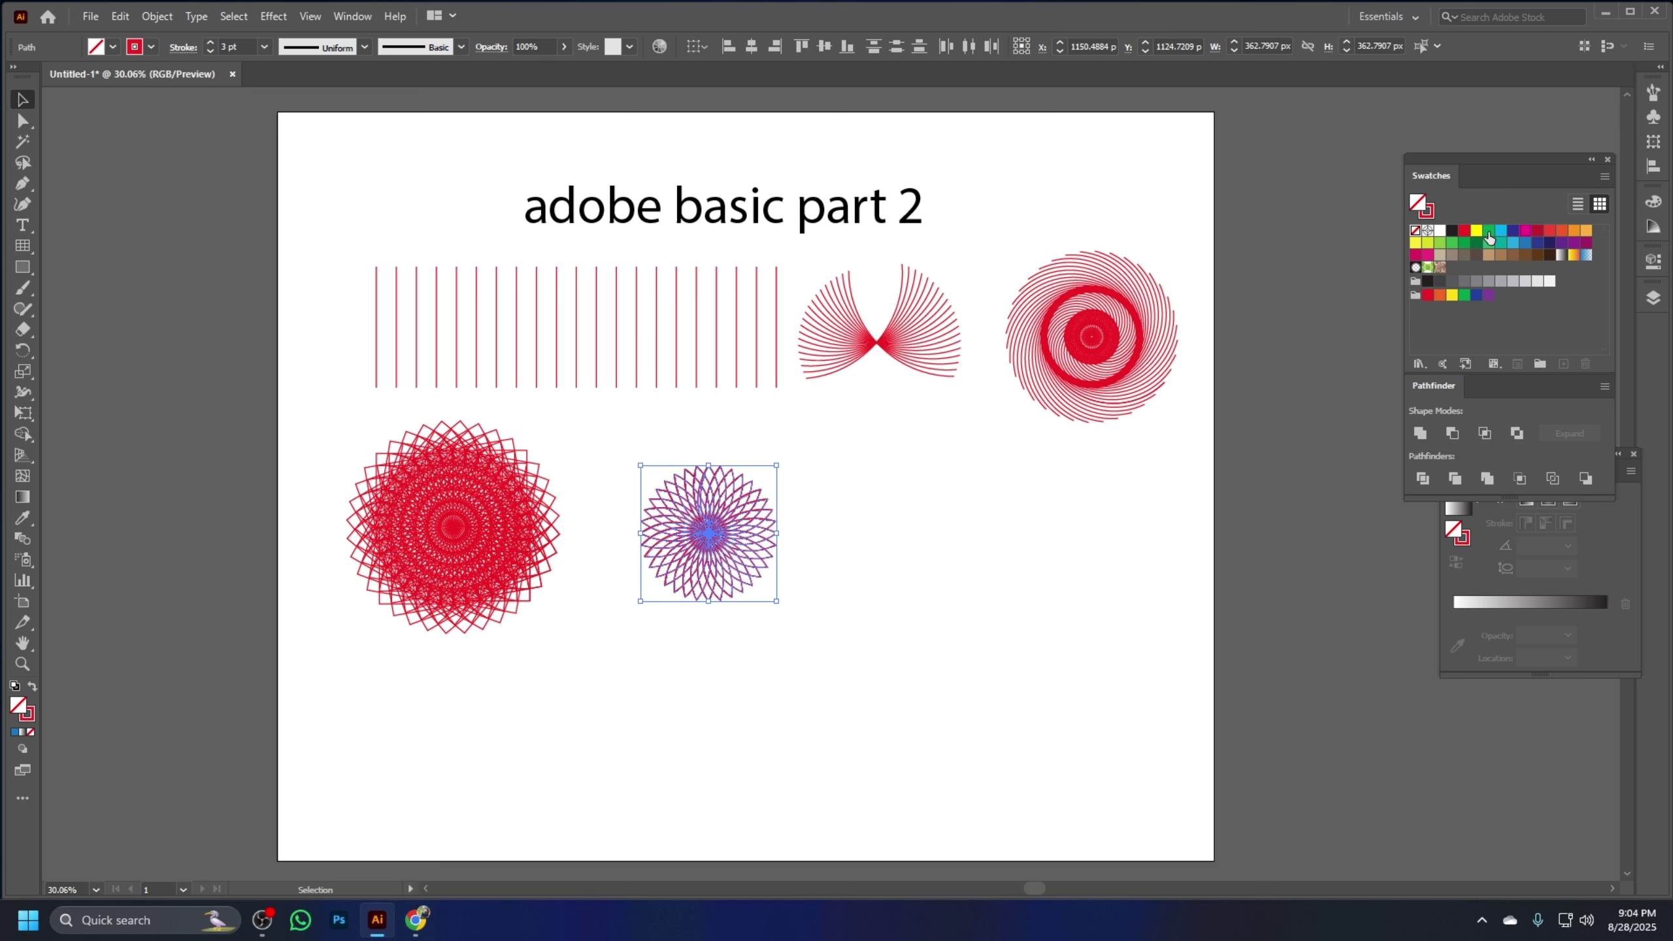
Try a blue fill and an orange fill on all the petals of the flower
left_click(1514, 232)
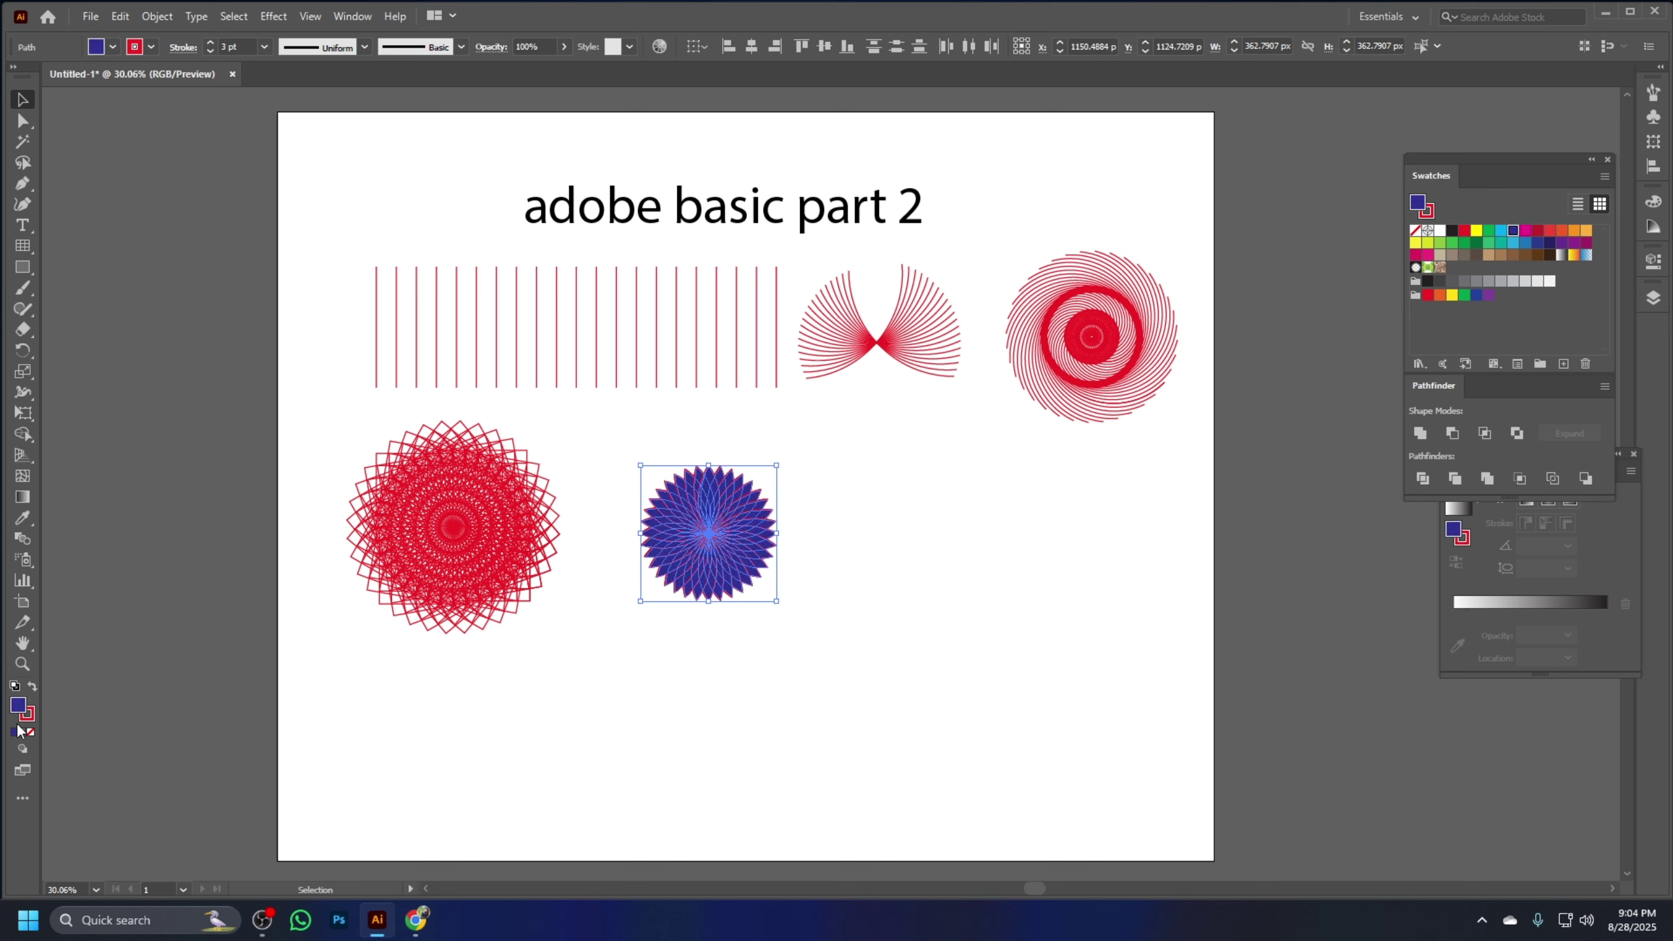
left_click(397, 701)
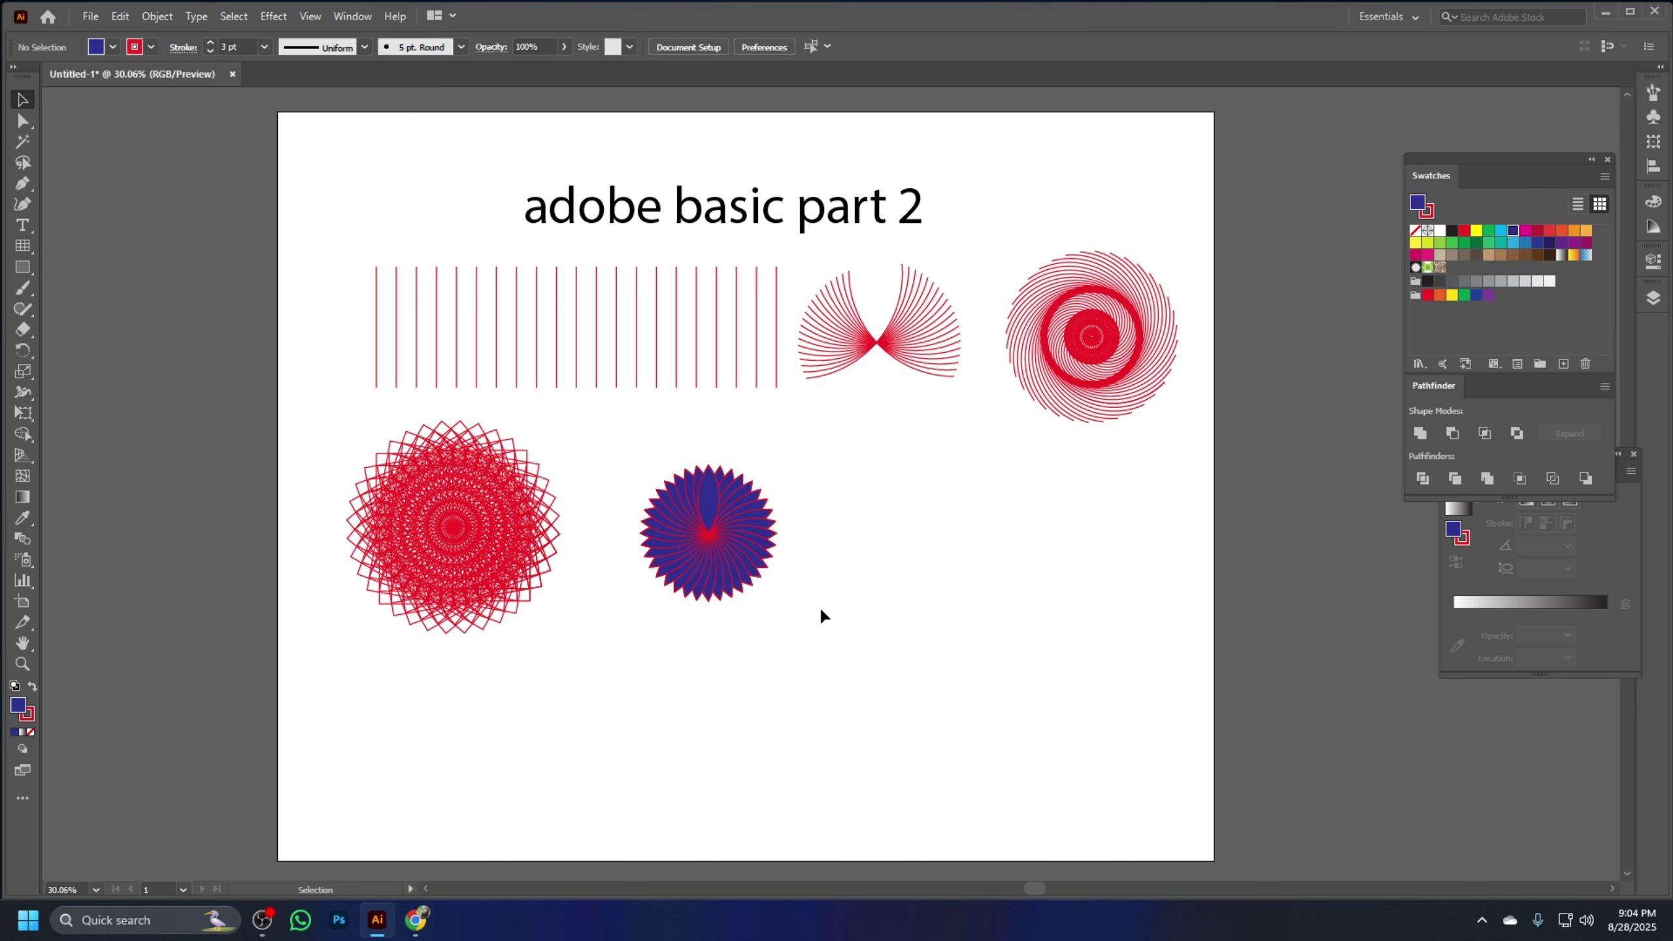
left_click_drag(822, 615, 636, 449)
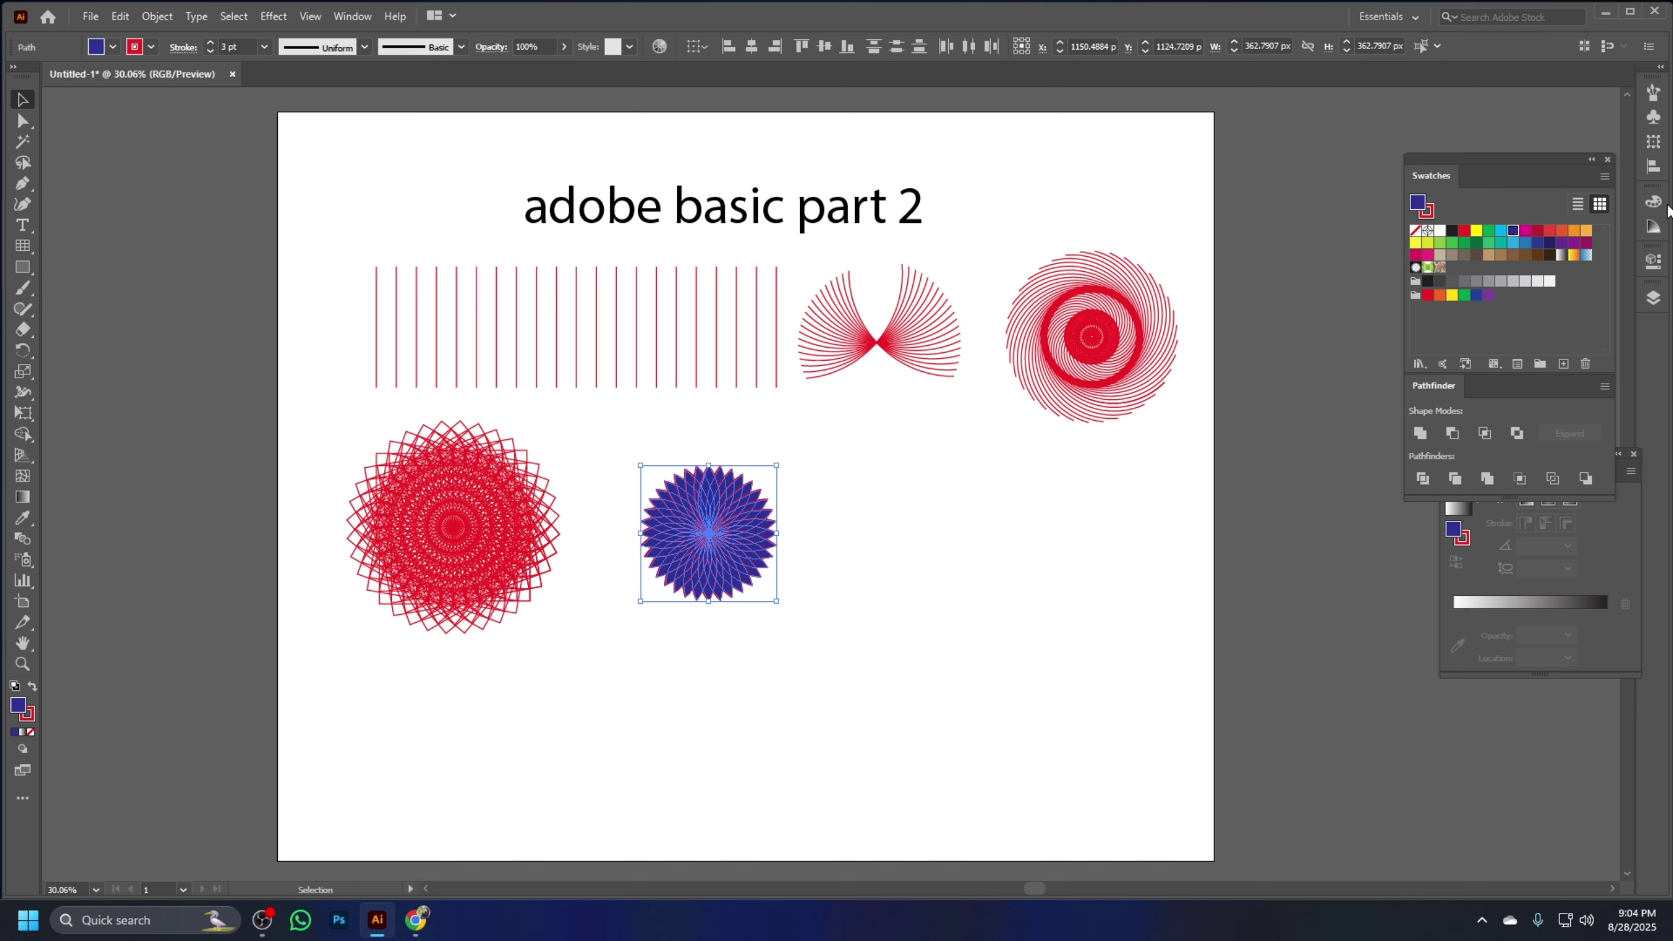
left_click(1588, 231)
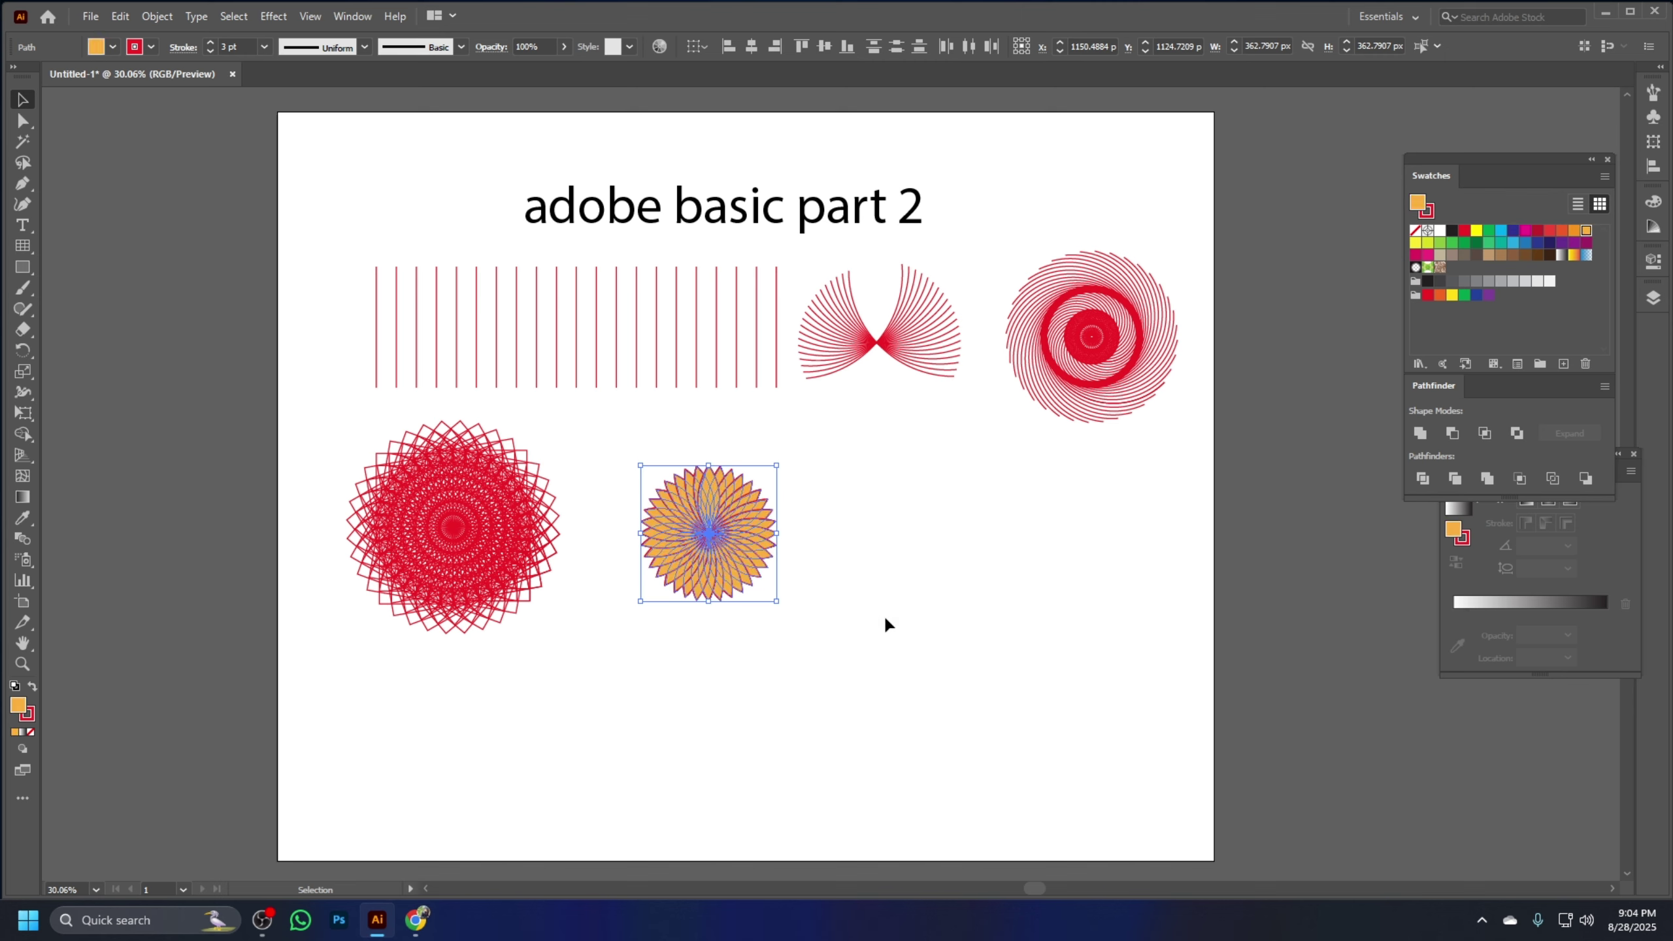
left_click(885, 615)
Fill all the petals of the flower with the dark navy blue swatch
left_click_drag(822, 679, 688, 510)
left_click(1552, 243)
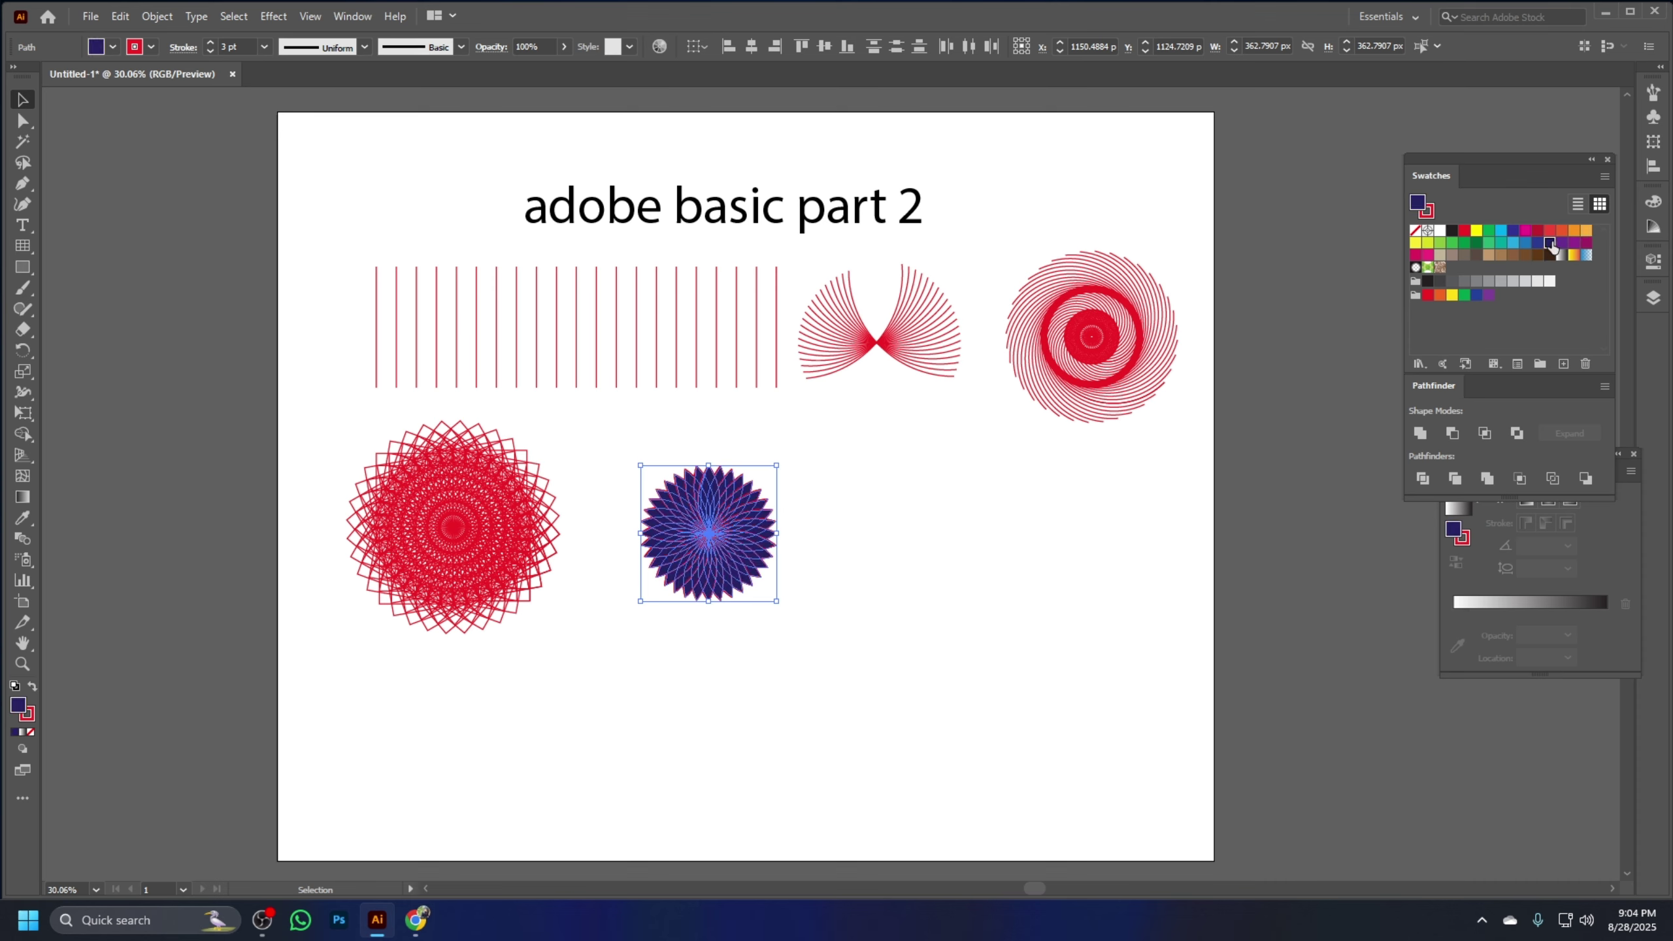
left_click(834, 678)
Move the whole navy flower slightly down and to the left, leaving it deselected
left_click_drag(803, 663, 677, 434)
left_click(913, 545)
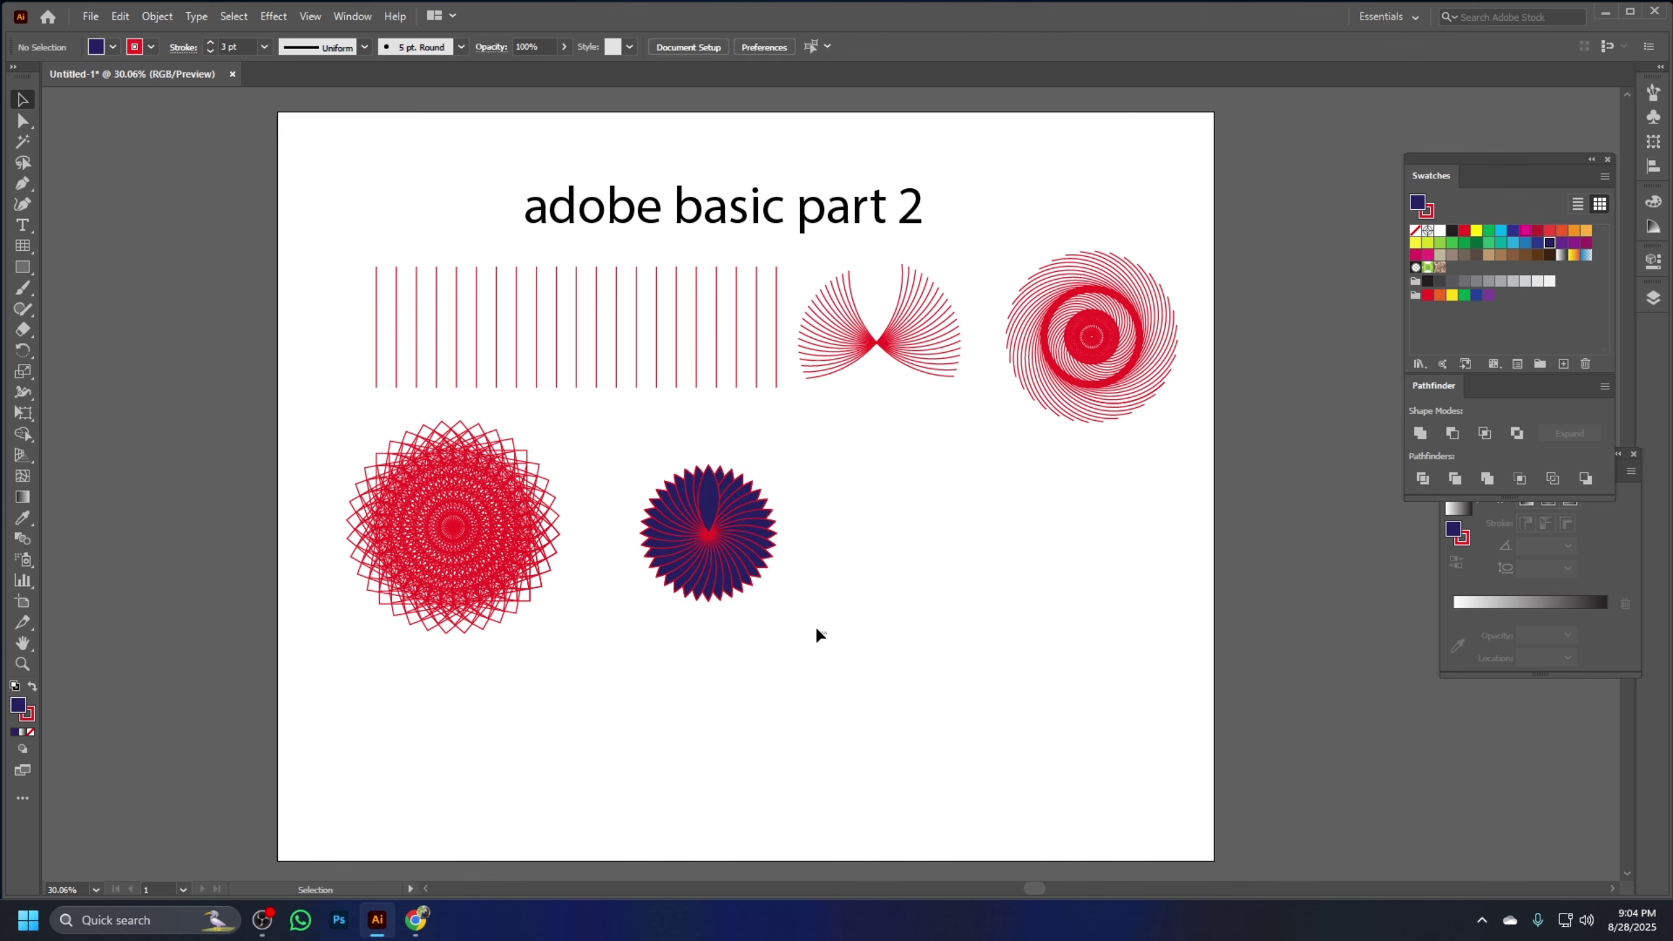
left_click_drag(827, 634, 654, 479)
left_click(889, 595)
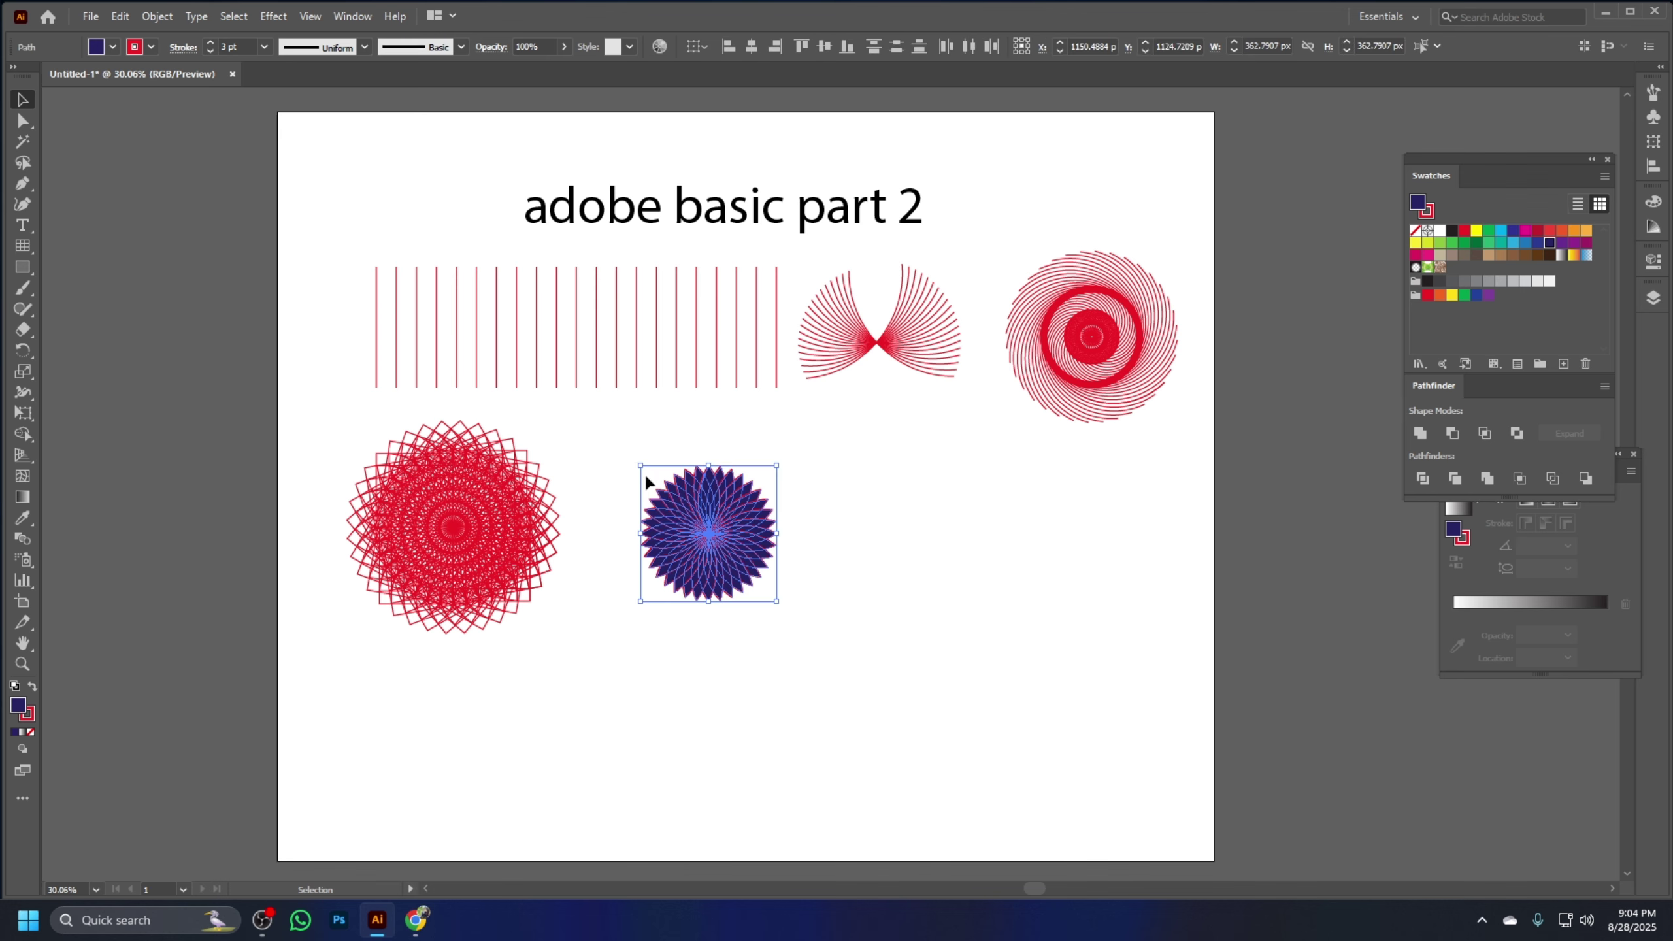
left_click_drag(708, 531, 703, 541)
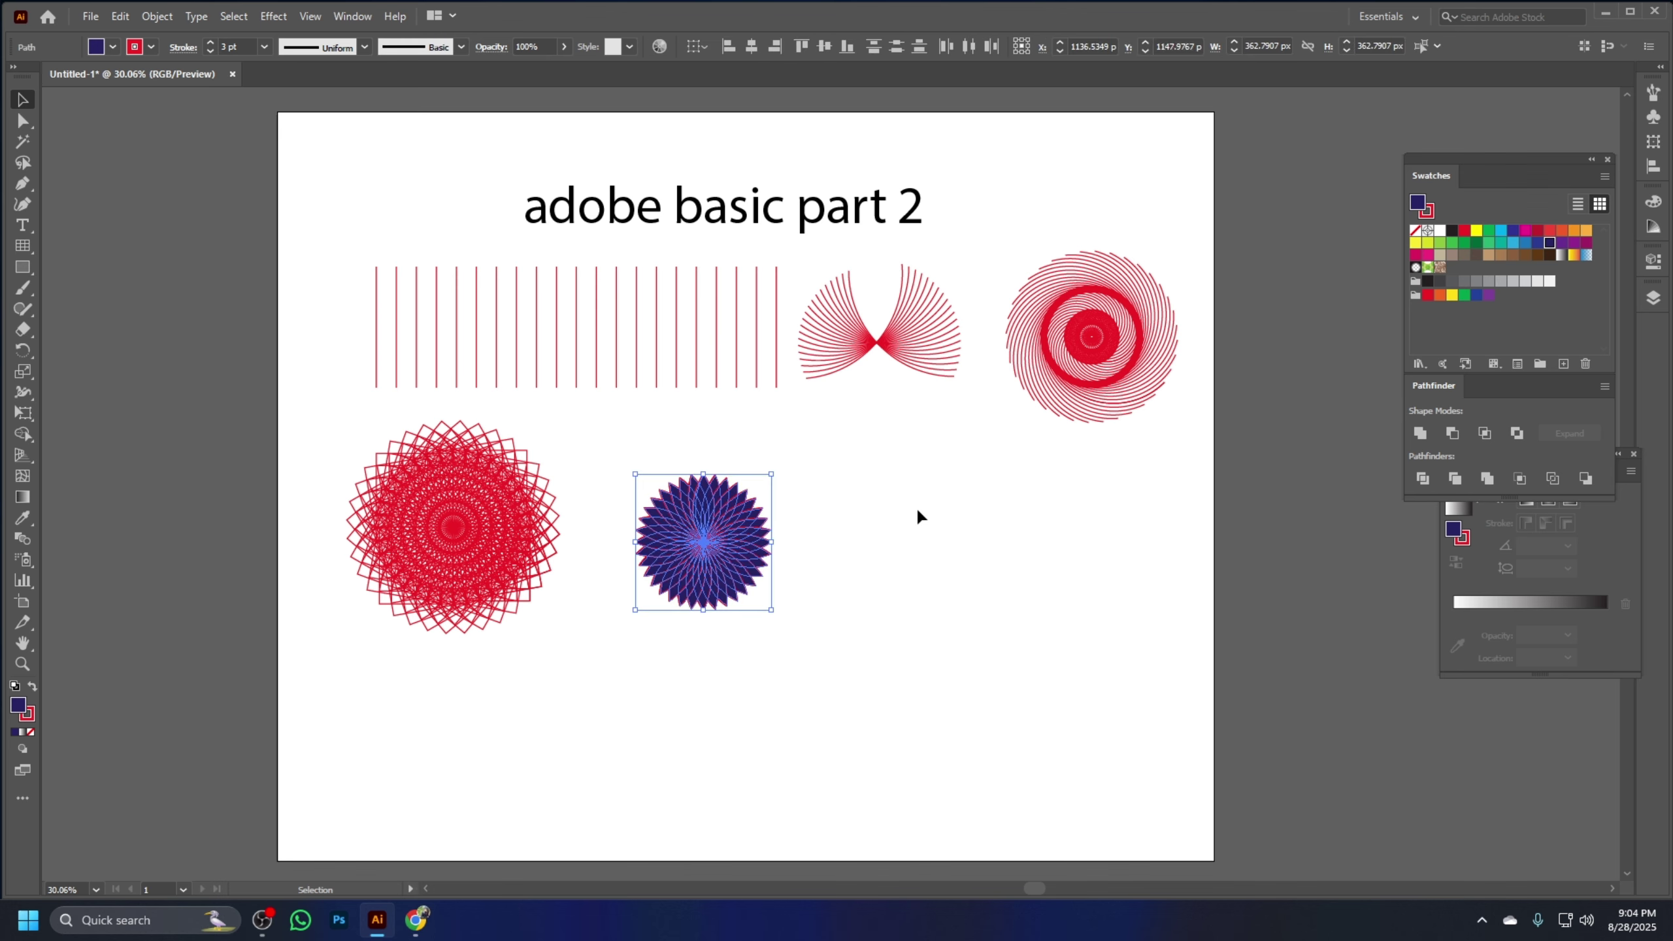
left_click(870, 506)
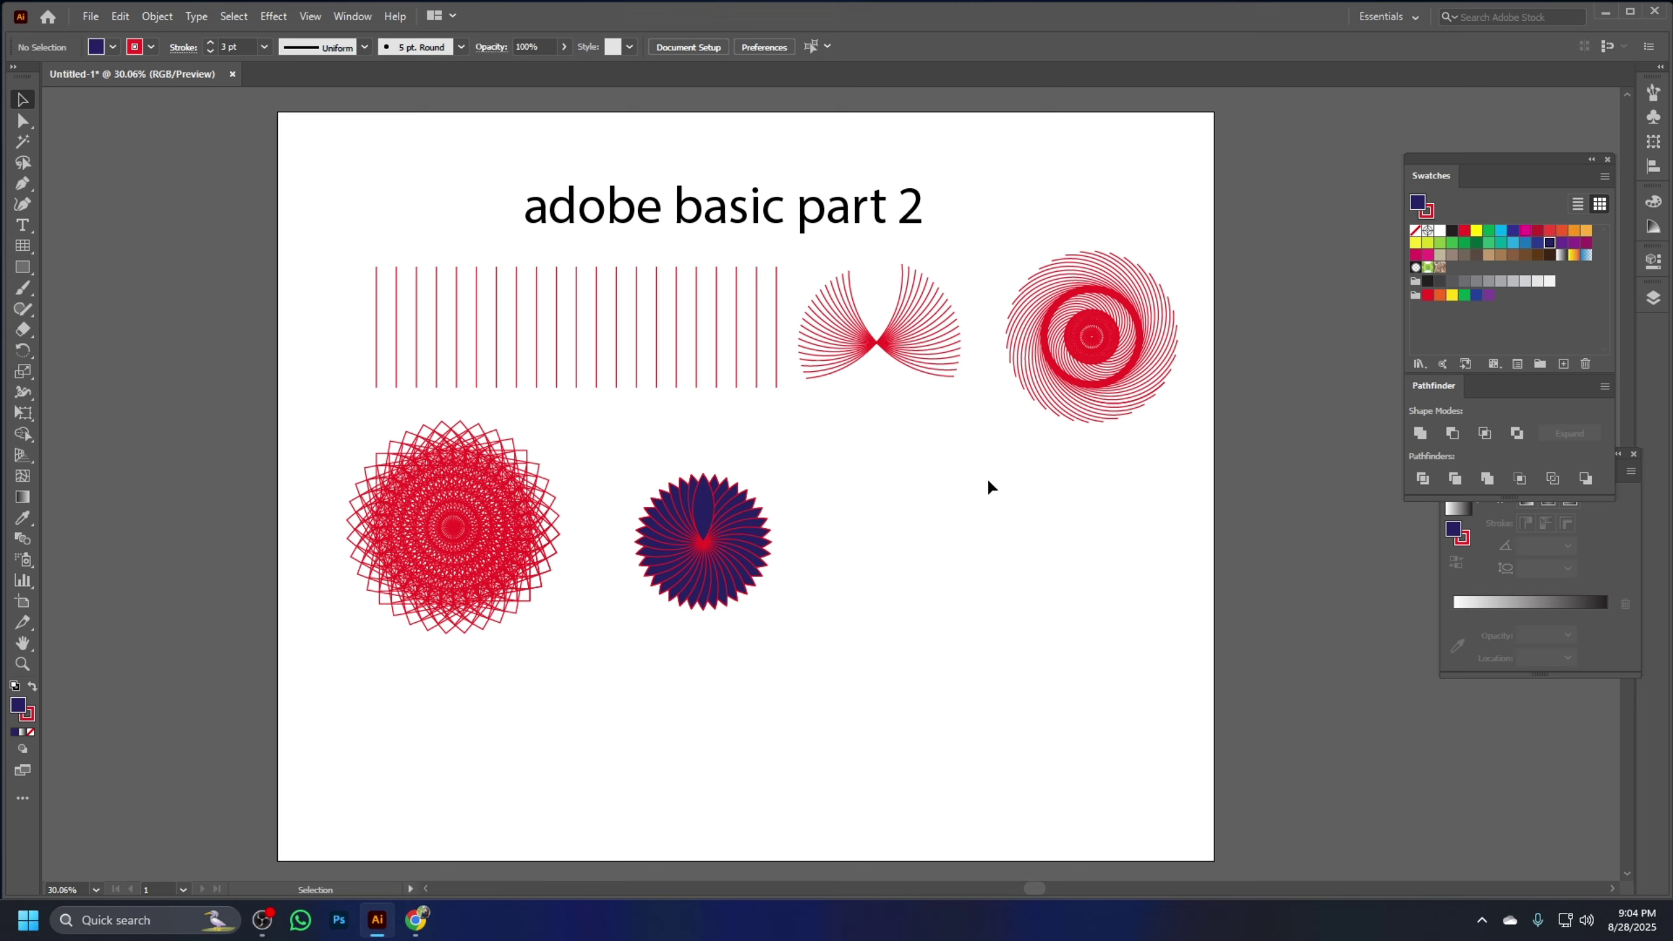
left_click_drag(922, 670, 384, 422)
left_click_drag(1121, 535, 366, 218)
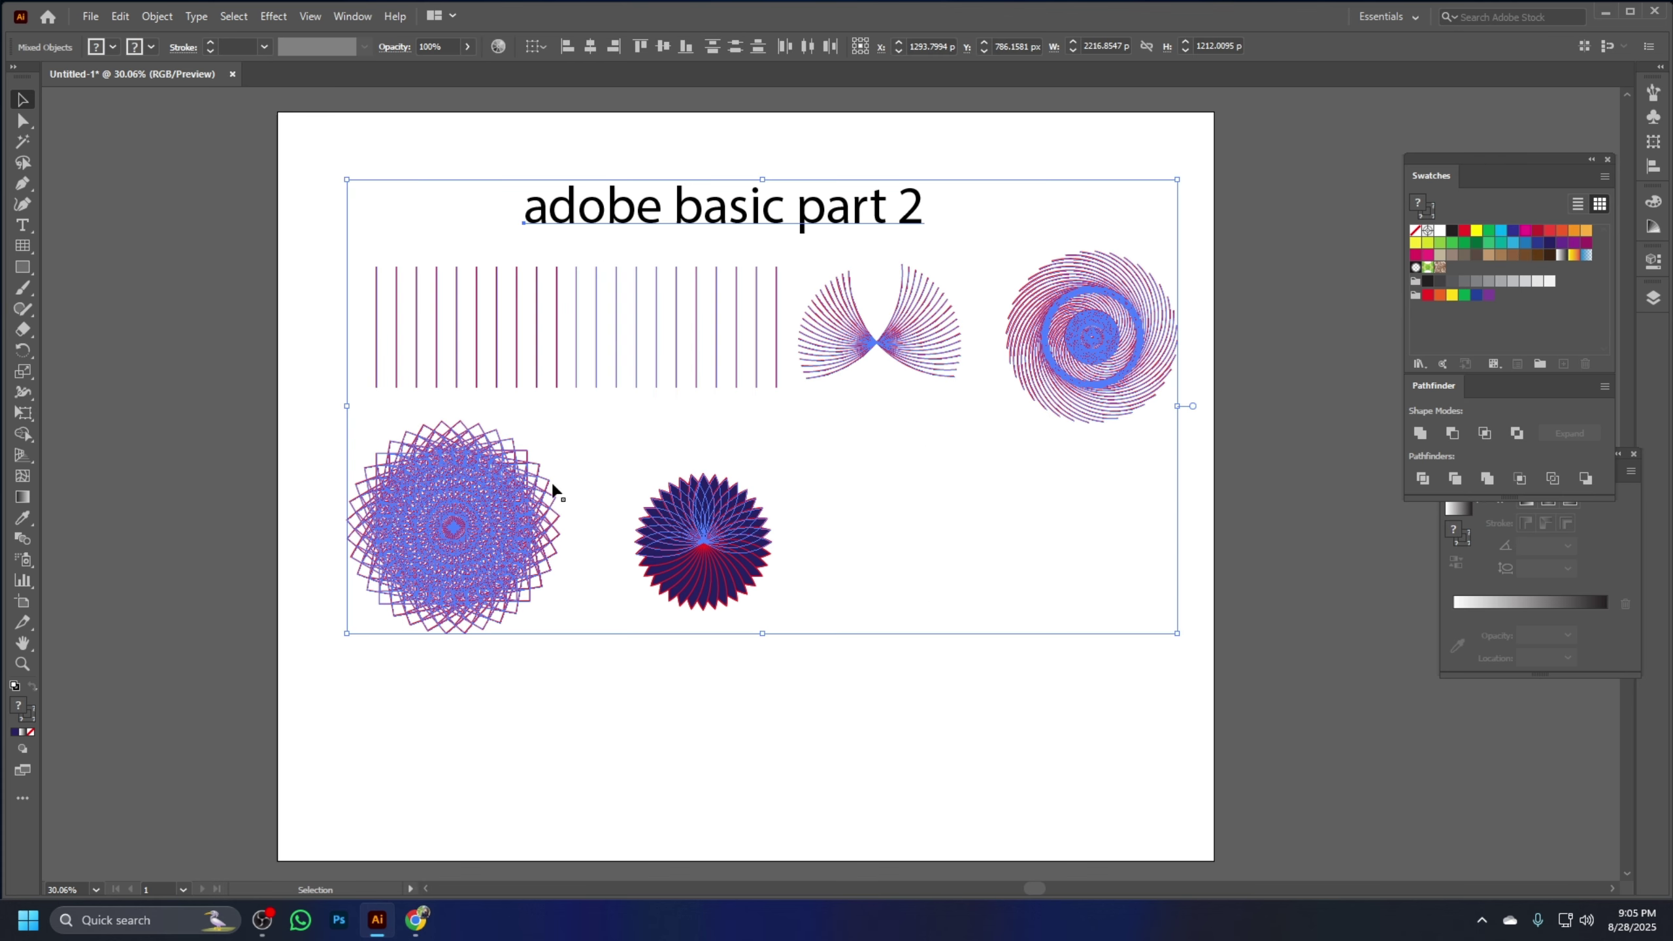
left_click(991, 717)
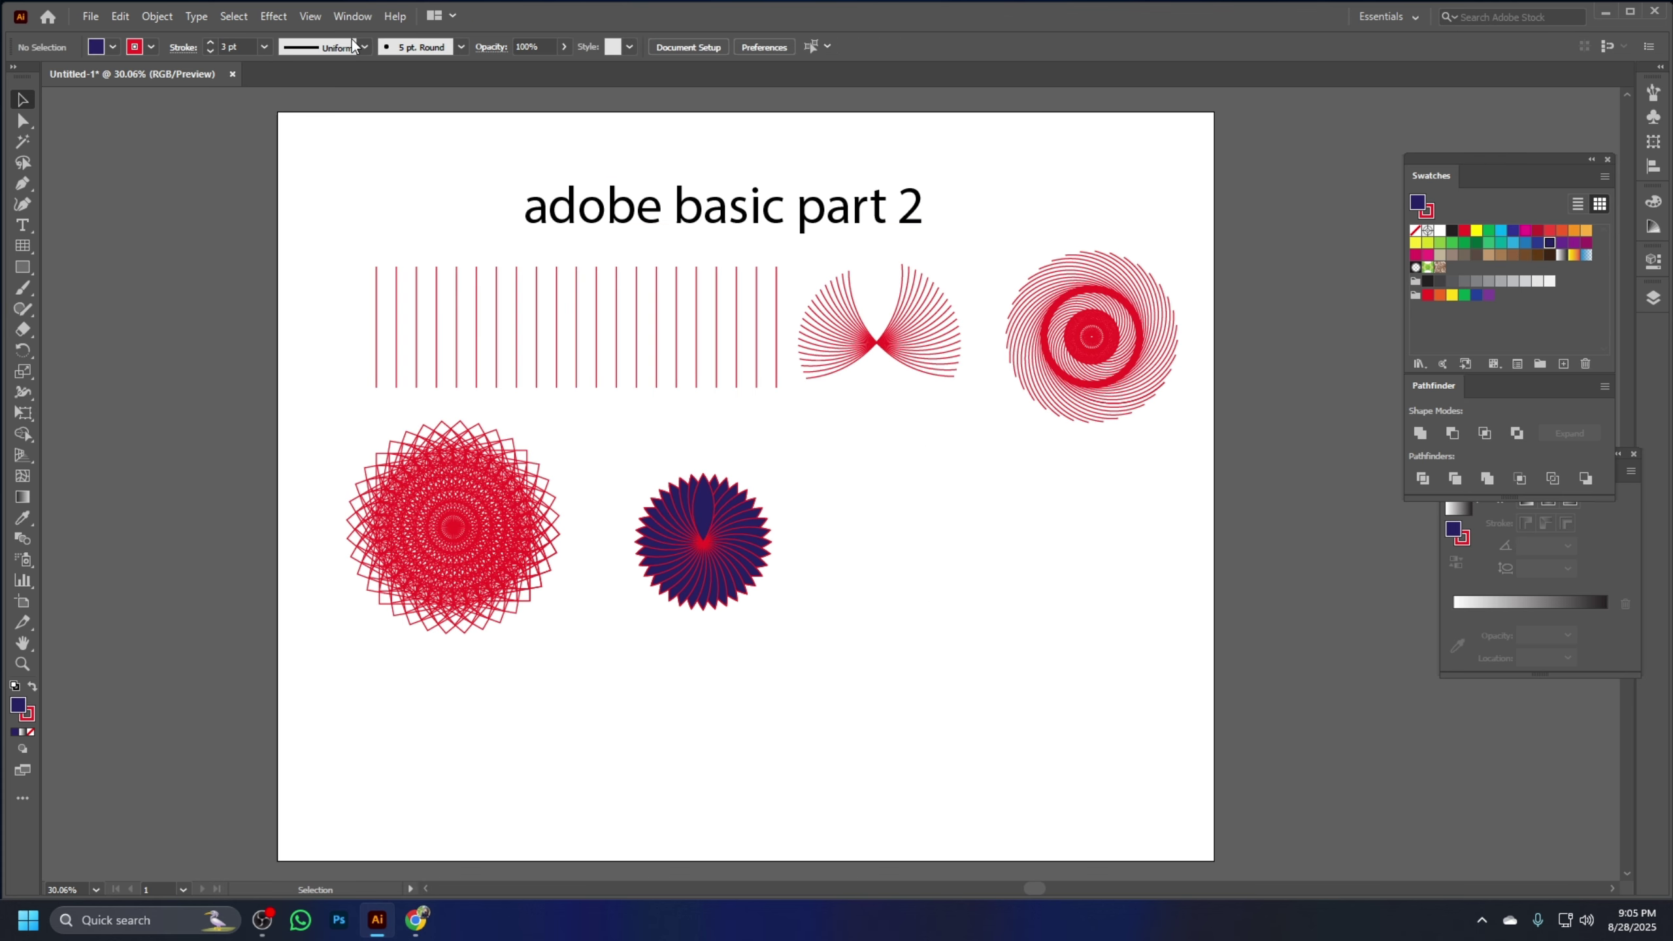
Draw an upright rectangle about 160 by 330 px to the right of the navy flower
left_click(21, 268)
left_click_drag(929, 502, 989, 625)
left_click(21, 100)
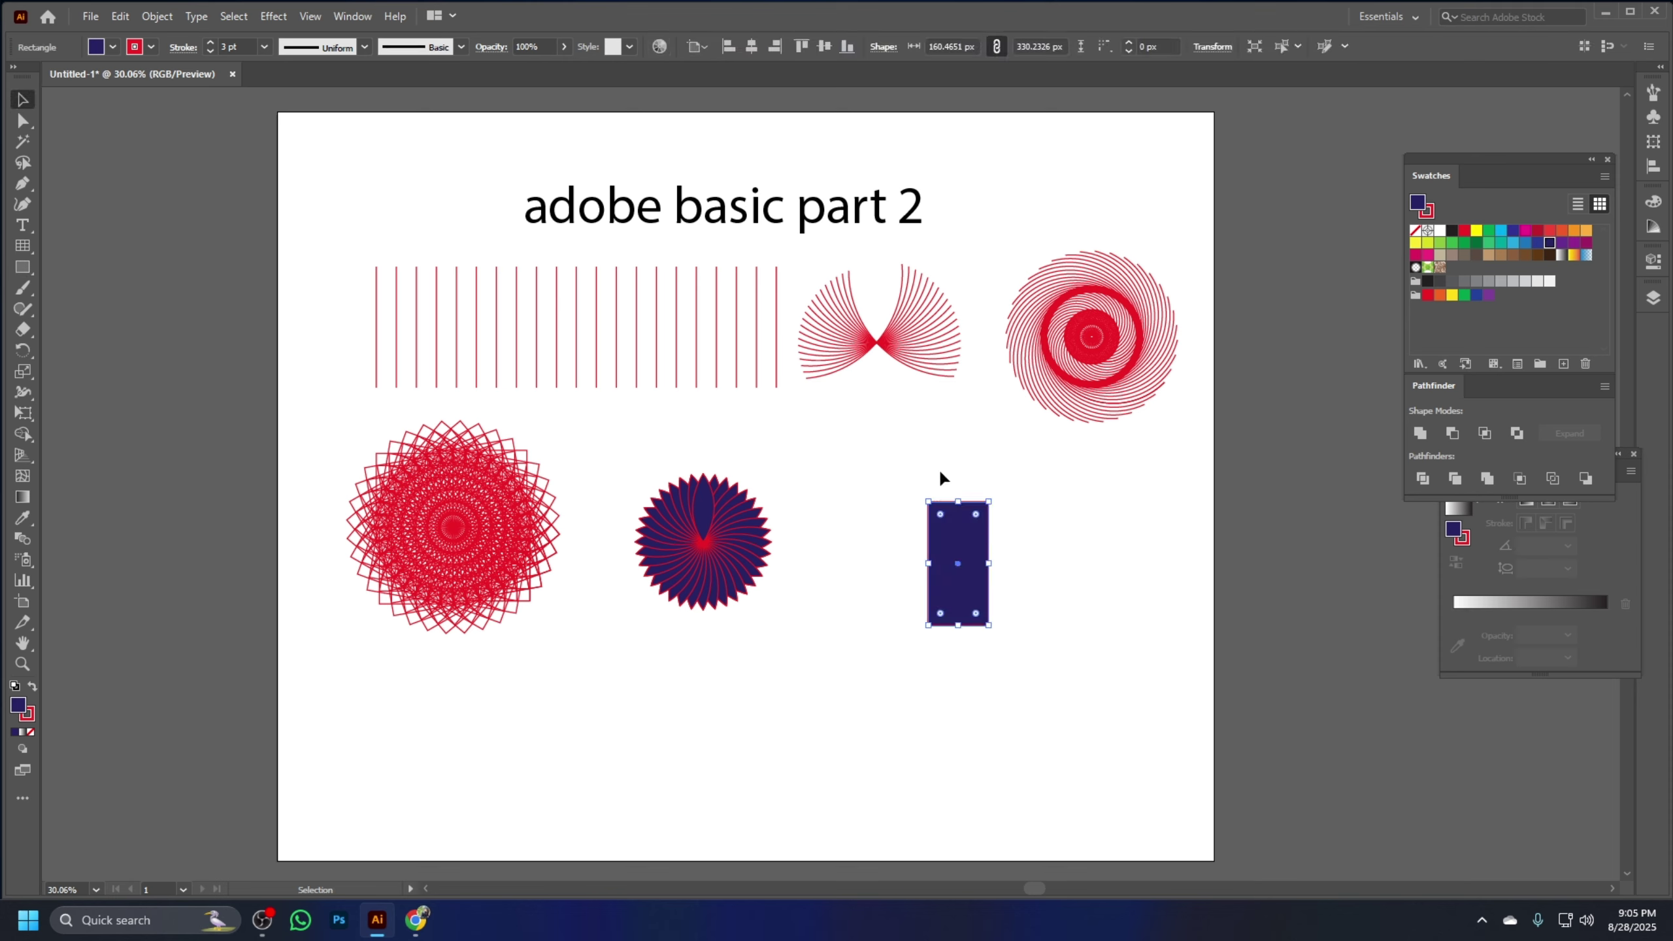
Duplicate the upright rectangle beside itself and lengthen both rectangles downward to about 462 px tall
left_click_drag(957, 563, 1030, 559)
left_click(911, 469)
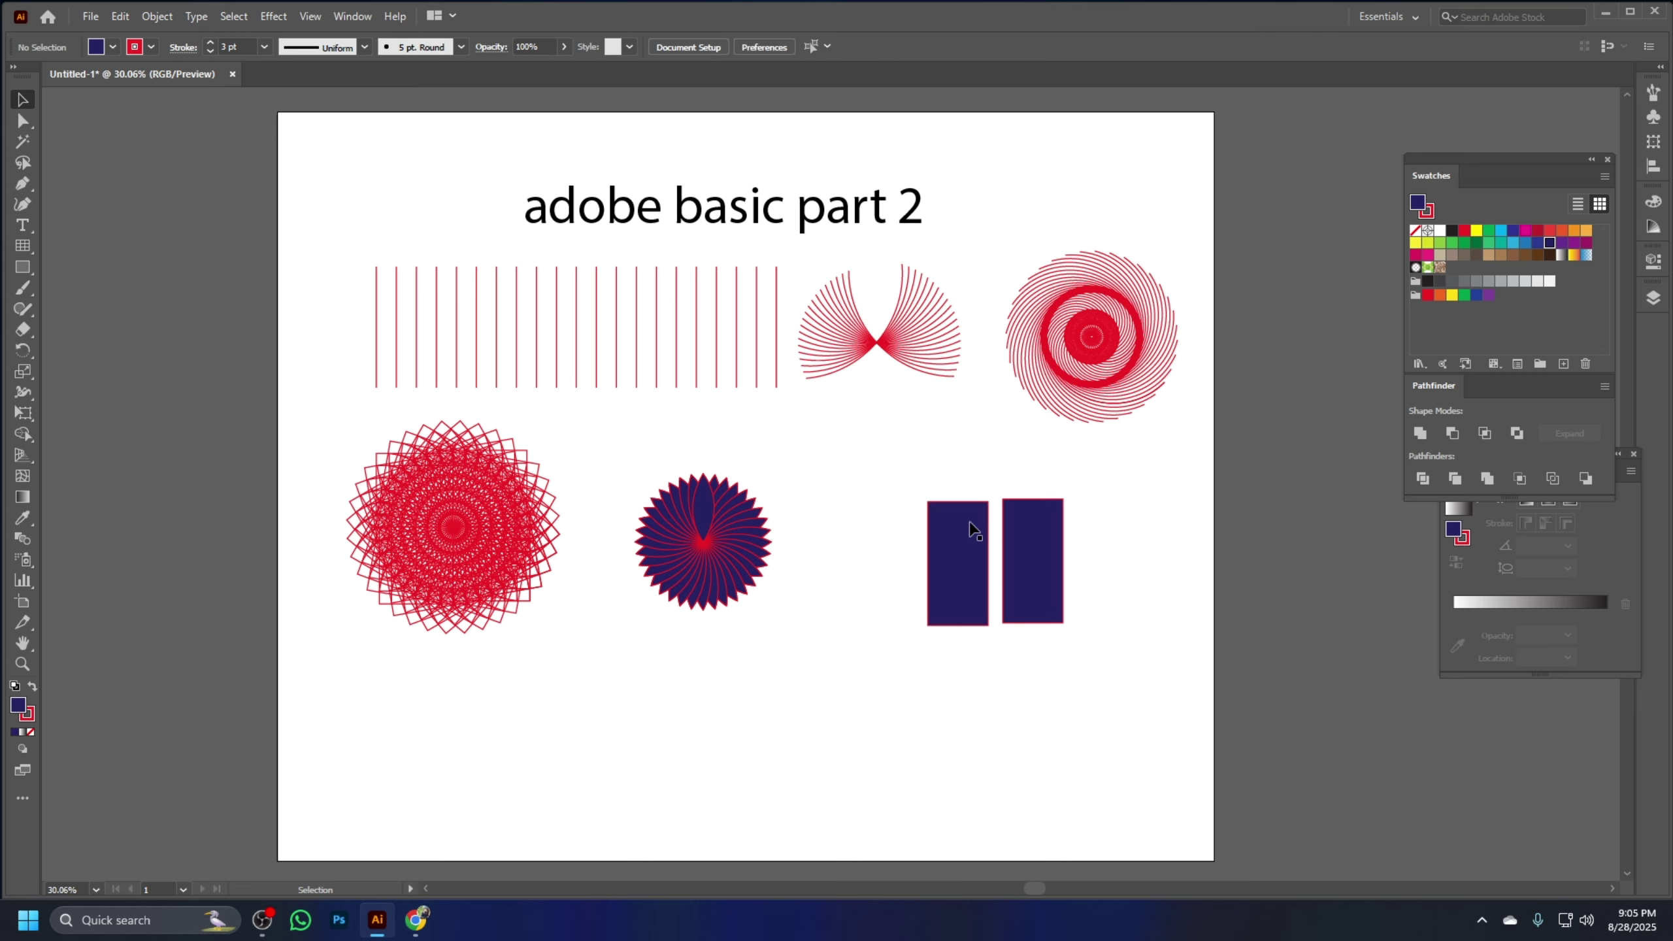
left_click(1024, 577)
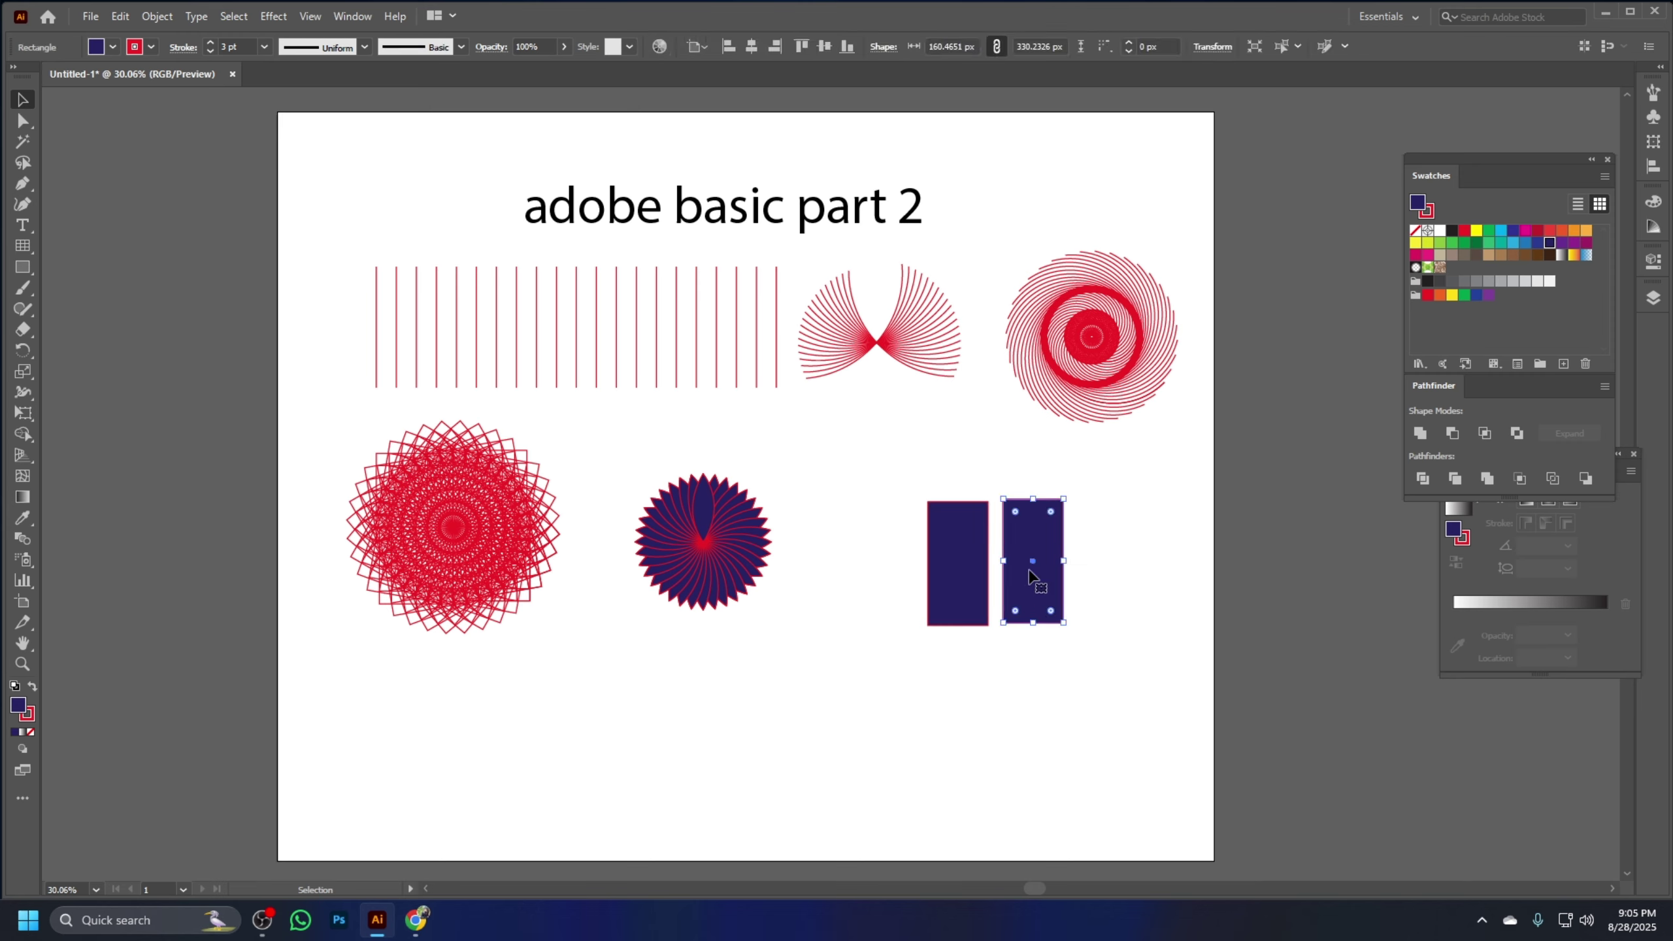
mouse_move(1030, 673)
left_mouse_down()
mouse_move(961, 613)
mouse_move(1000, 681)
left_mouse_up()
left_click(1198, 665)
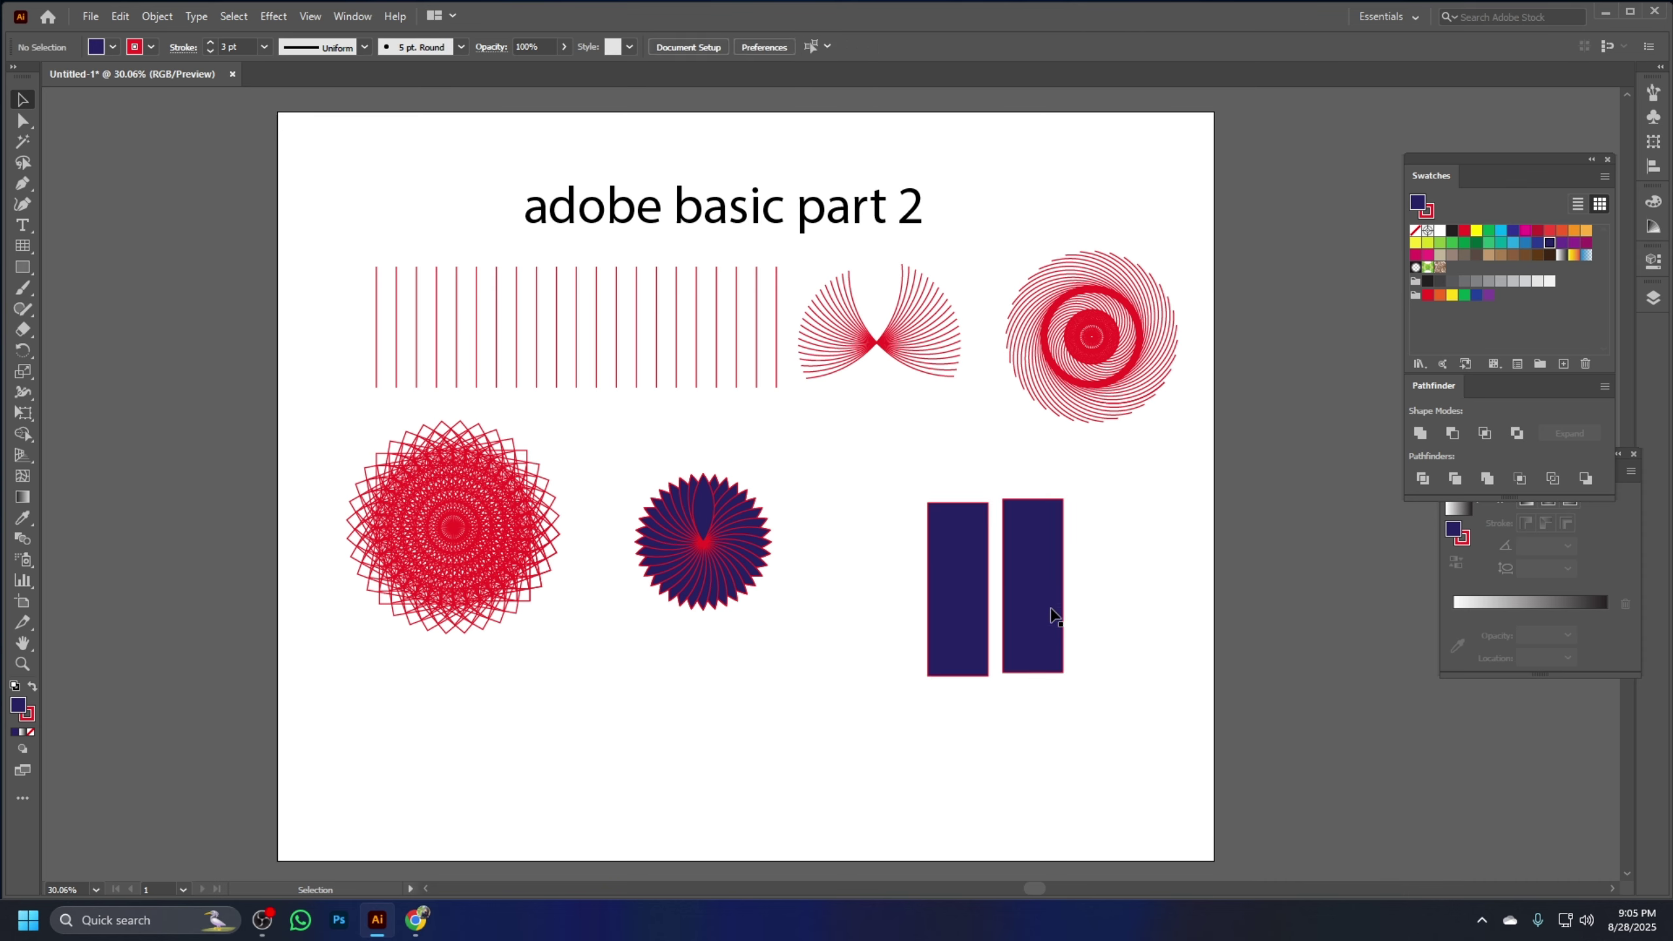
Move the two rectangles over each other and rotate them in opposite directions to form a cross
left_click_drag(1032, 587, 1081, 581)
left_click_drag(1113, 489, 1065, 557)
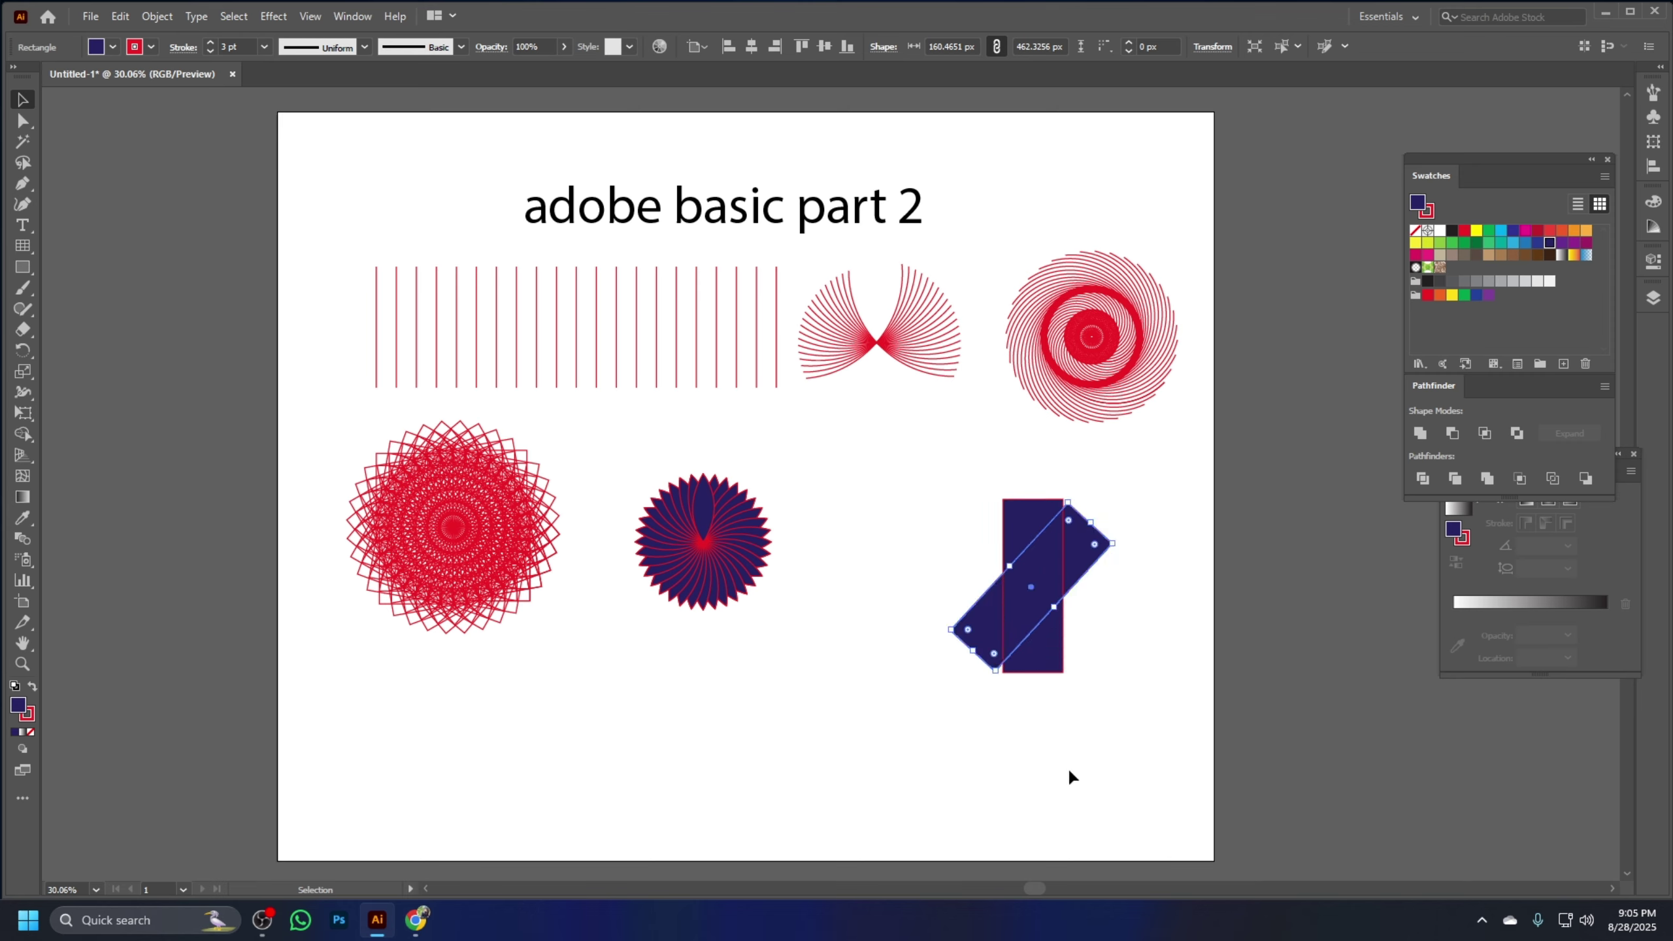
left_click(1051, 668)
left_click_drag(1065, 680, 1160, 693)
left_click_drag(1057, 648, 1072, 663)
left_click(1134, 589)
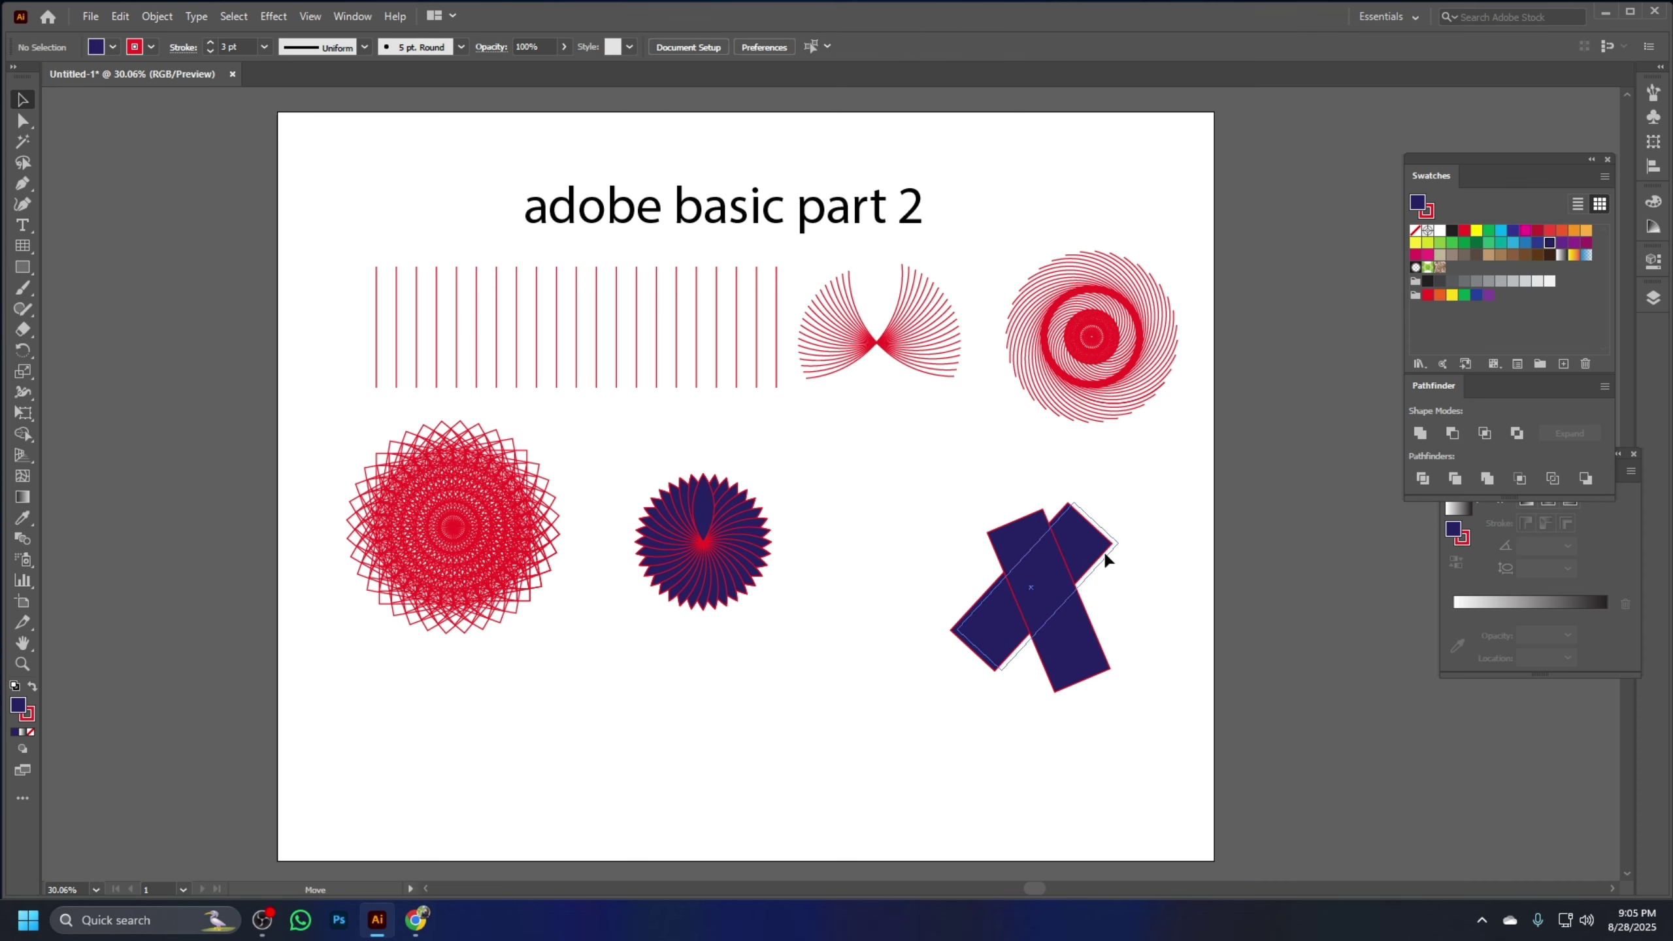
Select both crossed rectangles and align their centers vertically and horizontally
left_click_drag(1106, 553, 1110, 553)
left_click(1165, 616)
left_click_drag(1172, 742, 1017, 505)
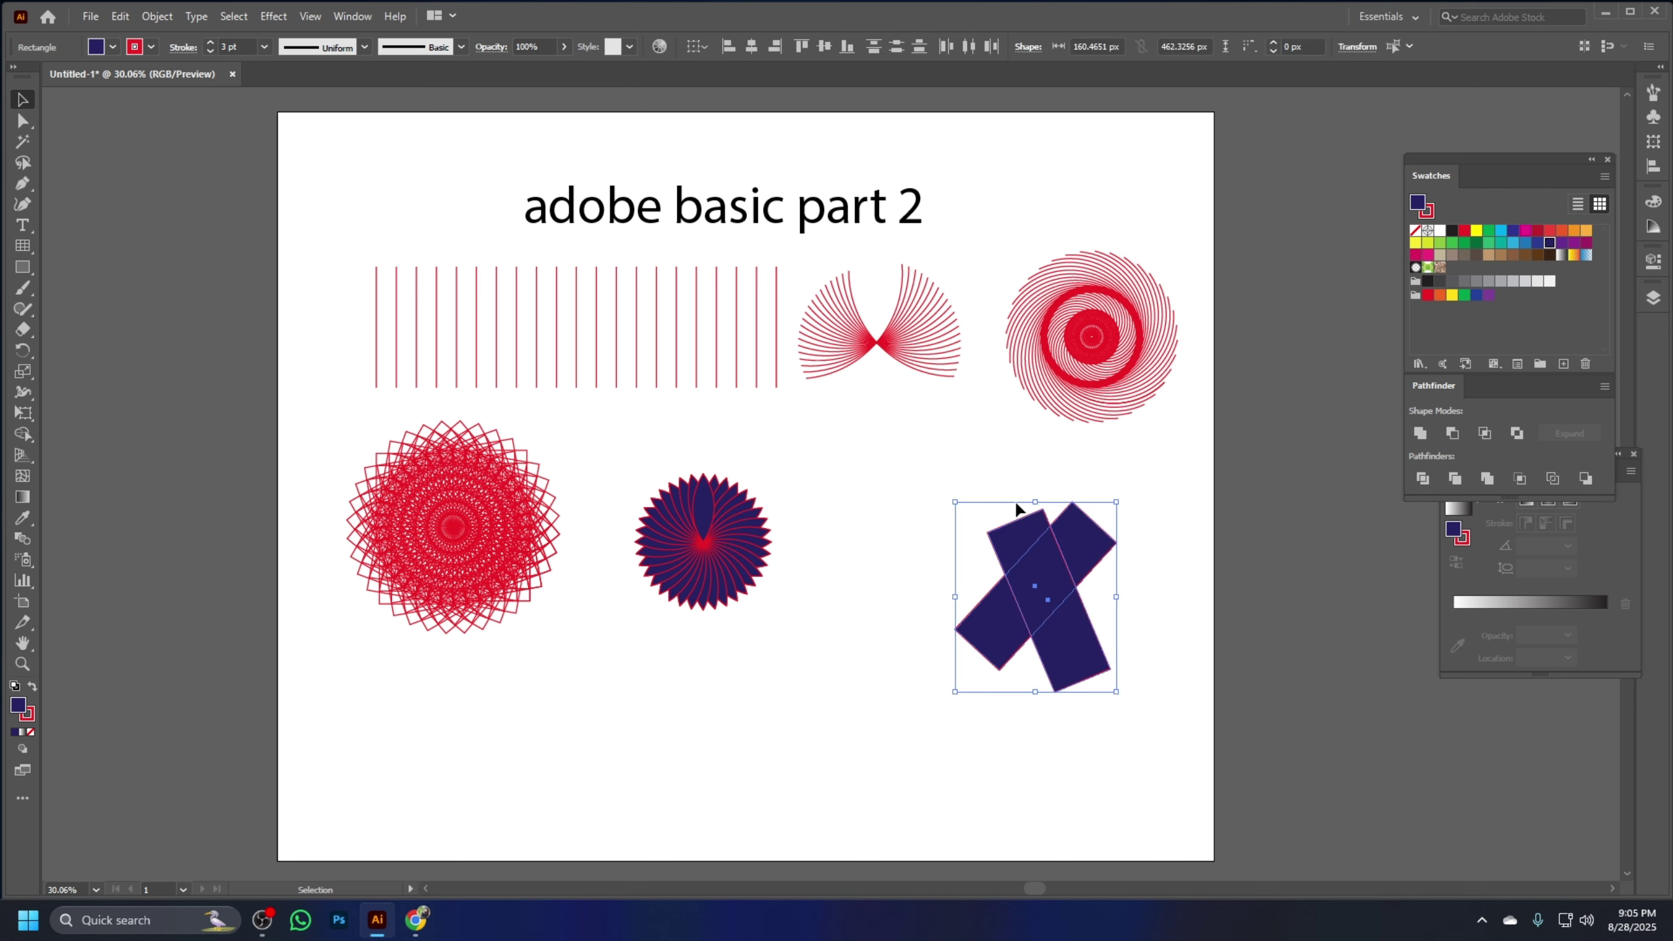
left_click(824, 46)
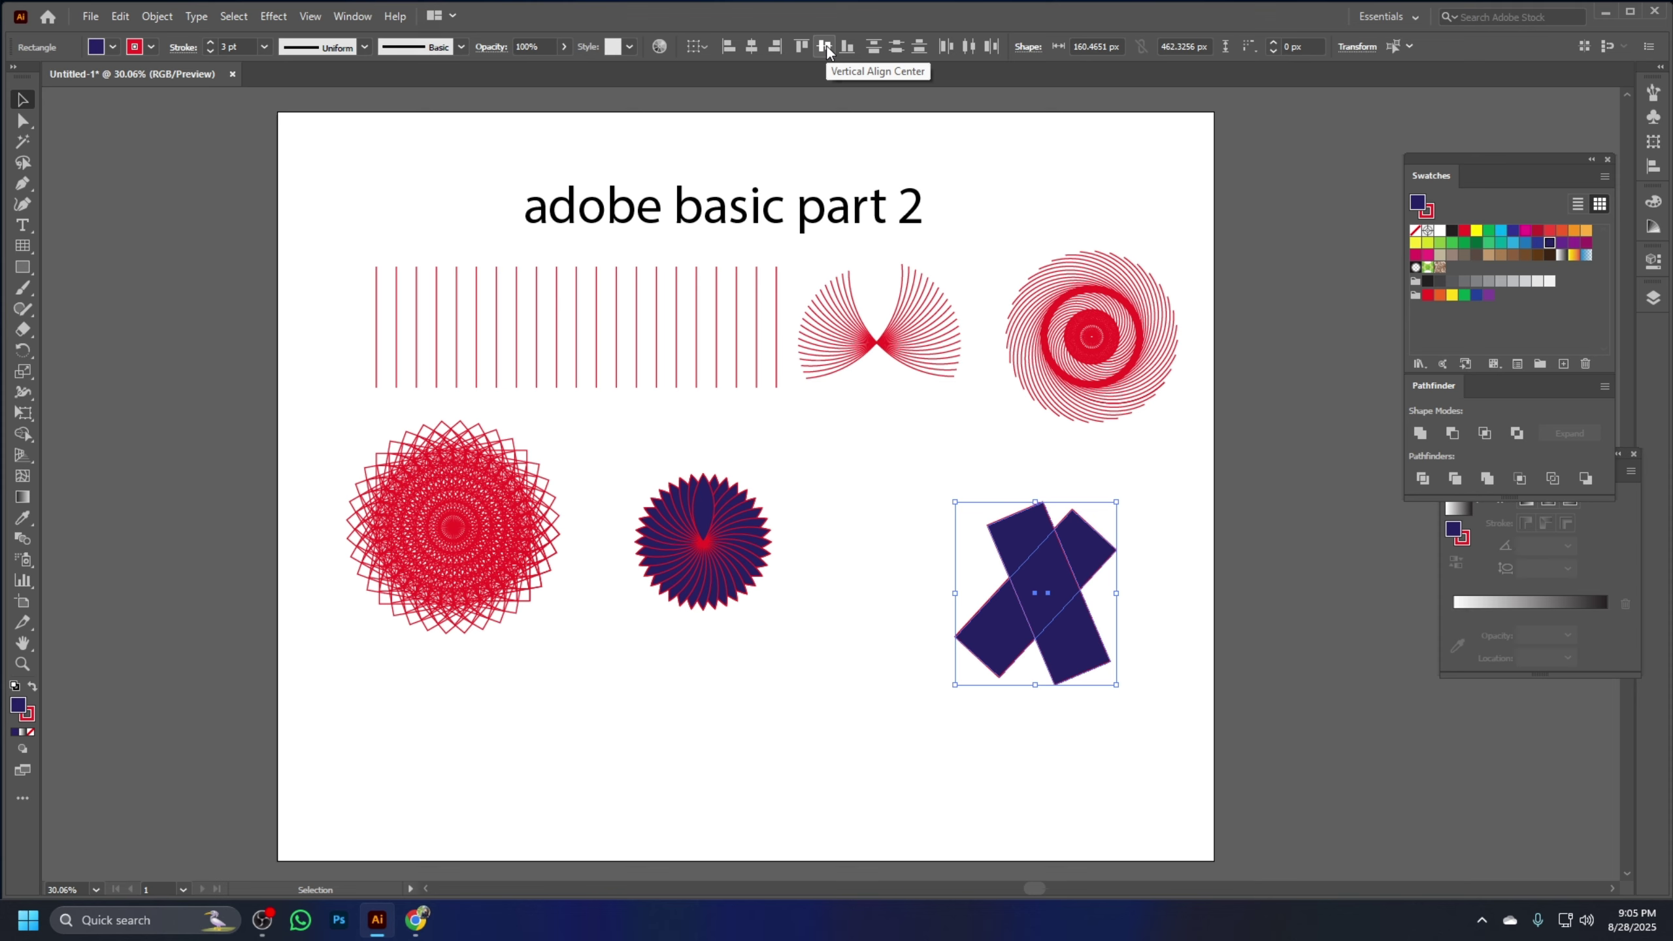
left_click(751, 47)
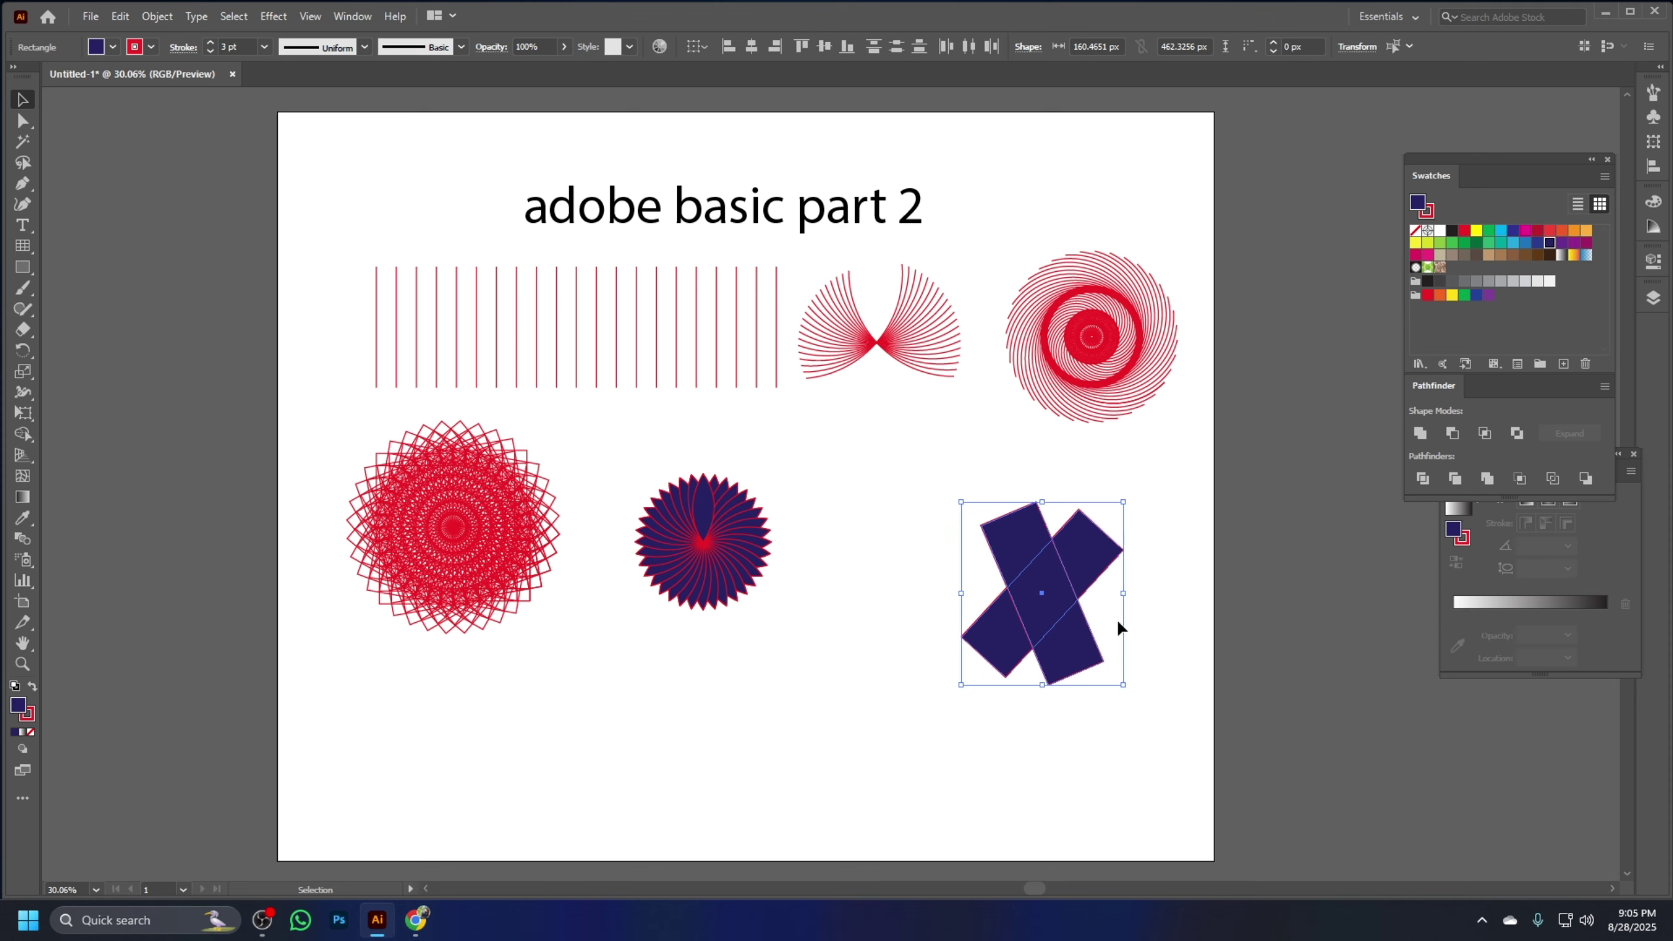
Adjust the rotation of the crossed rectangles into a symmetrical X and select both
left_click(1171, 678)
left_click_drag(1157, 734, 989, 501)
left_click(1137, 679)
left_click_drag(1131, 733, 976, 600)
left_click_drag(1131, 692, 986, 528)
key("ctrl+z")
left_click(1172, 696)
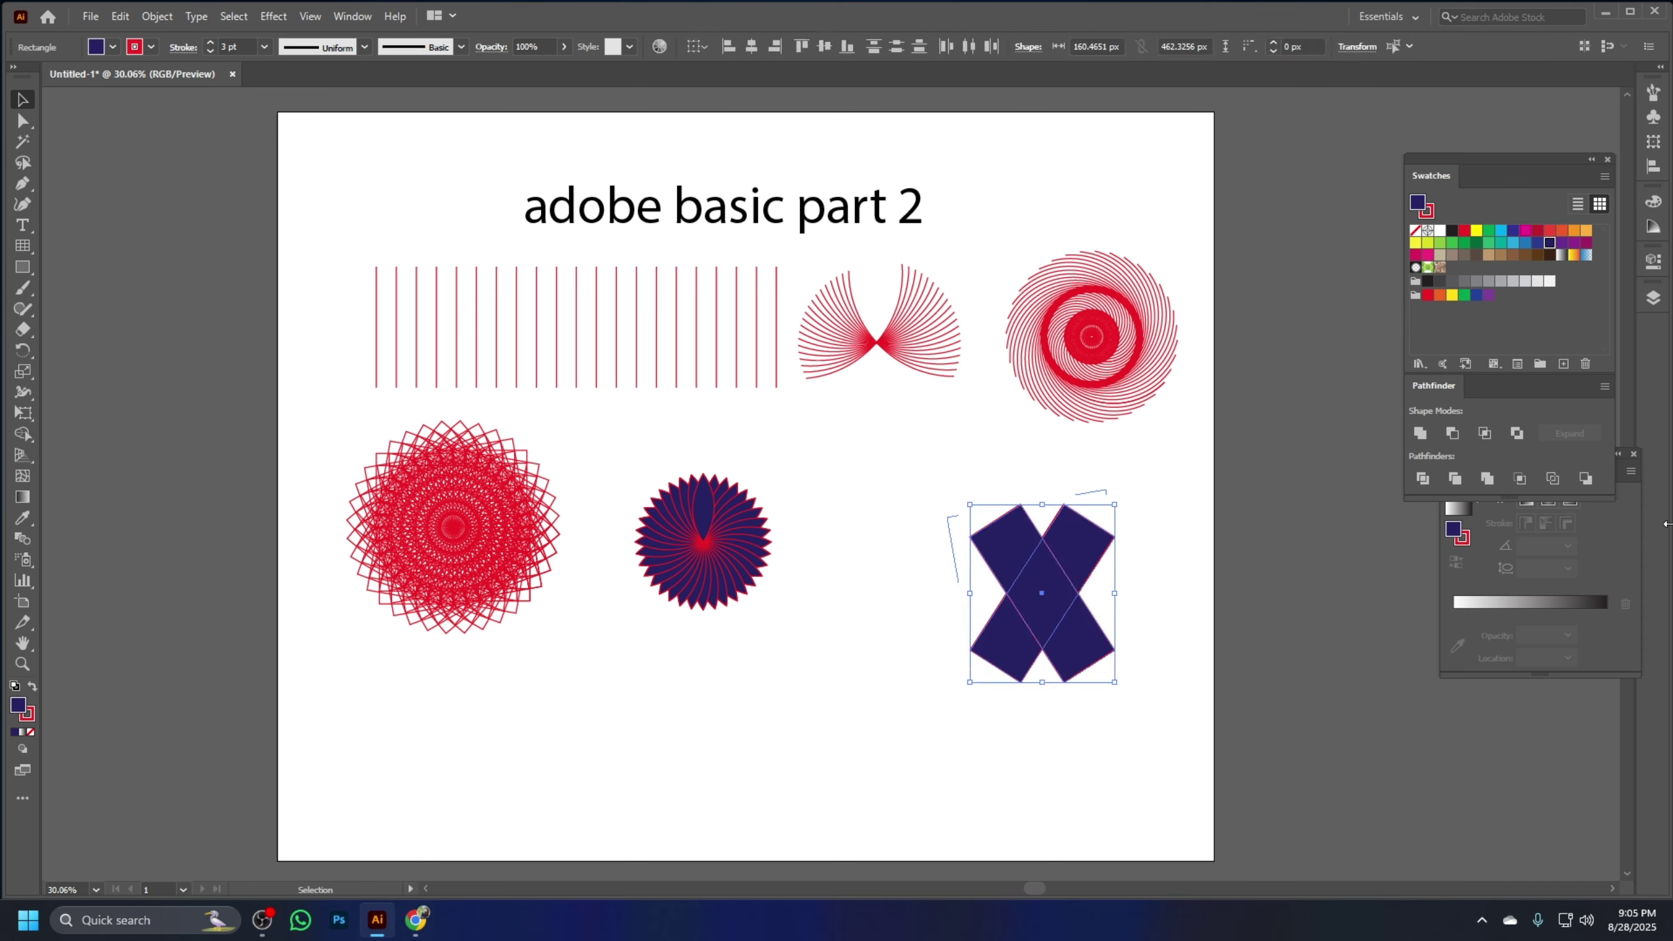
Remove the X's two lower arms with Shape Builder and merge the remaining regions into one heart-like shape
left_click(29, 440)
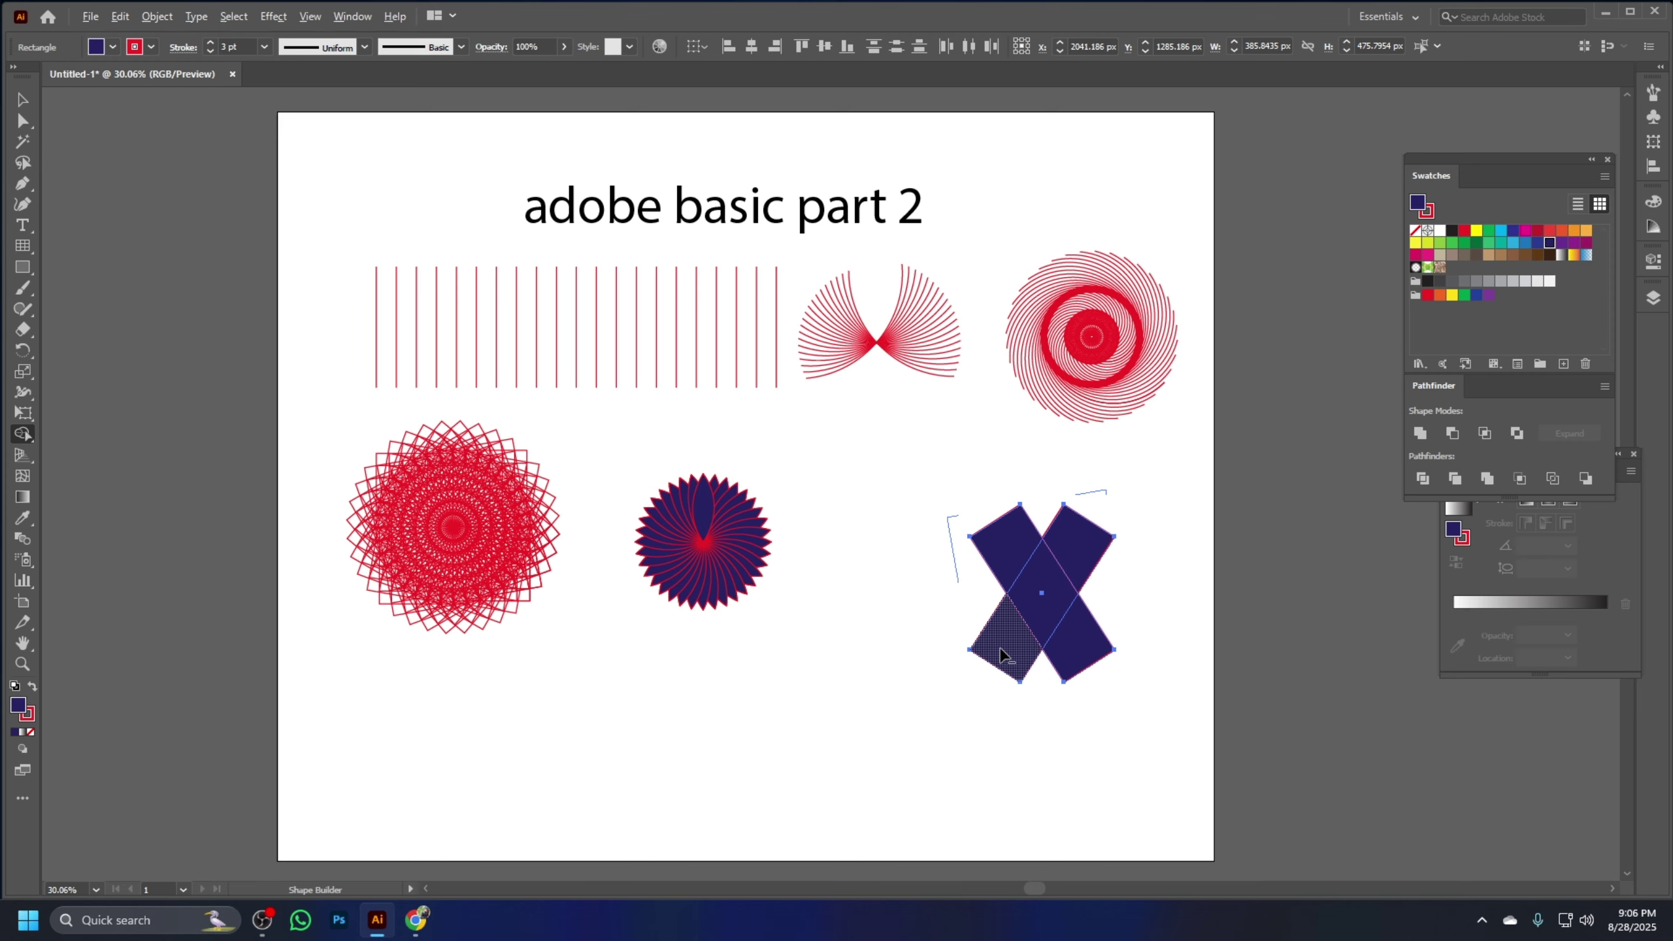
left_click_drag(1004, 702, 1006, 704)
left_click_drag(1083, 649, 1107, 685)
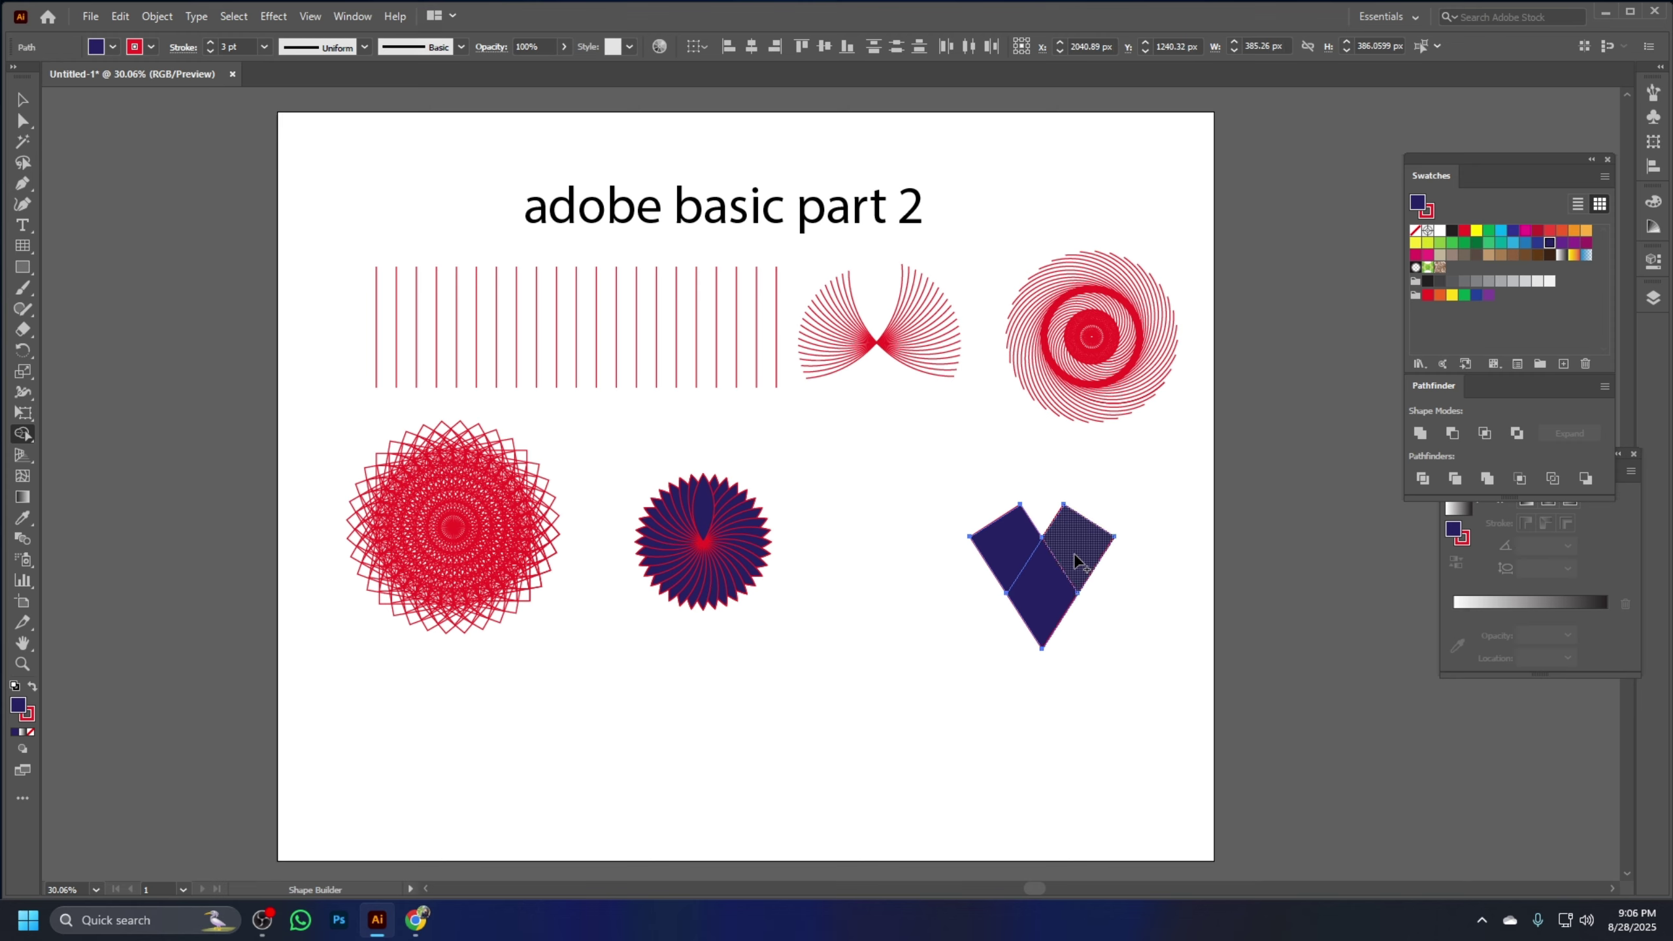
mouse_move(1075, 555)
left_mouse_down()
mouse_move(1061, 597)
mouse_move(1001, 547)
left_mouse_up()
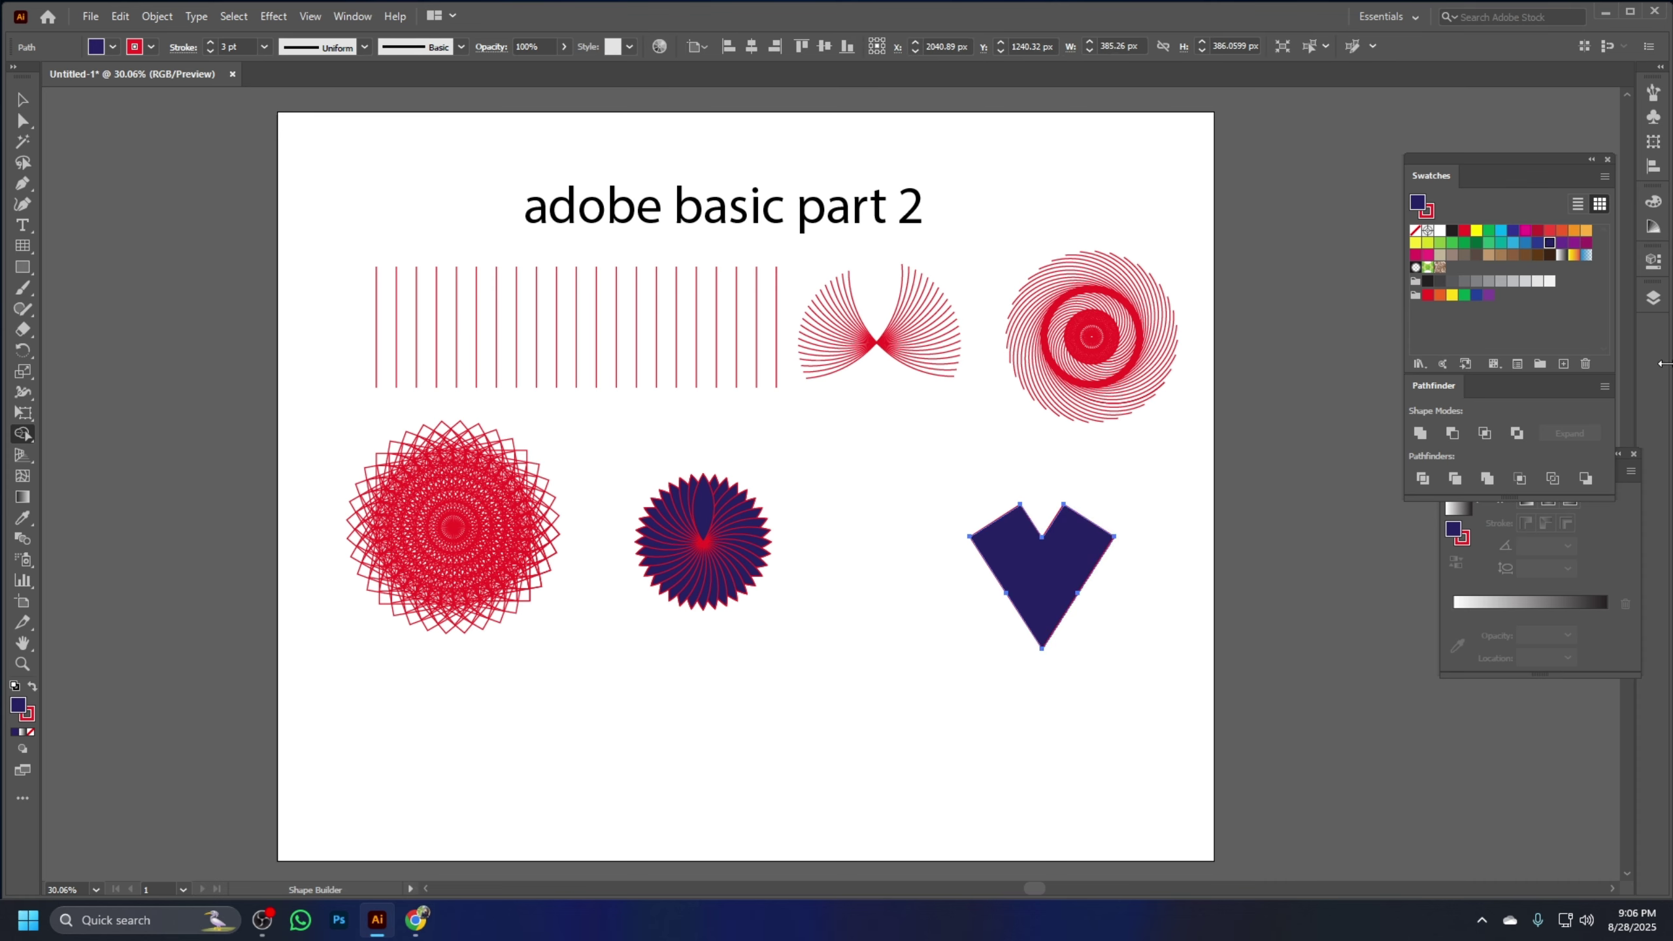
Round the upper corners and the notch of the merged heart-like shape using its live corners
left_click_drag(23, 122, 95, 119)
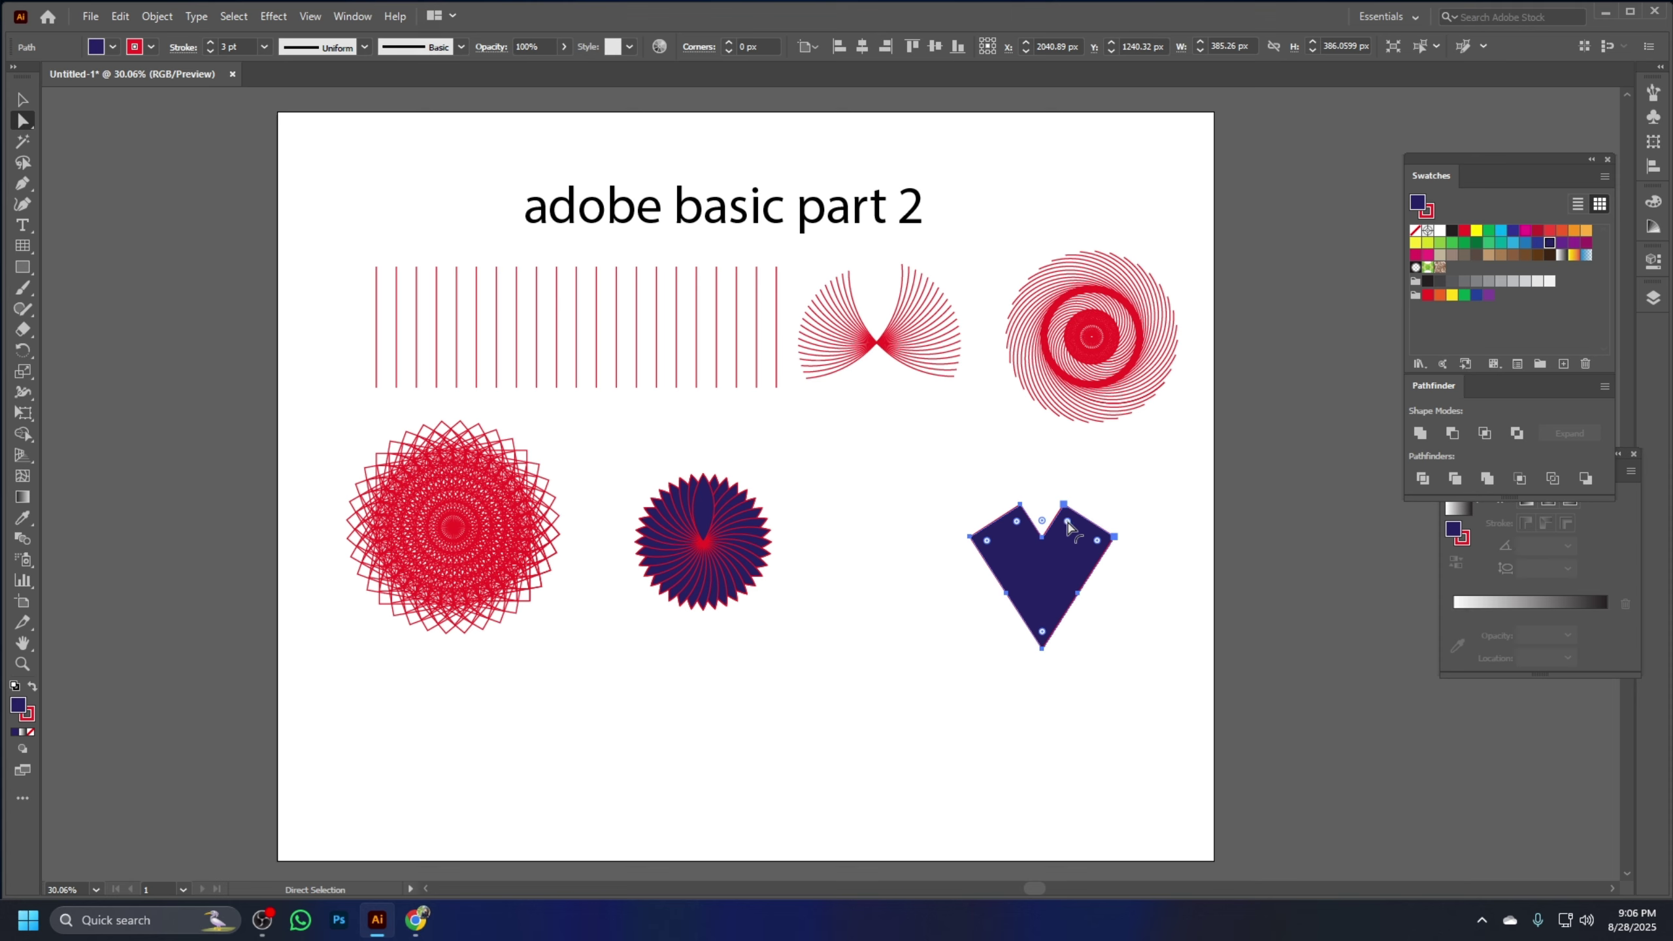
left_click_drag(908, 476, 1132, 654)
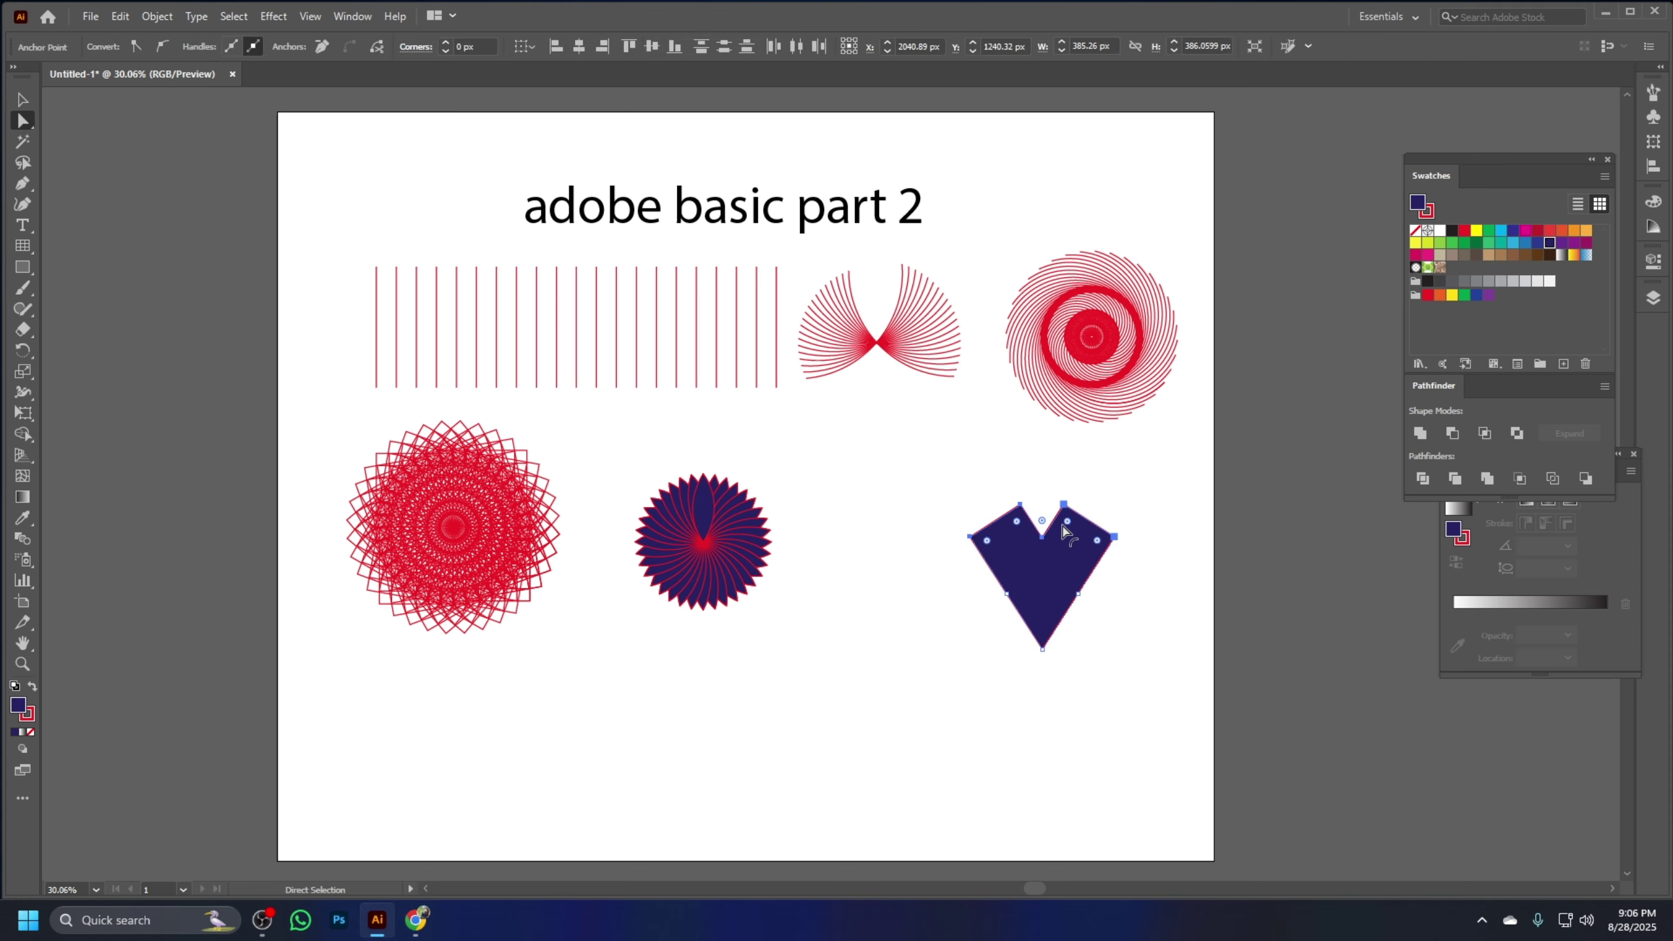
left_click_drag(1067, 527, 1065, 553)
left_click(1171, 455)
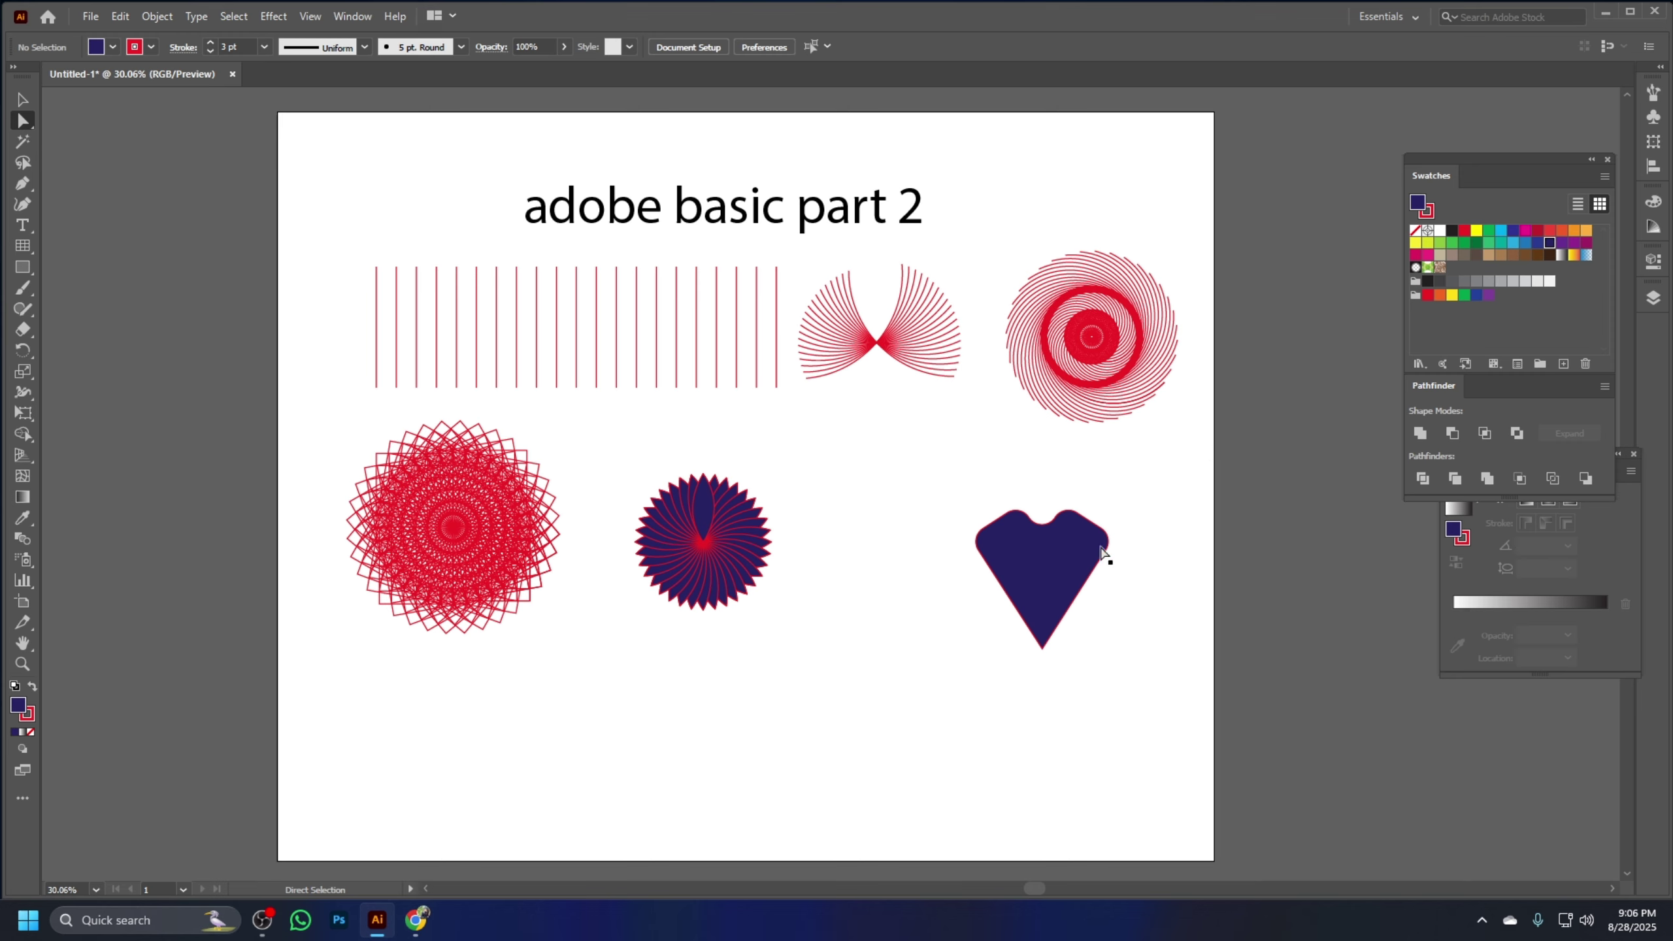
Draw an upright rectangle about 119 by 333 px below the navy flower and duplicate it alongside
left_click(25, 270)
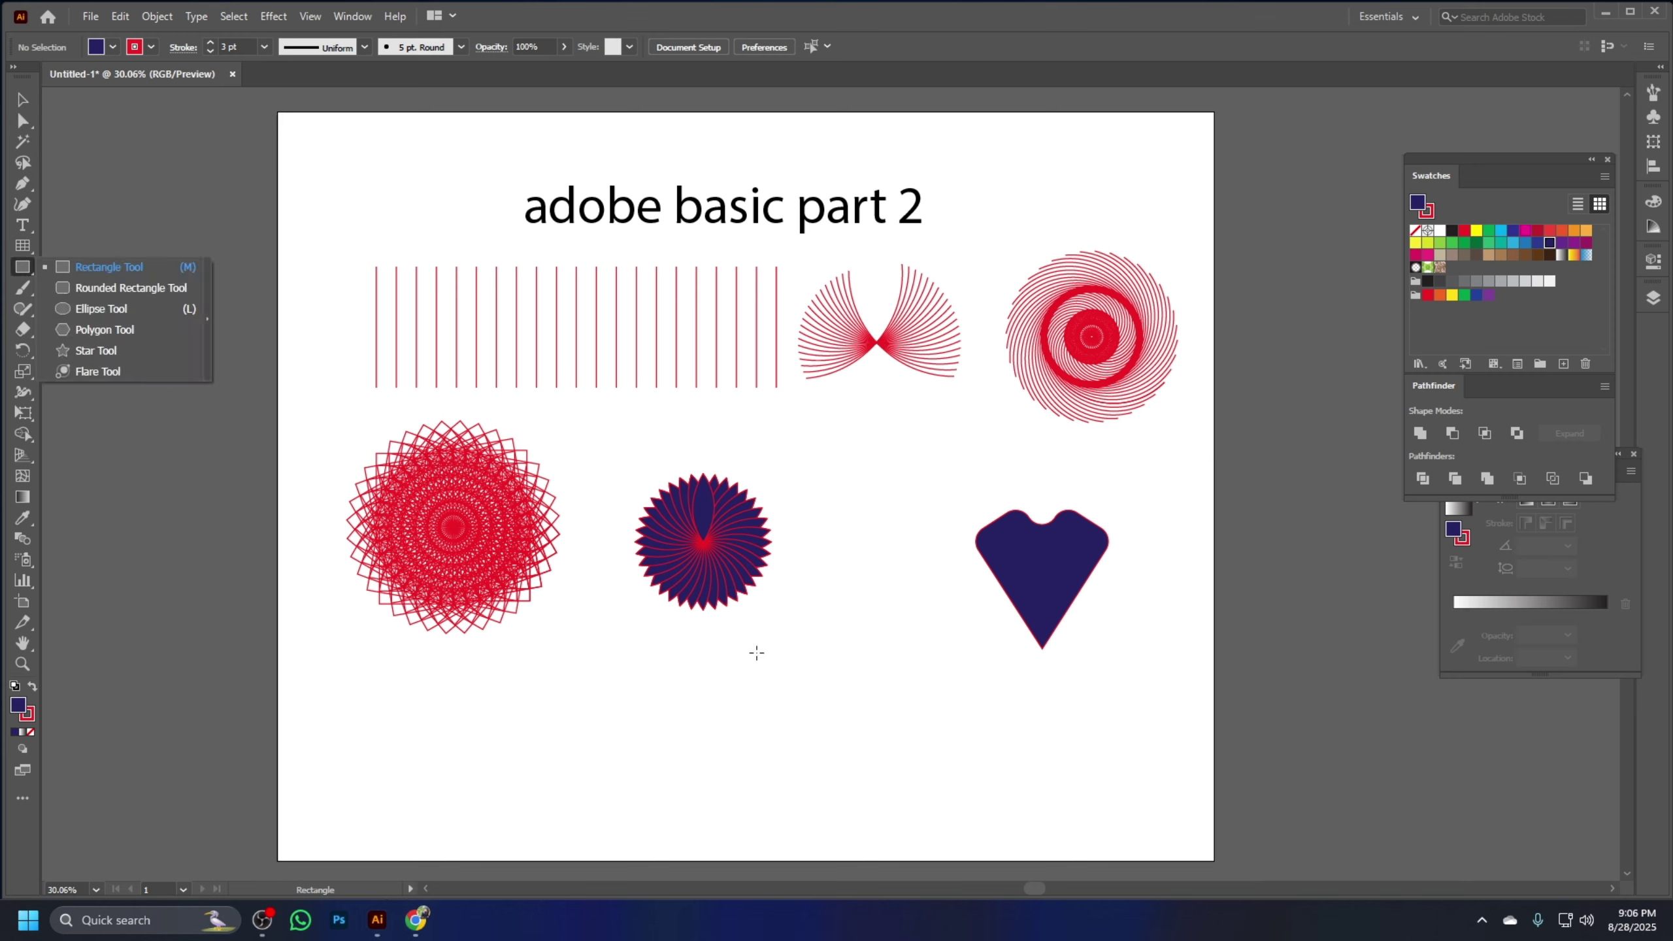
left_click_drag(815, 642, 861, 767)
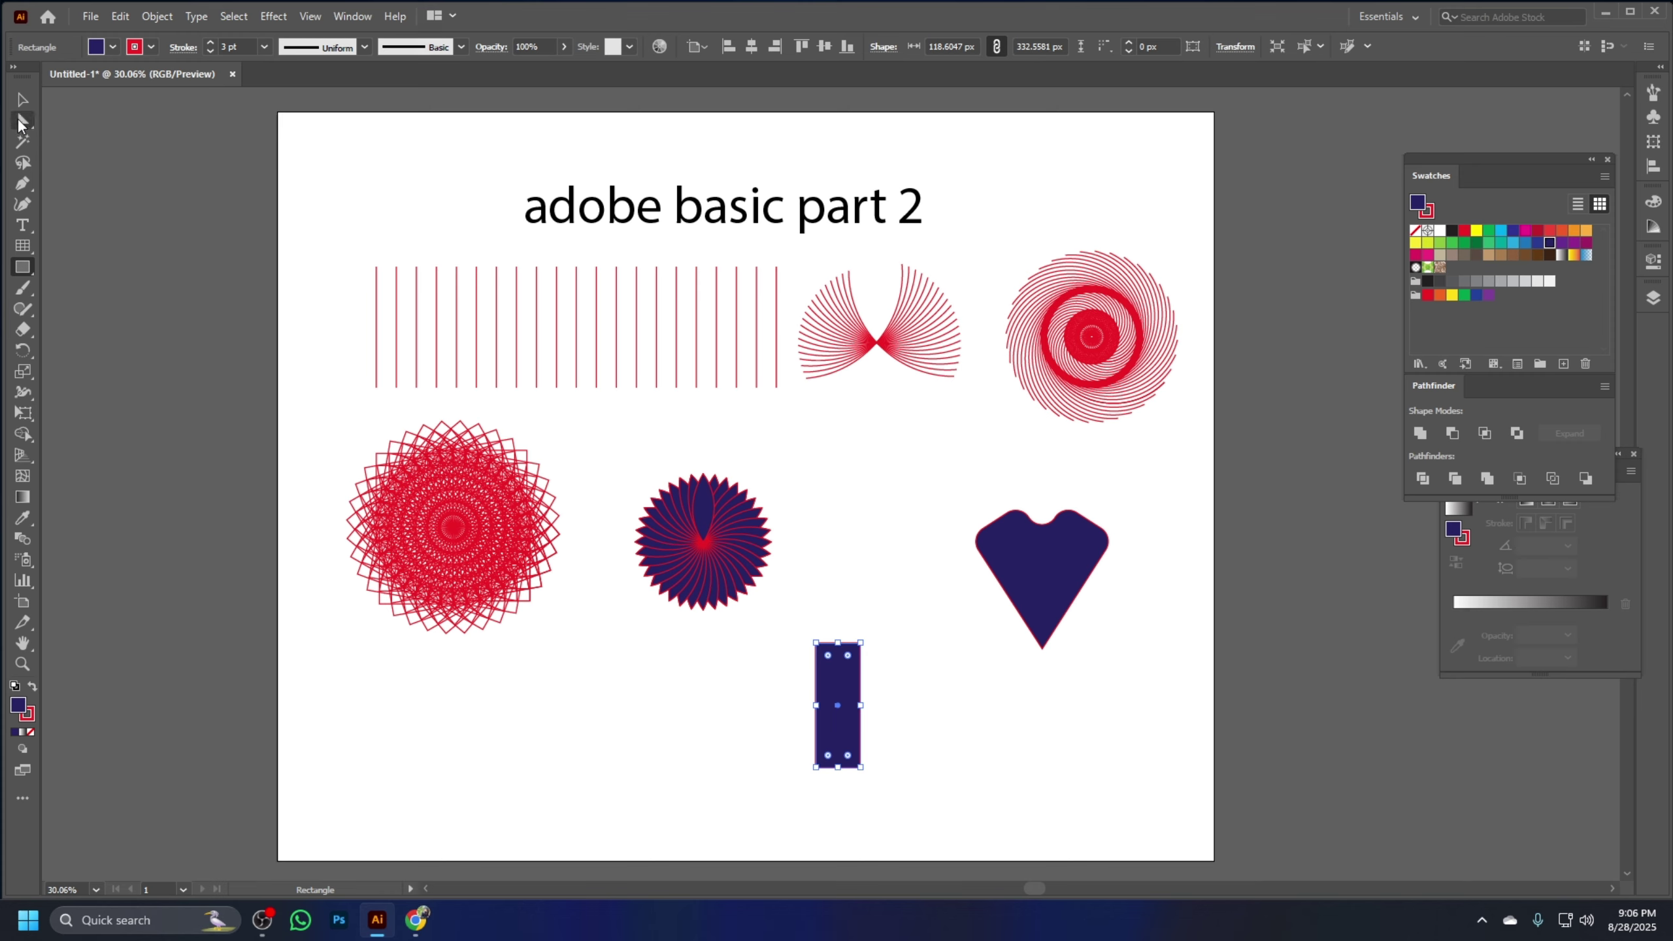
left_click(22, 100)
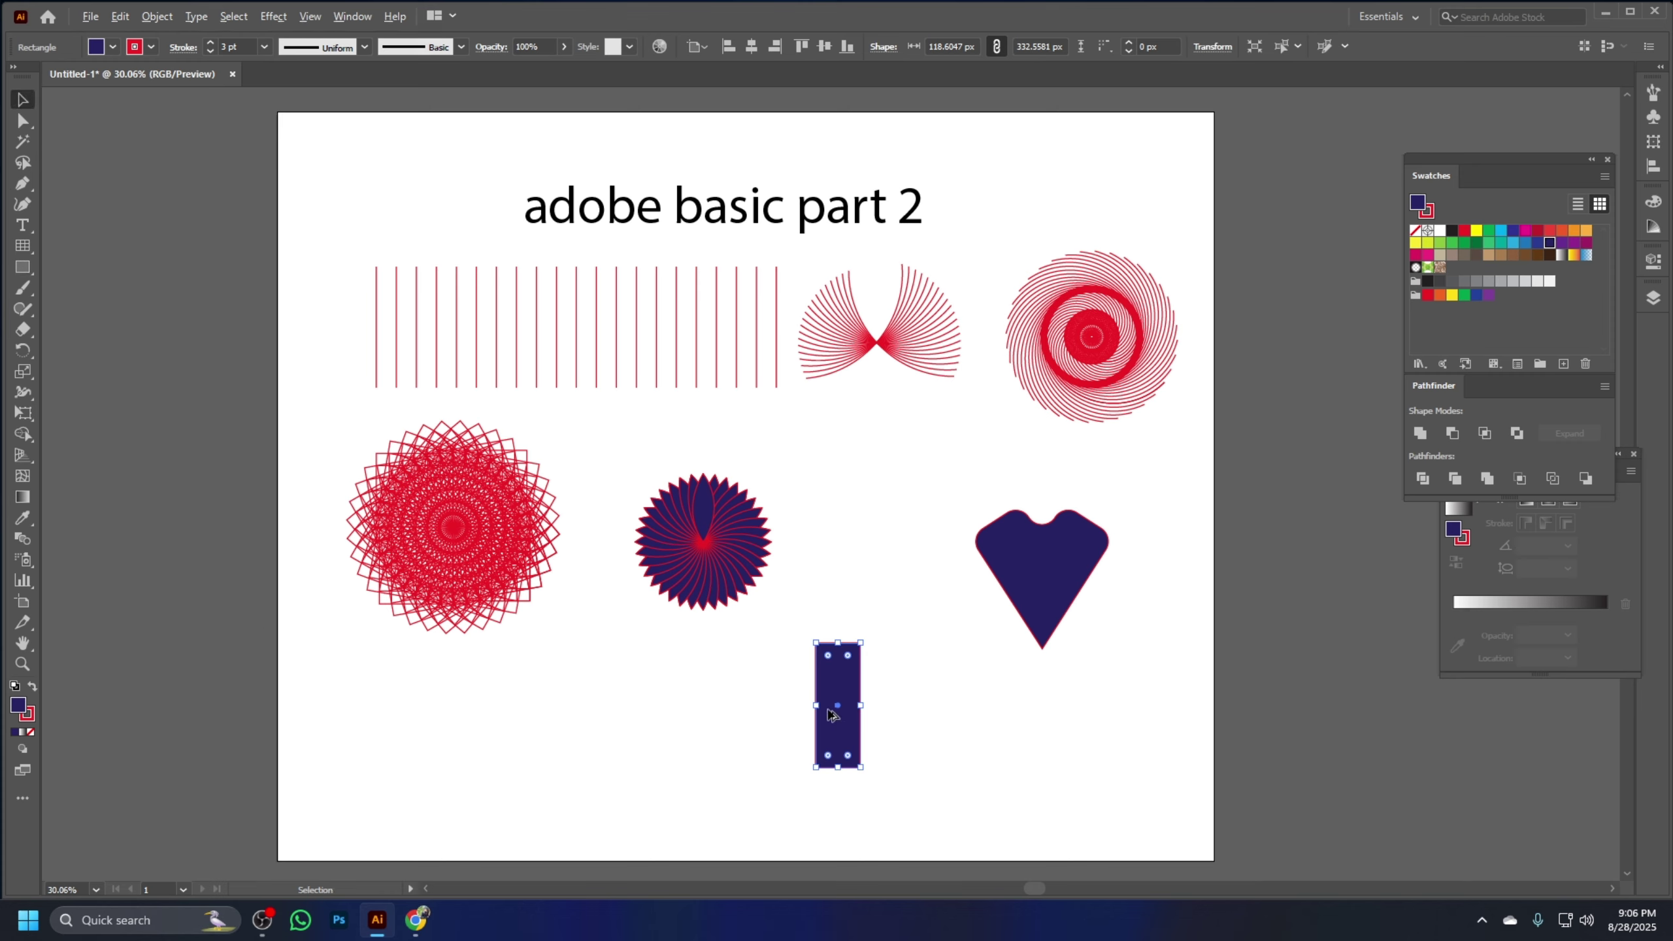
left_click_drag(837, 713, 892, 713, "alt")
Round the top corners of both new rectangles fully, with a radius of about 59 px
left_click_drag(791, 615, 946, 699)
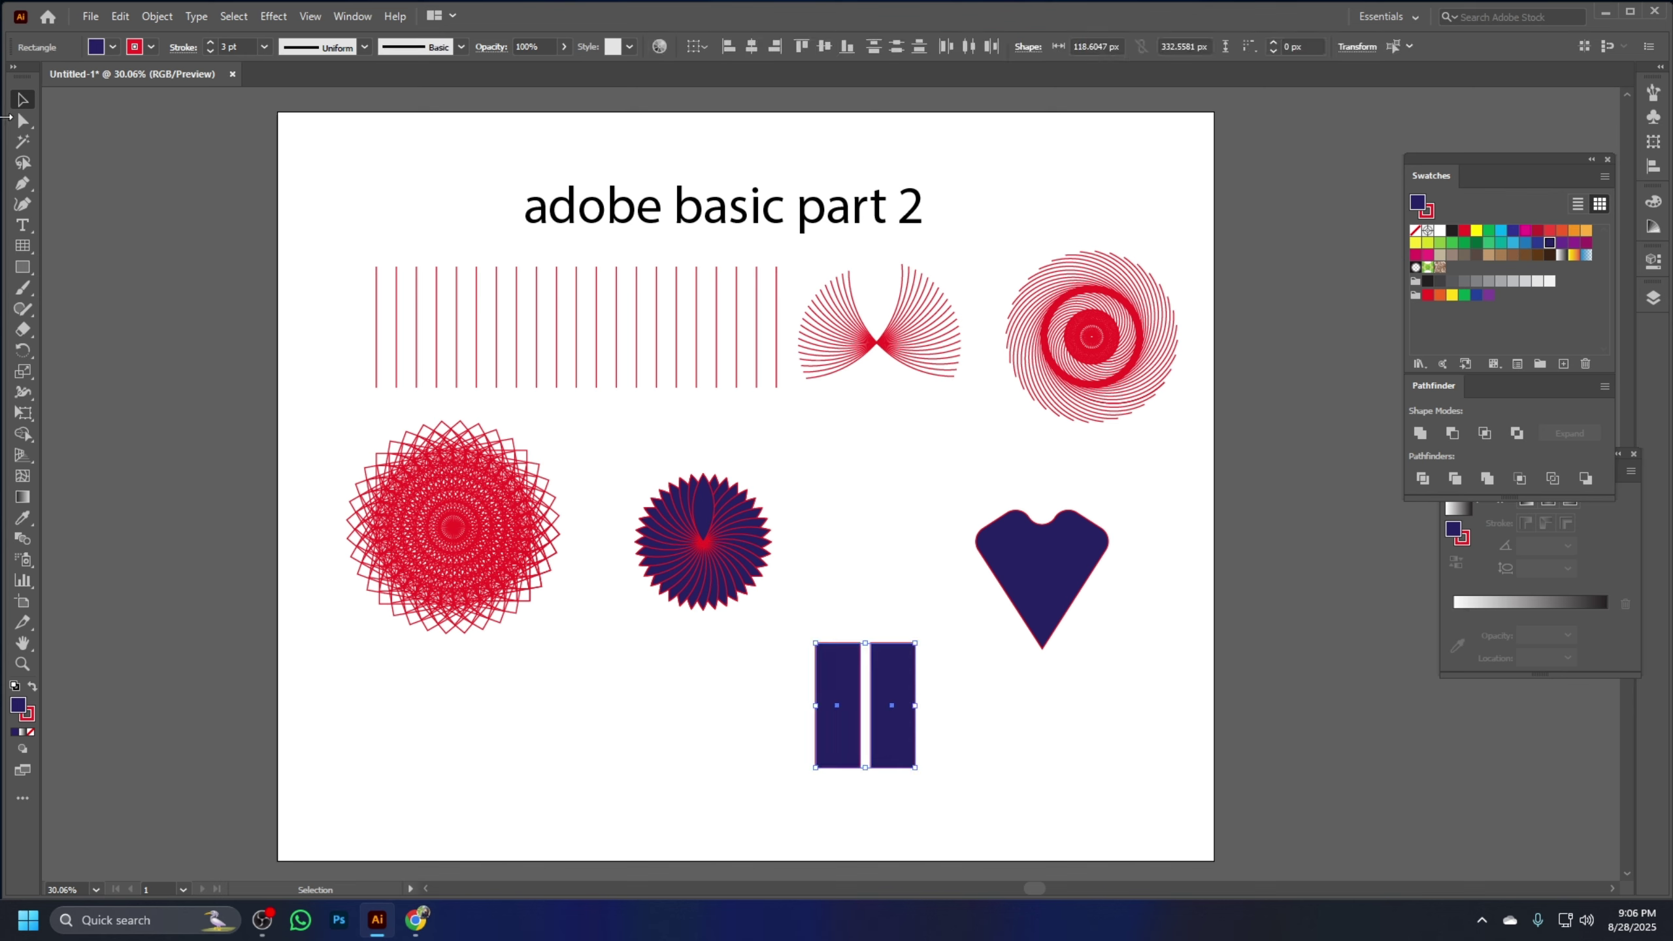
left_click(22, 122)
left_click_drag(792, 615, 929, 732)
left_click(915, 643)
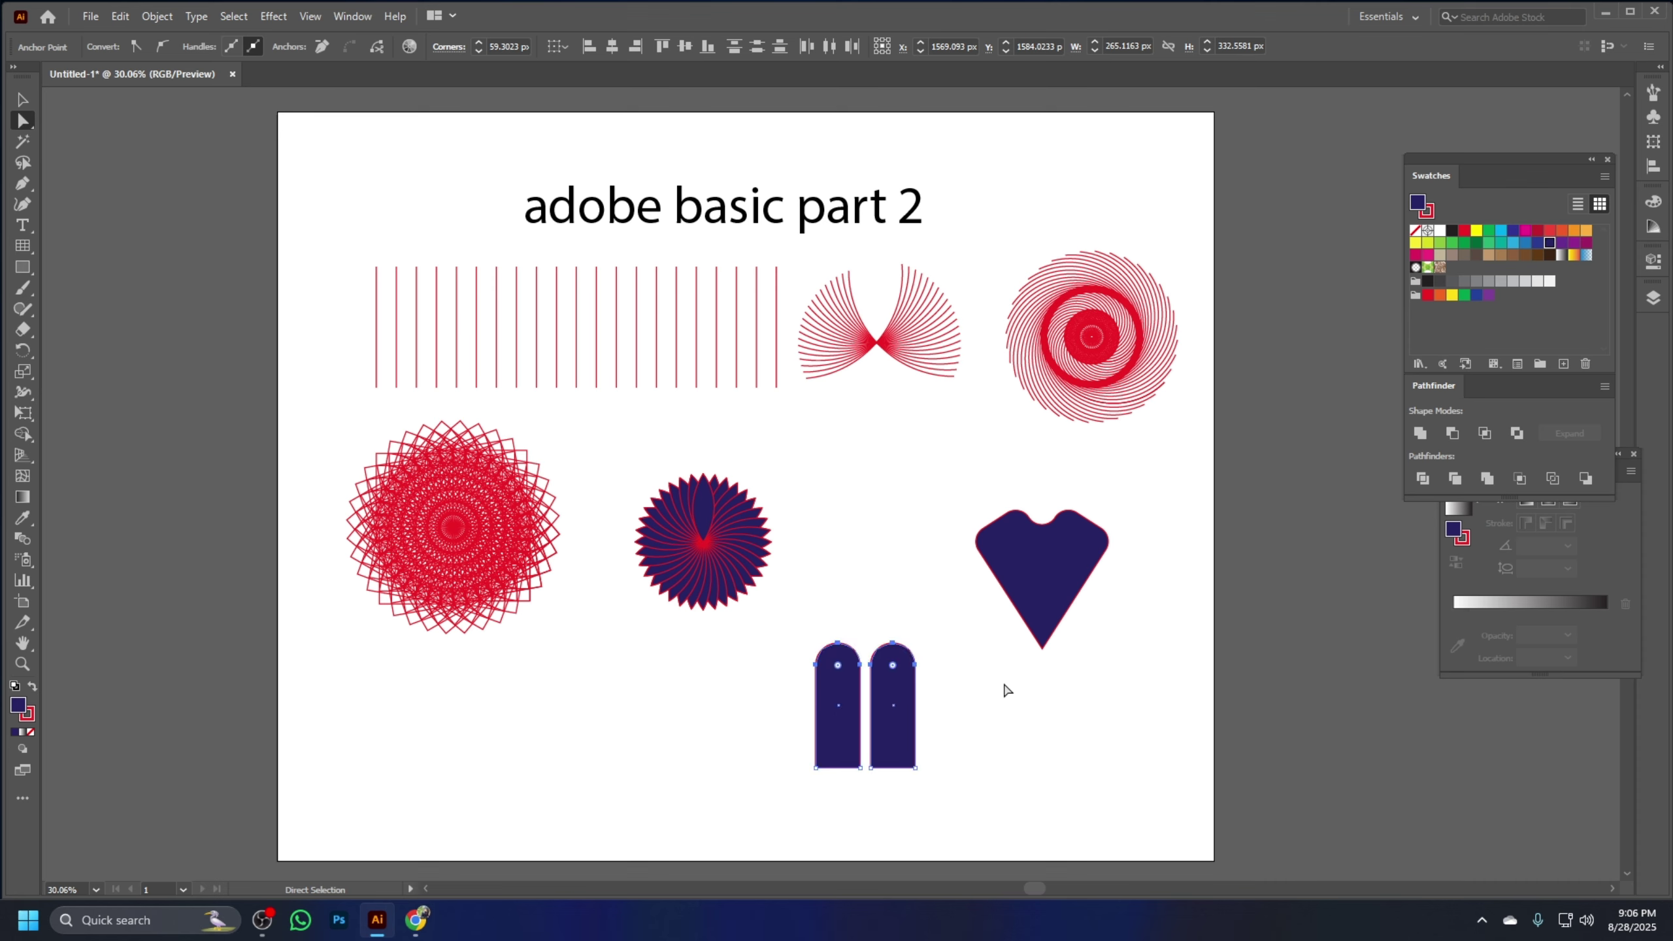
left_click(792, 702)
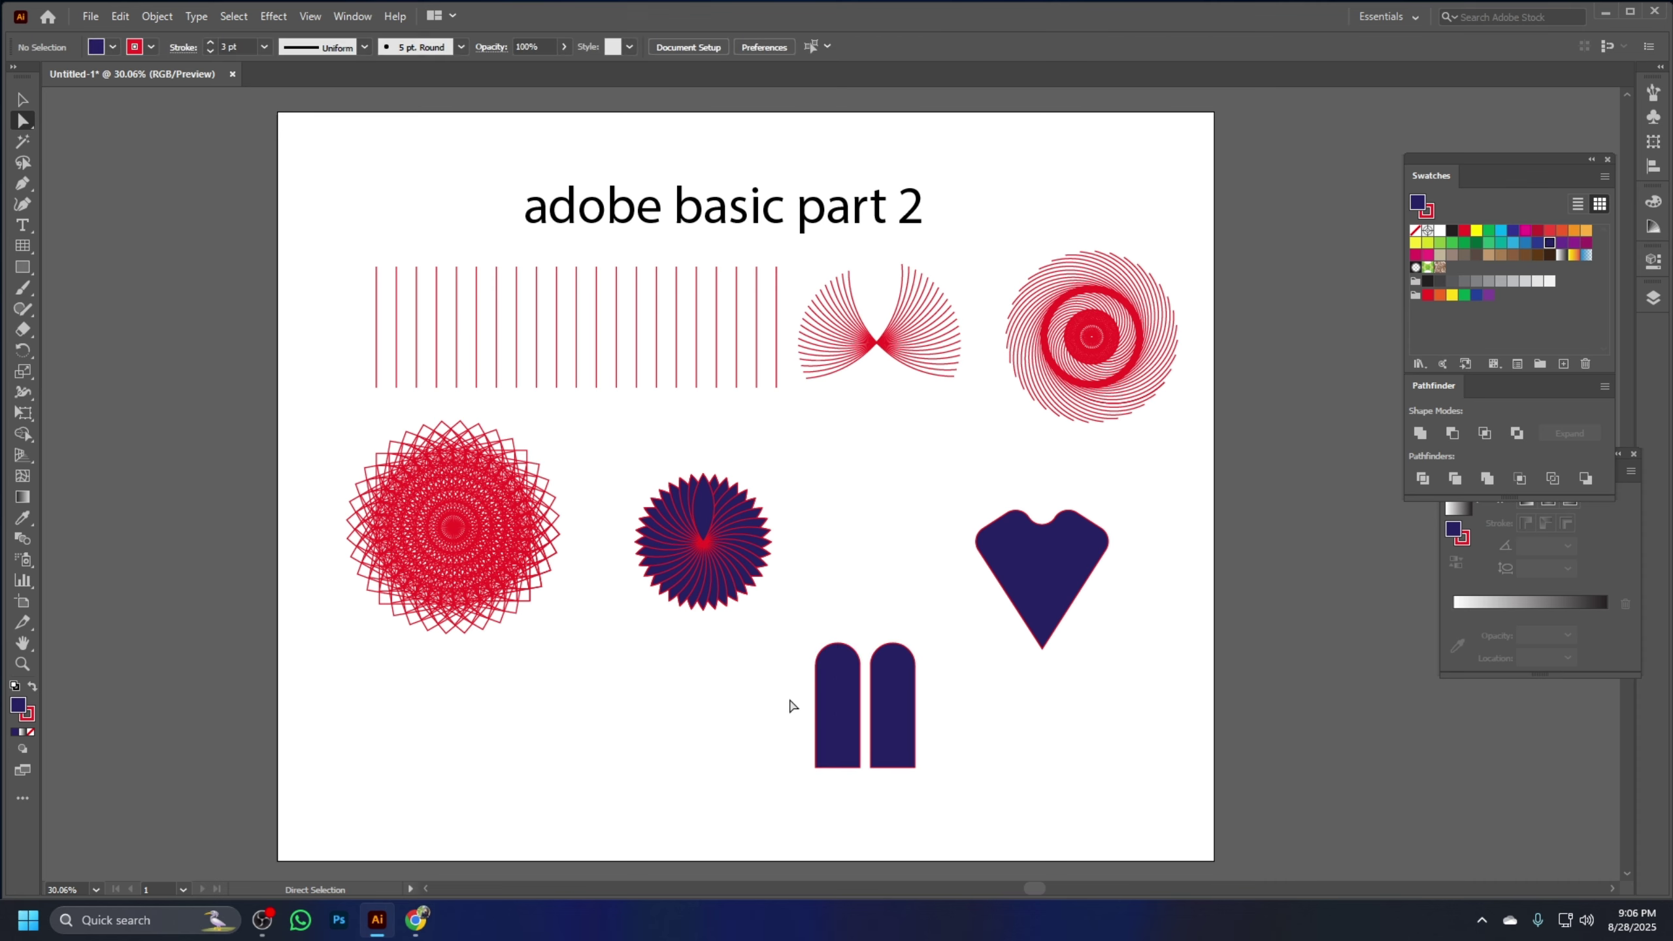
Rotate the two round-topped bars in opposite directions and overlap them into an X with adjoining rounded tops
left_click(16, 103)
left_click(909, 723)
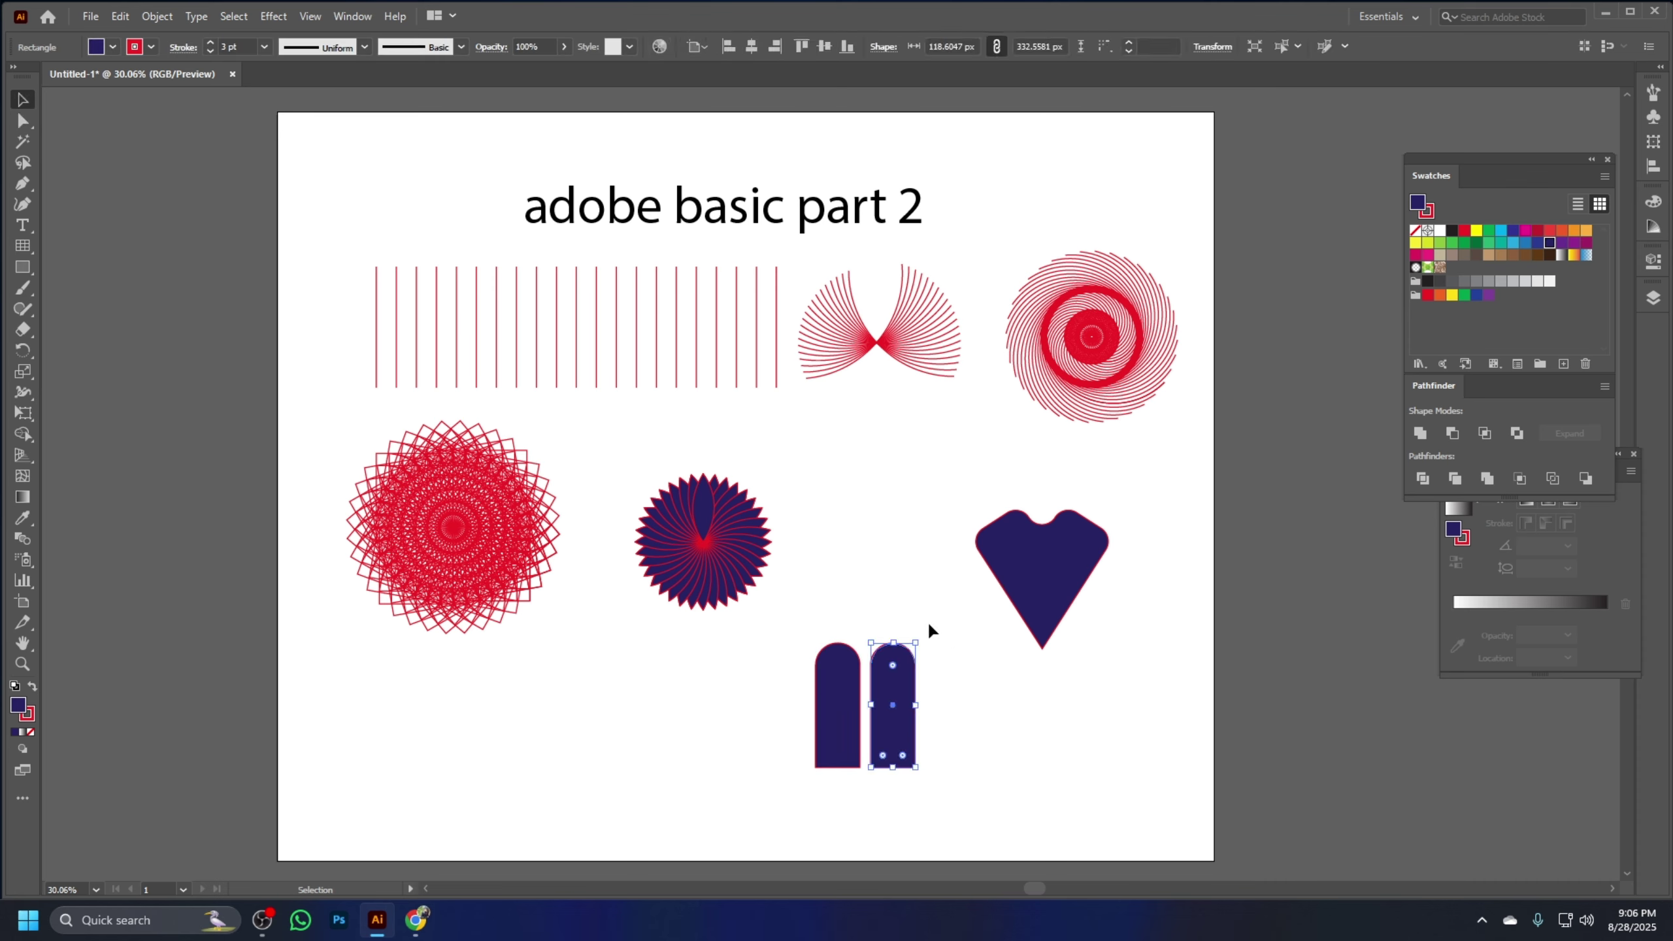
left_click_drag(921, 634, 960, 670)
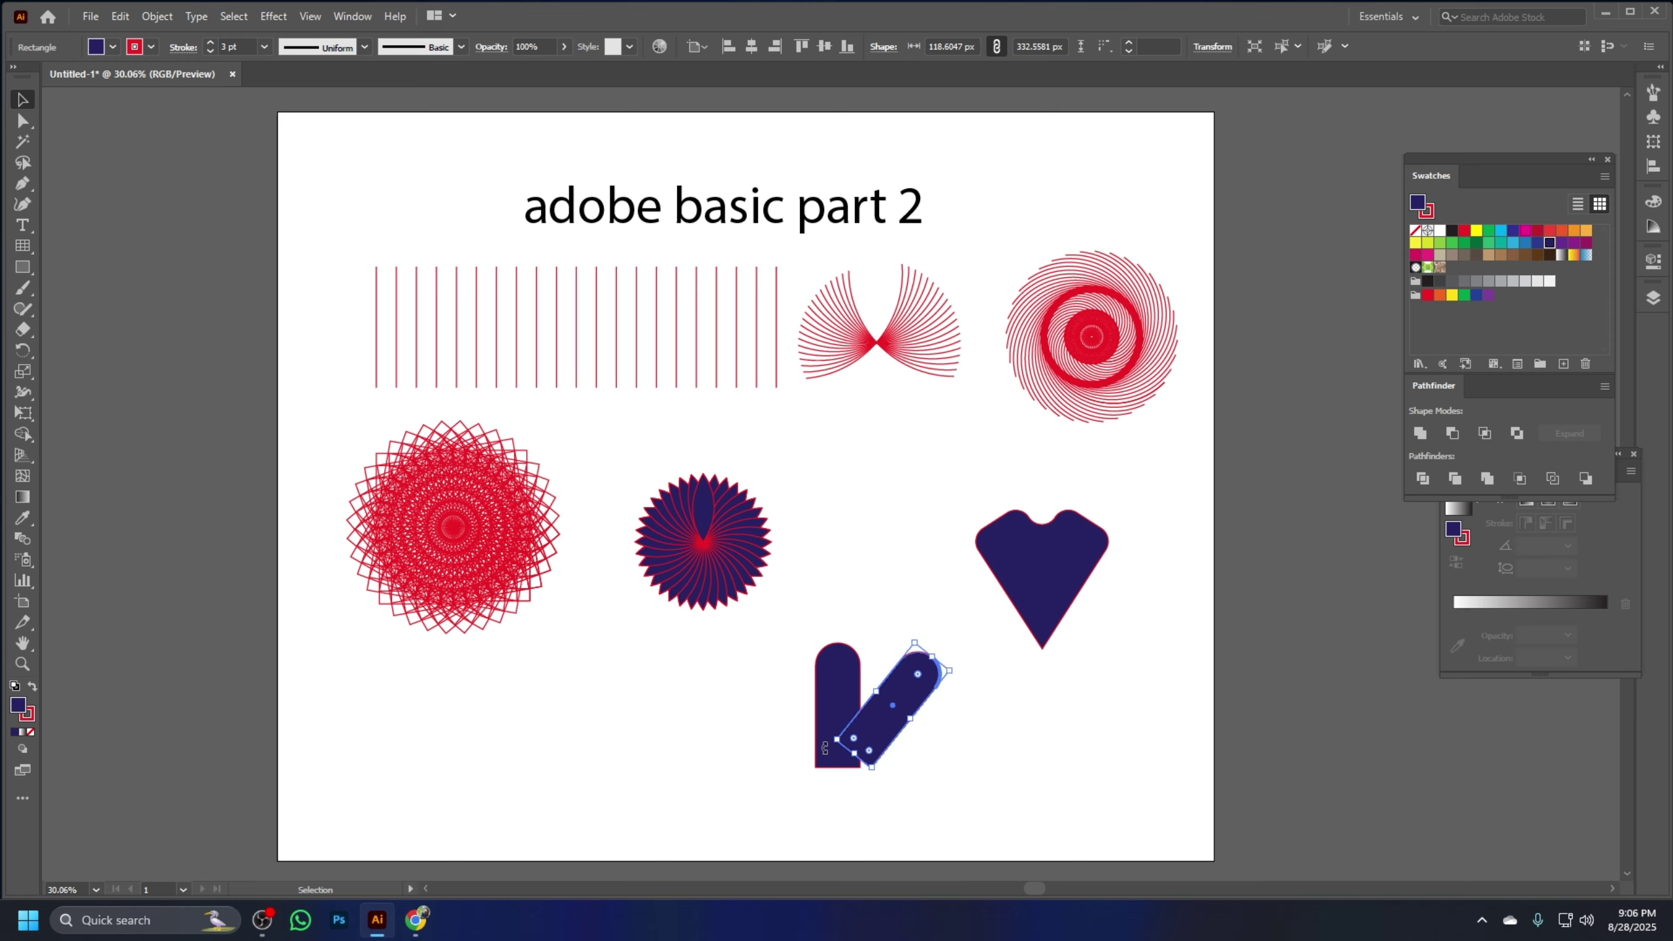
left_click(828, 764)
left_click_drag(811, 774, 898, 808)
key("ctrl+z")
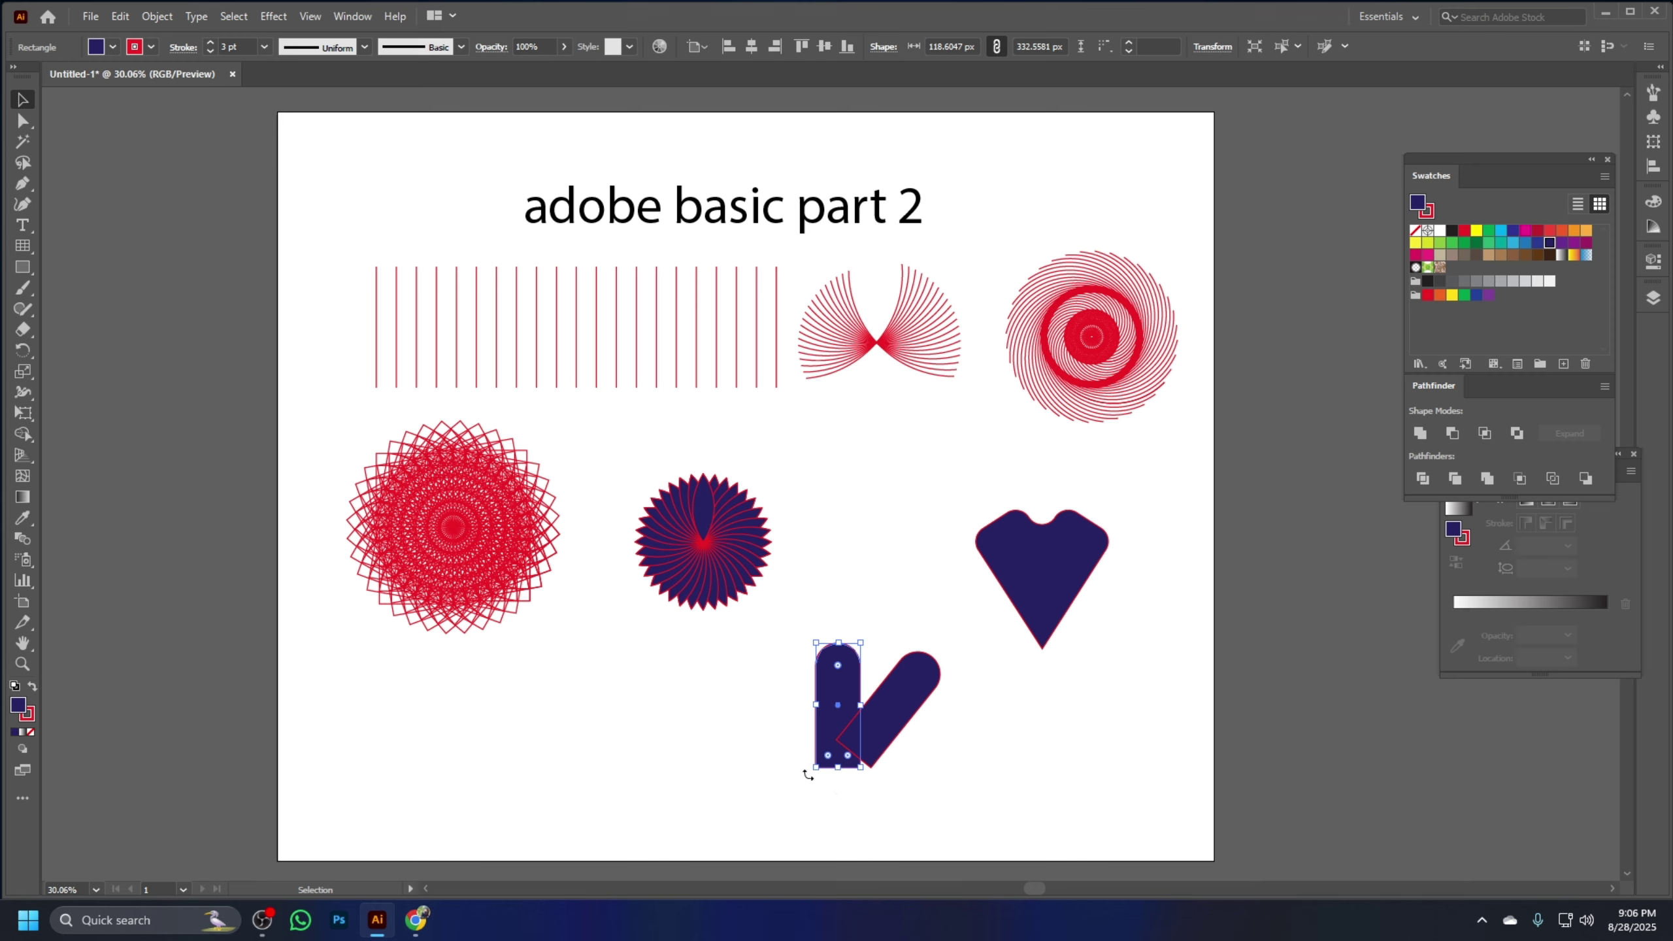
left_click_drag(808, 775, 860, 781)
left_click_drag(824, 707, 887, 718)
left_click(1009, 771)
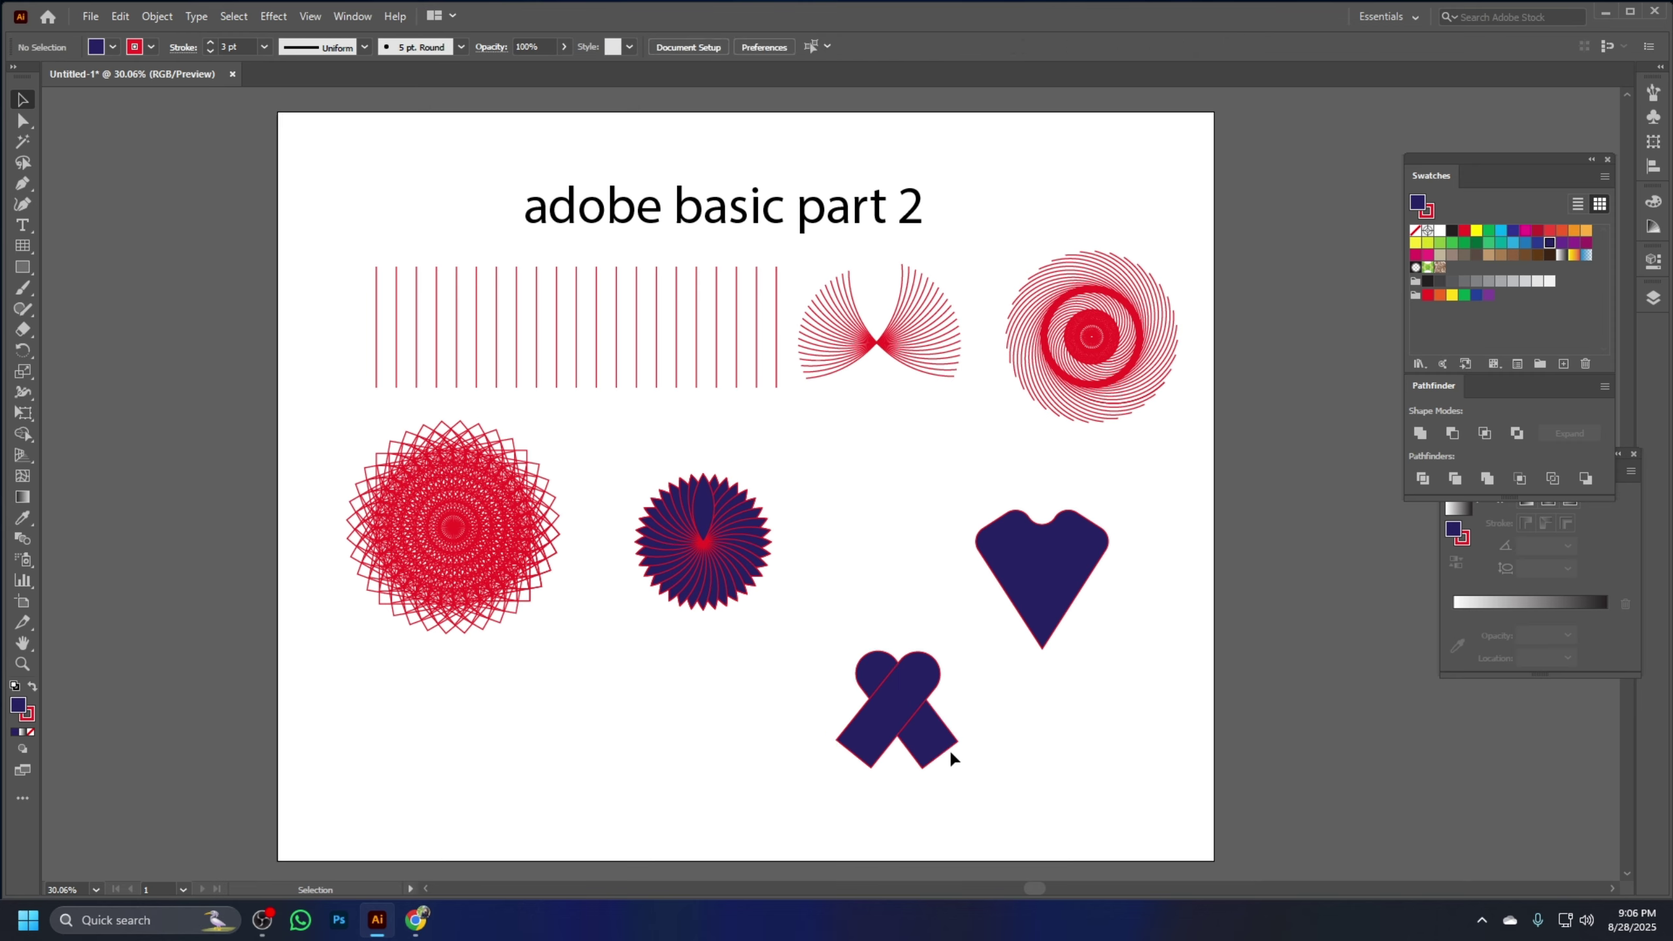
Remove the crossed bars' two lower arms with Shape Builder and merge the remaining regions into a heart
left_click_drag(981, 784, 823, 675)
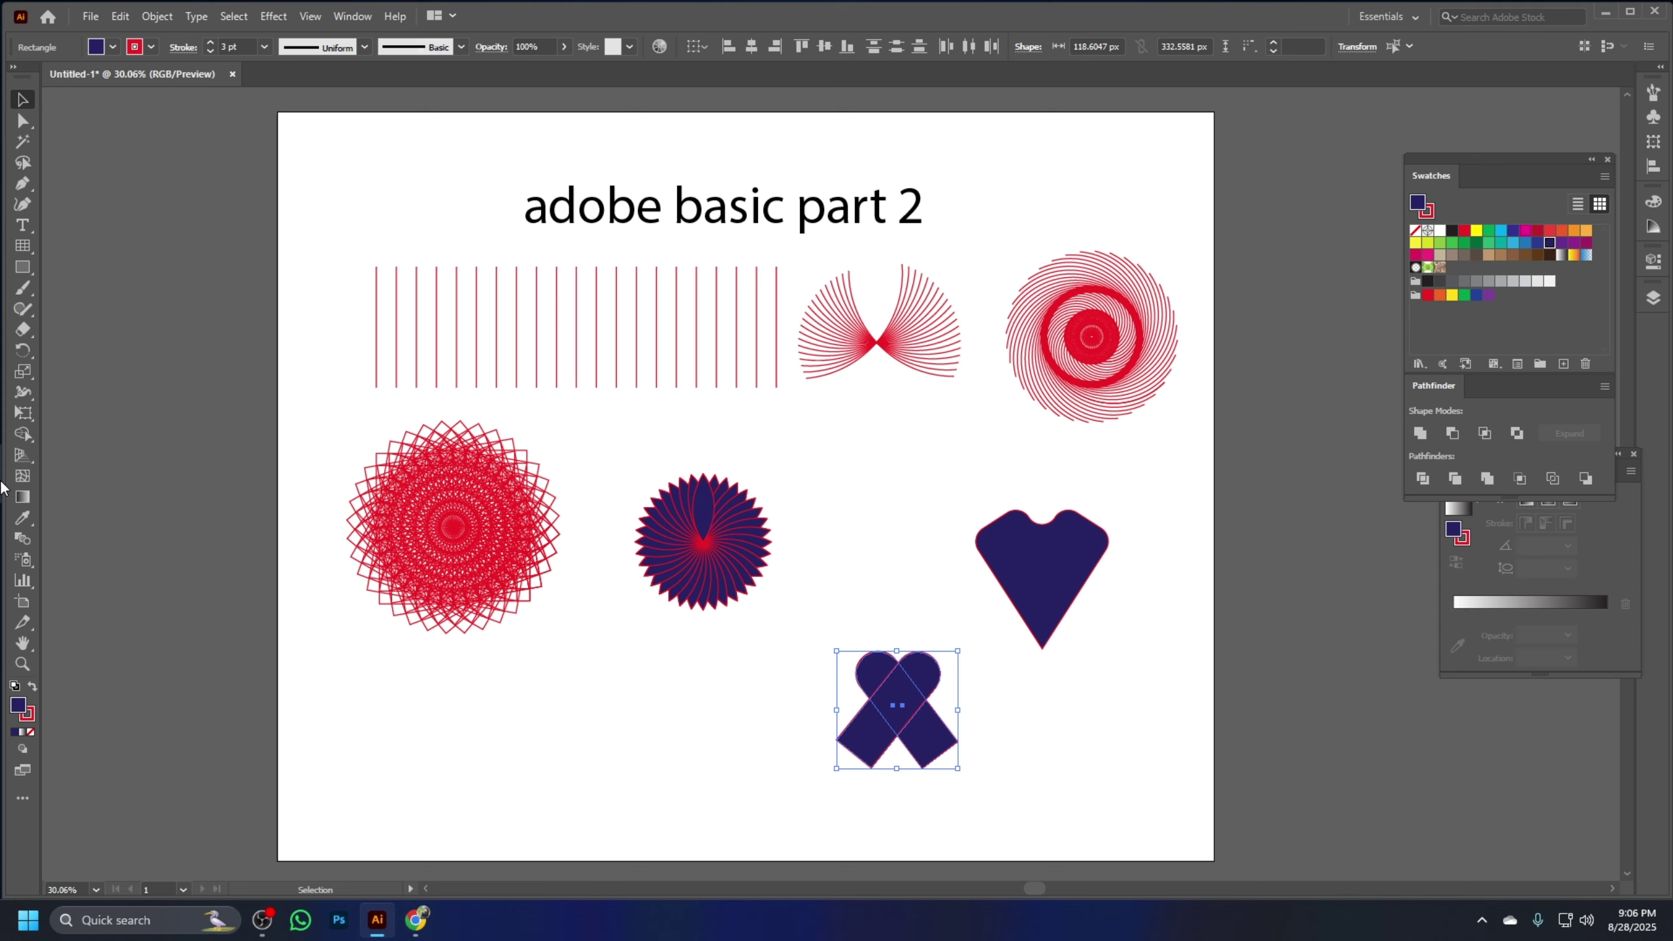
left_click(22, 434)
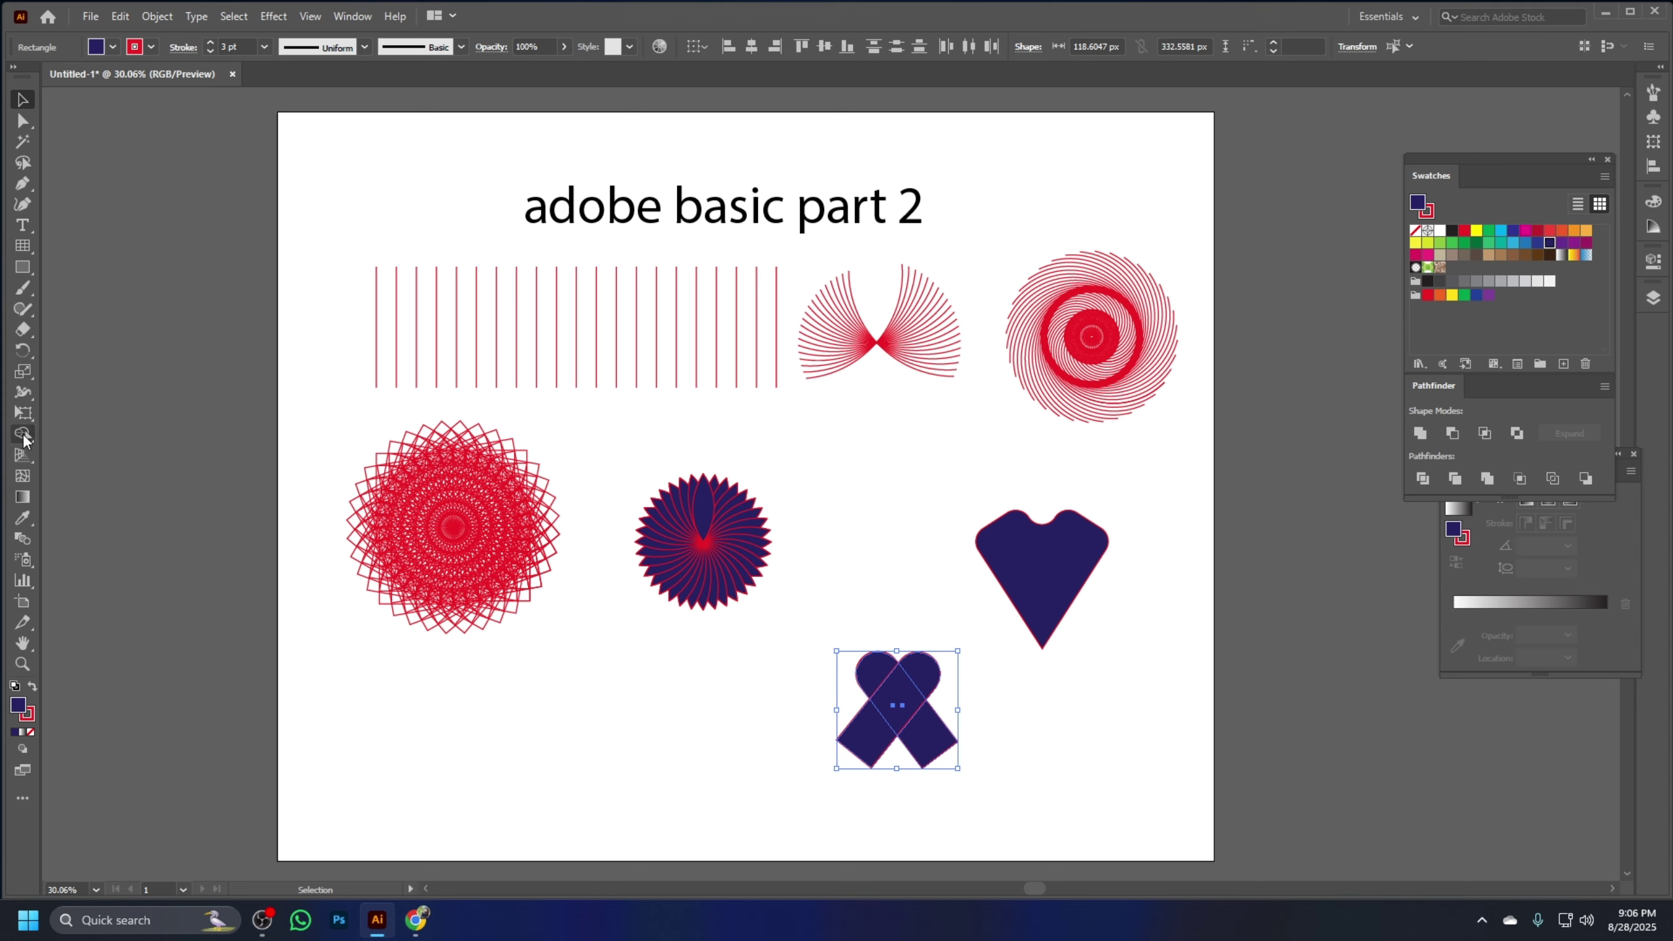
left_click(870, 743, "alt")
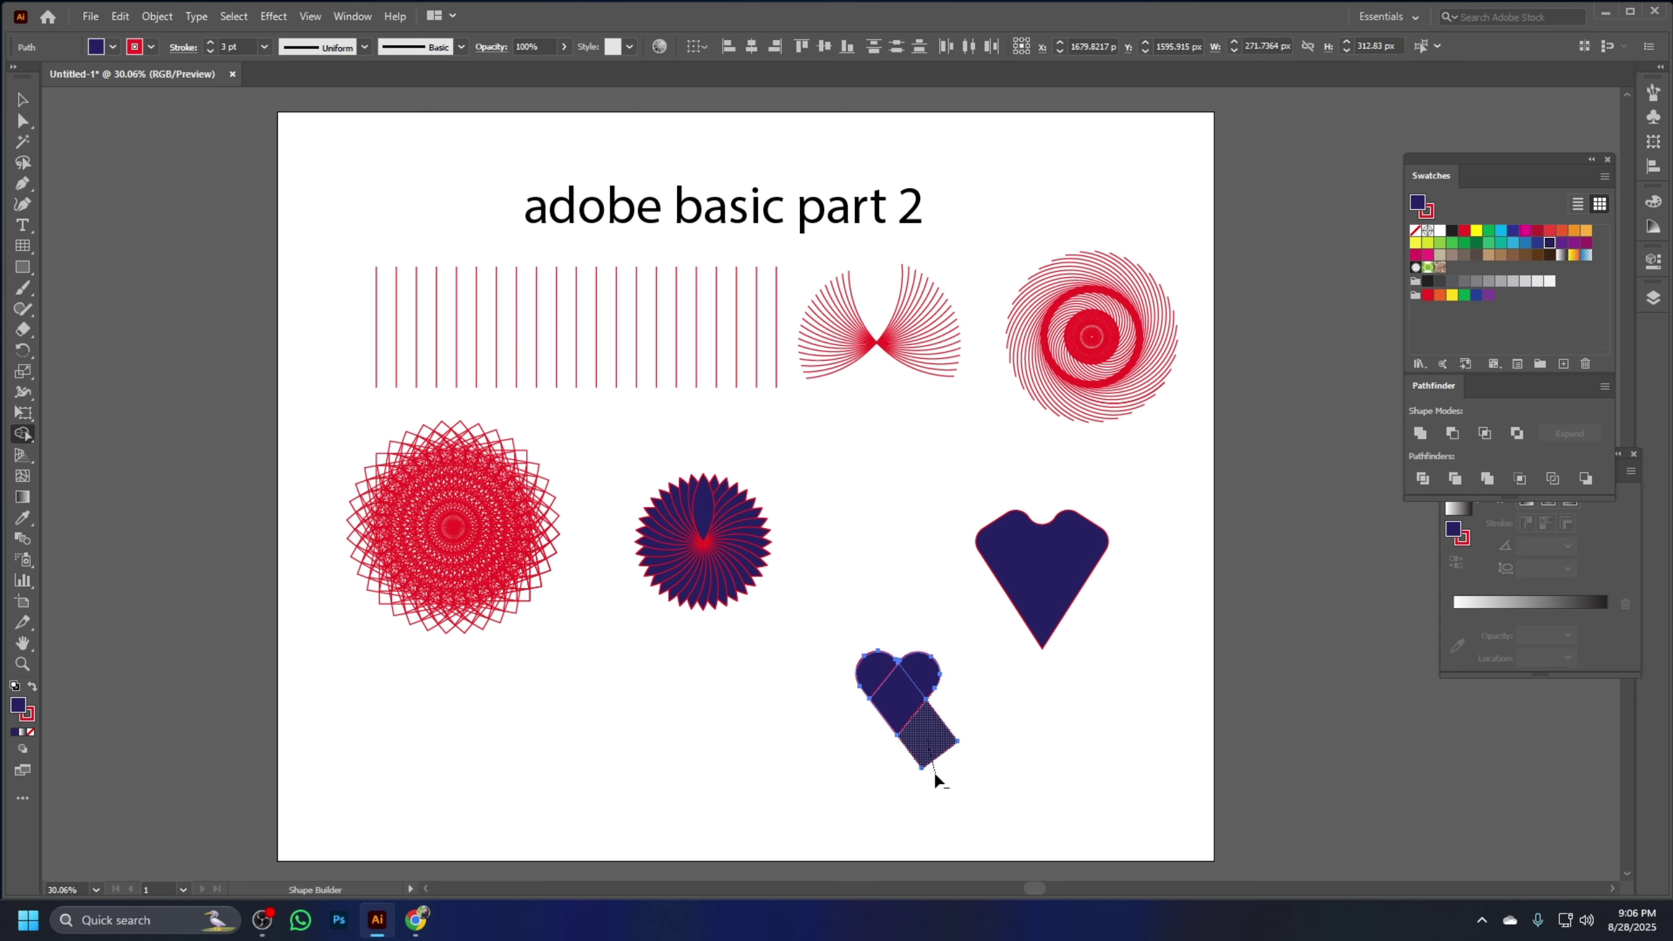
left_click_drag(933, 771, 936, 775)
mouse_move(876, 672)
left_mouse_down()
mouse_move(898, 689)
mouse_move(922, 669)
left_mouse_up()
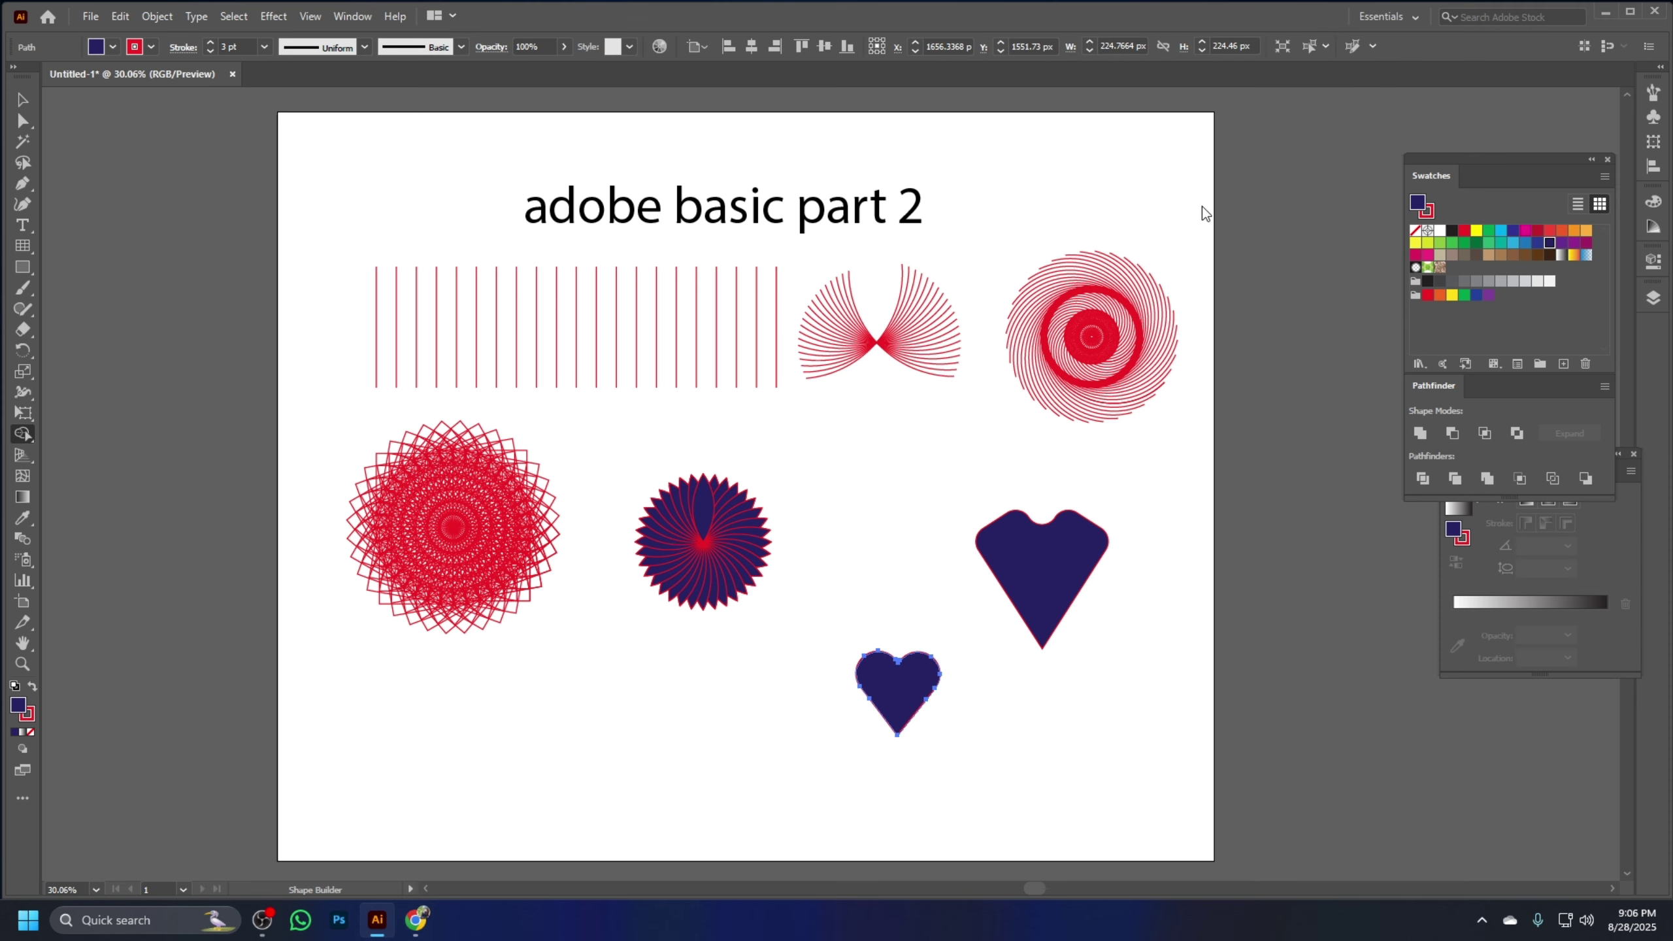
Move the small heart up between the navy flower and the larger heart-like shape, leaving it deselected
left_click(22, 99)
left_click(1004, 720)
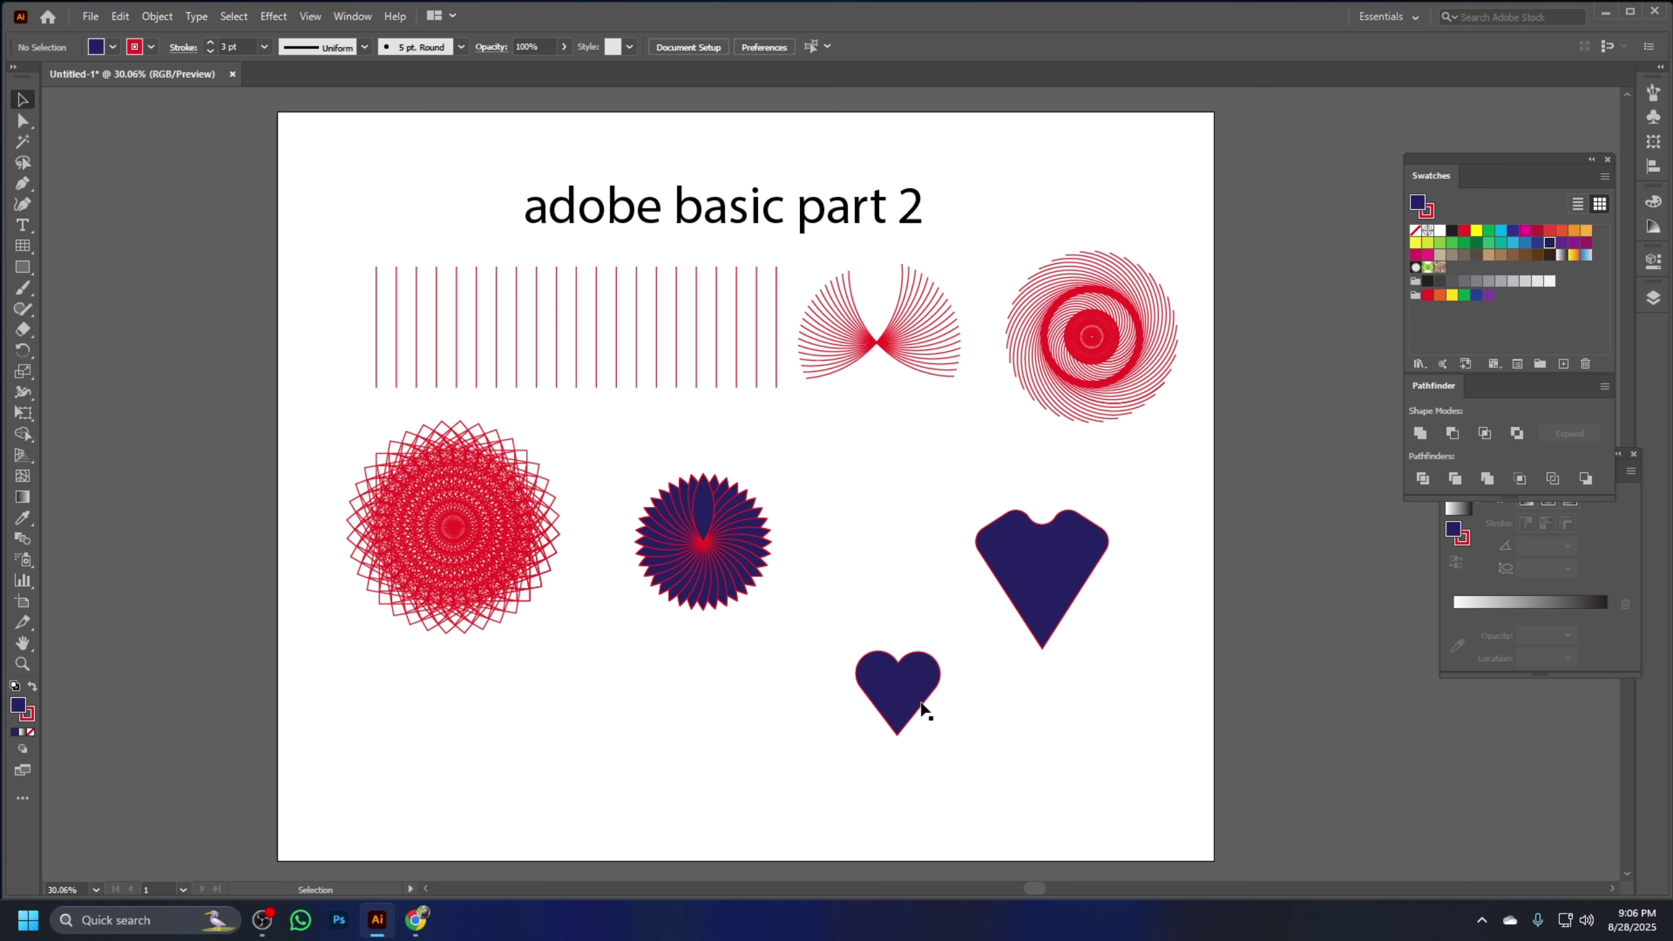
left_click_drag(925, 710, 905, 595)
left_click(980, 660)
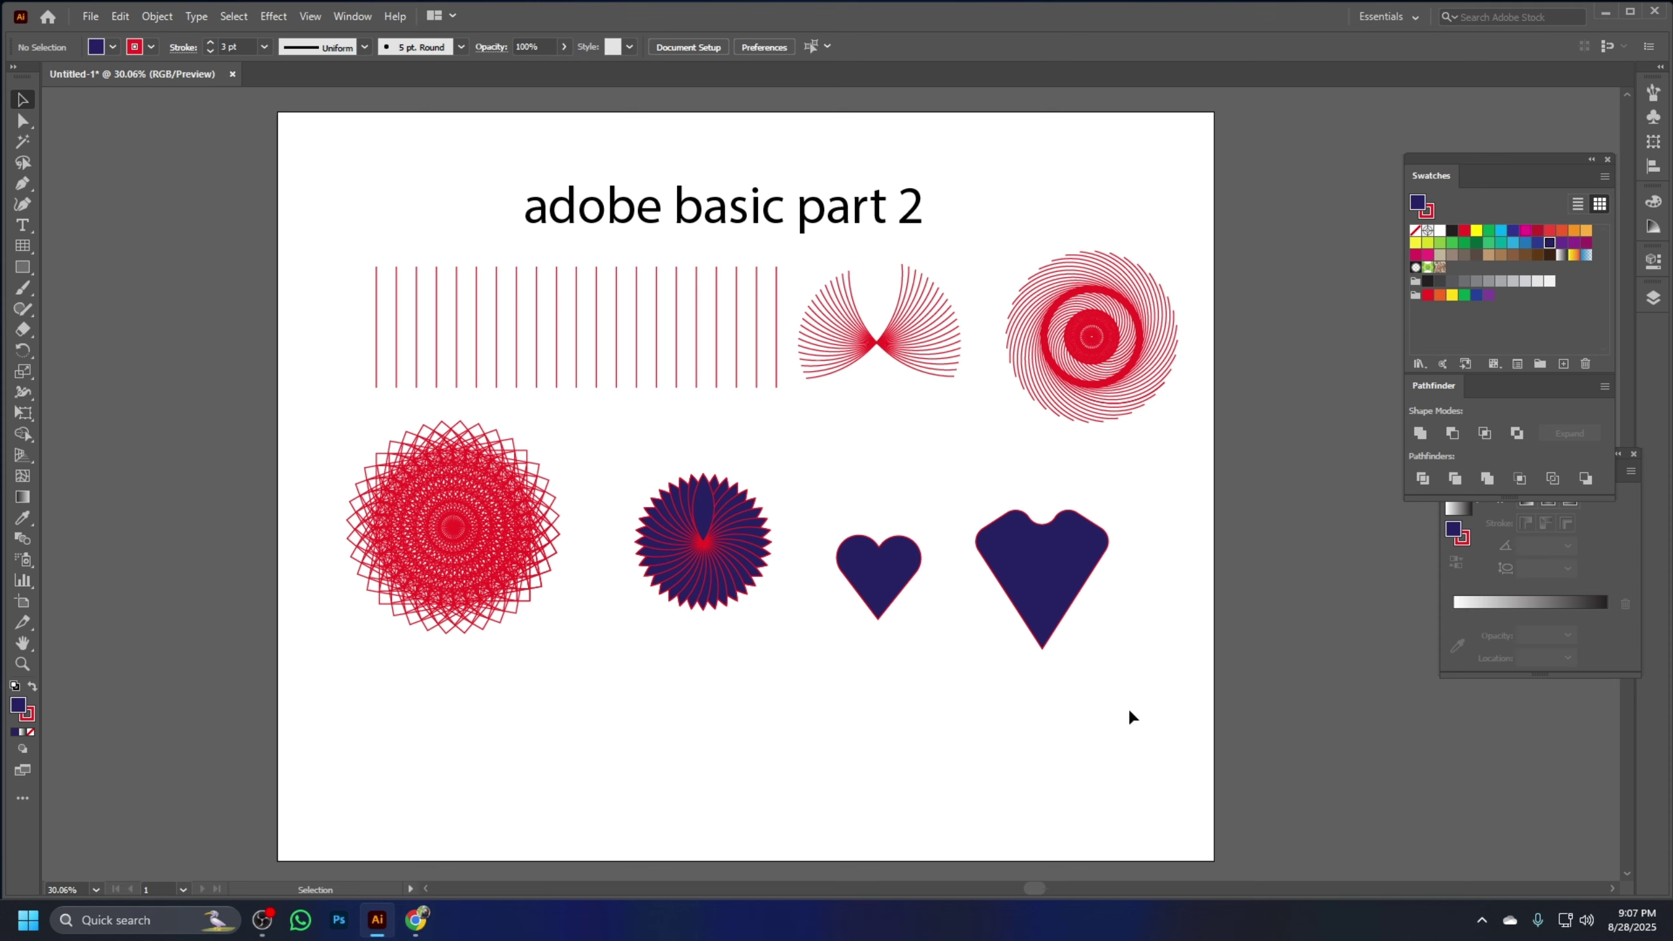
Delete the larger heart-like shape and move the small heart into the space it occupied
left_click_drag(1133, 727, 1015, 477)
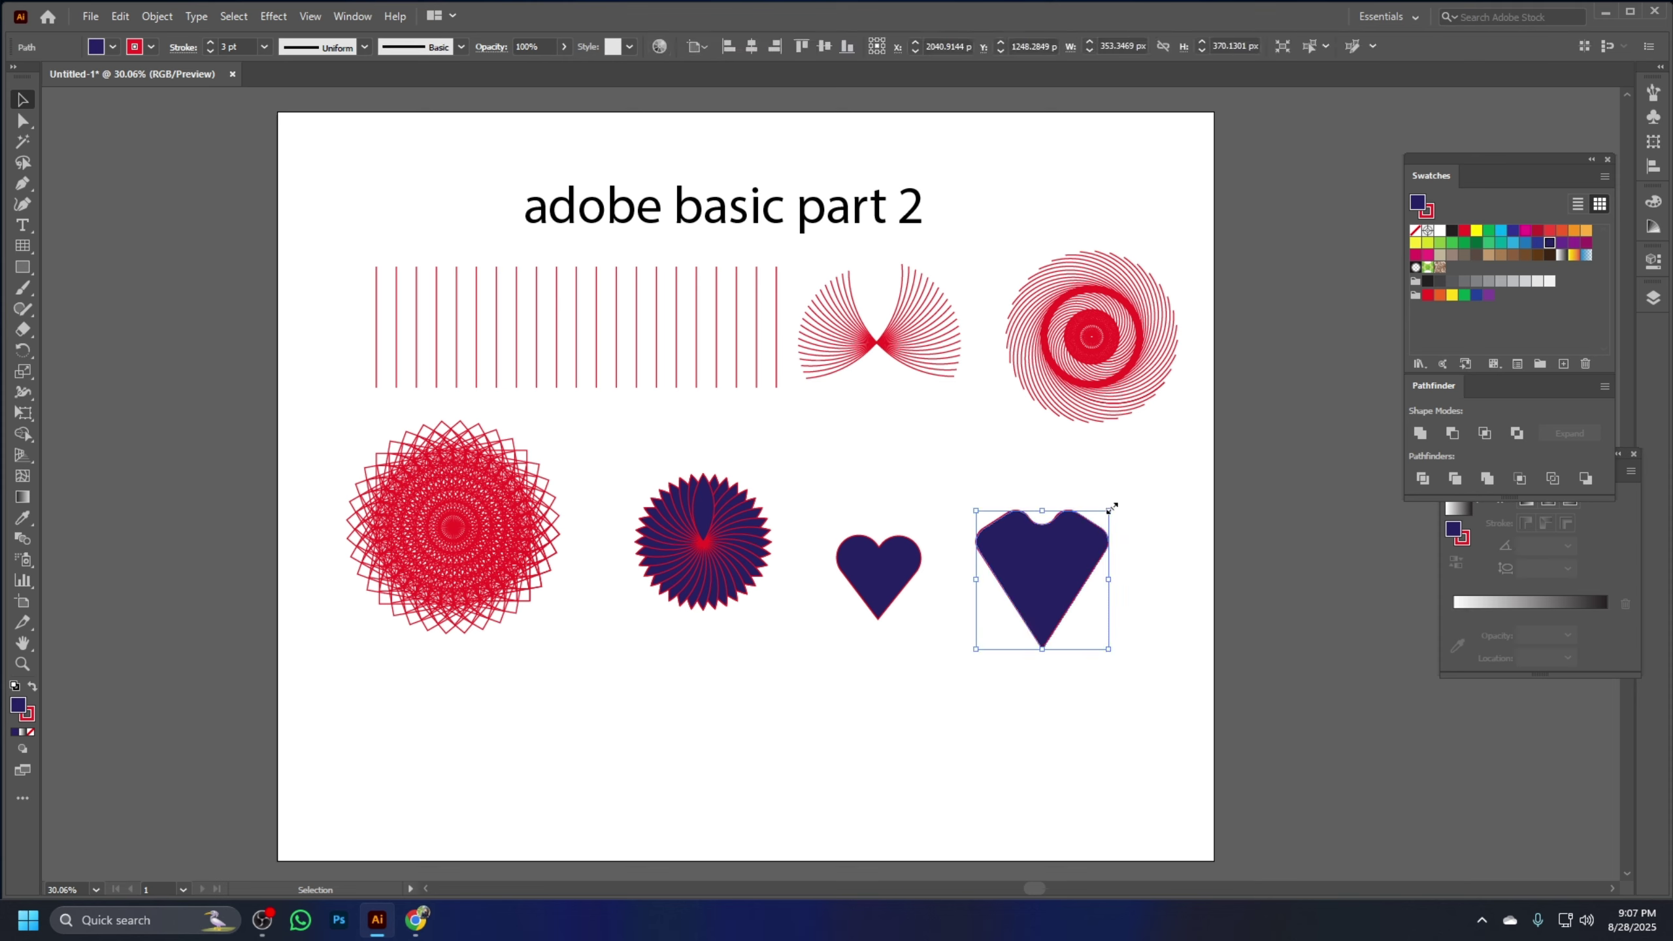
left_click_drag(1111, 507, 998, 570)
left_click(1048, 643)
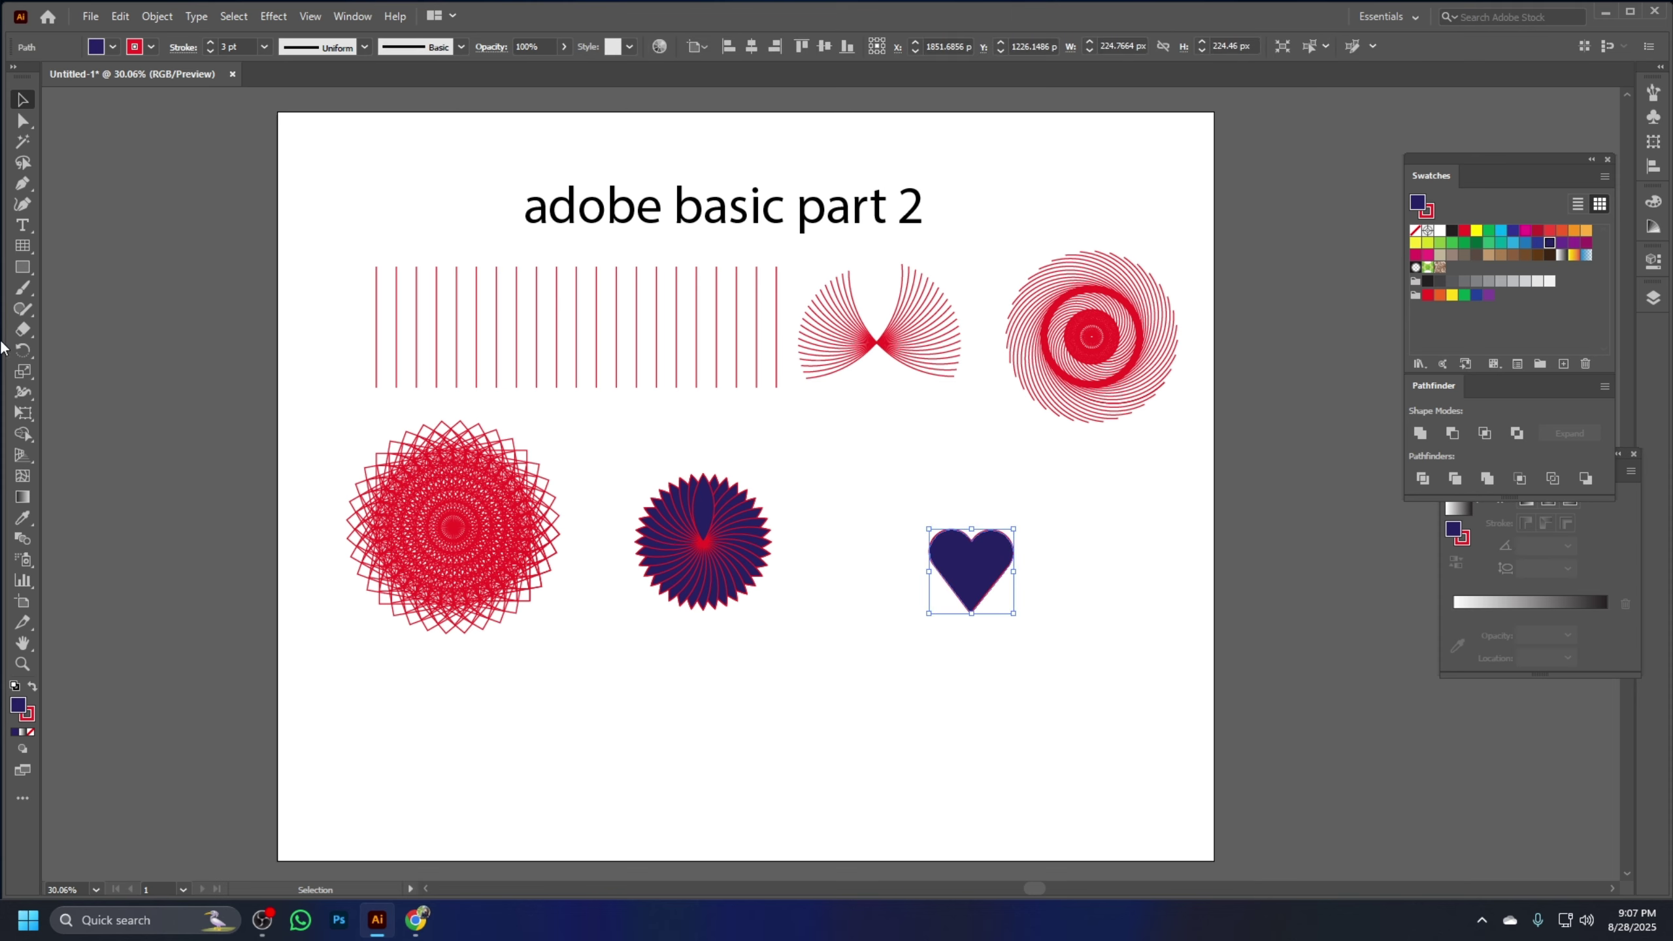
Rotate the heart 20° about its lower tip and repeat the rotation several times
left_click(23, 350)
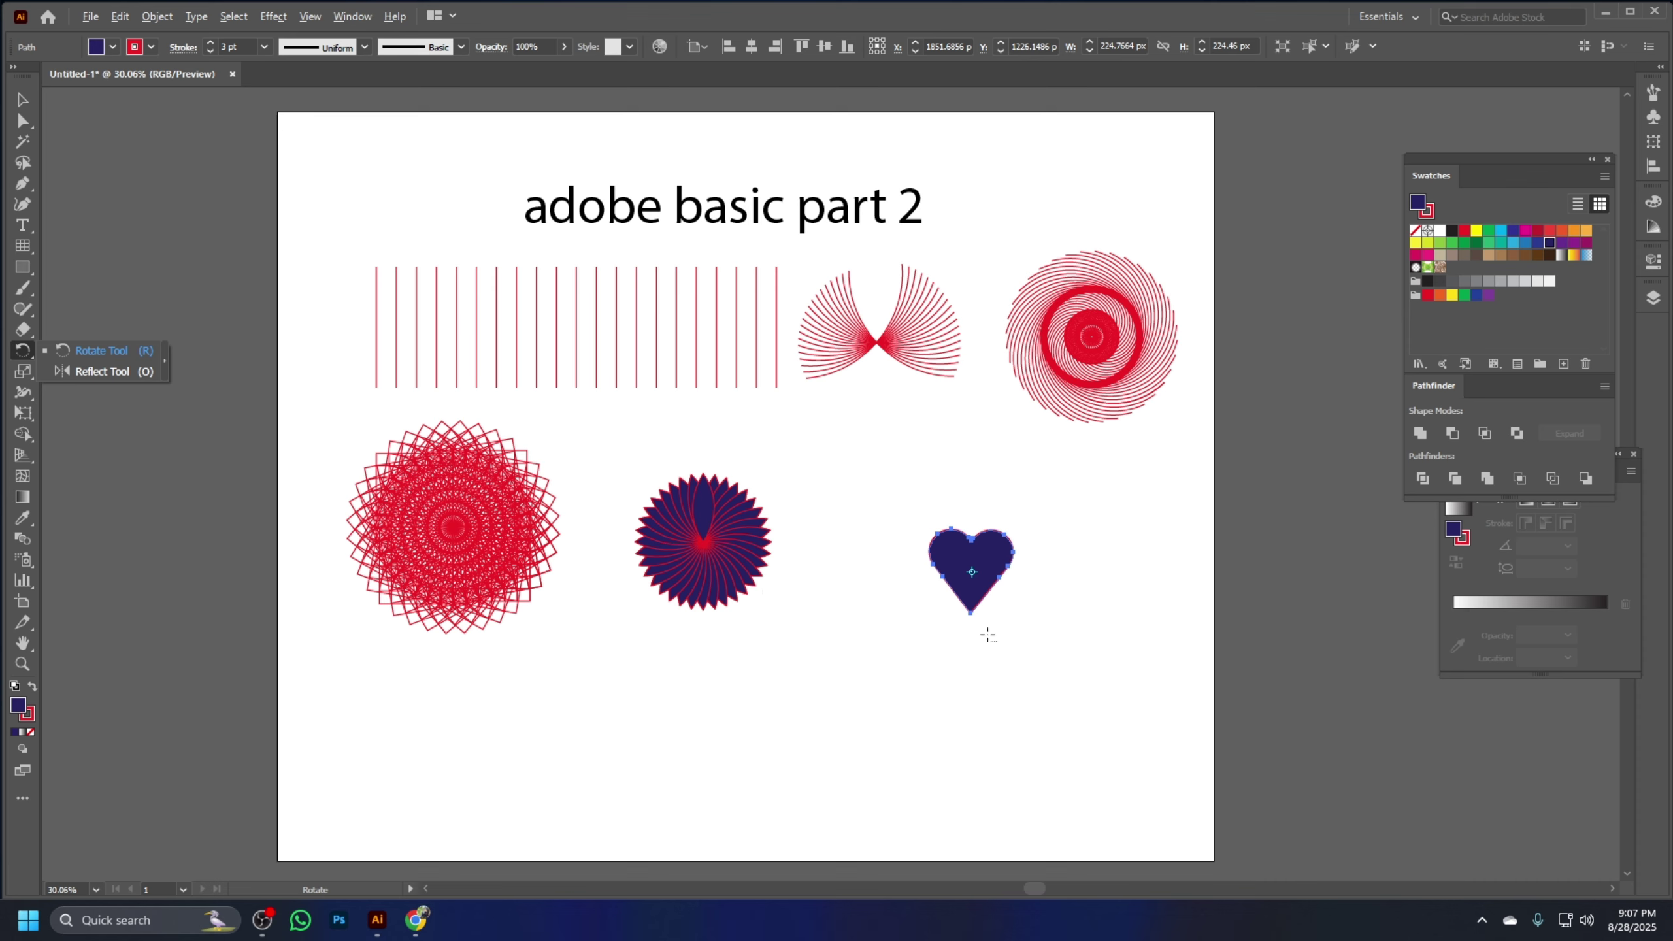
left_click(973, 613, "alt")
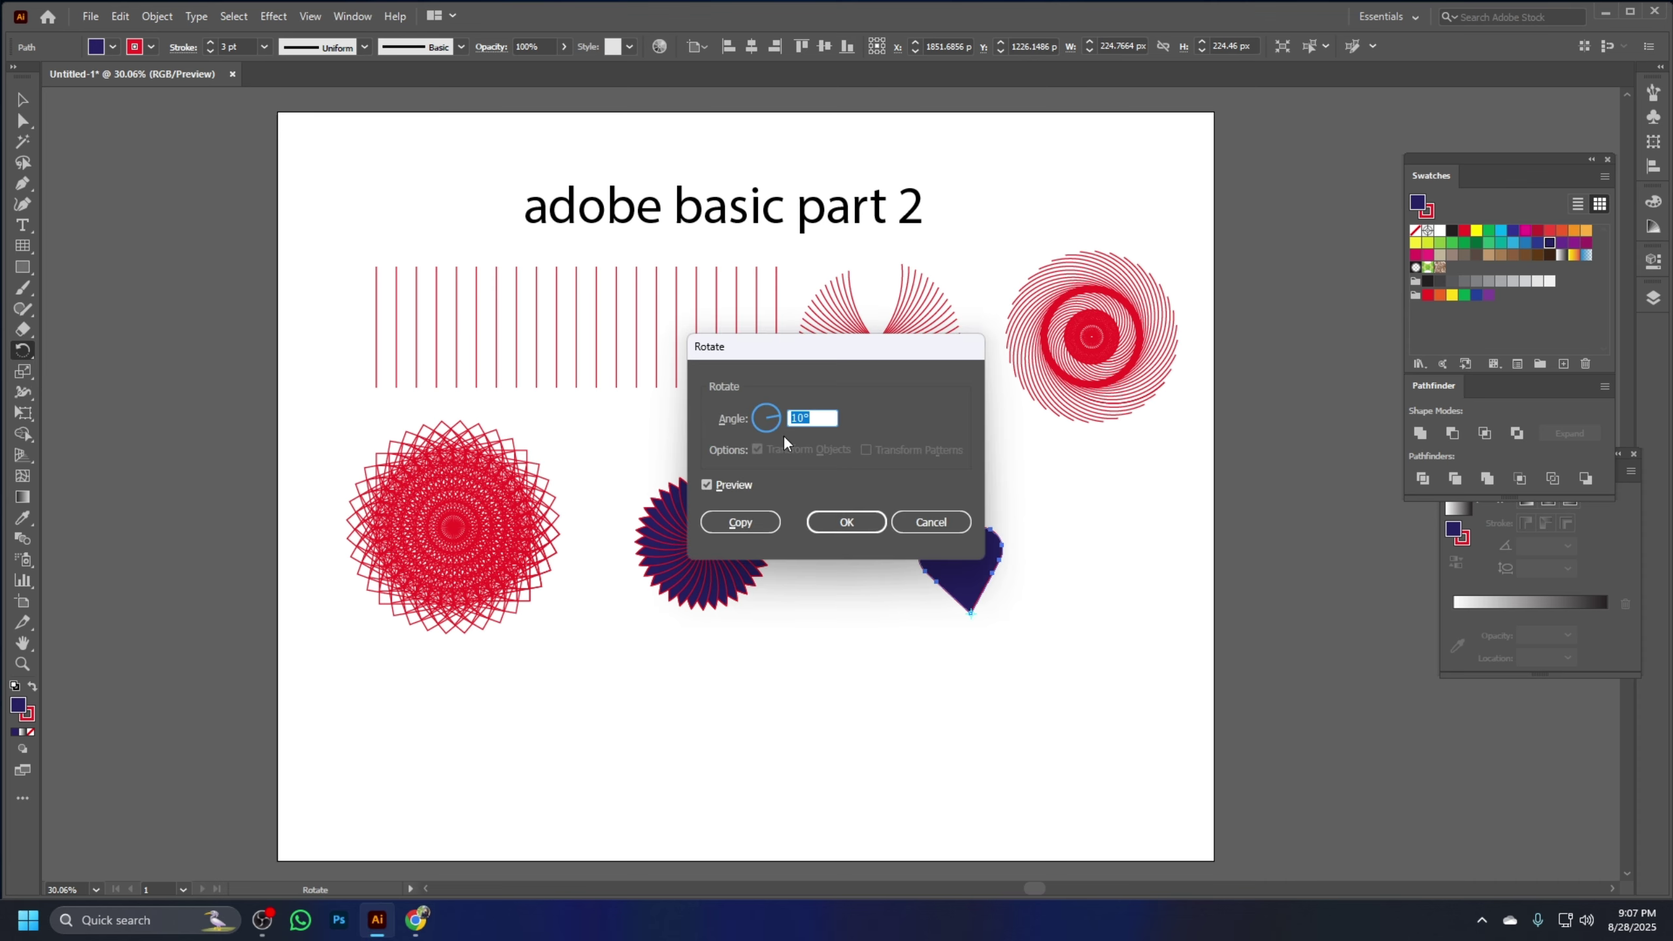
type("20")
left_click(846, 525)
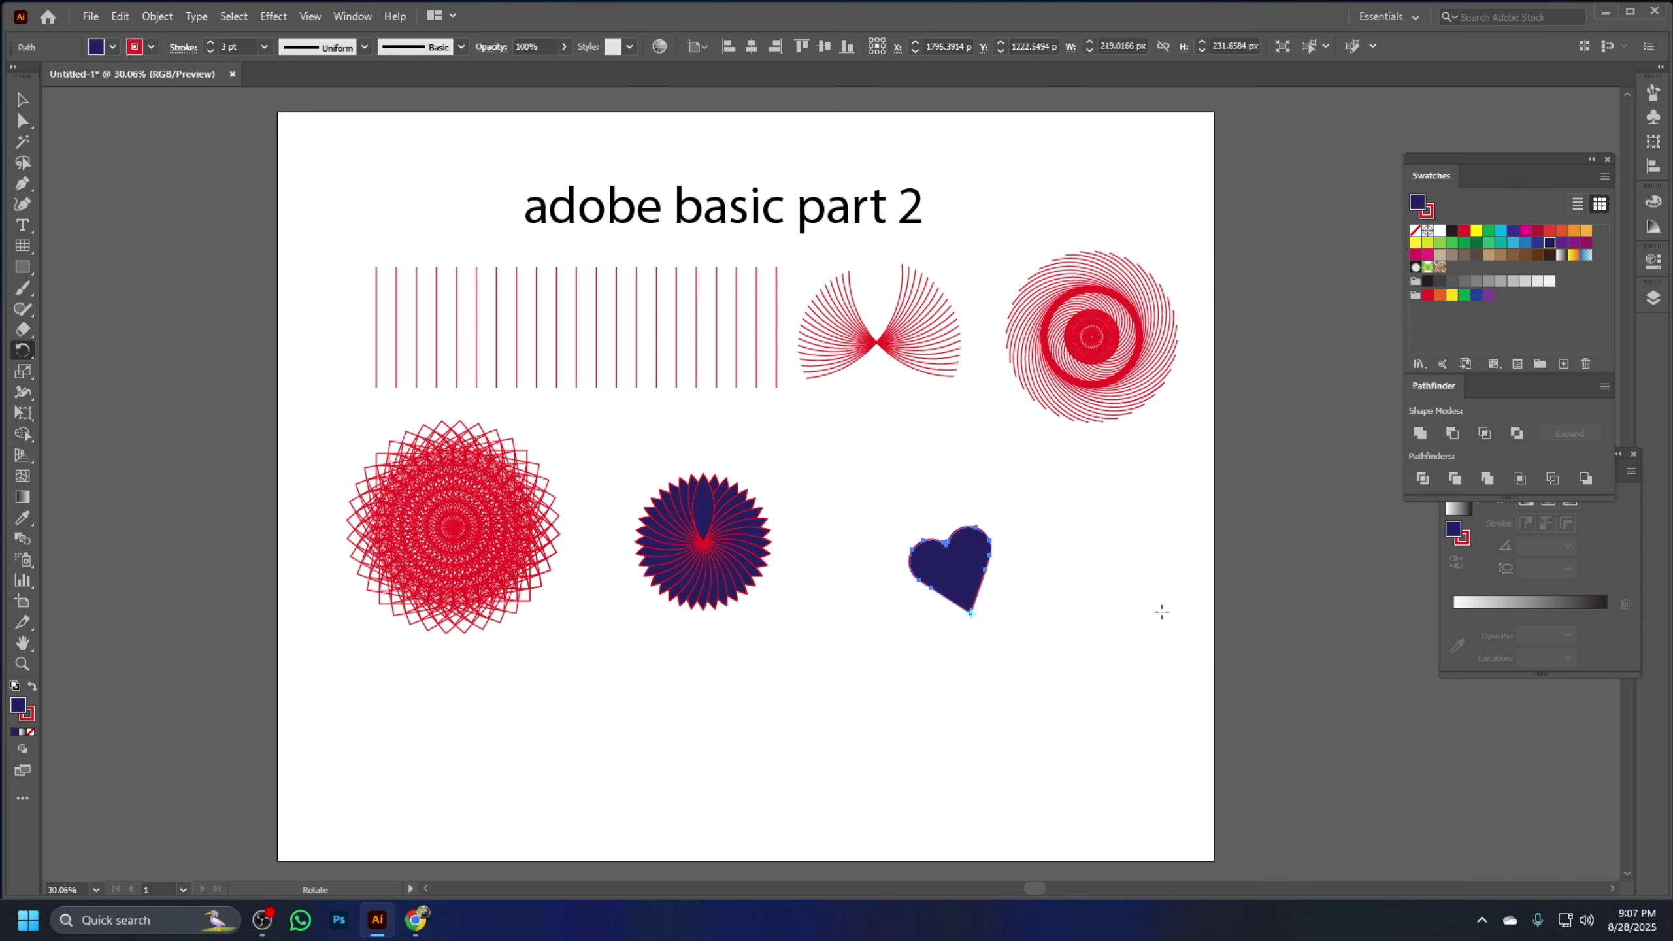
key("v")
key("ctrl+d")
key("ctrl+d")
key("ctrl+d")
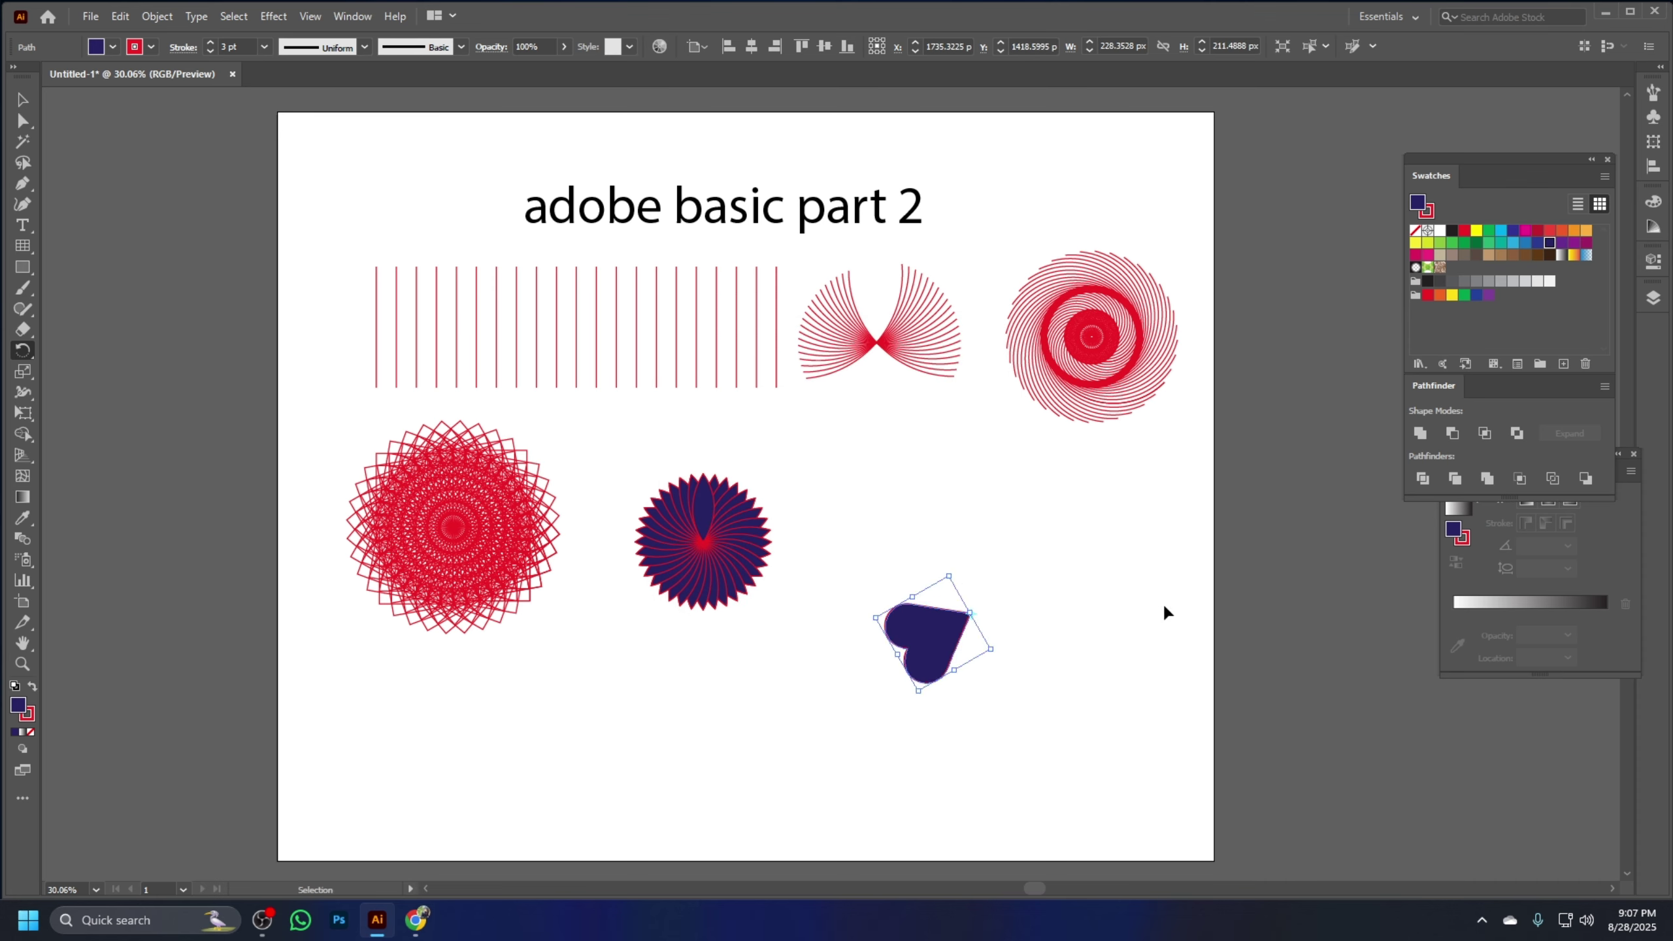
Rotate the heart 20° about a point on its edge and try to move it upward
key("r")
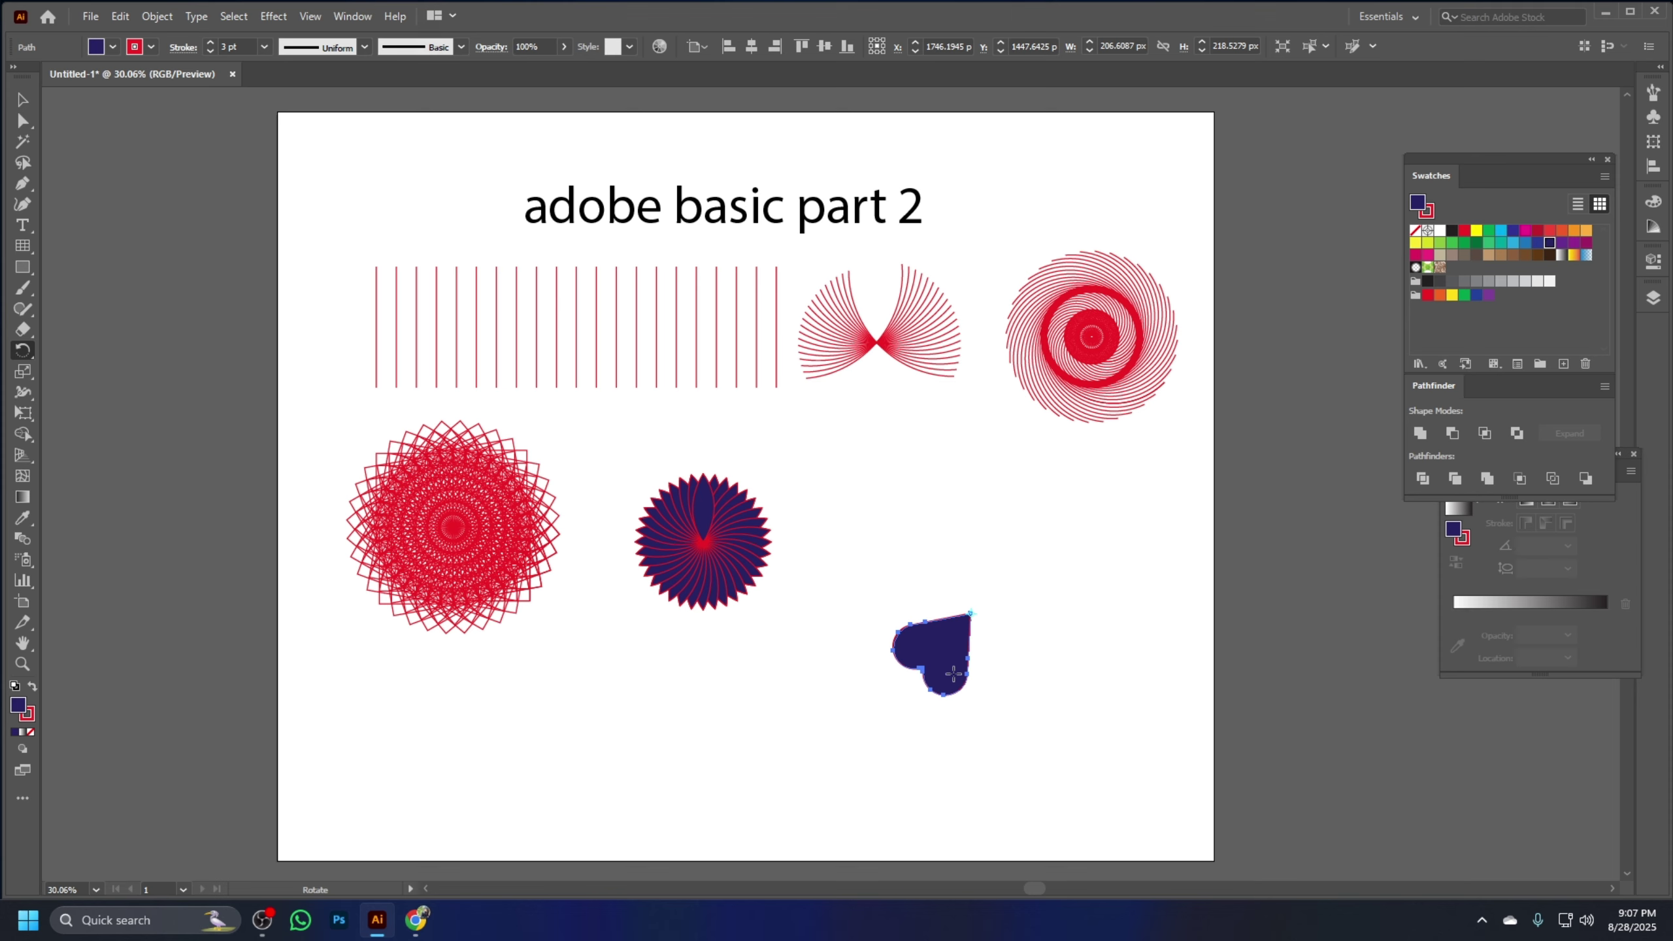
left_click(967, 676, "alt")
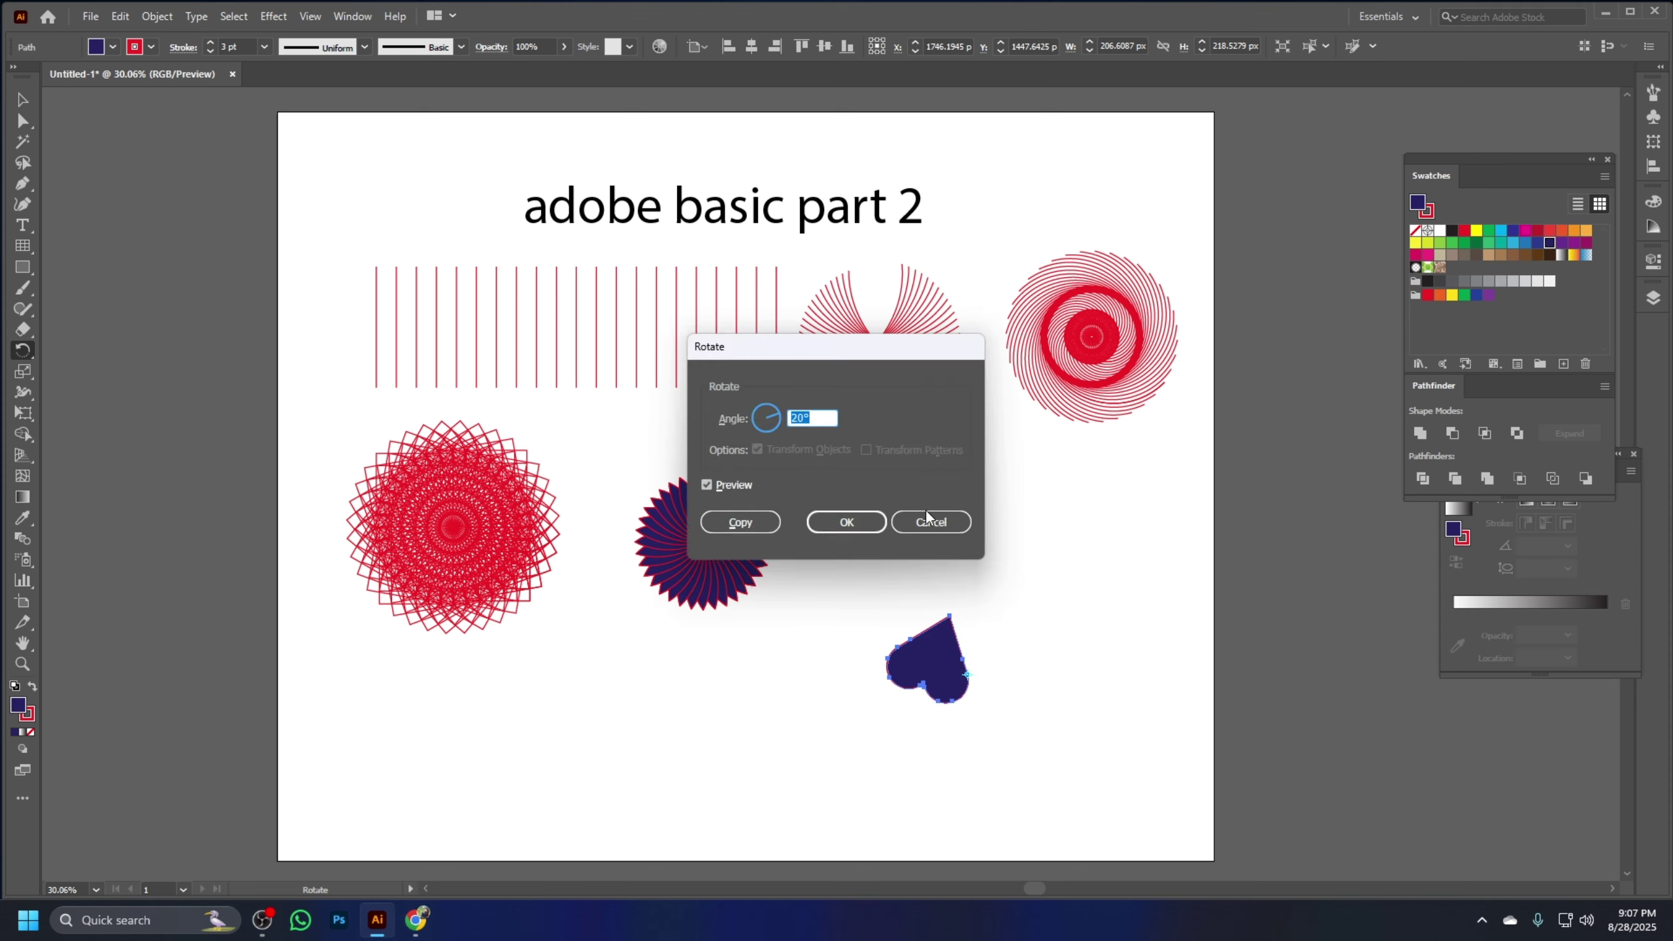
left_click(850, 525)
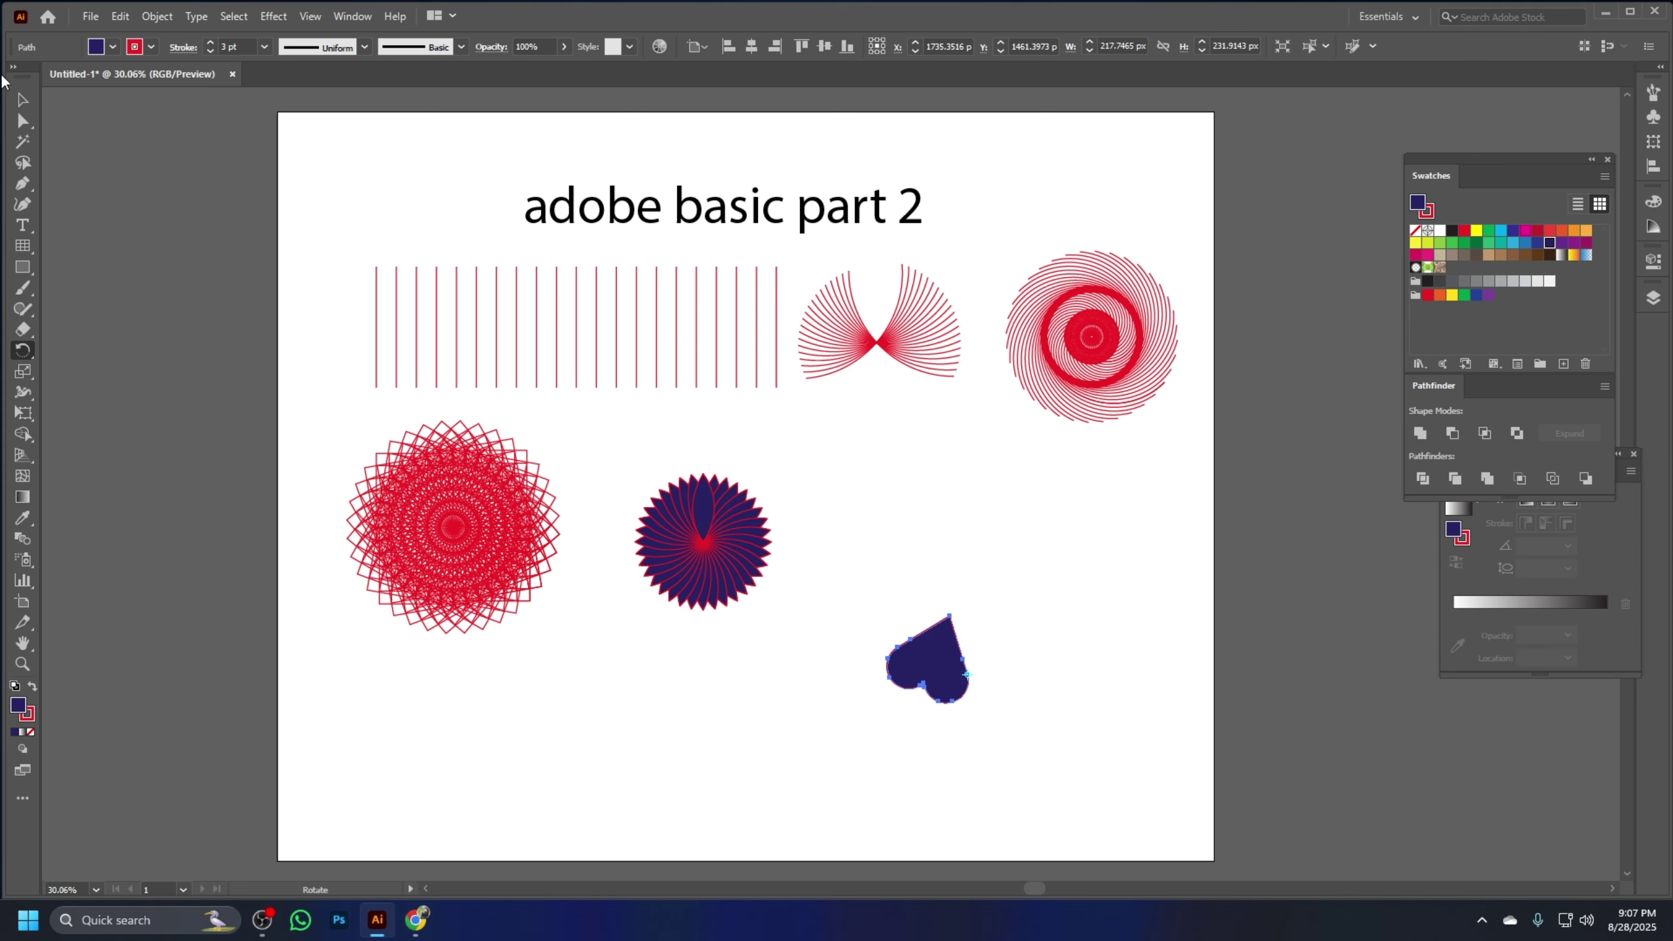
left_click(22, 100)
left_click_drag(907, 669, 883, 580)
Undo the heart's recent move and rotations and leave it deselected
key("a")
key("ctrl+z")
key("ctrl+z")
key("ctrl+z")
key("ctrl+z")
key("ctrl+z")
key("ctrl+z")
key("ctrl+z")
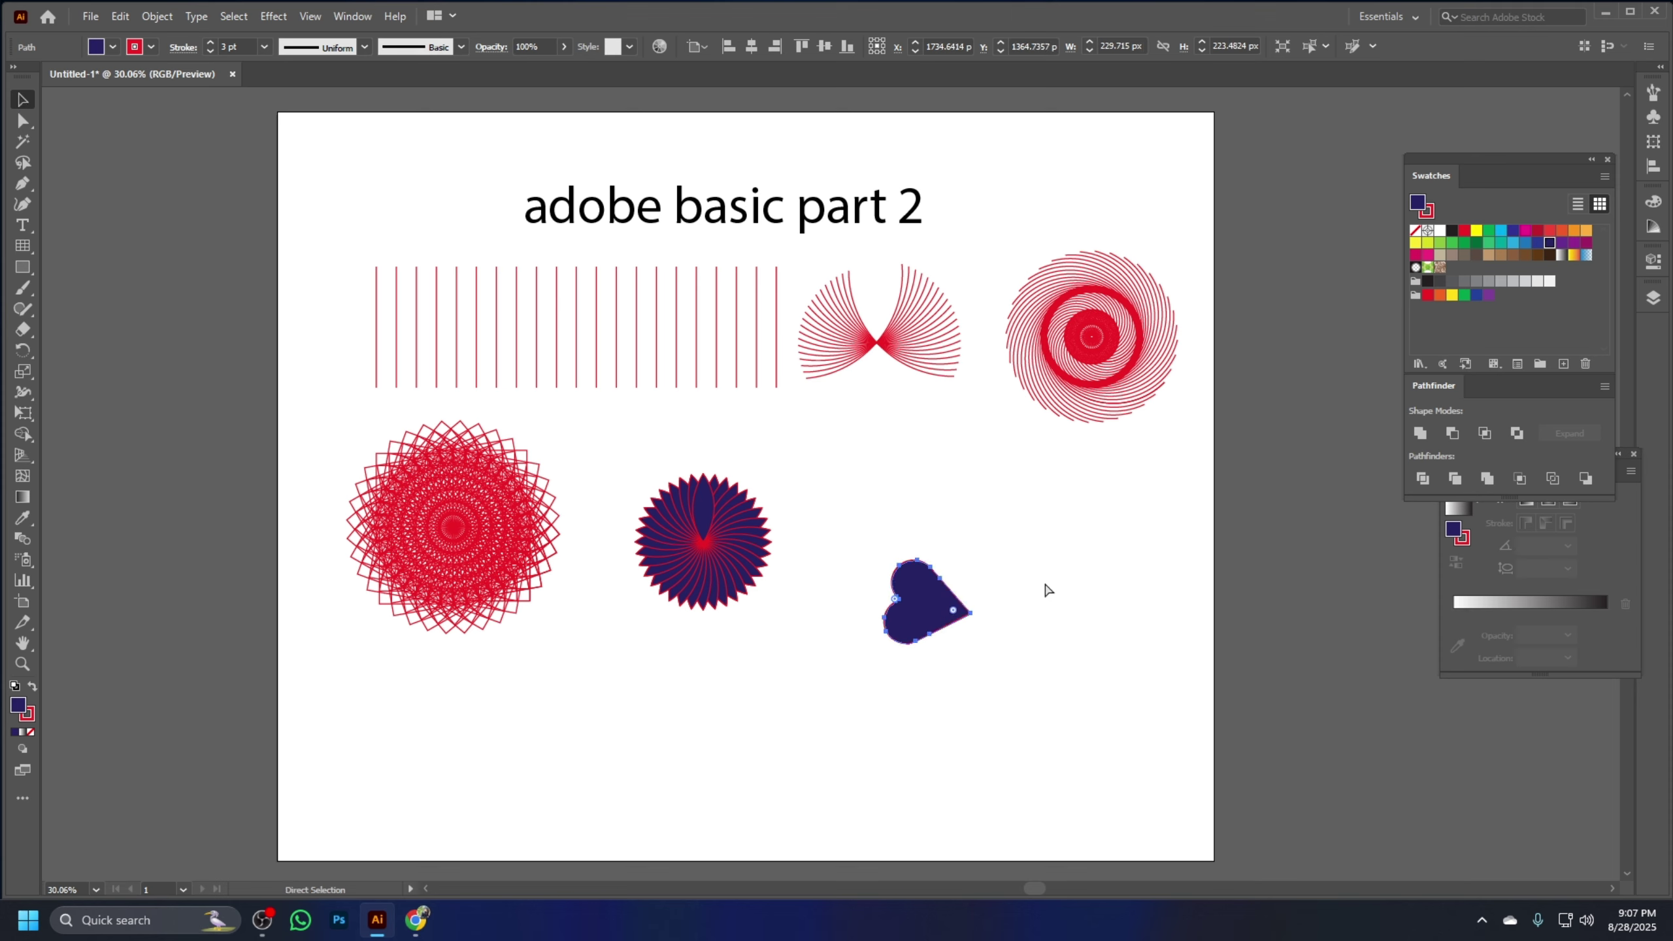
key("ctrl+z")
key("v")
left_click(1042, 609)
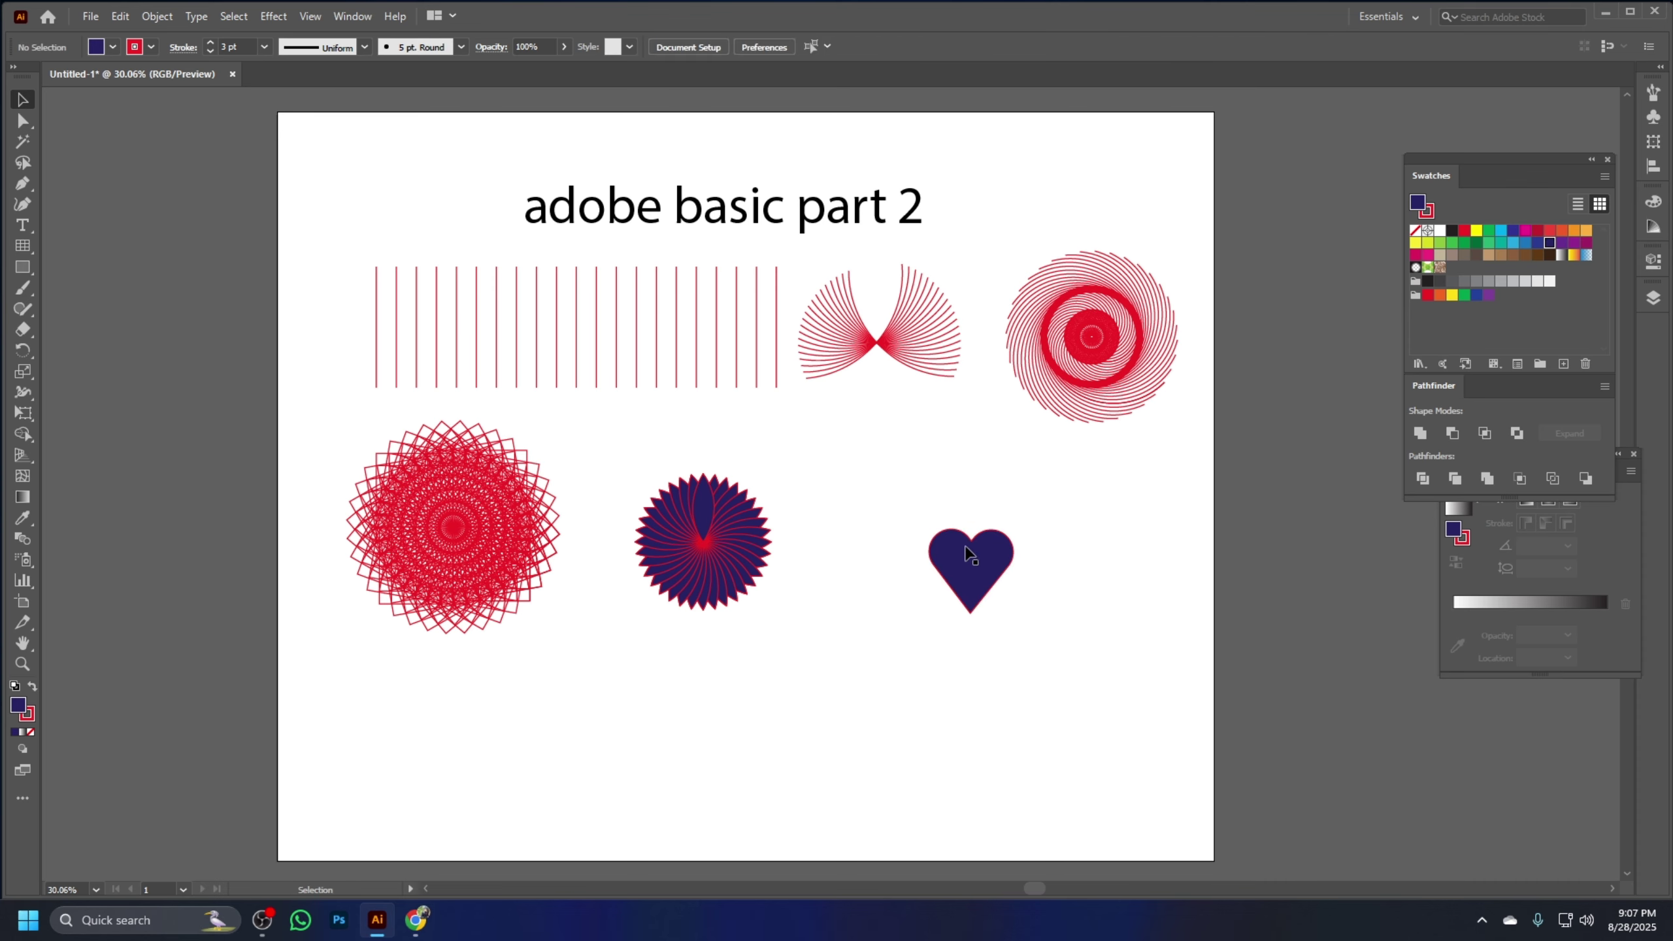
Duplicate the heart, rotate the copy clockwise and place it so both hearts meet at their lower tips
left_click(984, 567)
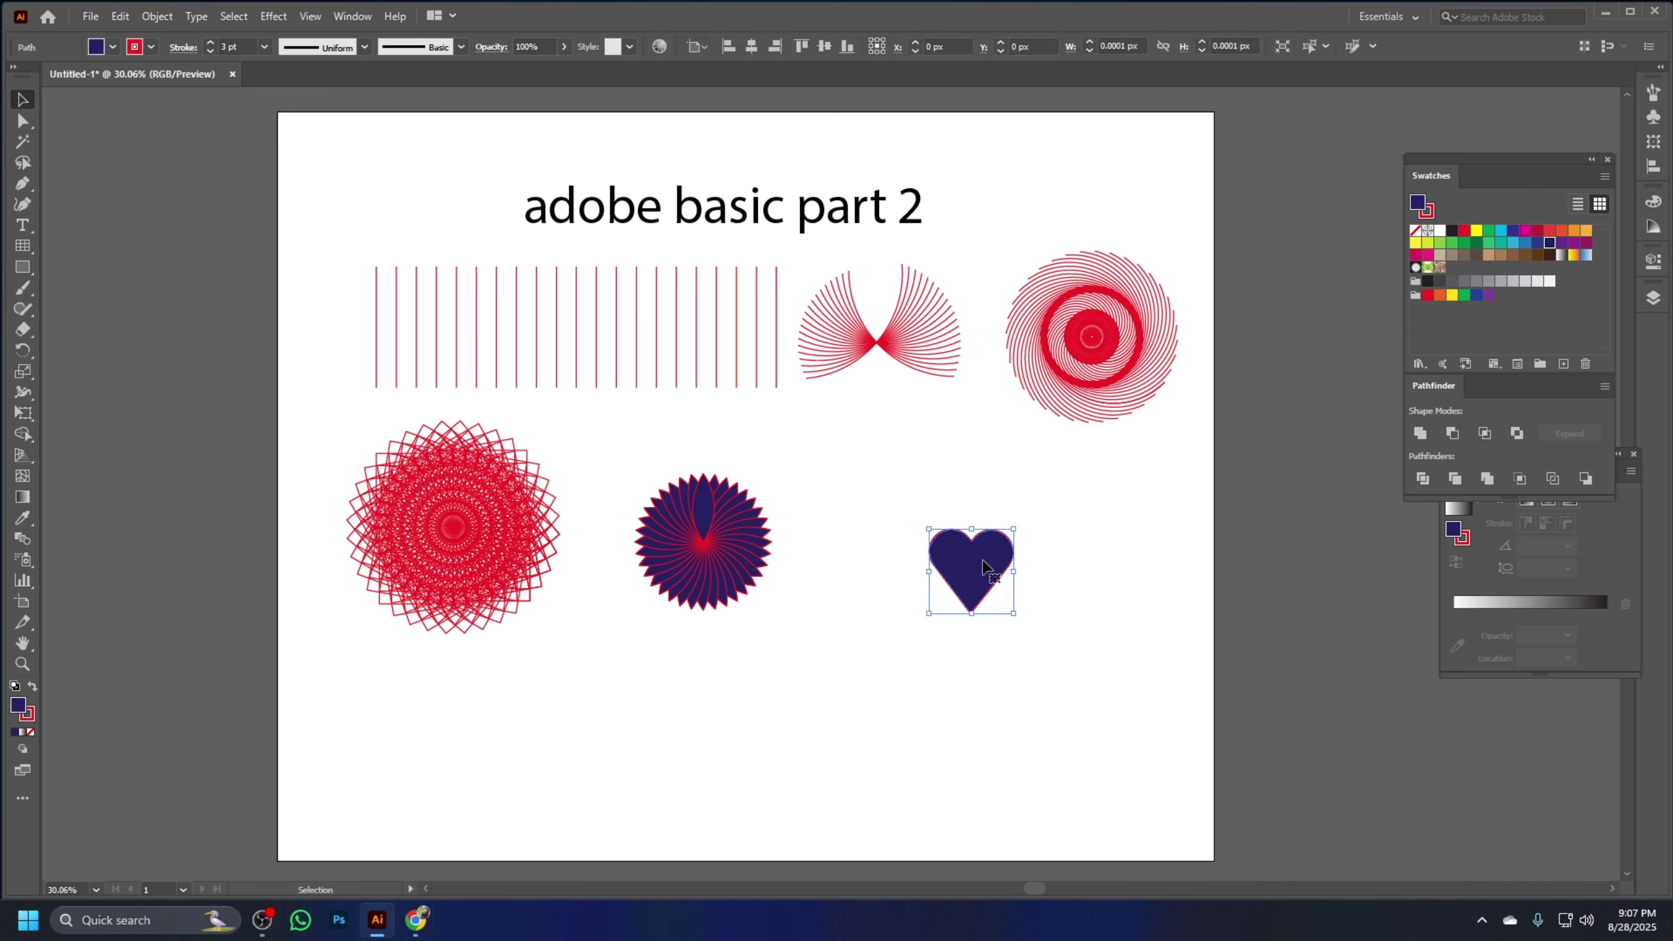
left_click_drag(981, 563, 1052, 563)
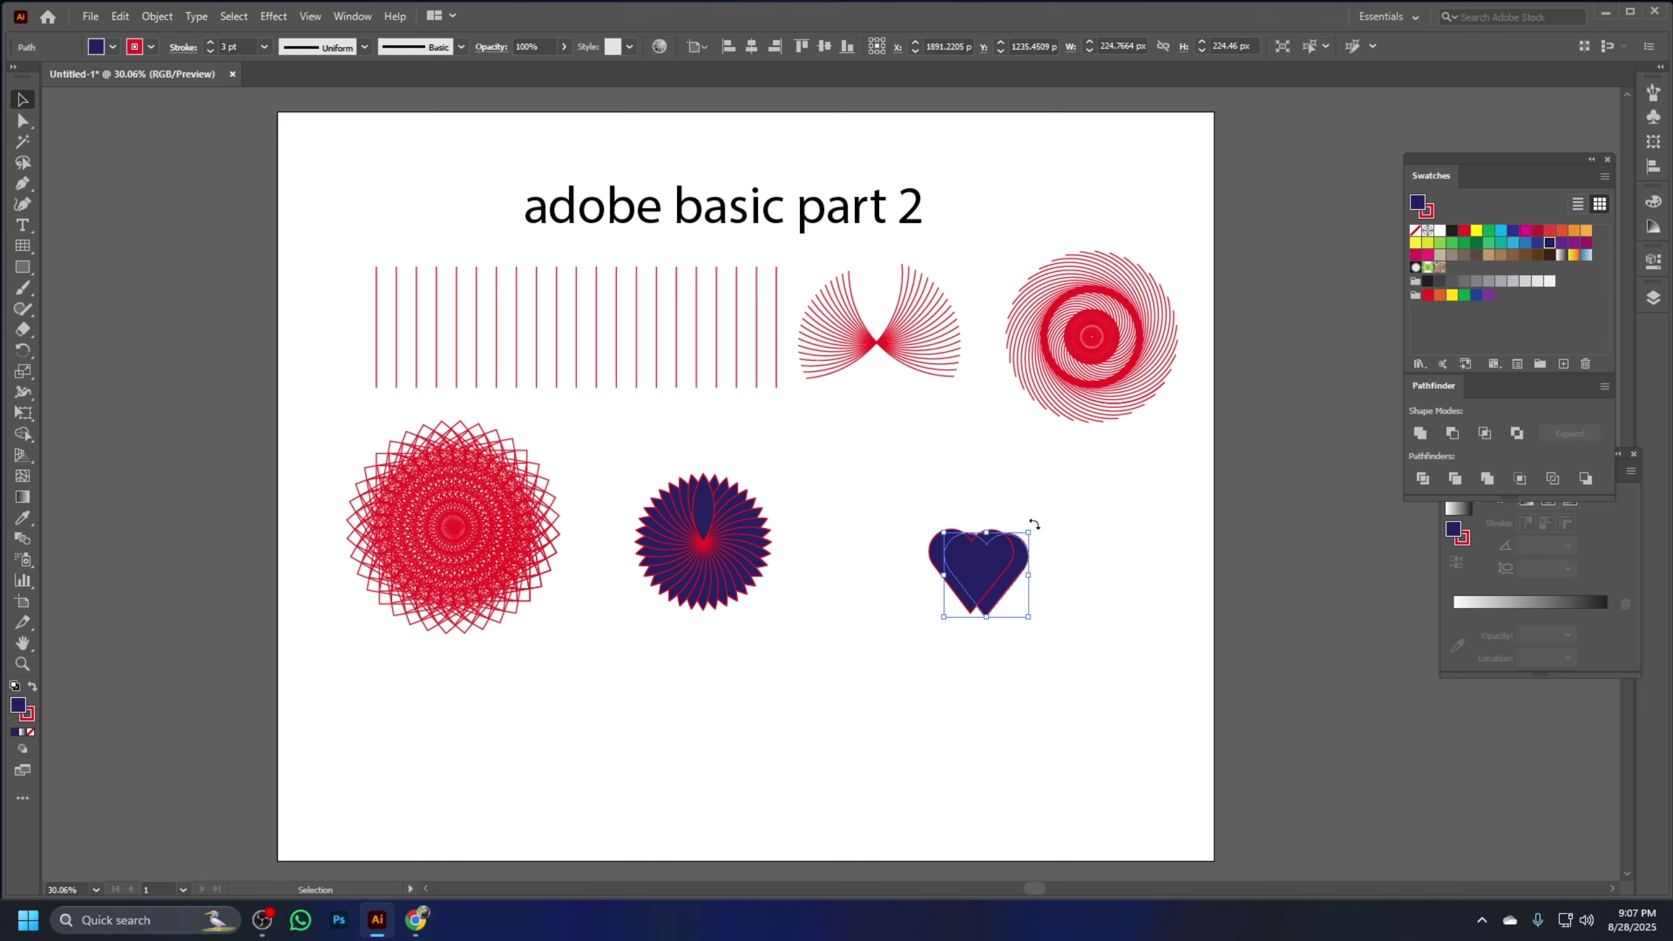
left_click_drag(1040, 528, 1076, 655)
left_click(1076, 656)
left_click_drag(1019, 586, 1031, 597)
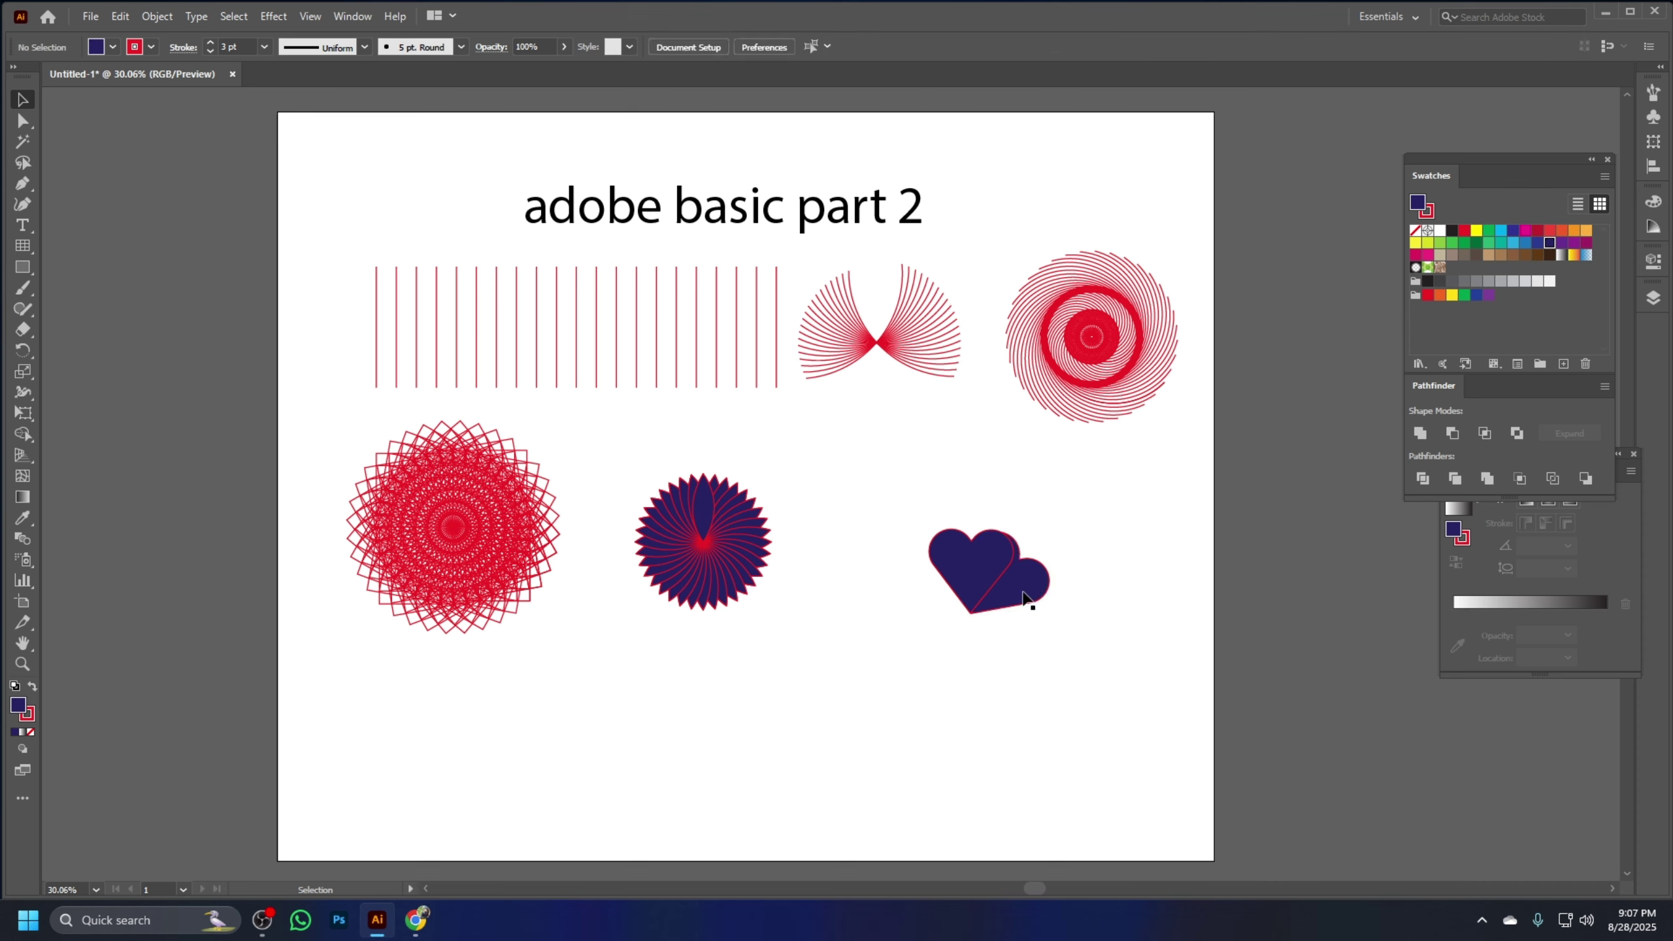
Scatter upright copies of the original heart around it across the empty area beside the navy flower
left_click(969, 583)
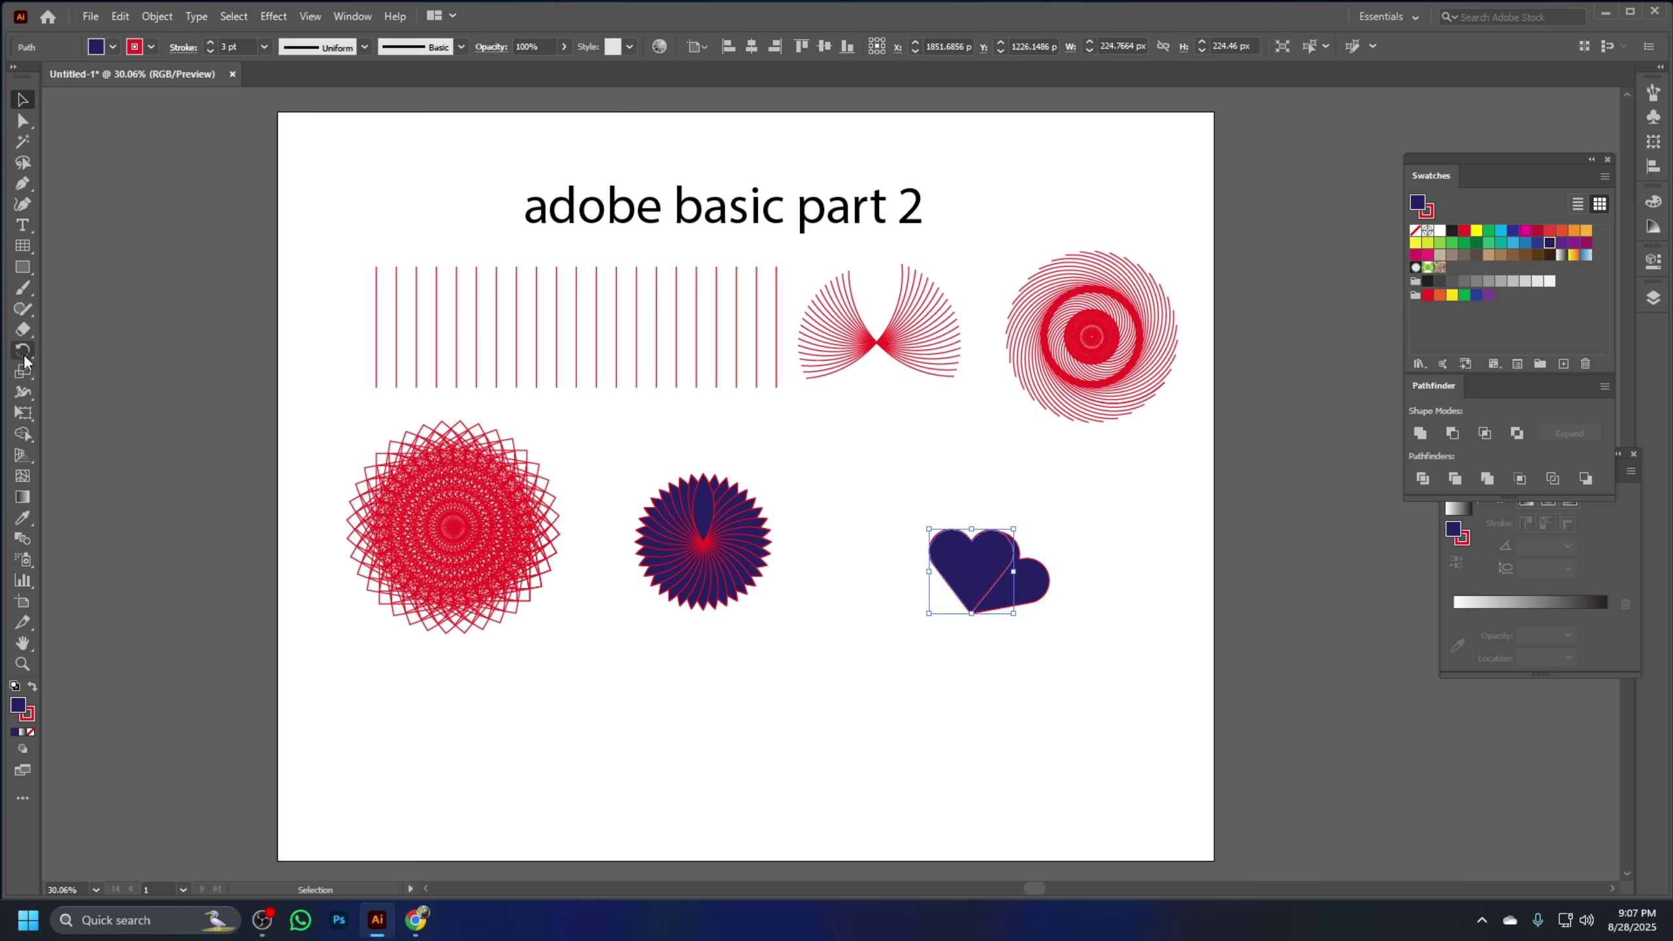
left_click_drag(24, 362, 79, 353)
left_click_drag(1049, 559, 931, 618)
left_click(22, 99)
left_click_drag(967, 559, 1055, 507)
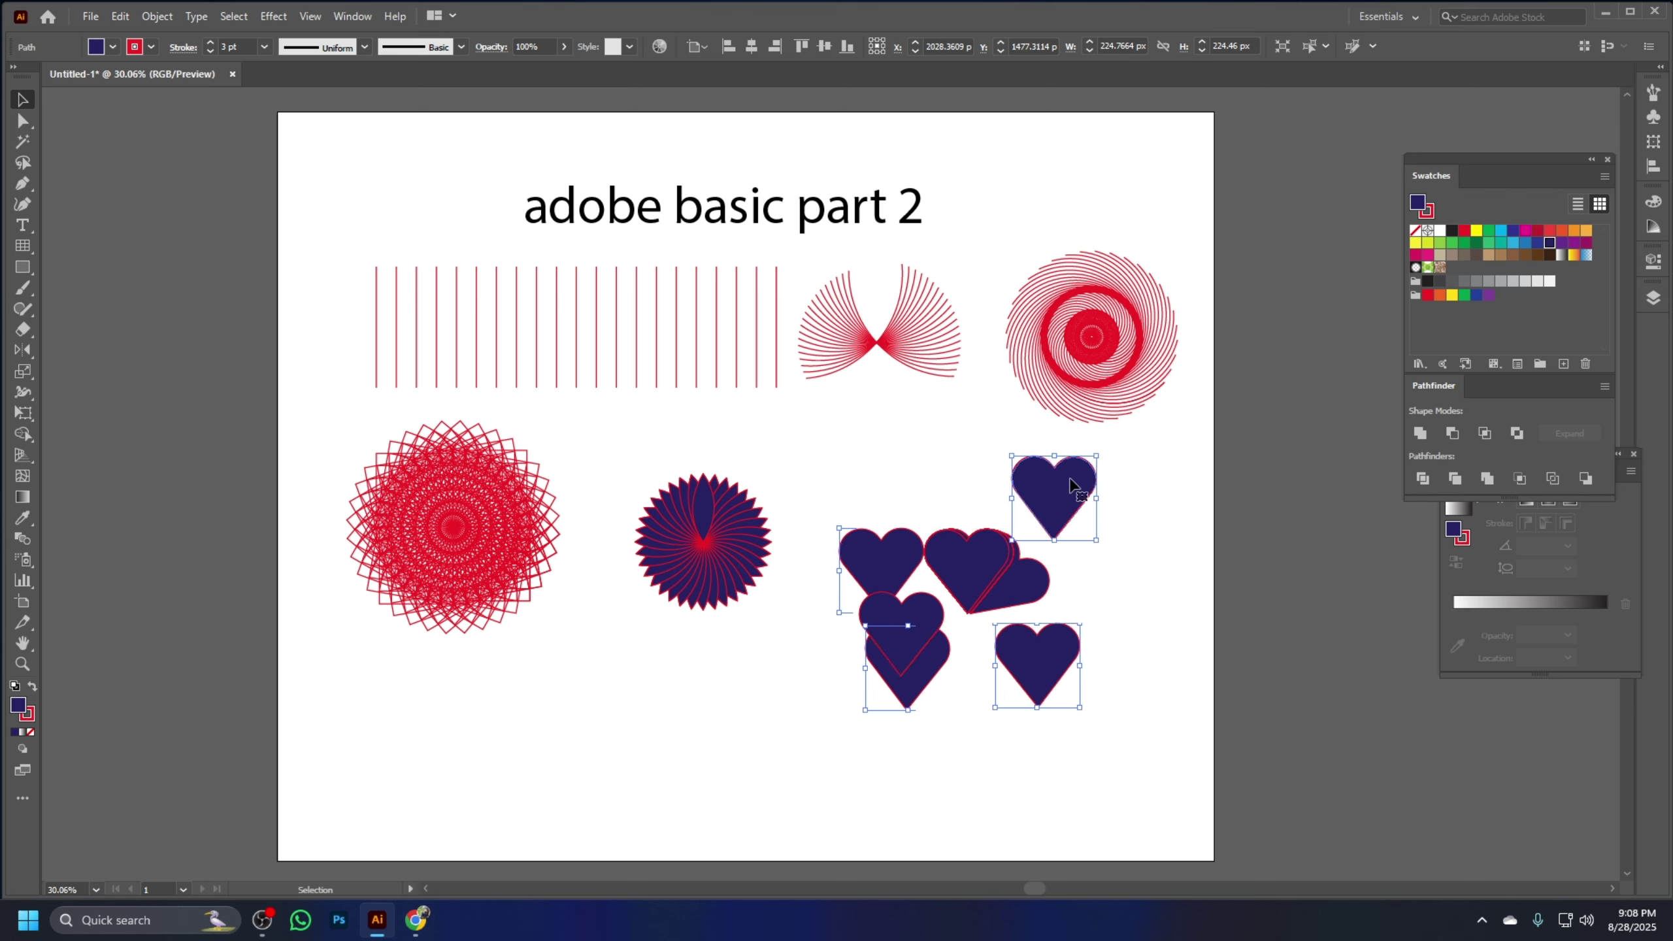
left_click_drag(966, 580, 936, 439)
left_click_drag(965, 580, 975, 704)
left_click_drag(966, 580, 1125, 752)
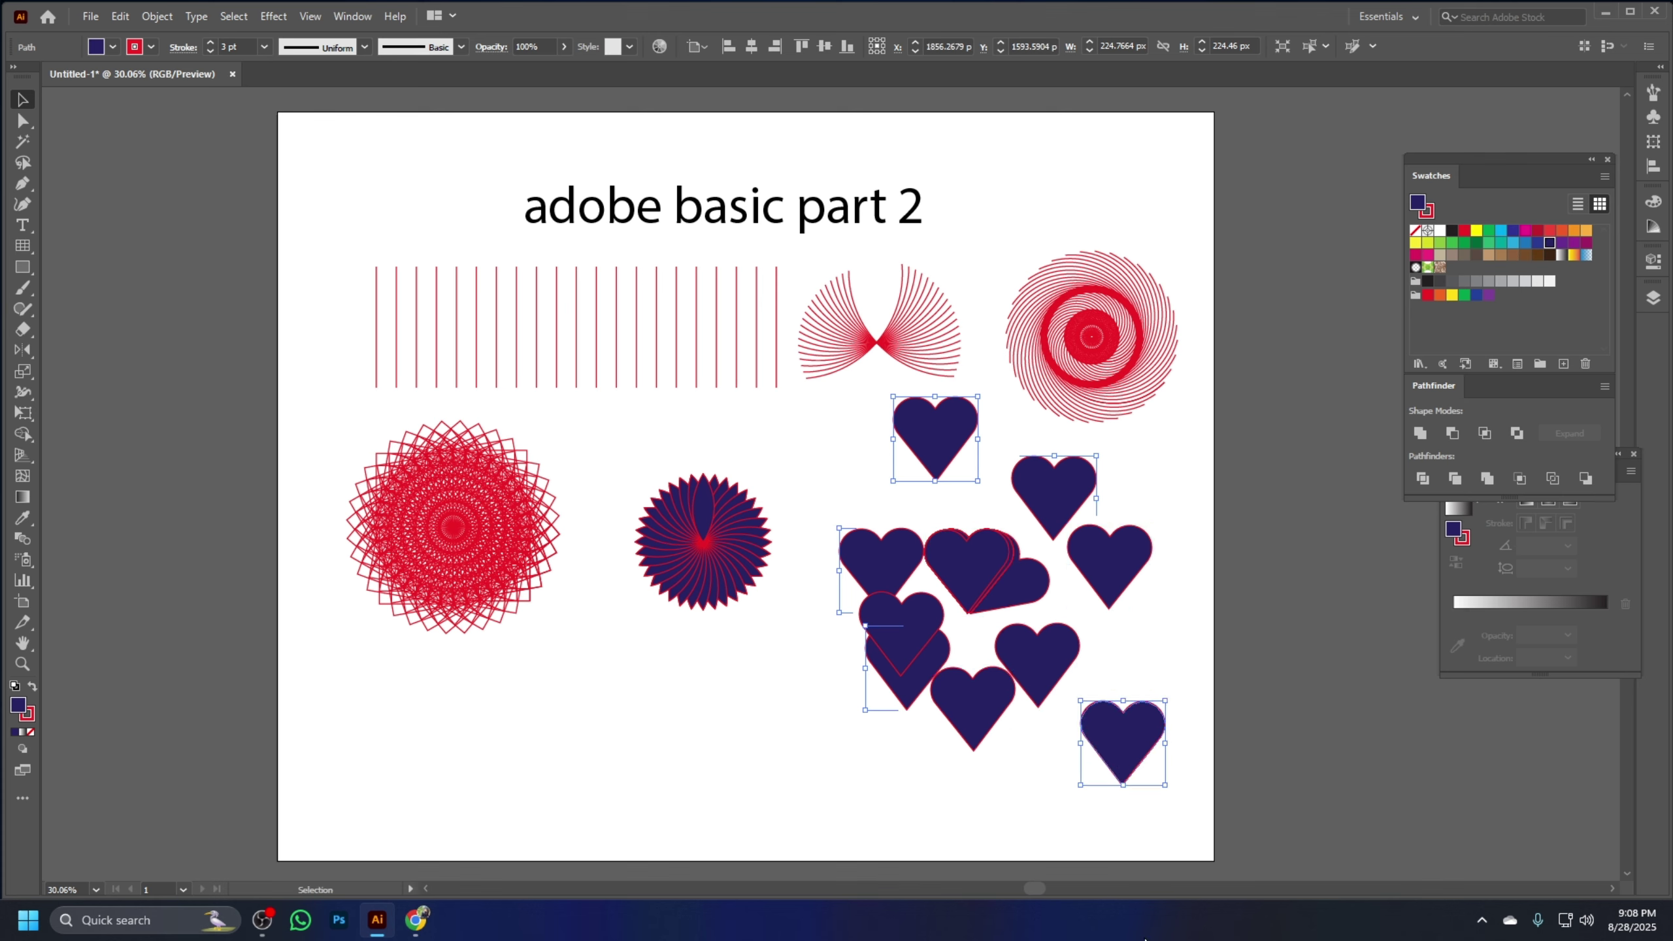
Delete the original heart and all of its copies
left_click_drag(1170, 834, 871, 463)
key("Delete")
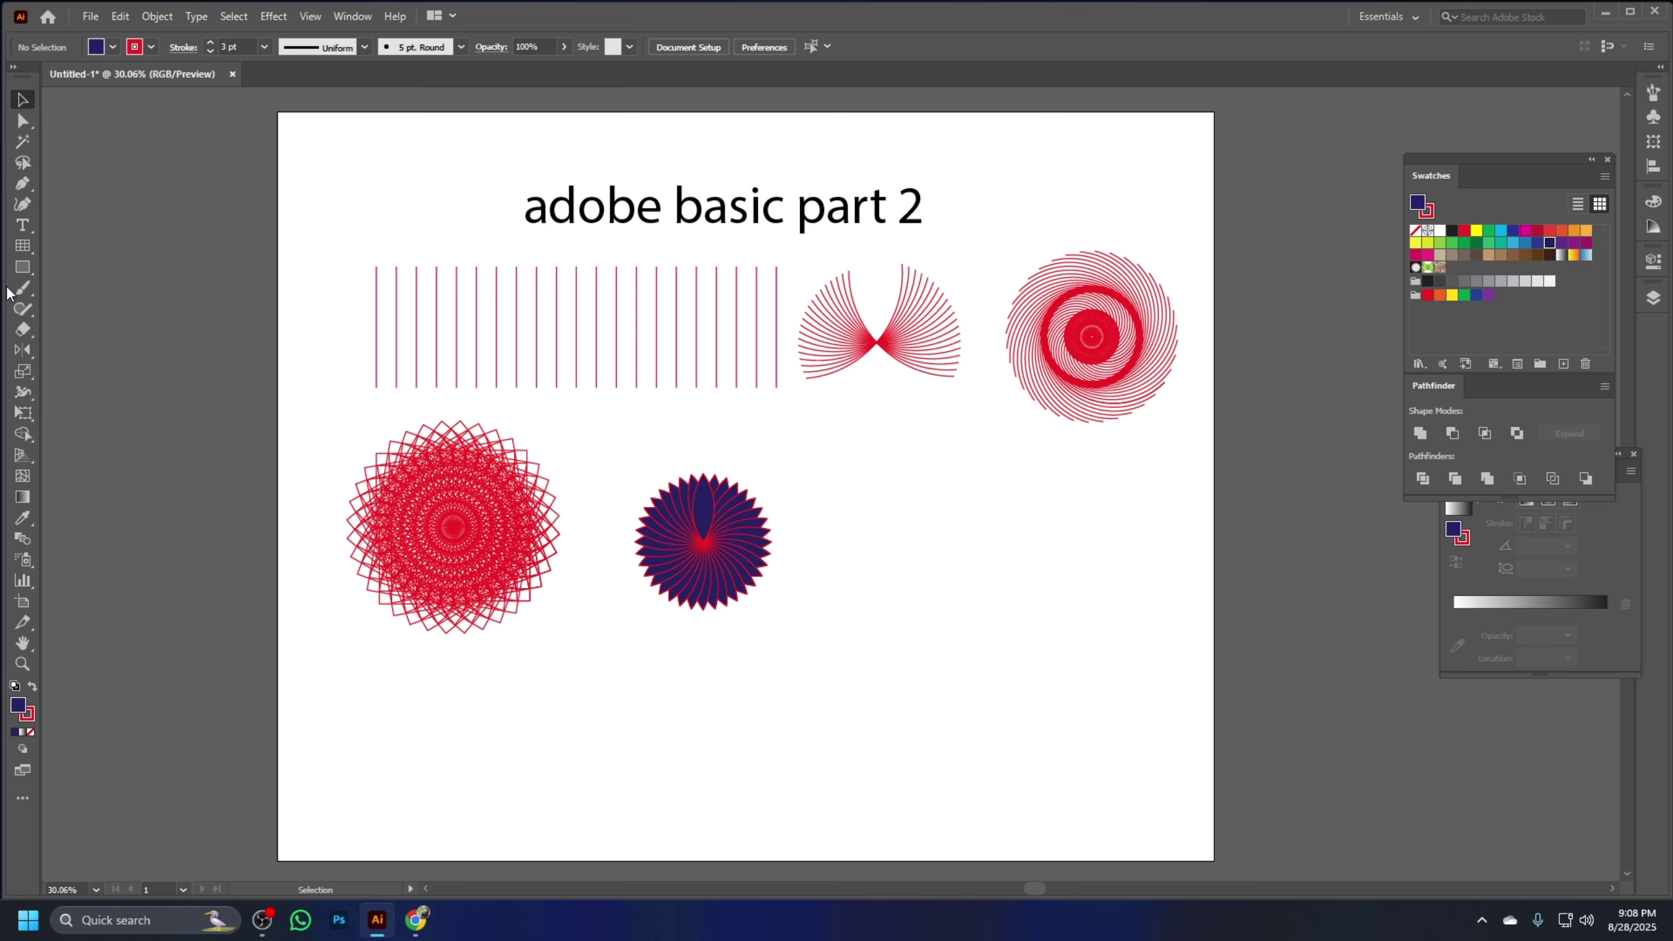
Paint two long wavy strokes across the area below the navy flower with the Paintbrush tool
left_click(34, 288)
left_click_drag(549, 737, 903, 660)
mouse_move(974, 726)
left_mouse_down()
mouse_move(794, 689)
mouse_move(537, 672)
left_mouse_up()
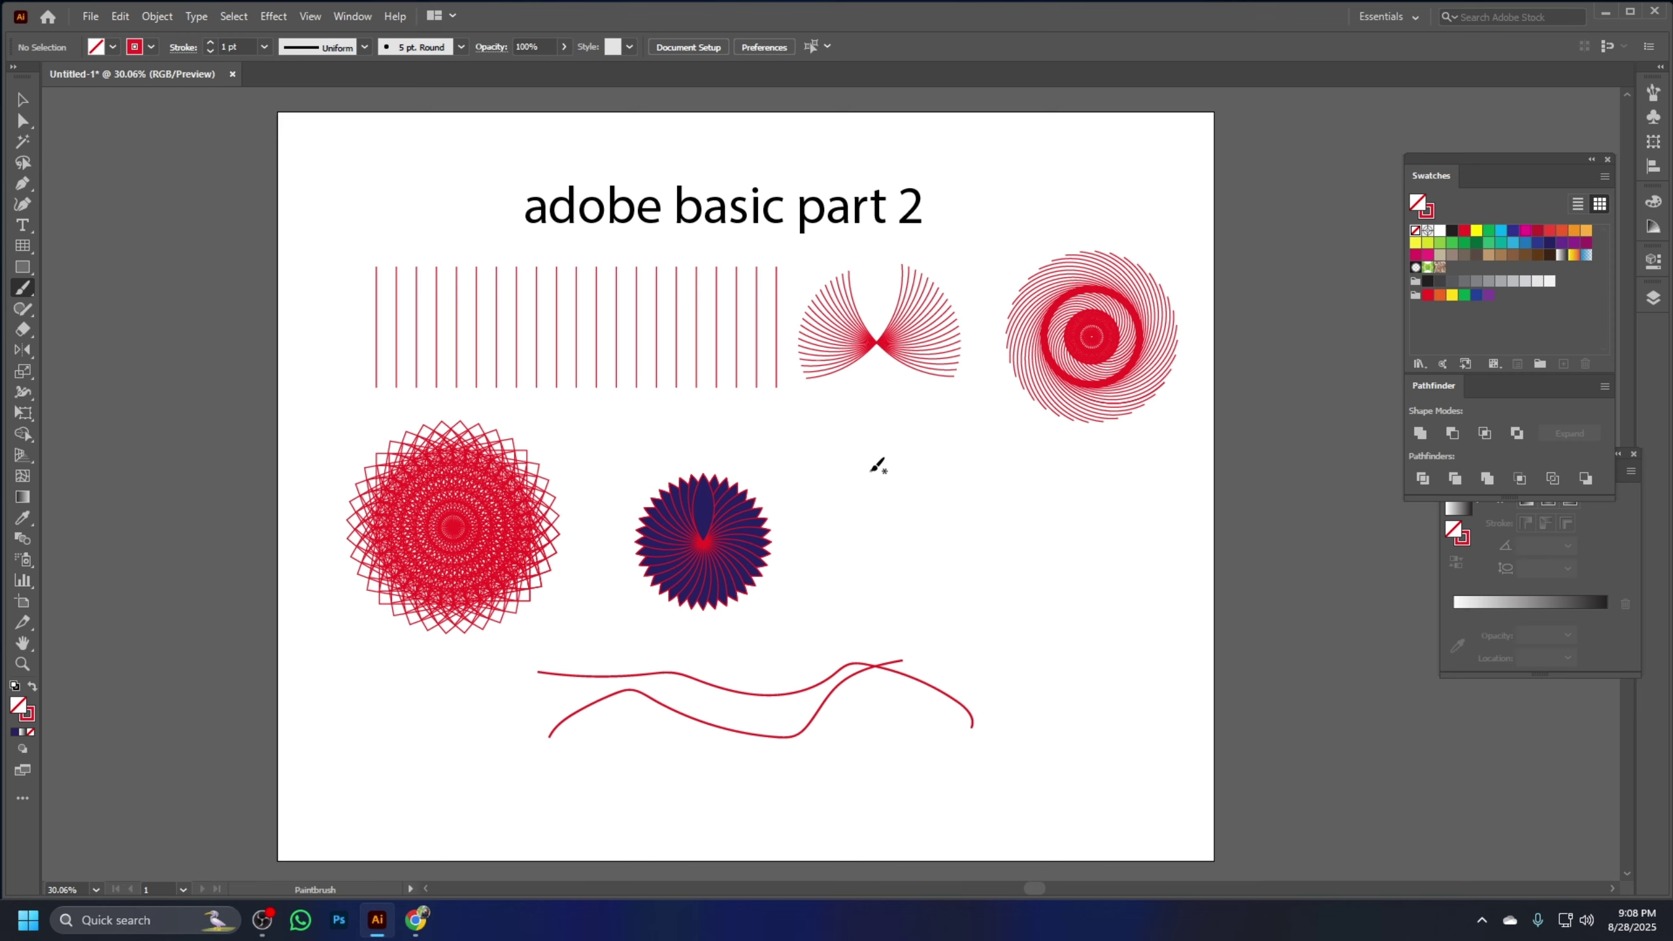
Handwrite the letters A, B, C and D in the empty area beside the navy flower, adding a stray stroke across the C
left_click_drag(932, 445, 910, 562)
mouse_move(932, 446)
left_mouse_down()
mouse_move(959, 553)
mouse_move(978, 499)
left_mouse_up()
left_click_drag(1053, 446, 1083, 555)
mouse_move(1052, 445)
left_mouse_down()
mouse_move(1109, 462)
mouse_move(1097, 492)
mouse_move(1065, 501)
mouse_move(1120, 509)
mouse_move(1121, 541)
mouse_move(1081, 554)
left_mouse_up()
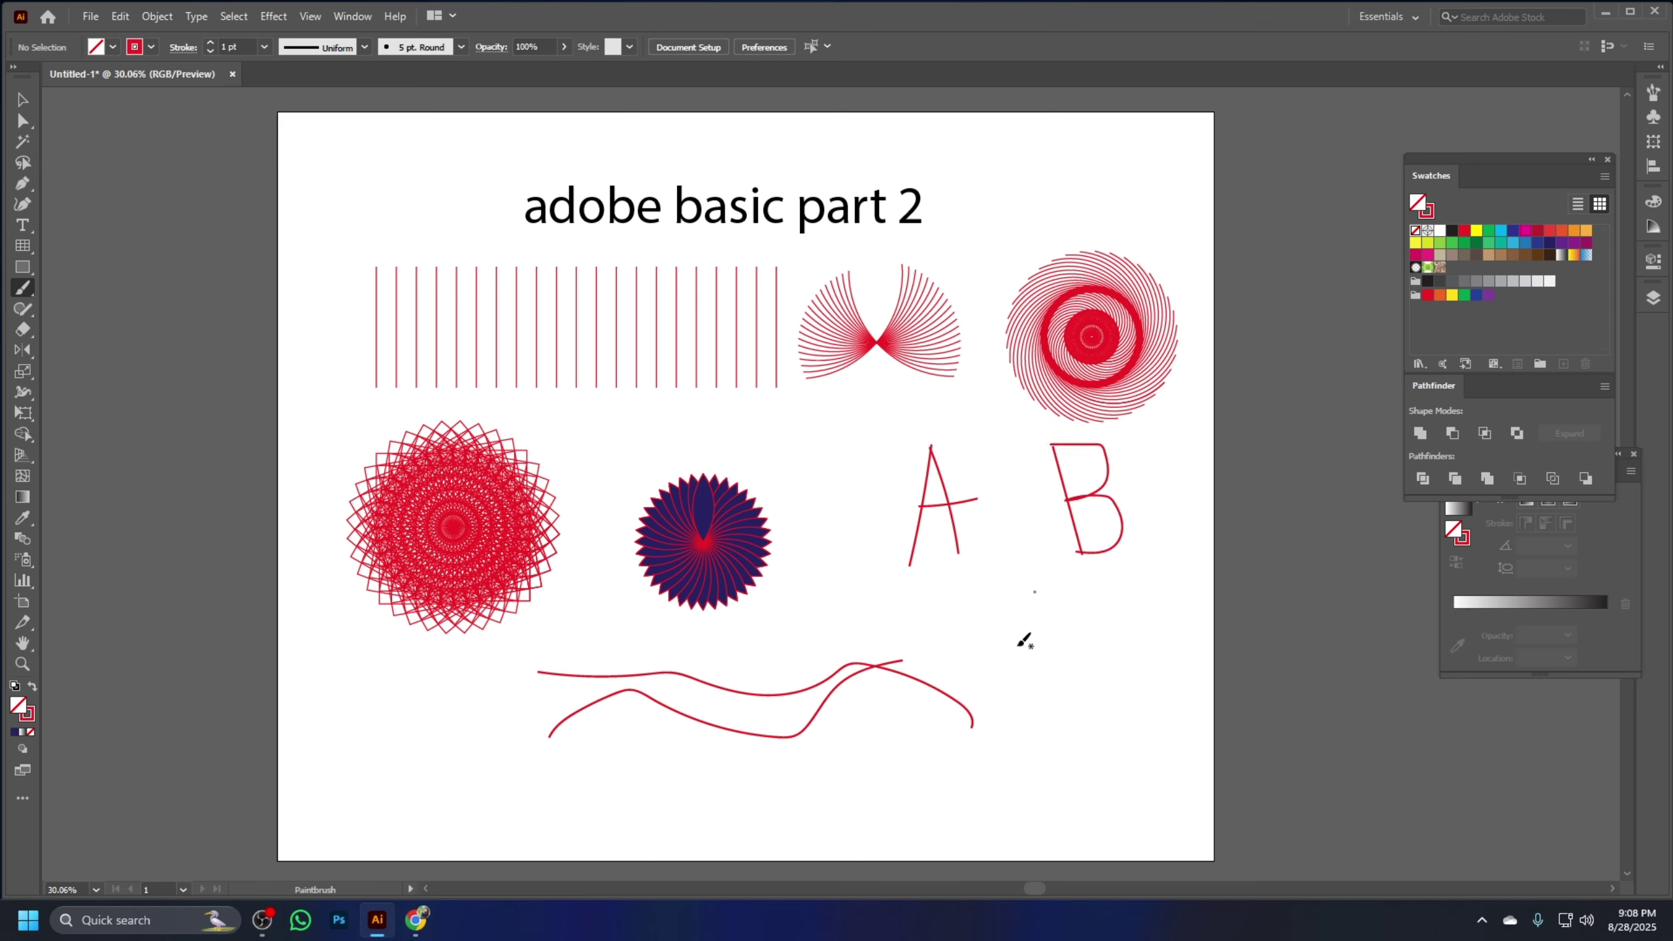
mouse_move(1040, 637)
left_mouse_down()
mouse_move(1000, 648)
mouse_move(1008, 690)
mouse_move(1050, 696)
left_mouse_up()
left_click_drag(1086, 602, 1096, 695)
mouse_move(1085, 601)
left_mouse_down()
mouse_move(1139, 634)
mouse_move(1148, 687)
mouse_move(980, 672)
left_mouse_up()
Delete all the handwritten letters and wavy brush strokes
left_click(21, 99)
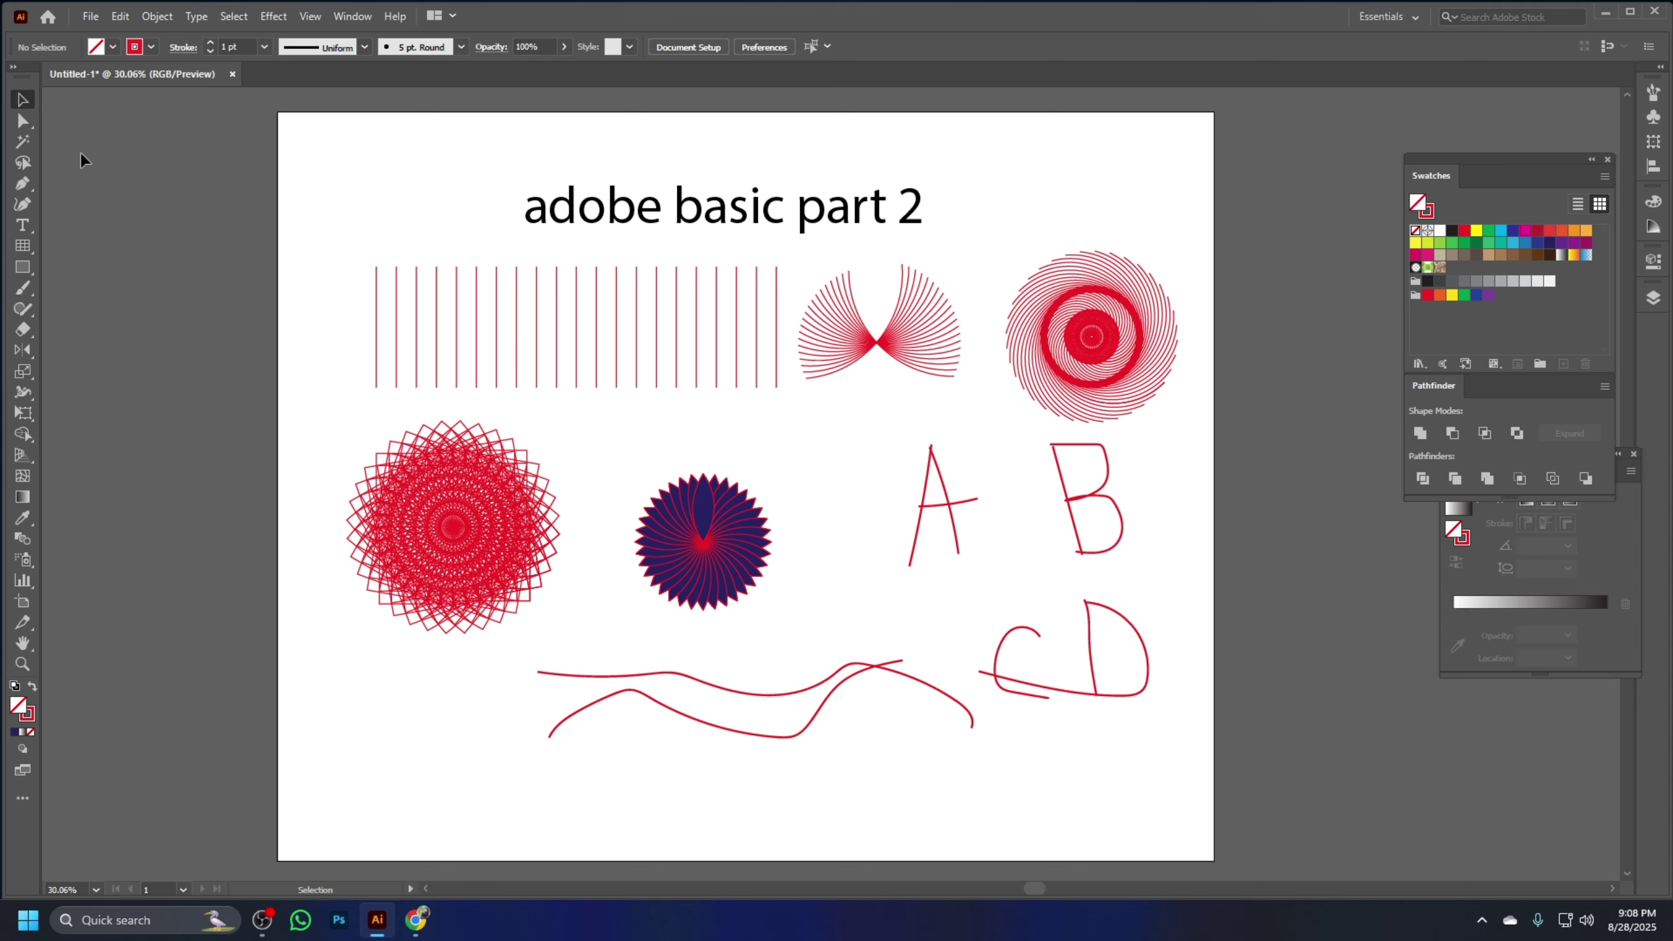
left_click_drag(1214, 791, 888, 526)
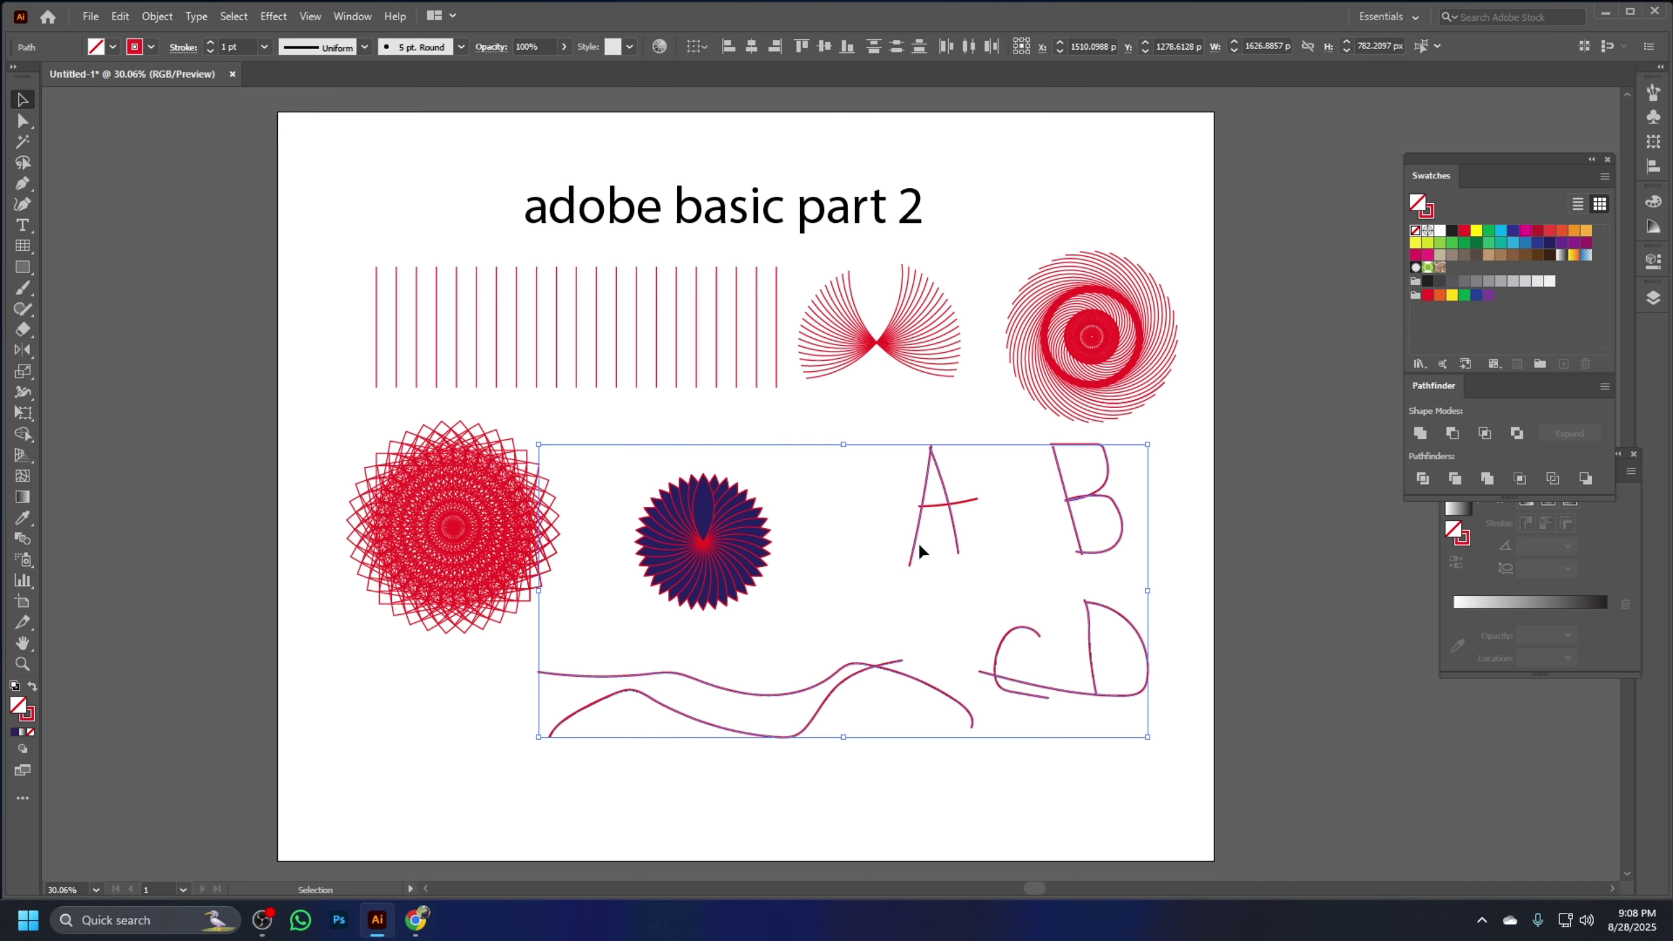
key("Delete")
left_click_drag(1030, 568, 906, 429)
key("Delete")
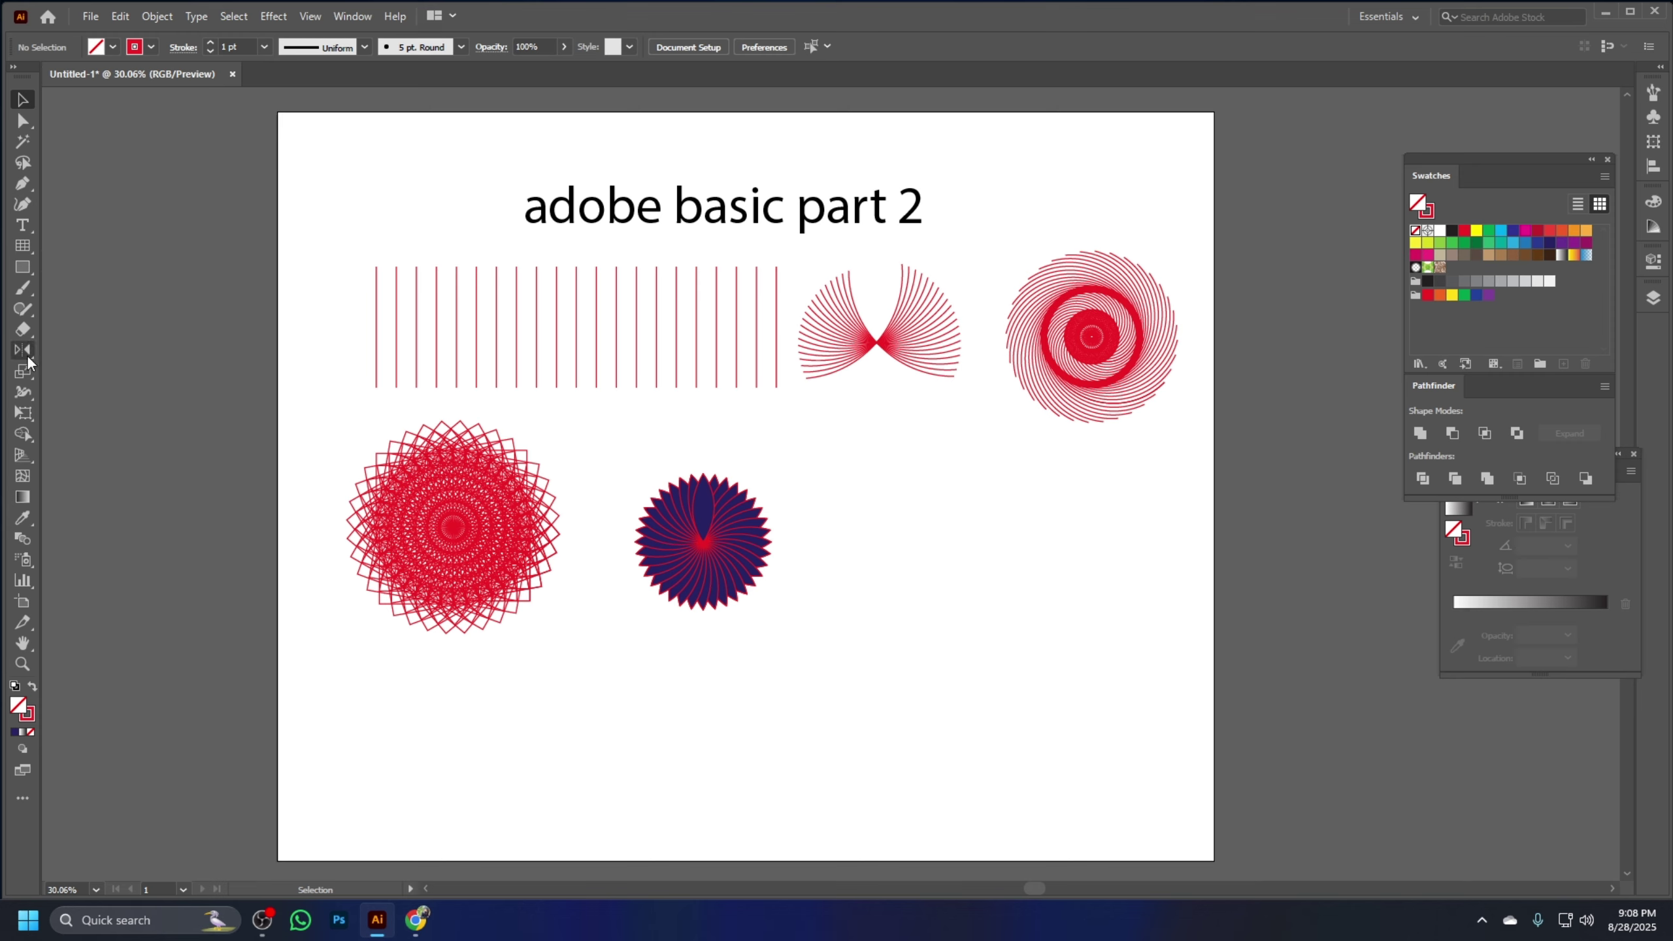
left_click_drag(27, 360, 104, 348)
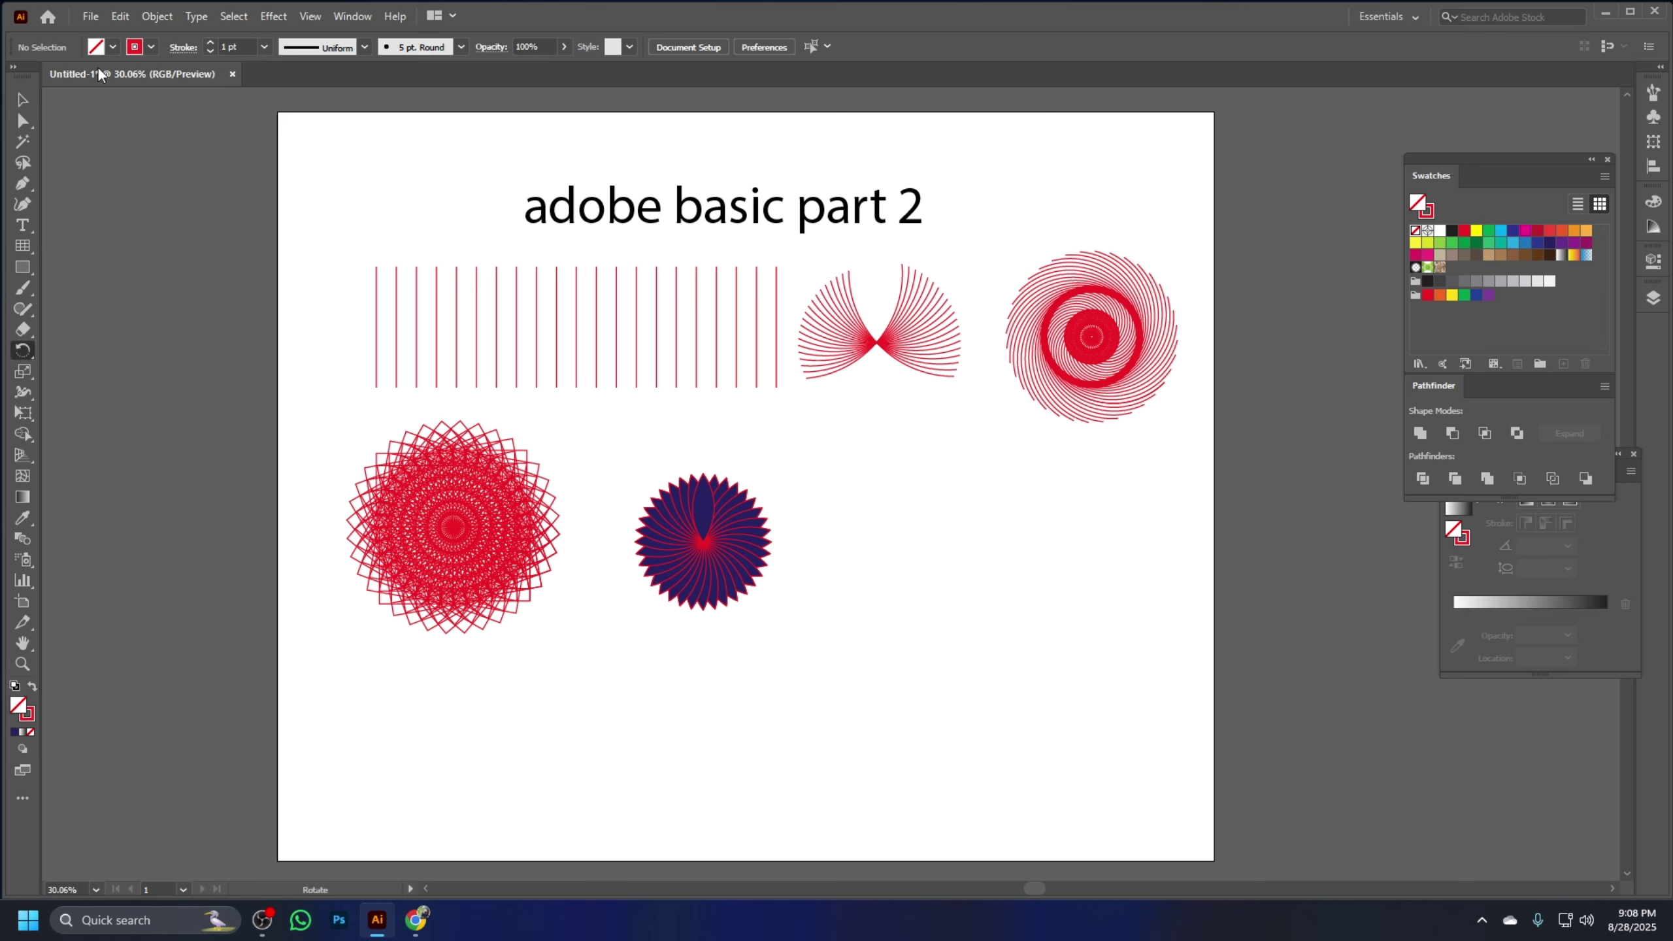
left_click(21, 99)
scroll(138, 759, "left", 5)
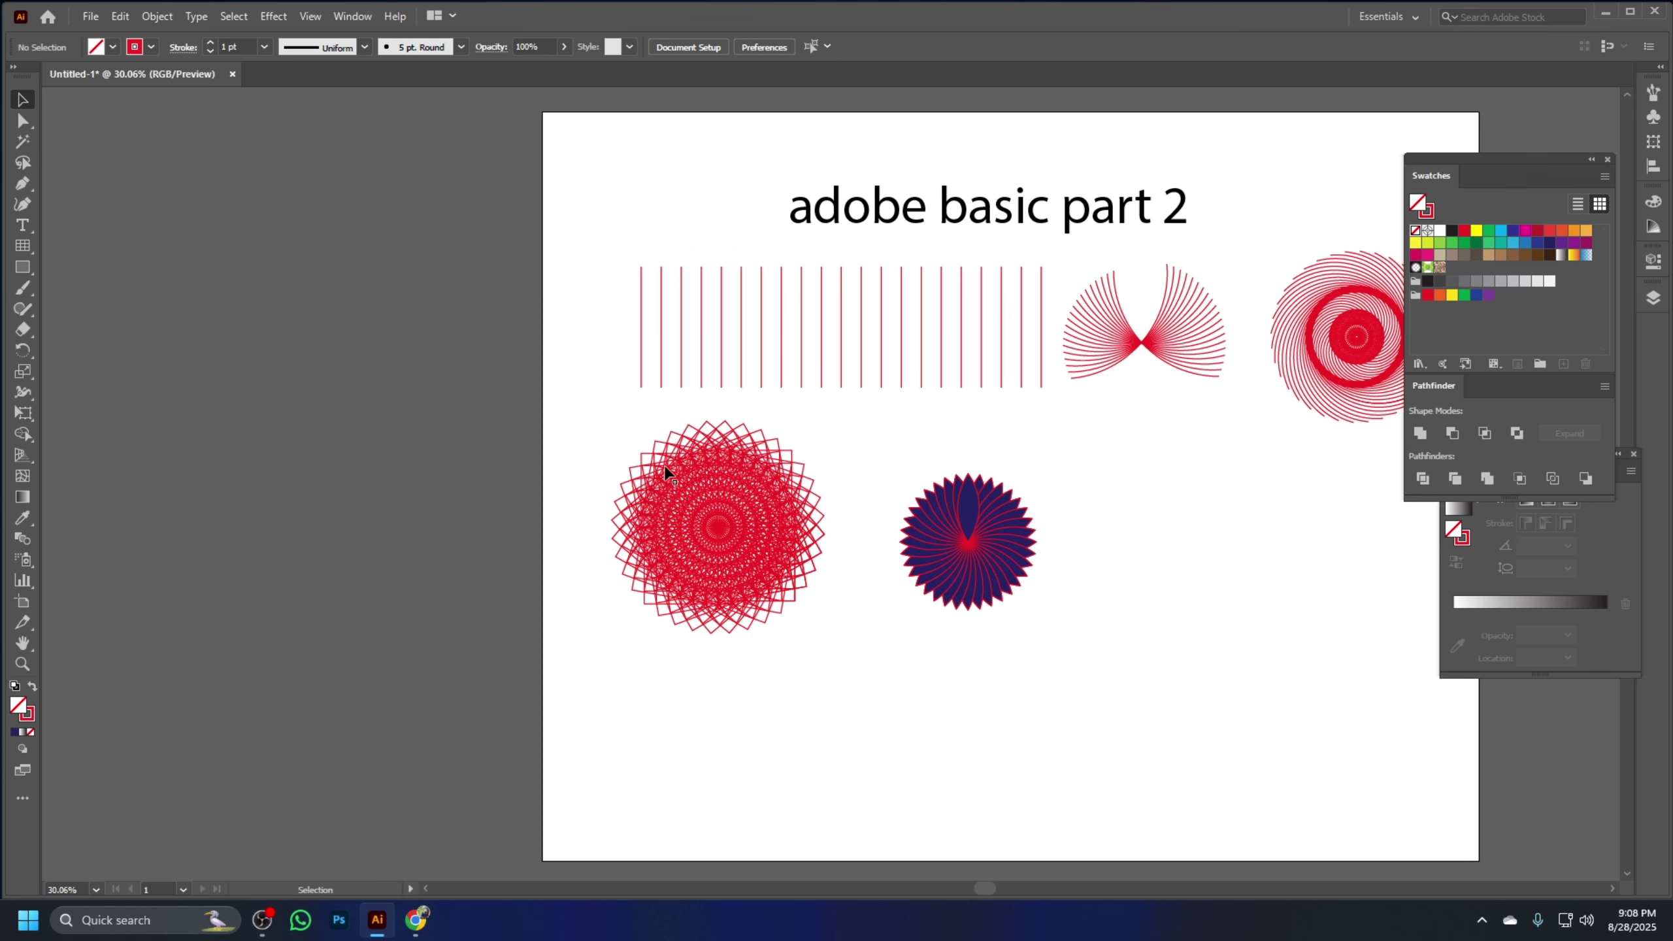
scroll(988, 623, "right", 5)
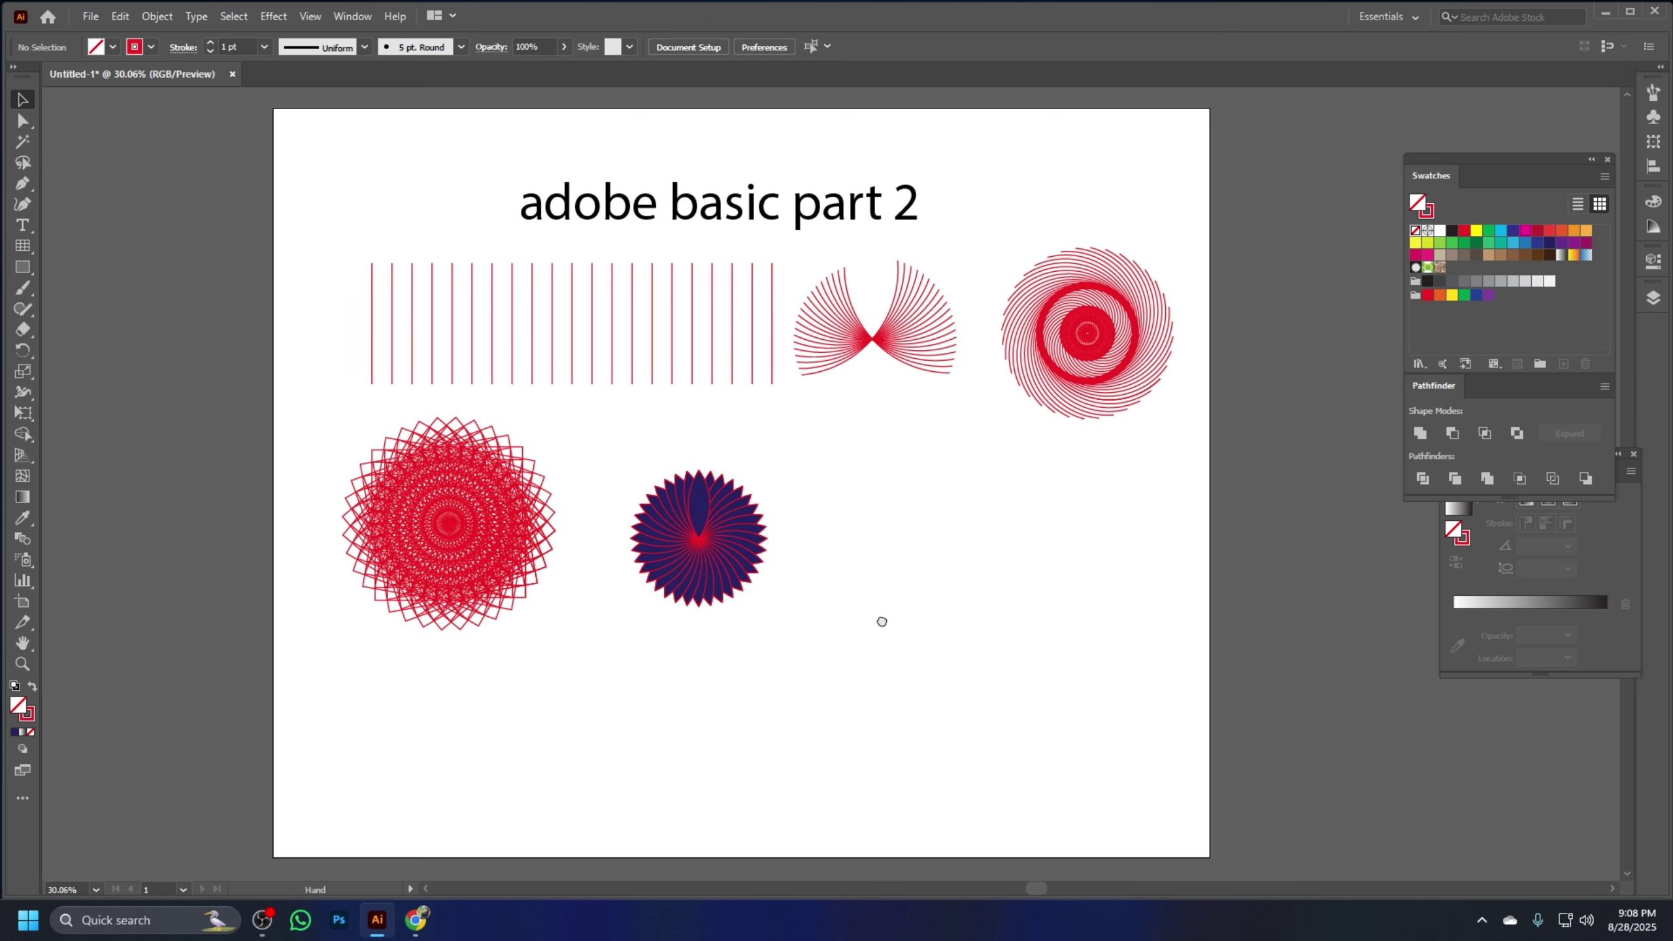
scroll(593, 461, "left", 1)
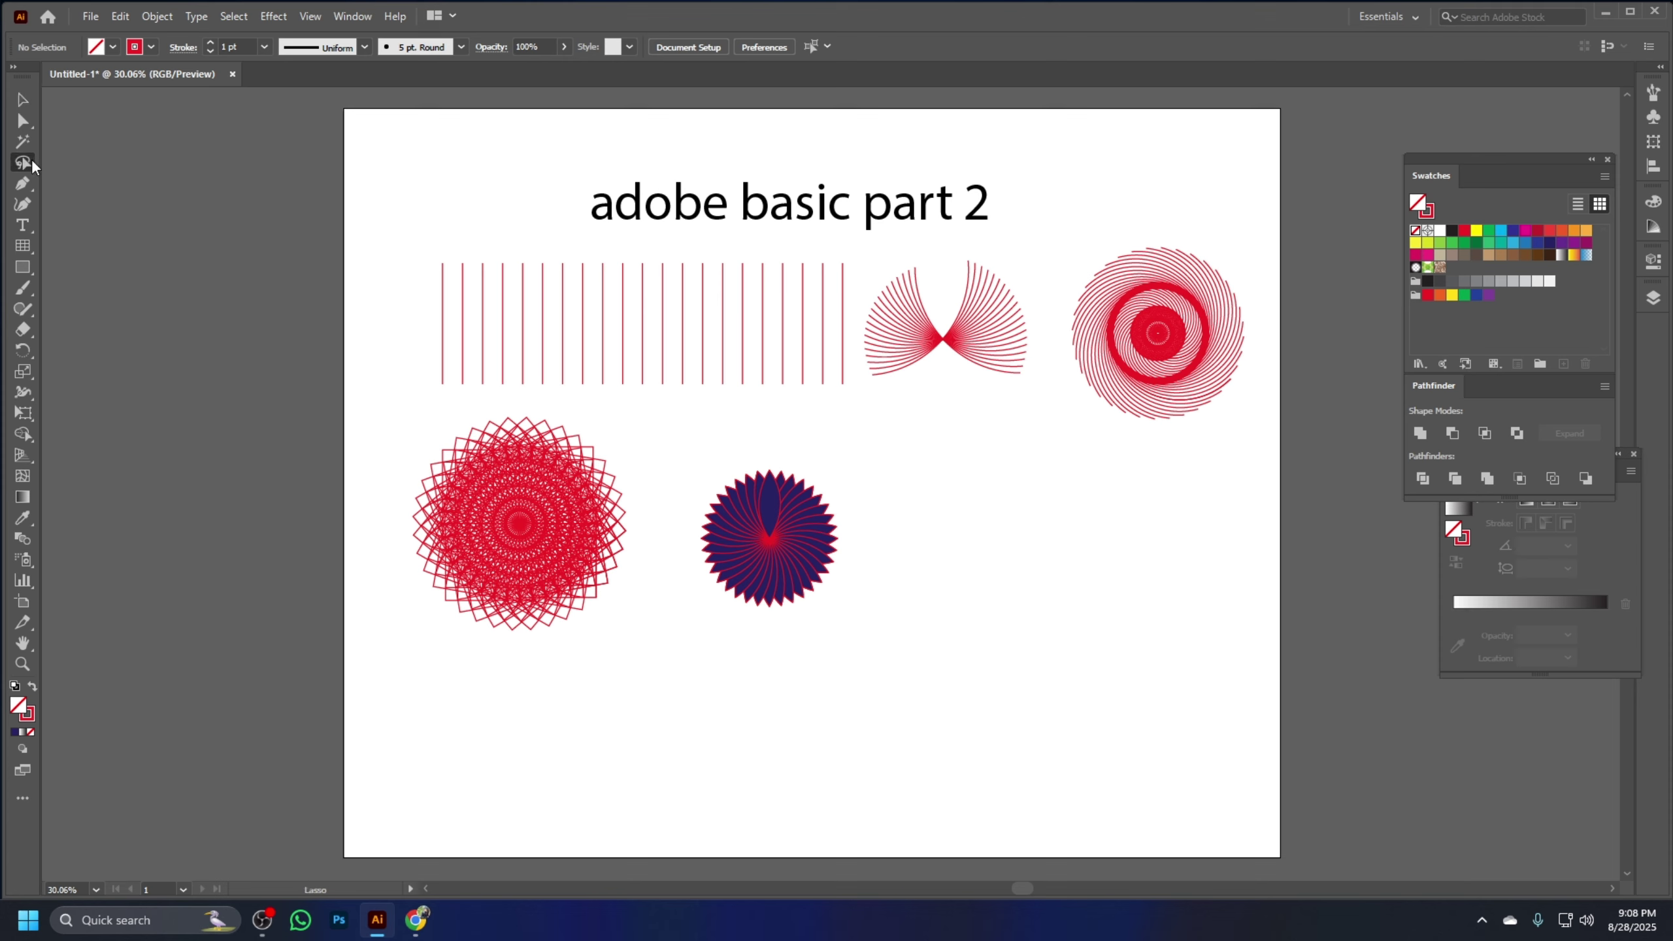
left_click(22, 205)
left_click(22, 245)
left_click(230, 364)
left_click(924, 640)
Draw an unfilled rectangle about 360 by 272 px beside the navy flower
left_click(22, 267)
left_click_drag(901, 475, 1036, 577)
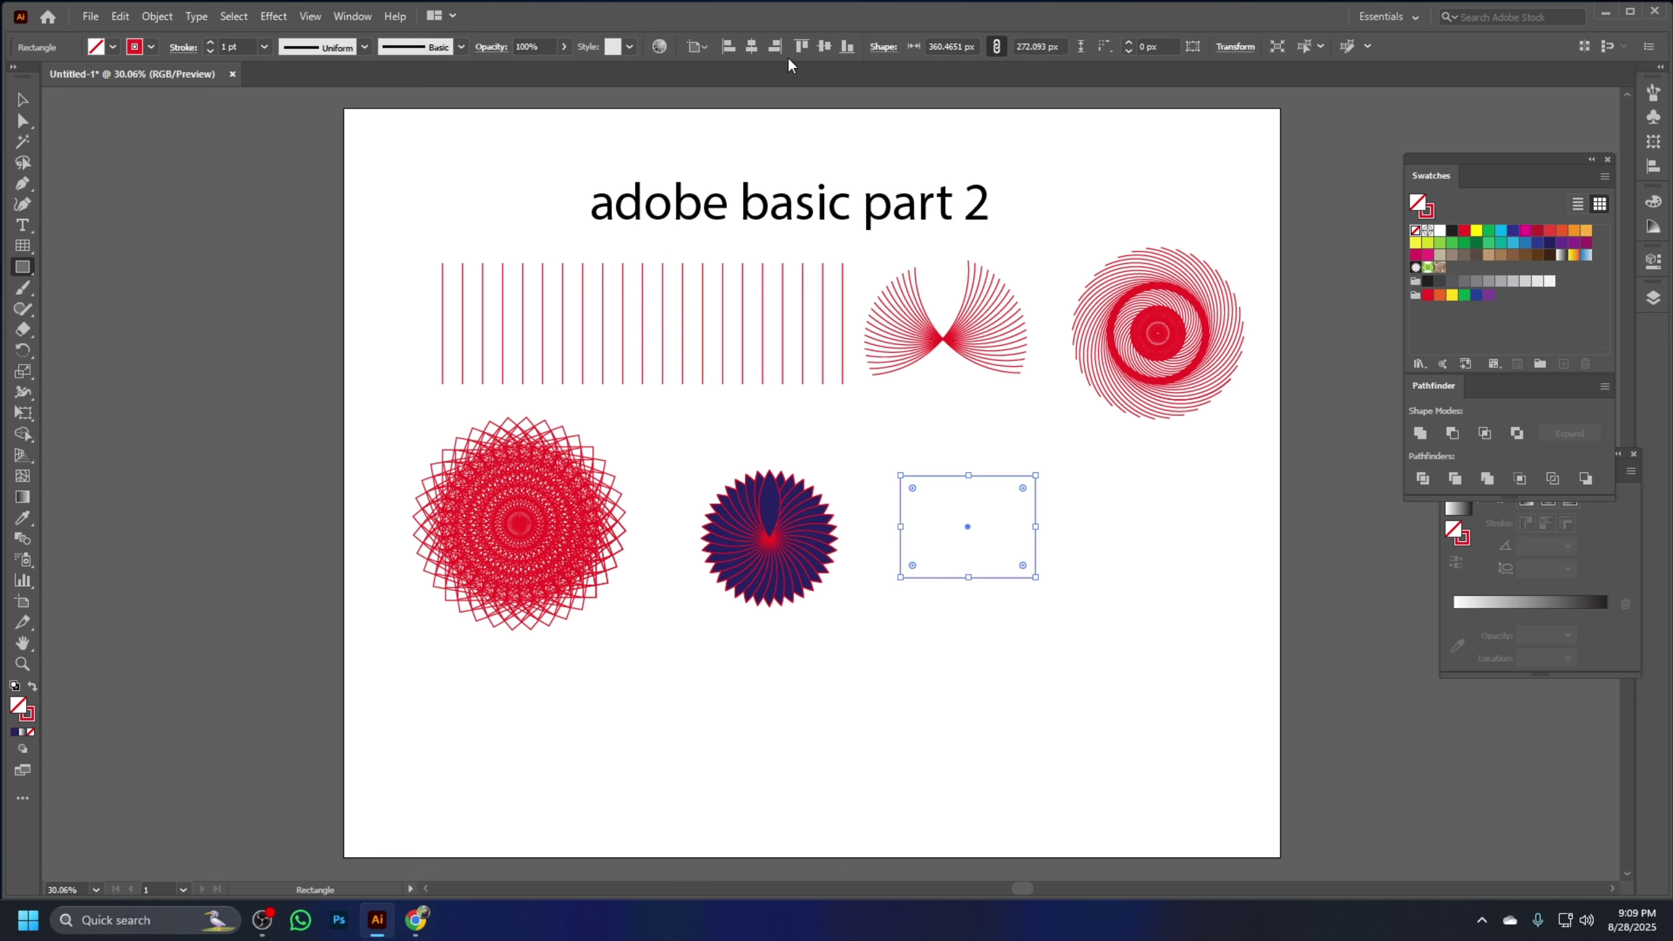